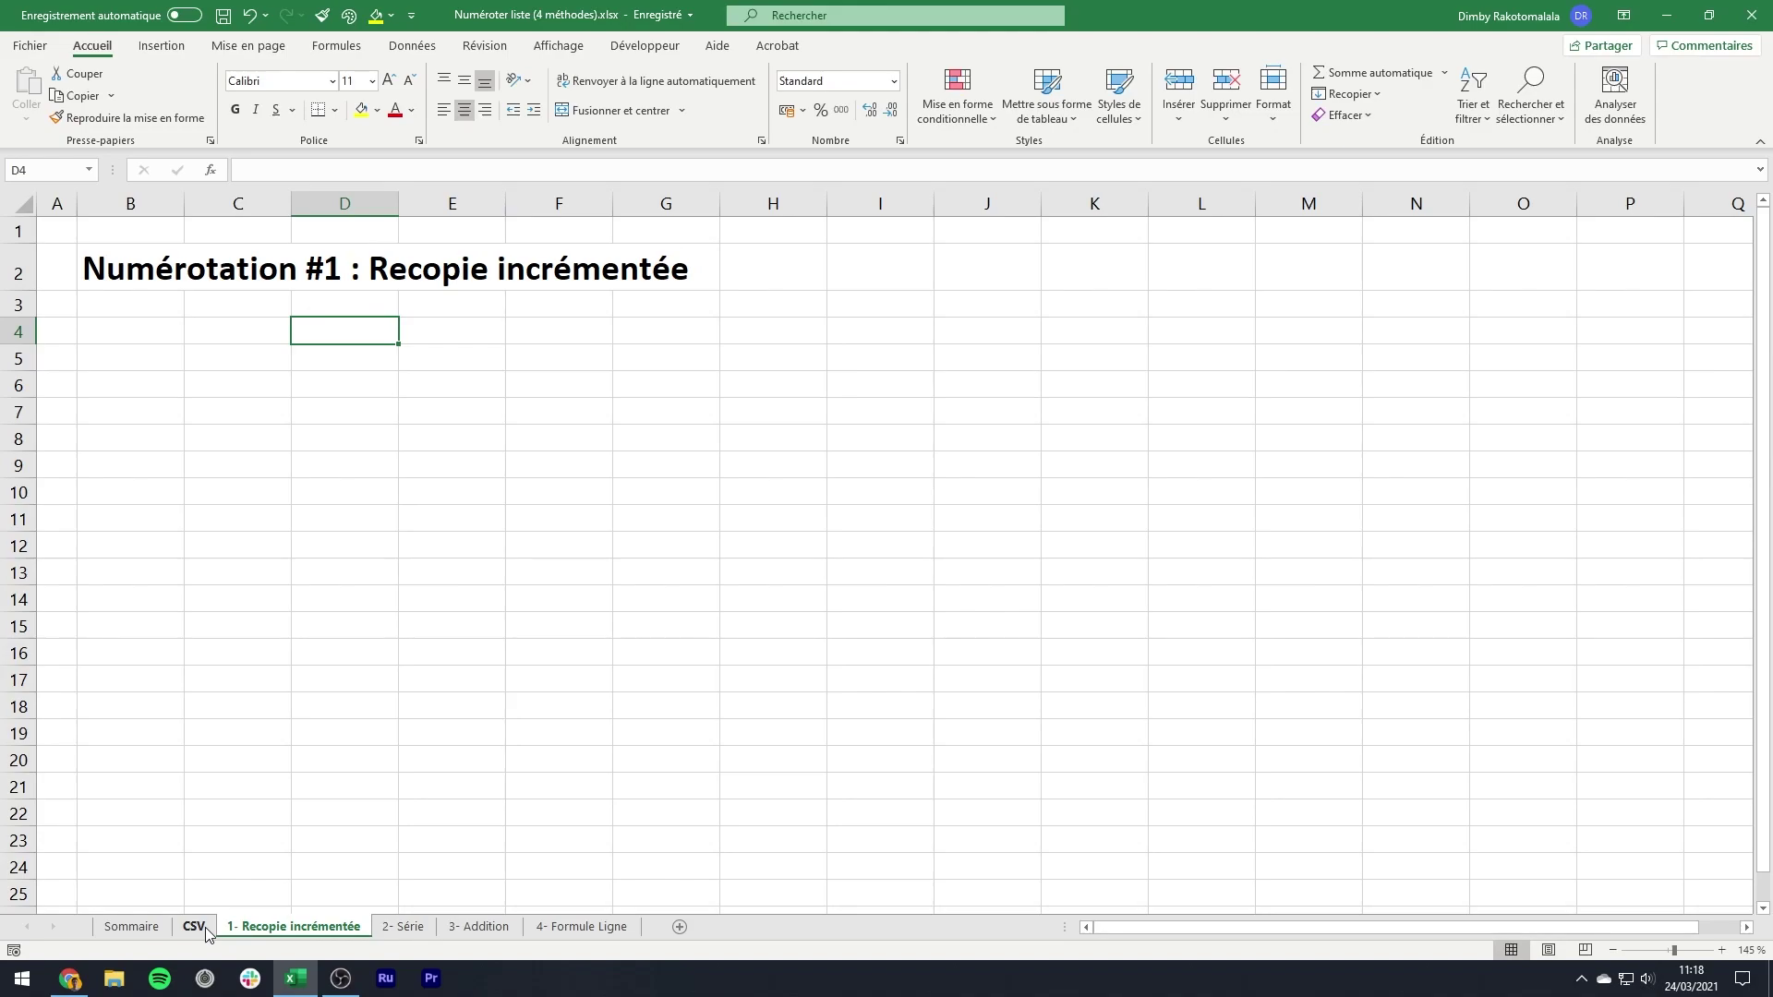
- Switch to the empty CSV sheet, then bring the Chrome browser to the front
click(206, 931)
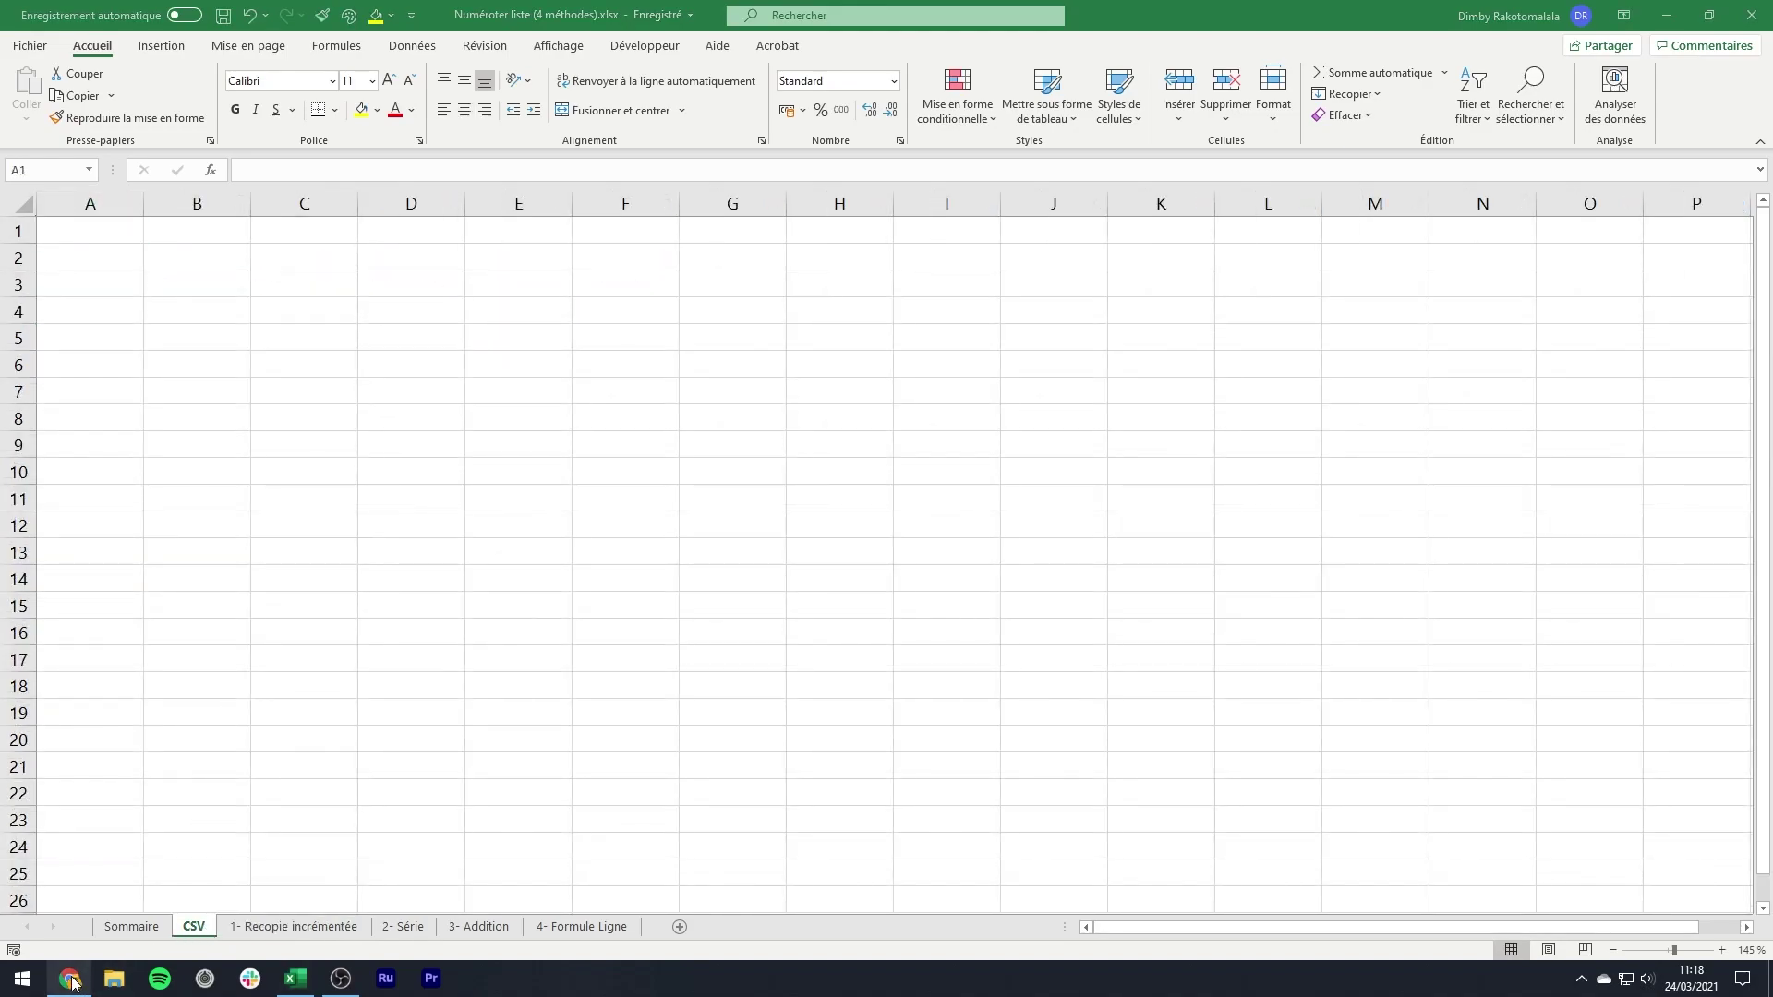
click(70, 982)
- Go to the Mockaroo website from the browser's address bar
click(373, 51)
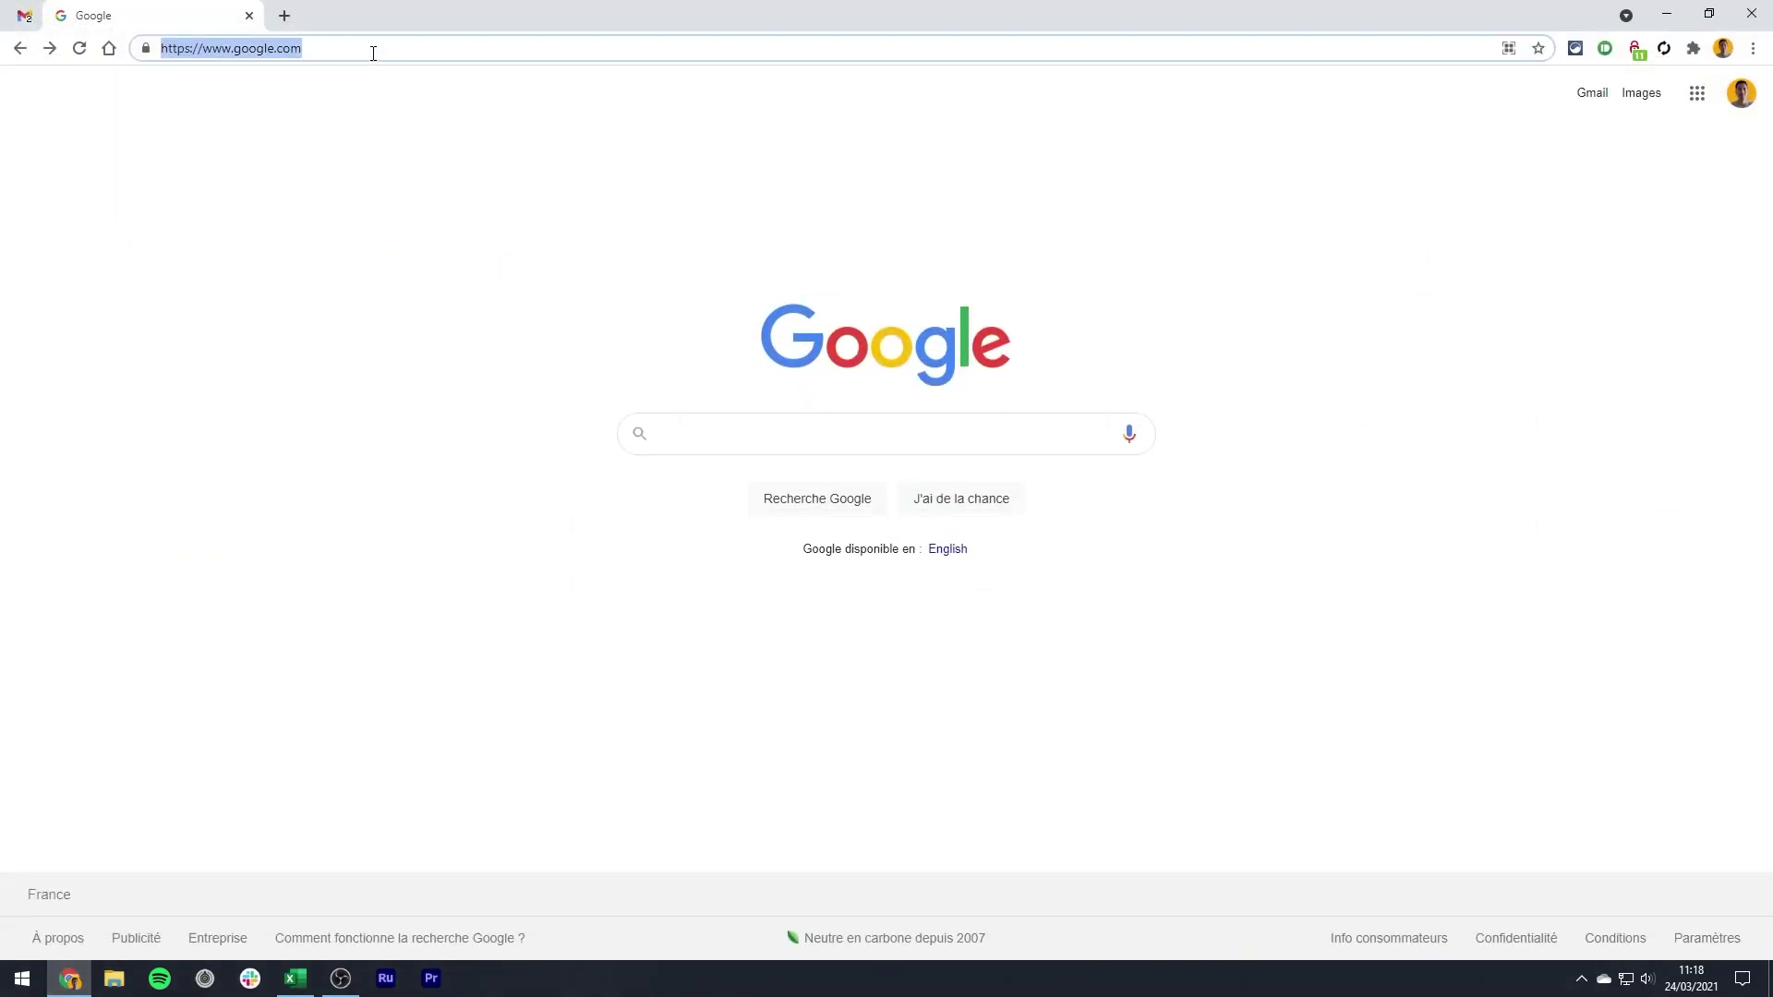
text(mockaroo)
key(Return)
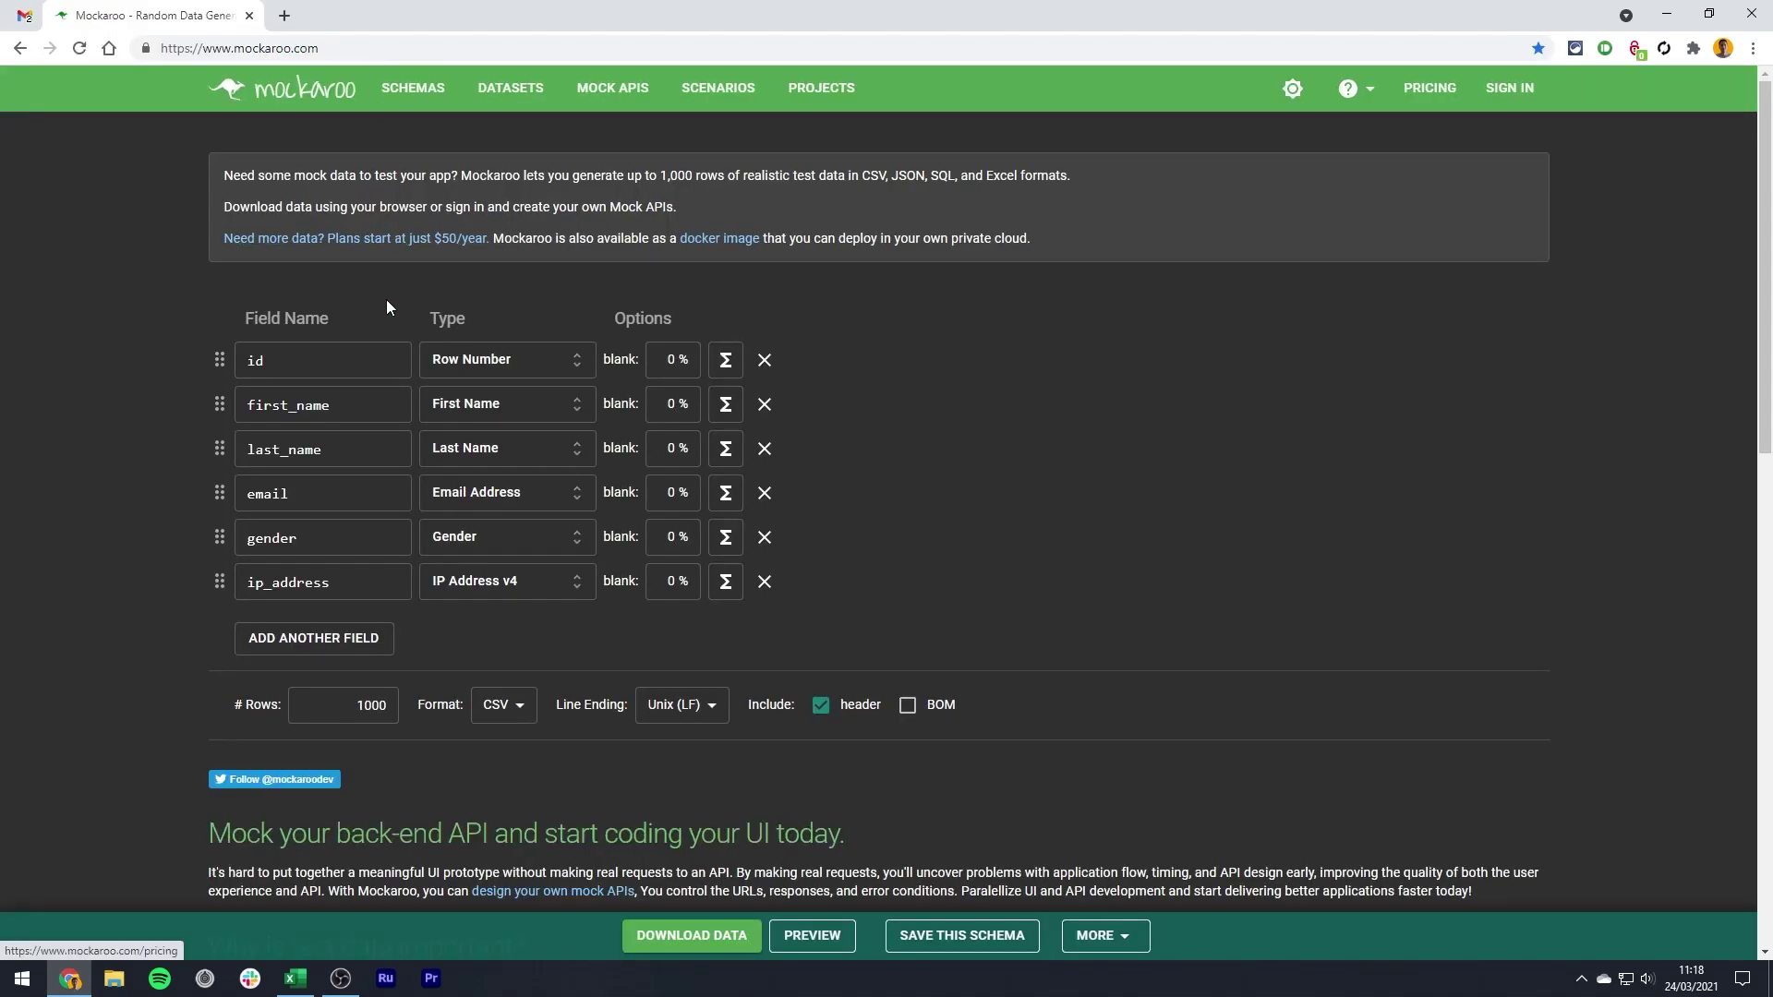
- Remove the id field and rename the remaining fields to Prenom, Nom and Adresse mail
click(763, 361)
drag(342, 361, 131, 343)
text(Prenom)
key(Tab)
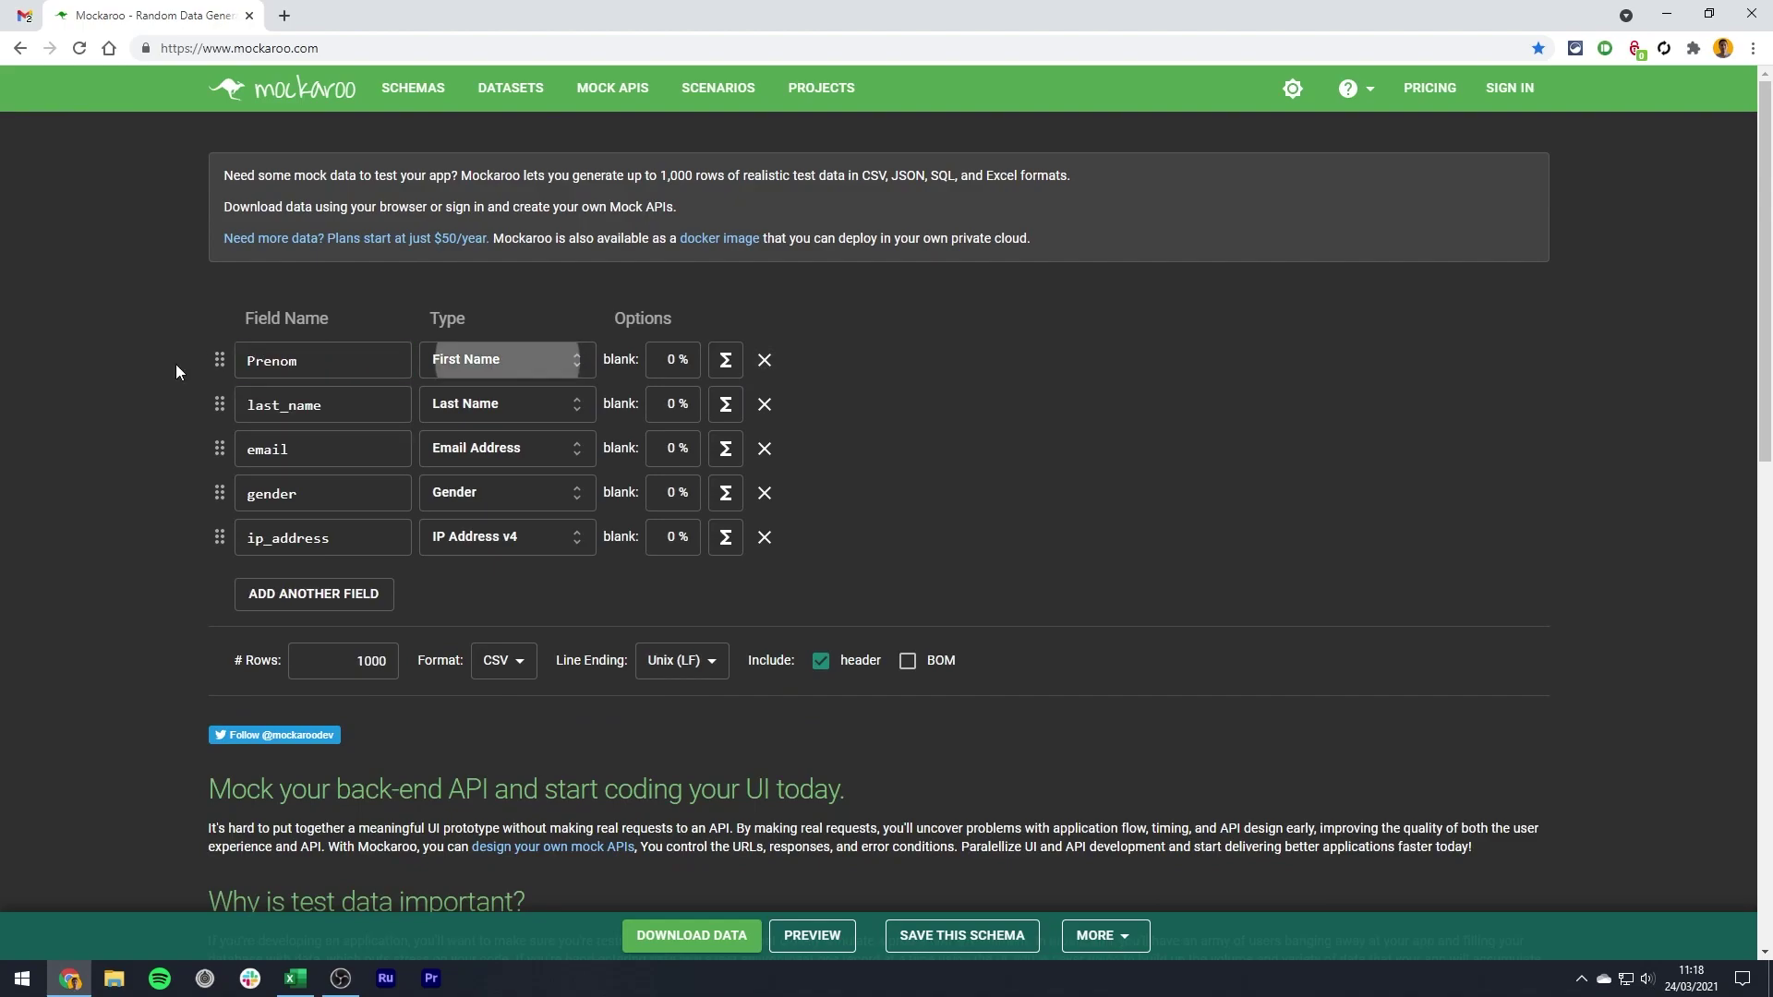
click(280, 404)
double_click(280, 405)
text(No)
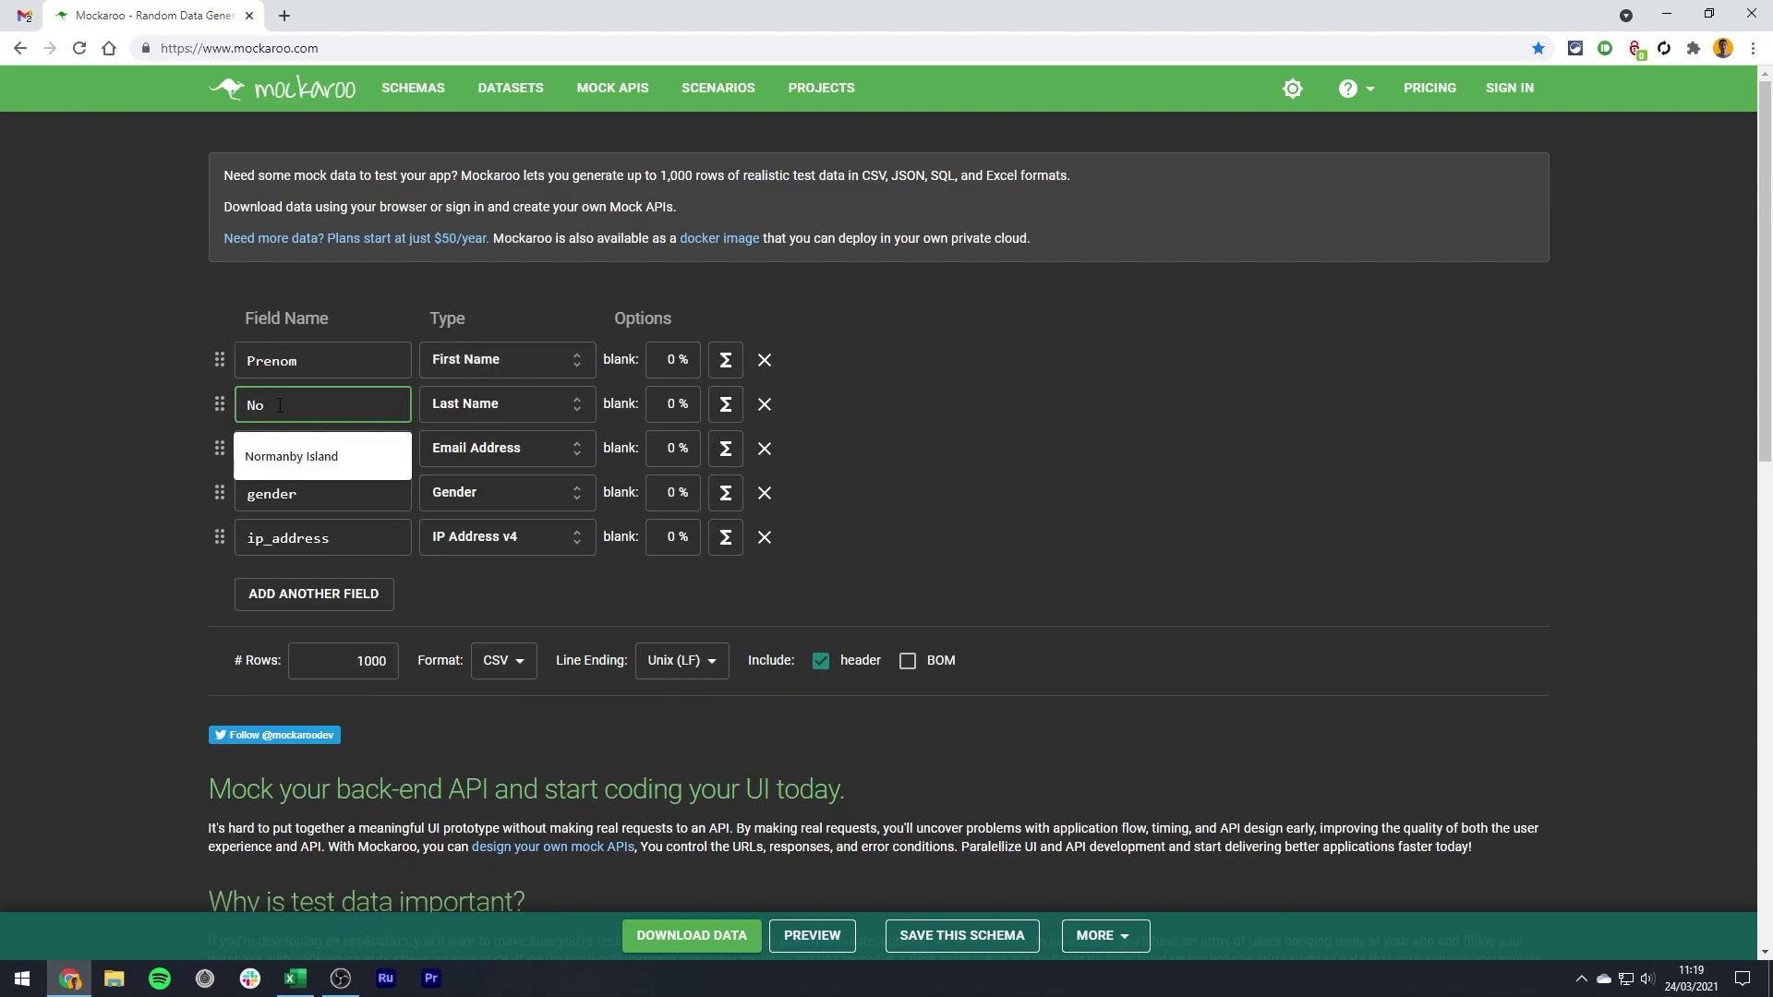
text(m)
click(281, 450)
double_click(281, 451)
text(Ad)
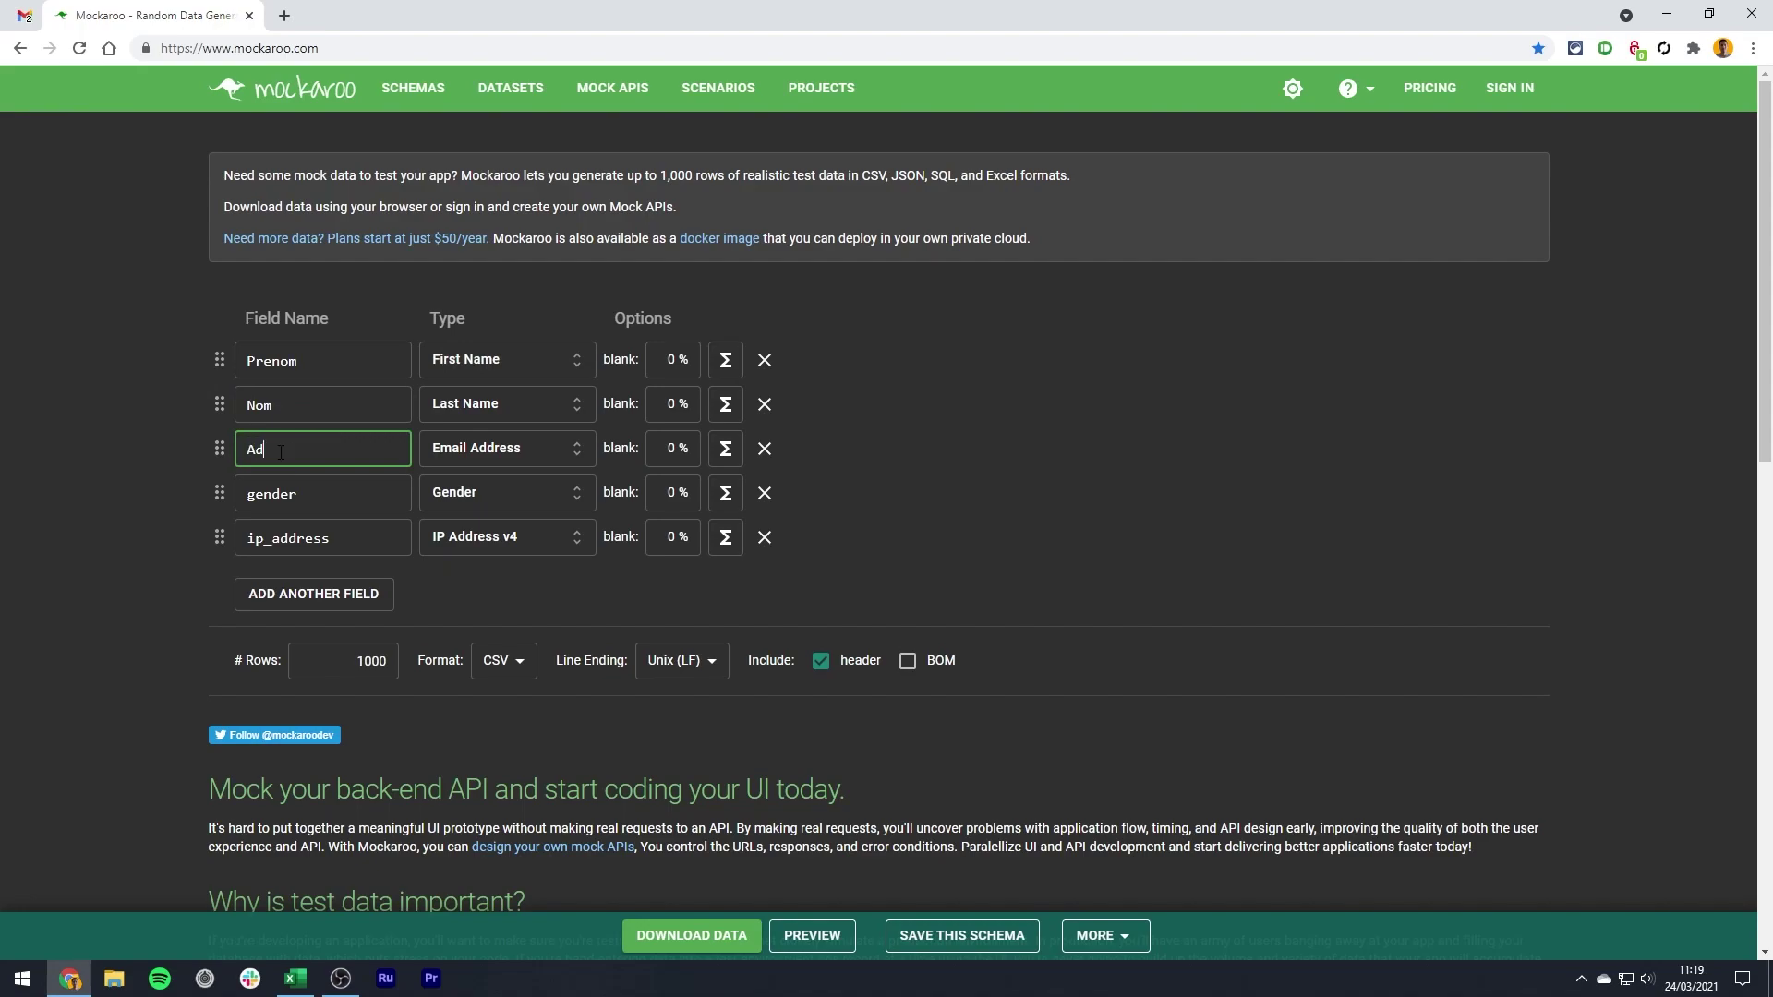
text(resse mail)
- Delete the gender and ip_address fields, keep 1000 rows, and download and open MOCK_DATA.csv
click(770, 495)
click(770, 495)
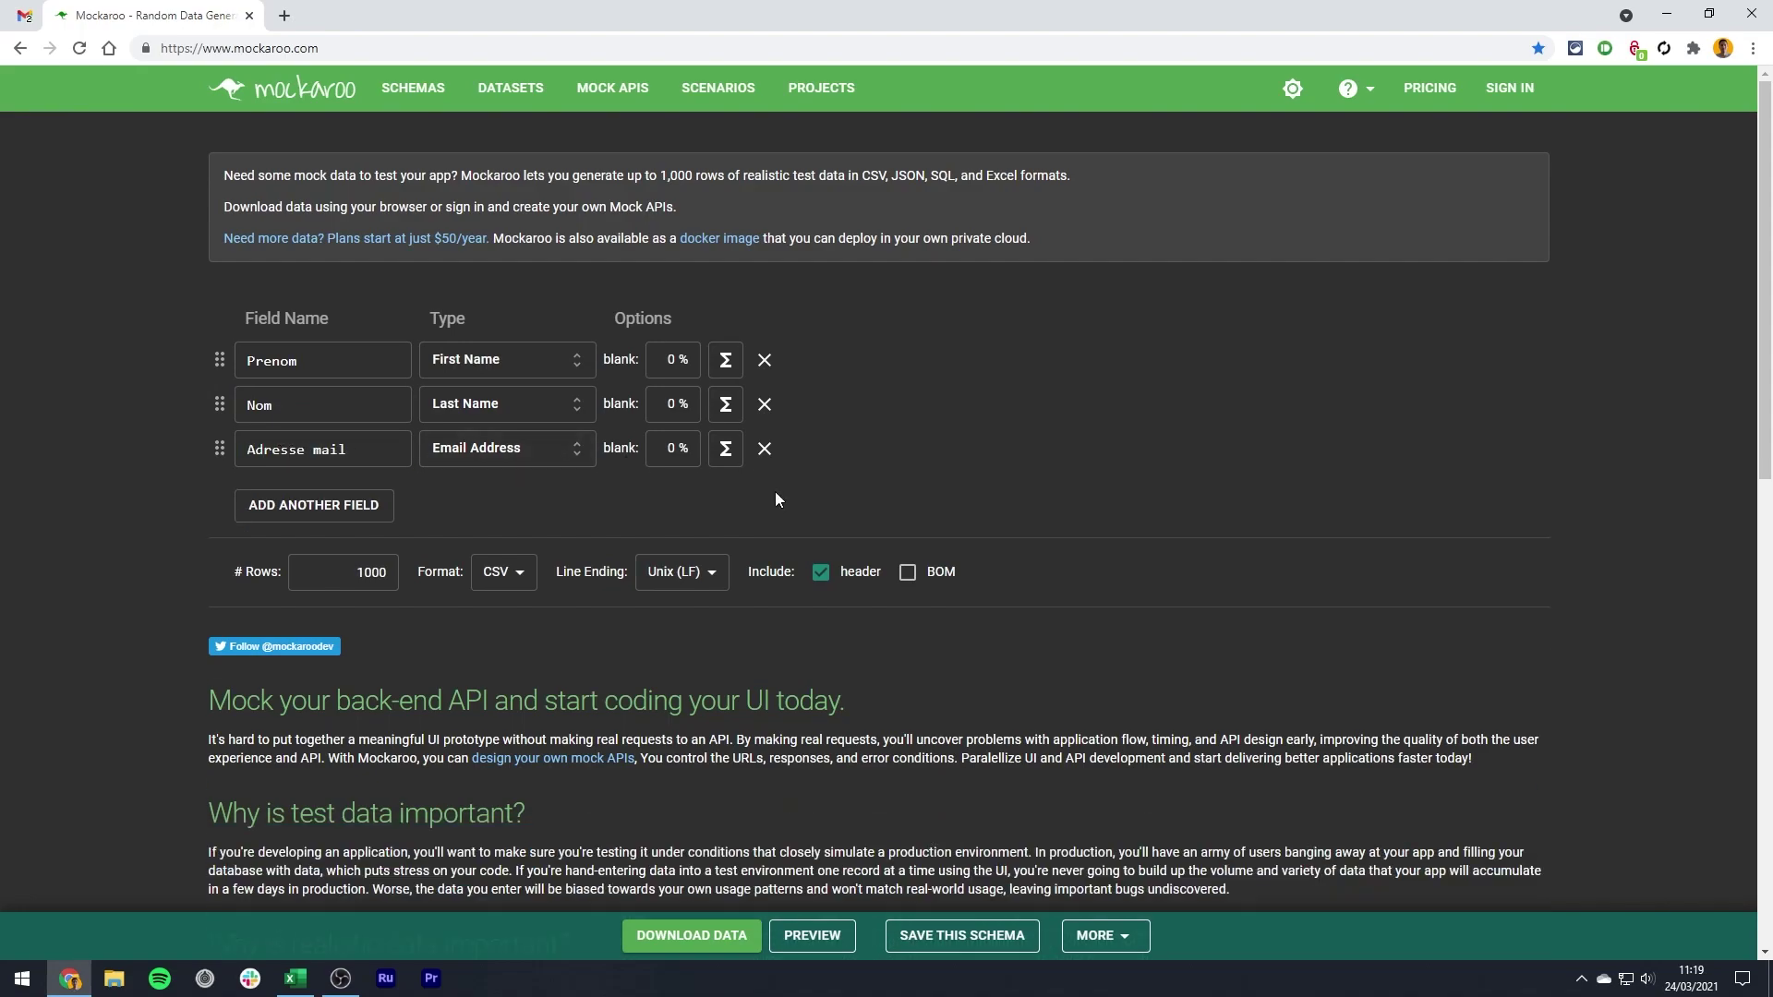
click(312, 578)
click(689, 938)
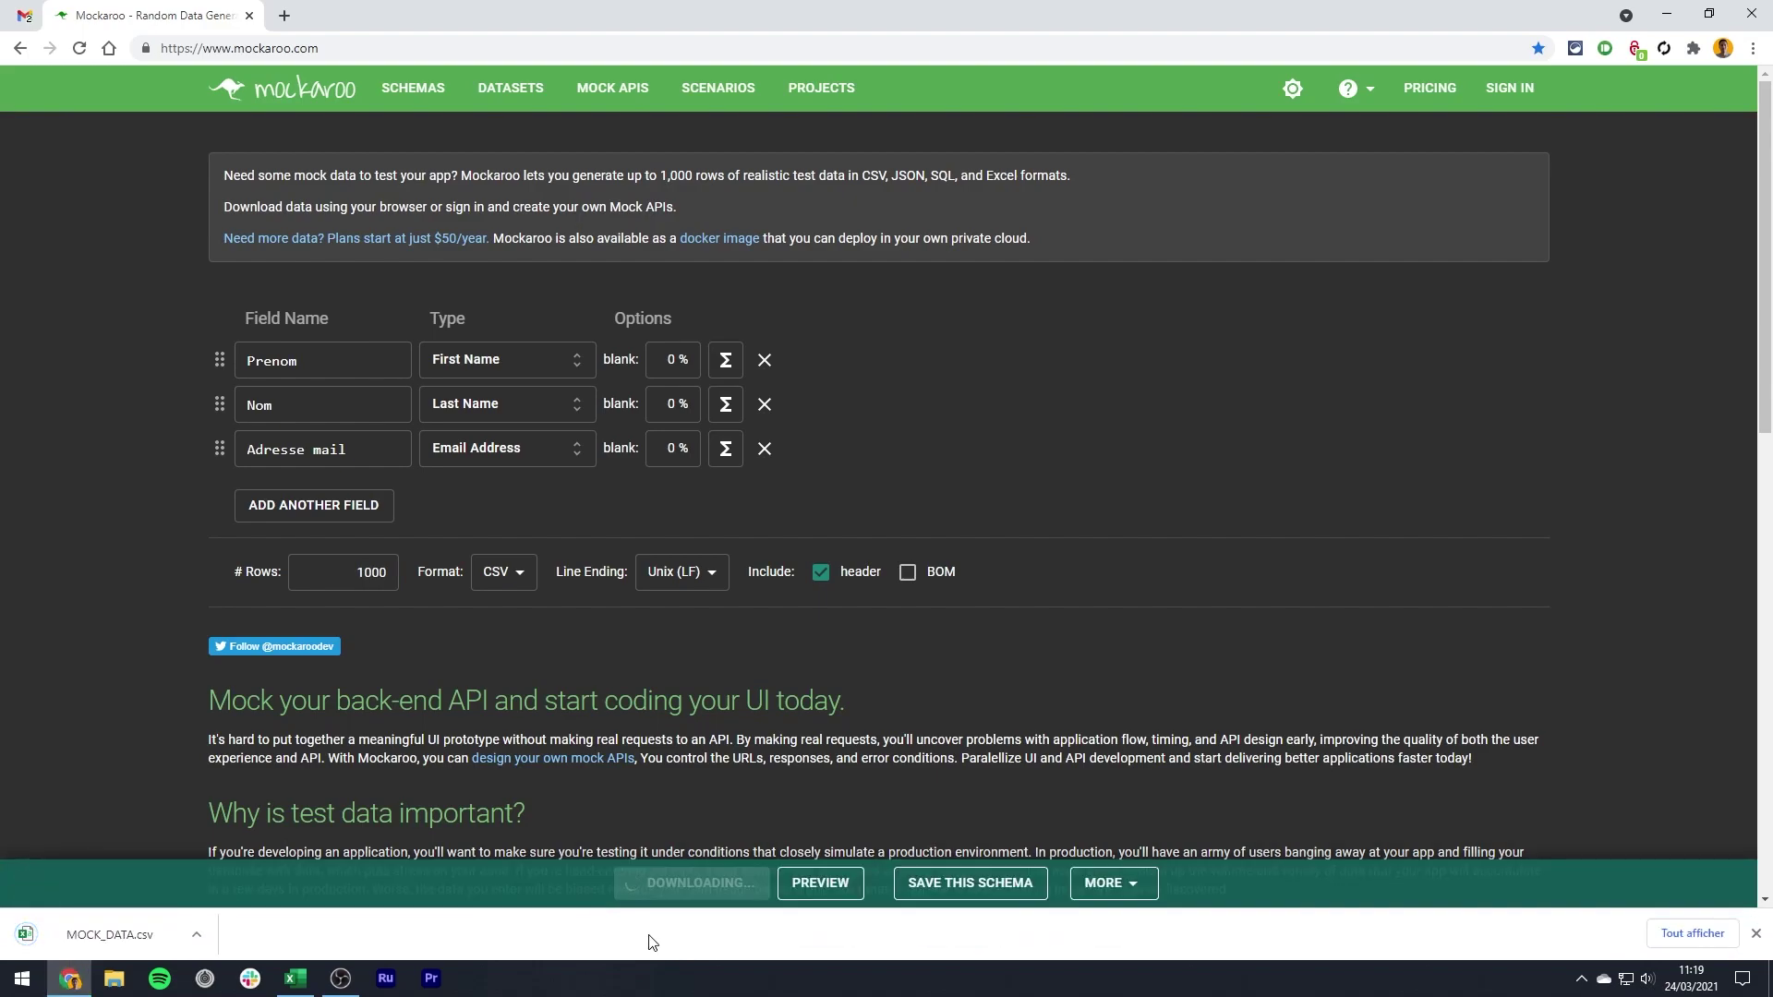
click(67, 934)
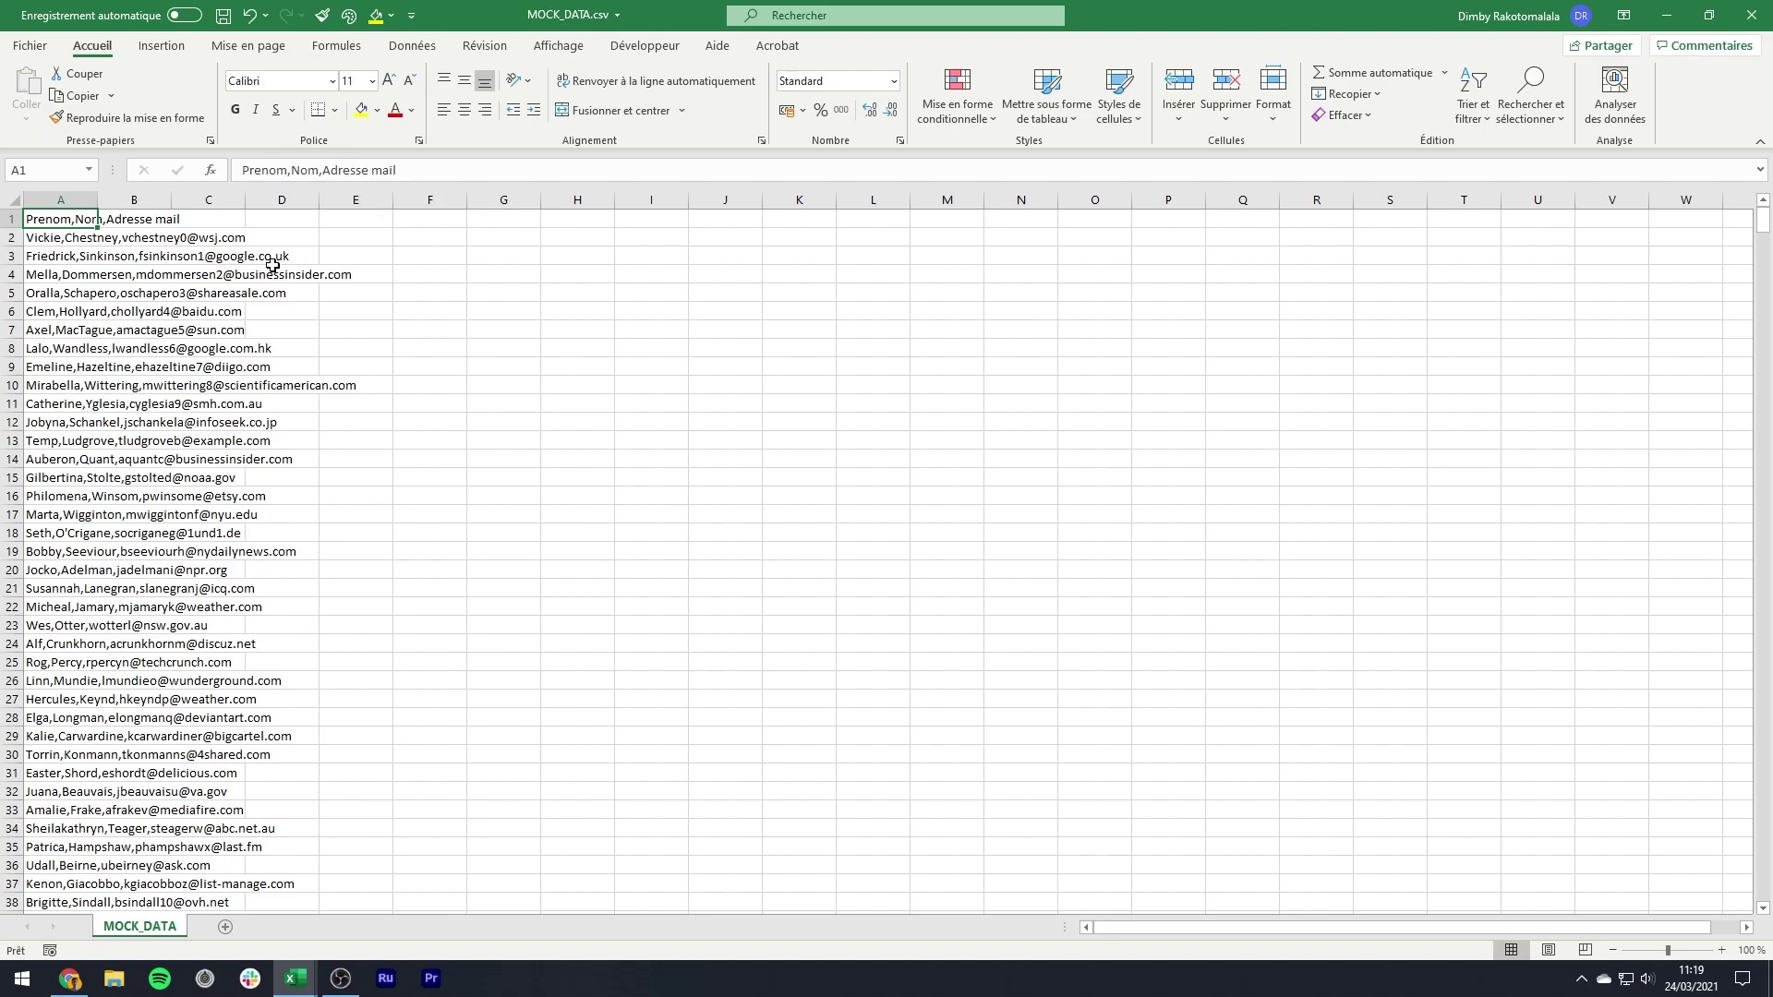
- Select column A of MOCK_DATA.csv and show the Données ribbon tab
click(71, 203)
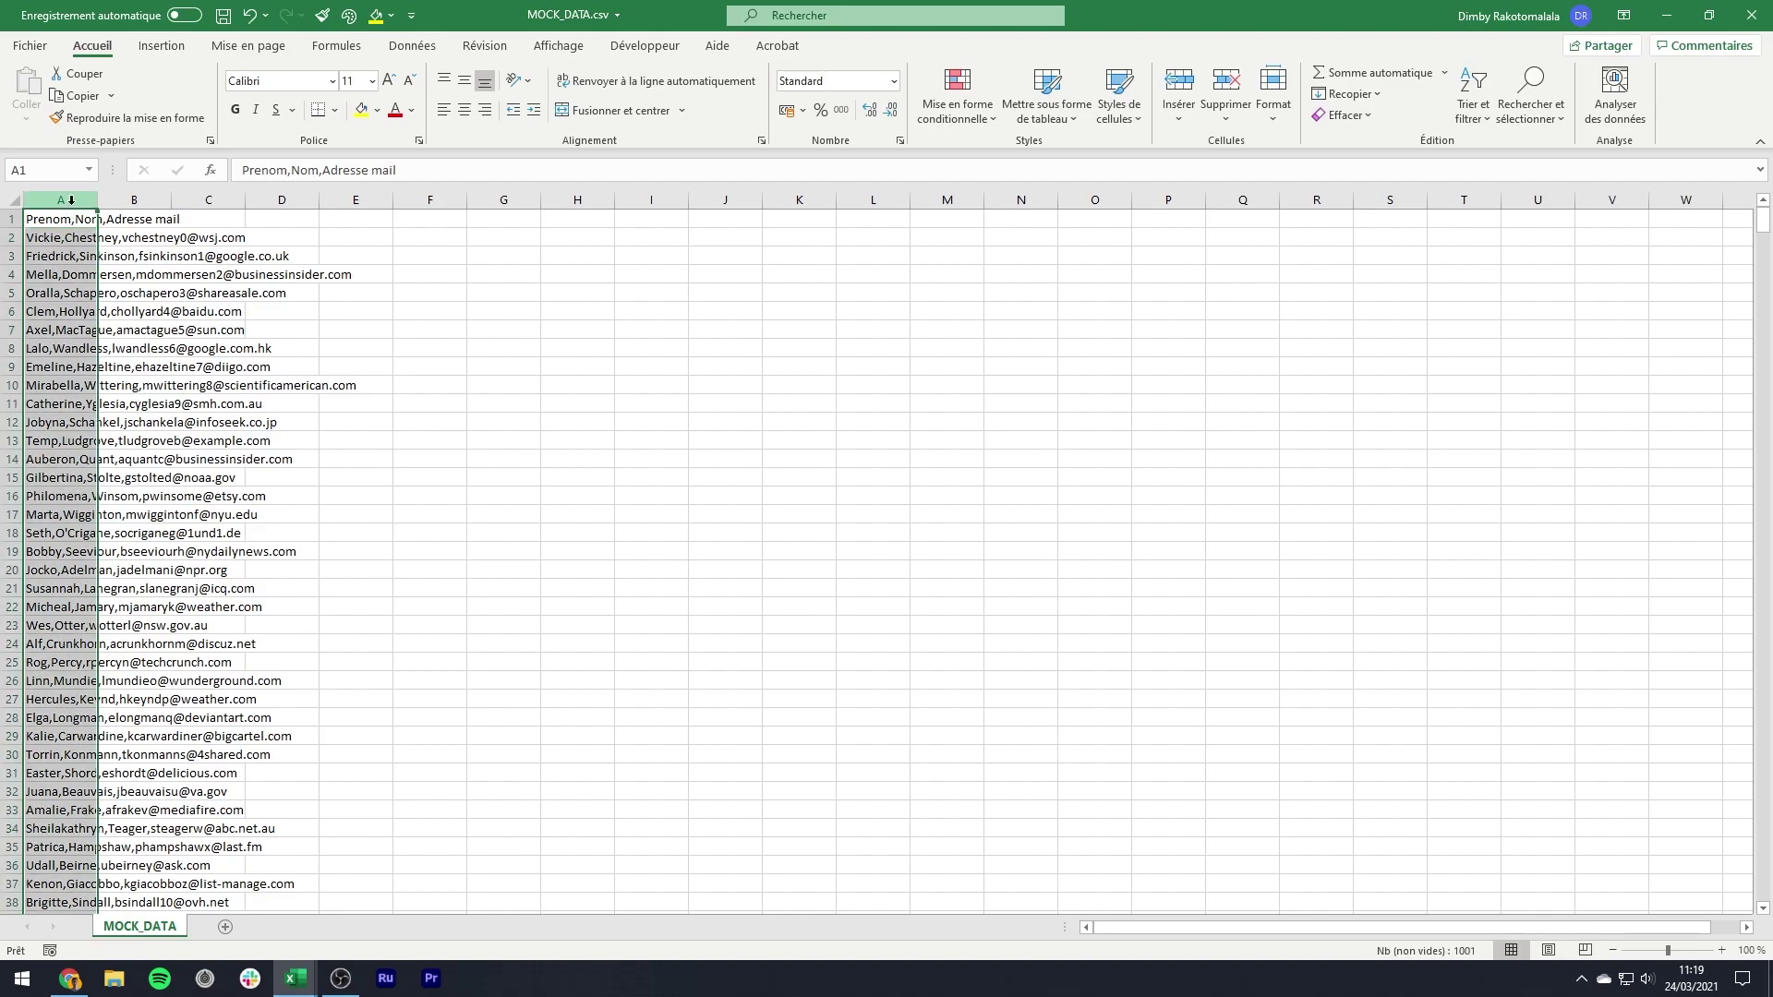
click(404, 48)
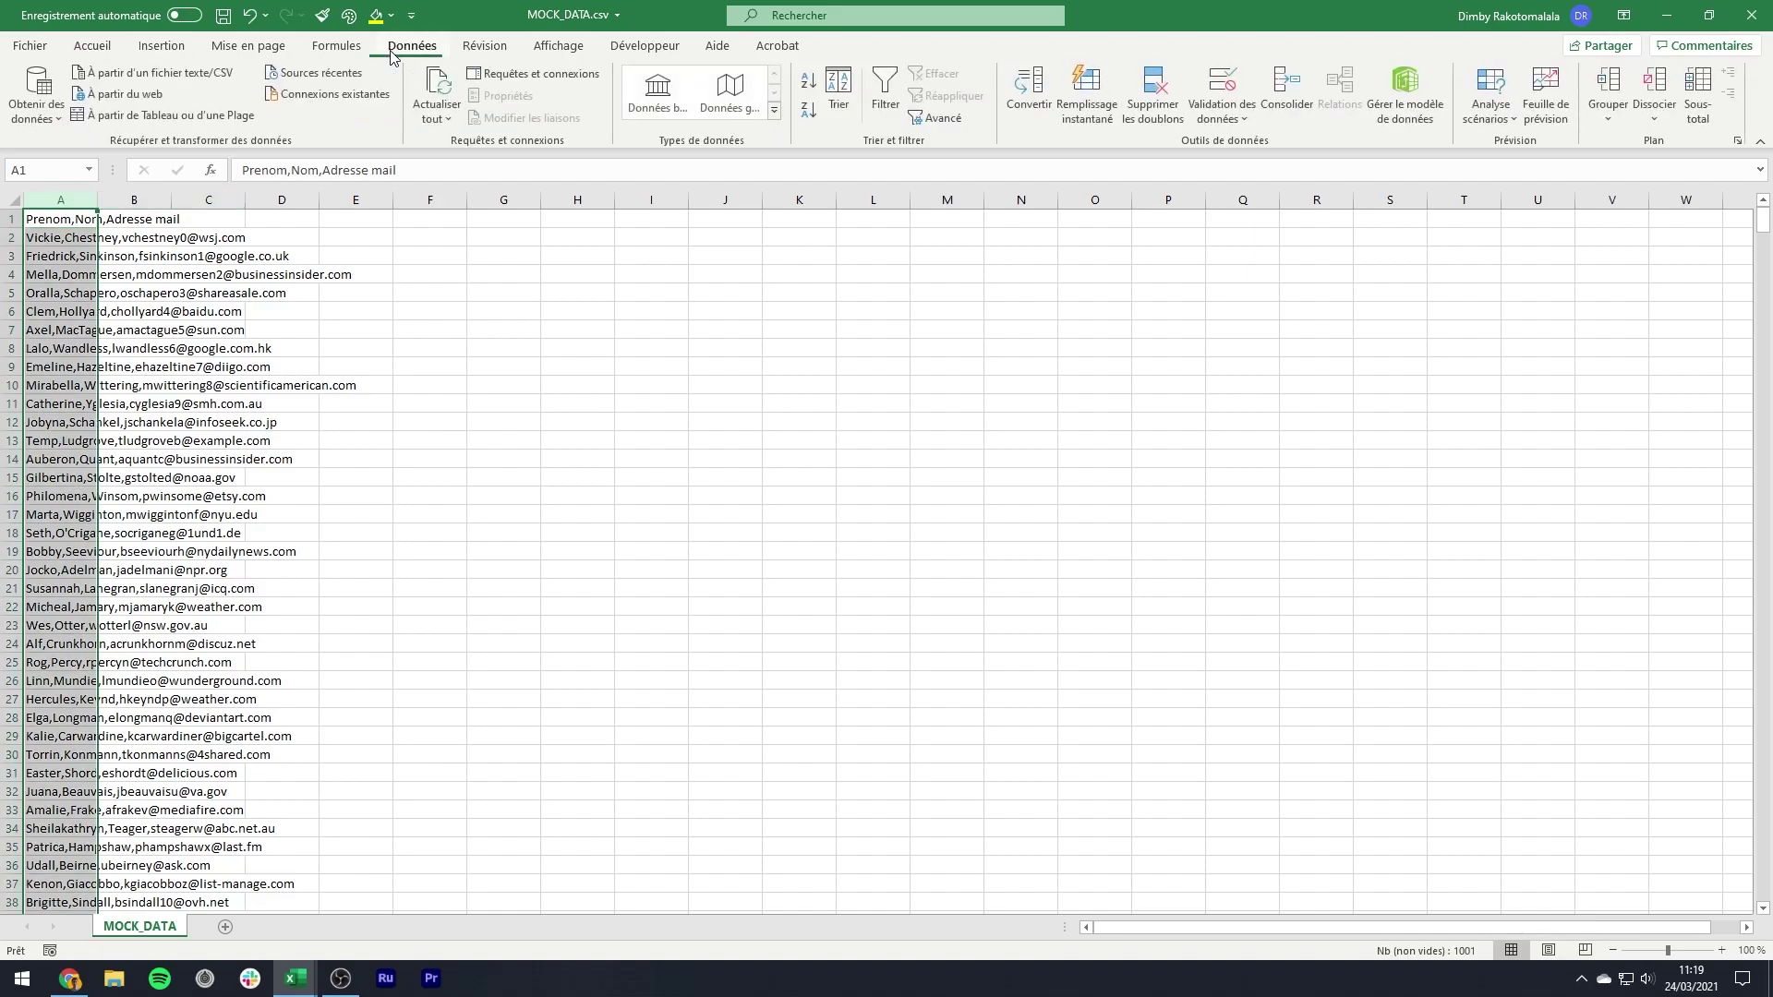
- Convert column A to columns as Délimité text split on Virgule, giving Prenom, Nom, Adresse mail
click(1018, 85)
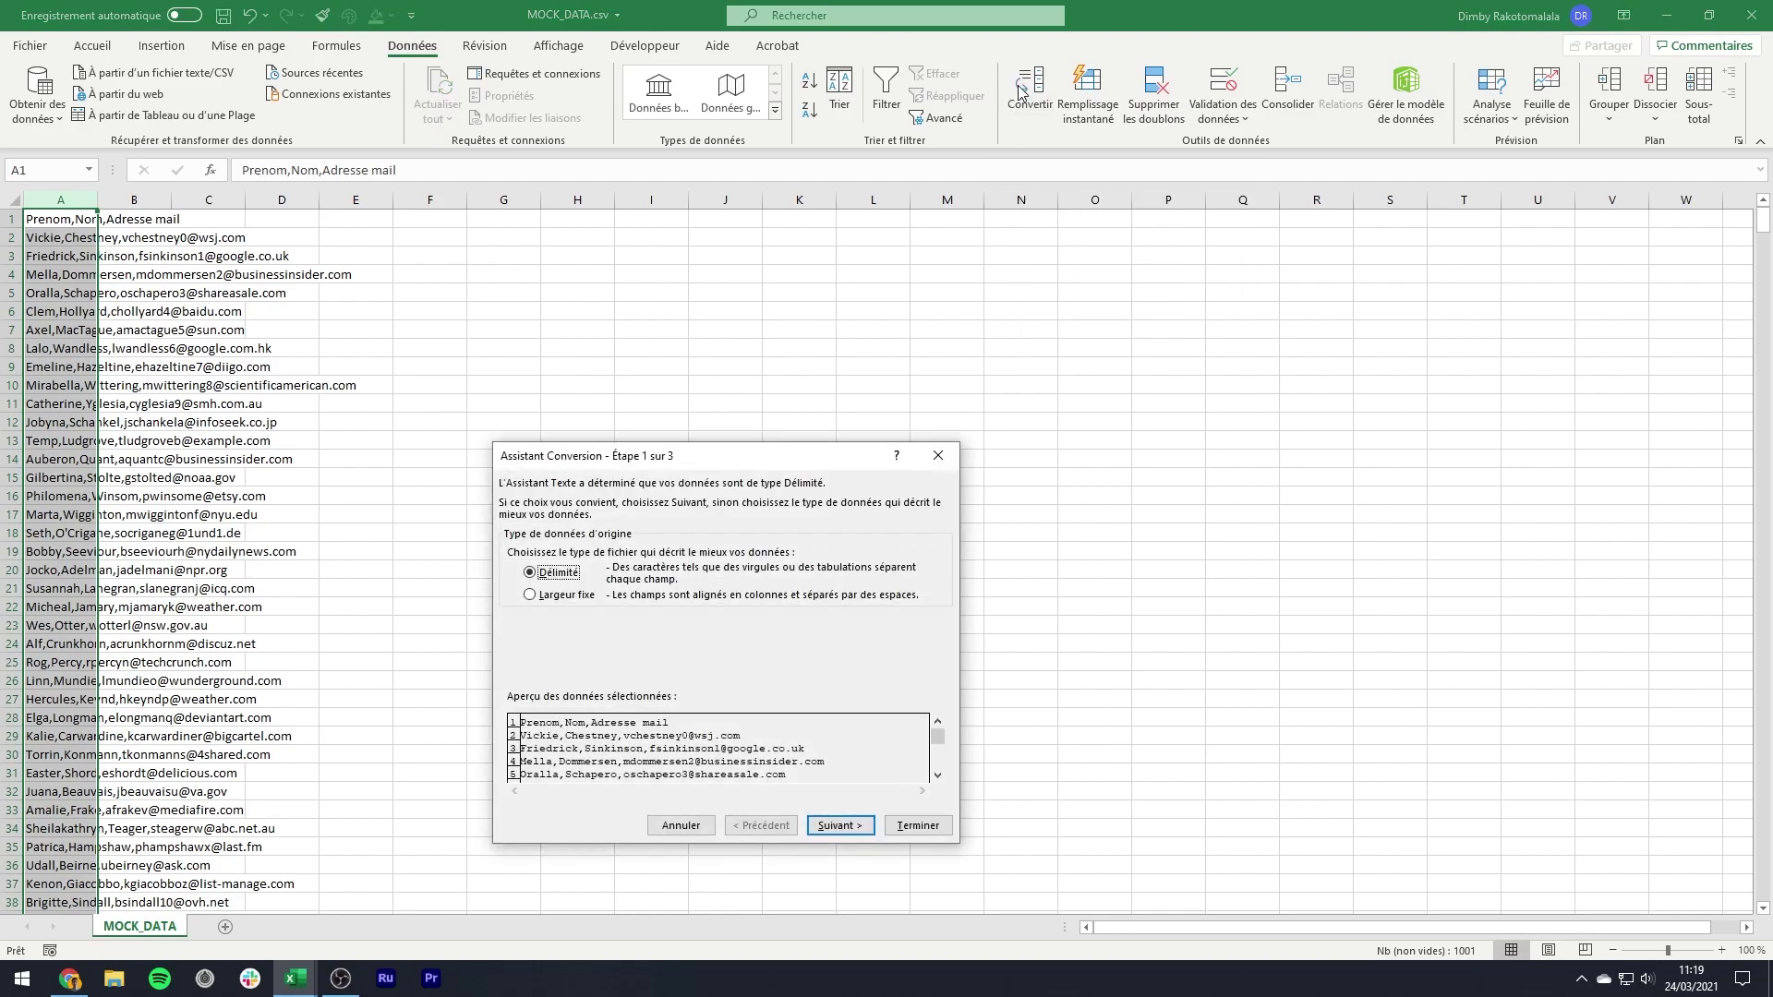
click(840, 827)
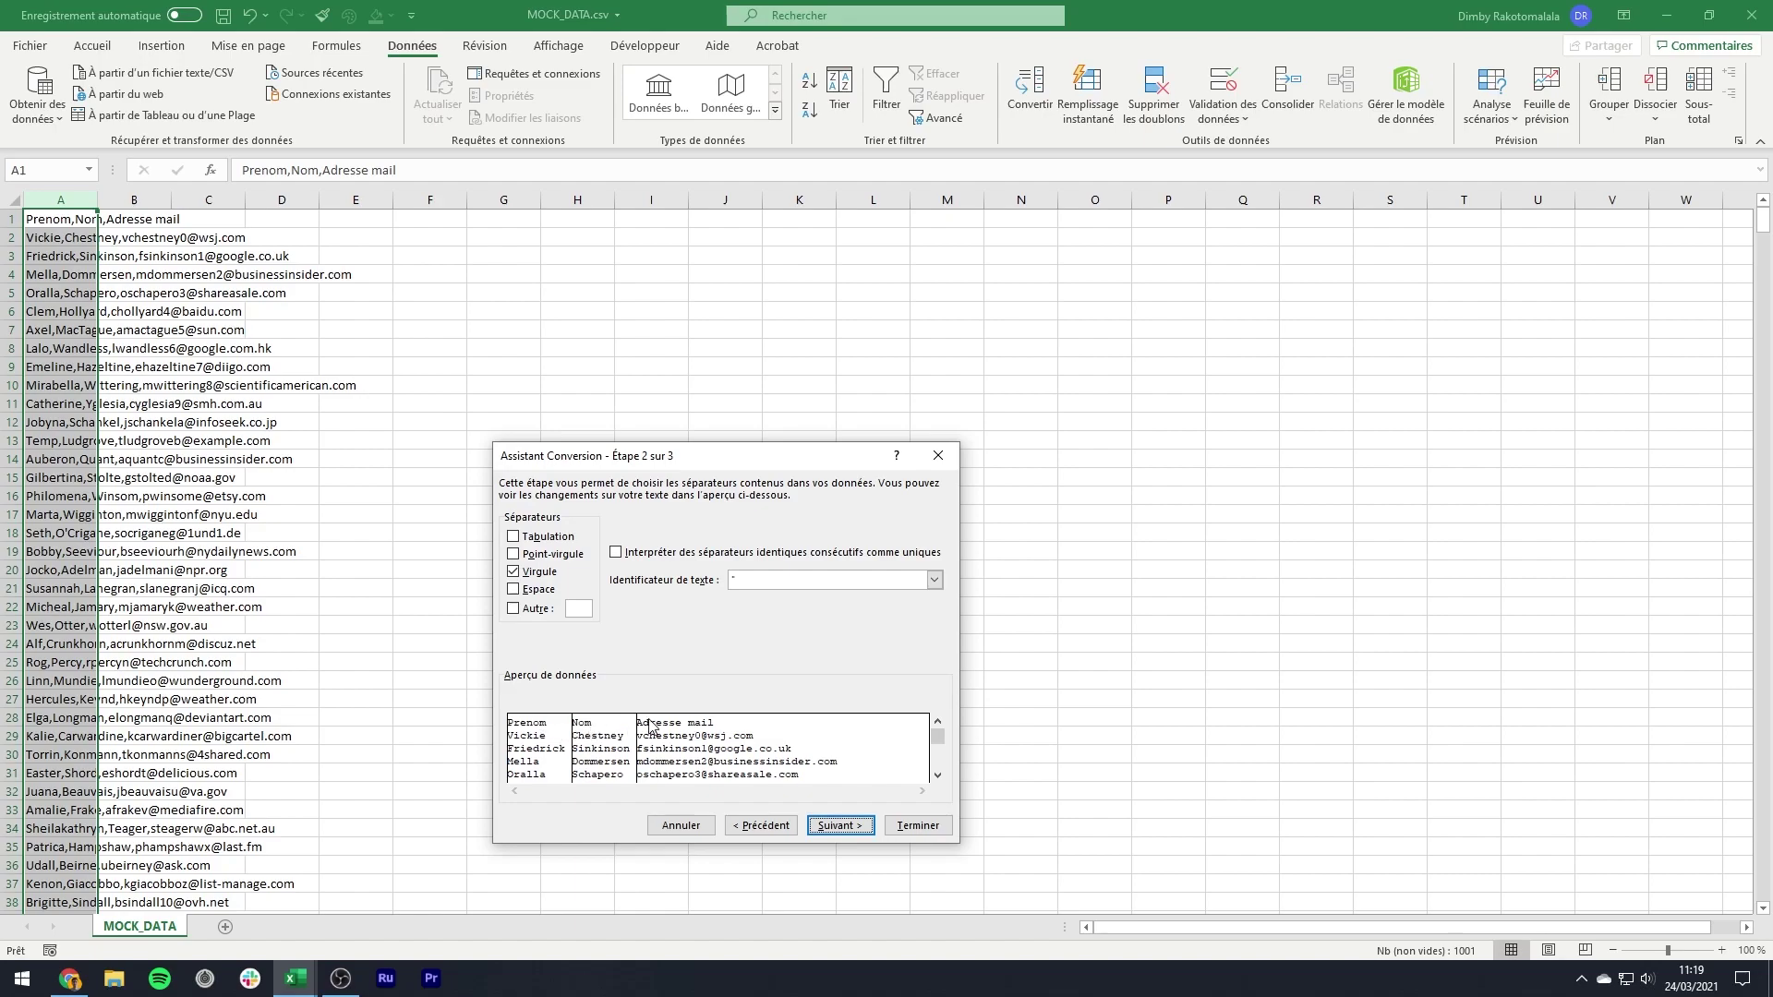
click(836, 826)
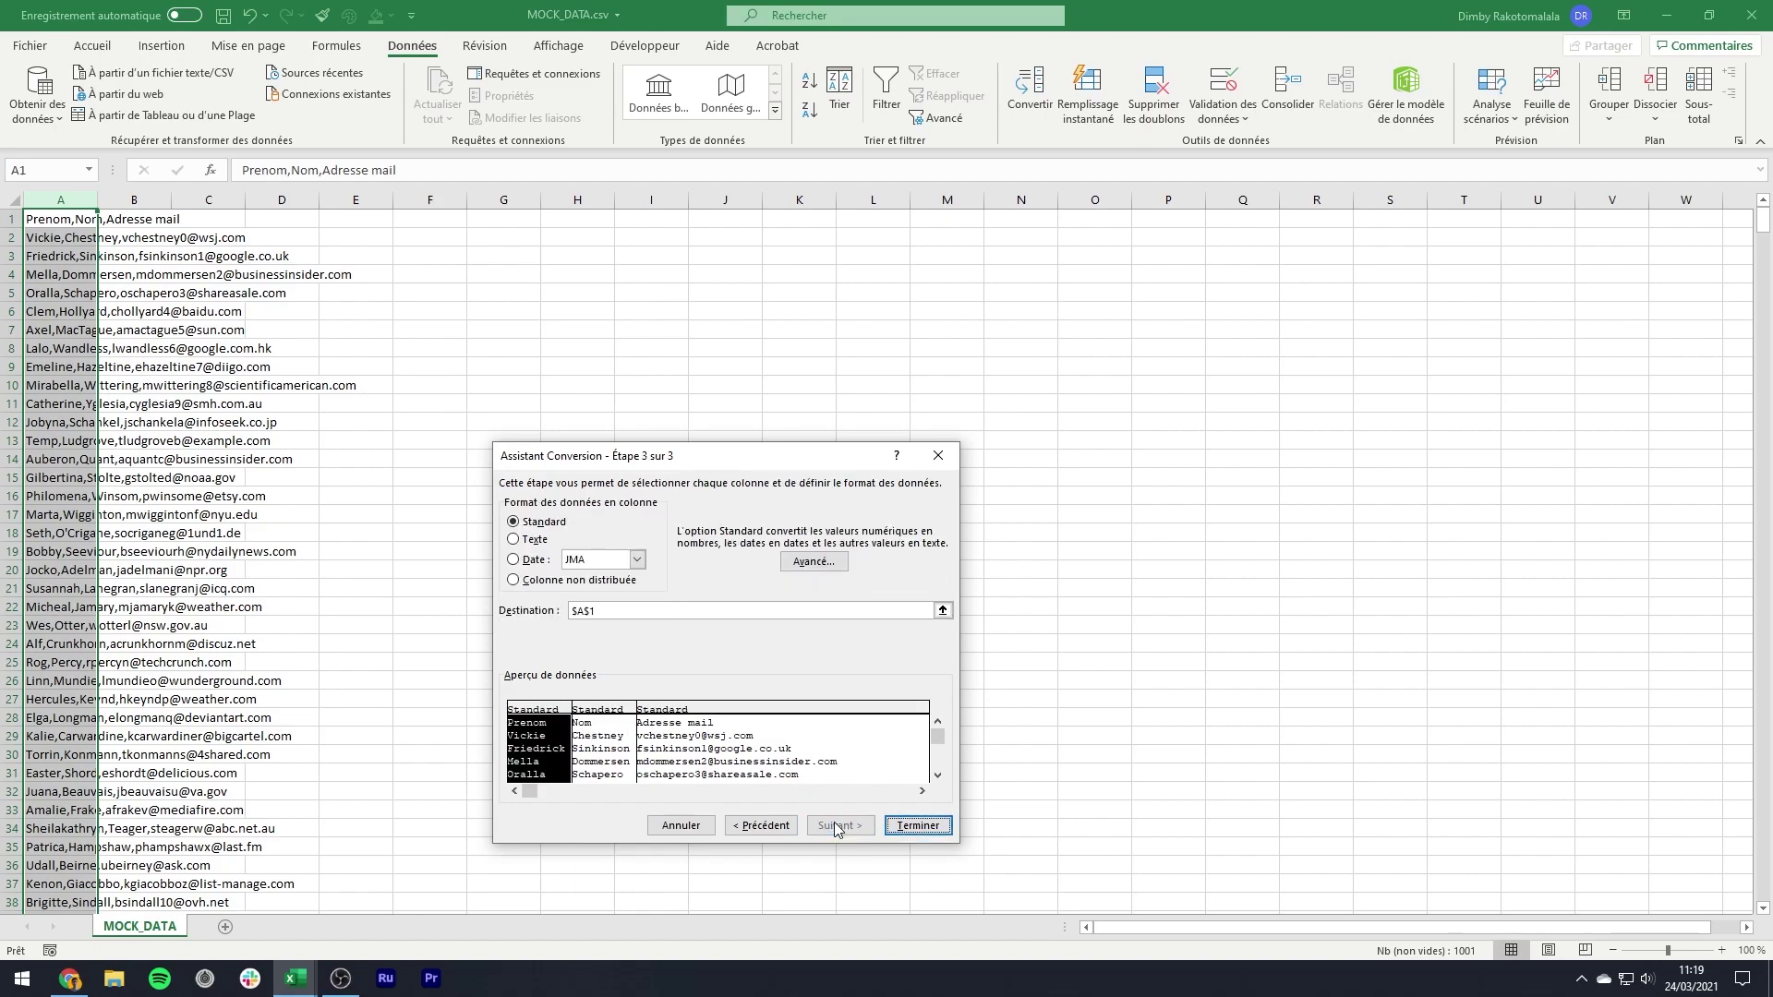
click(917, 829)
click(474, 571)
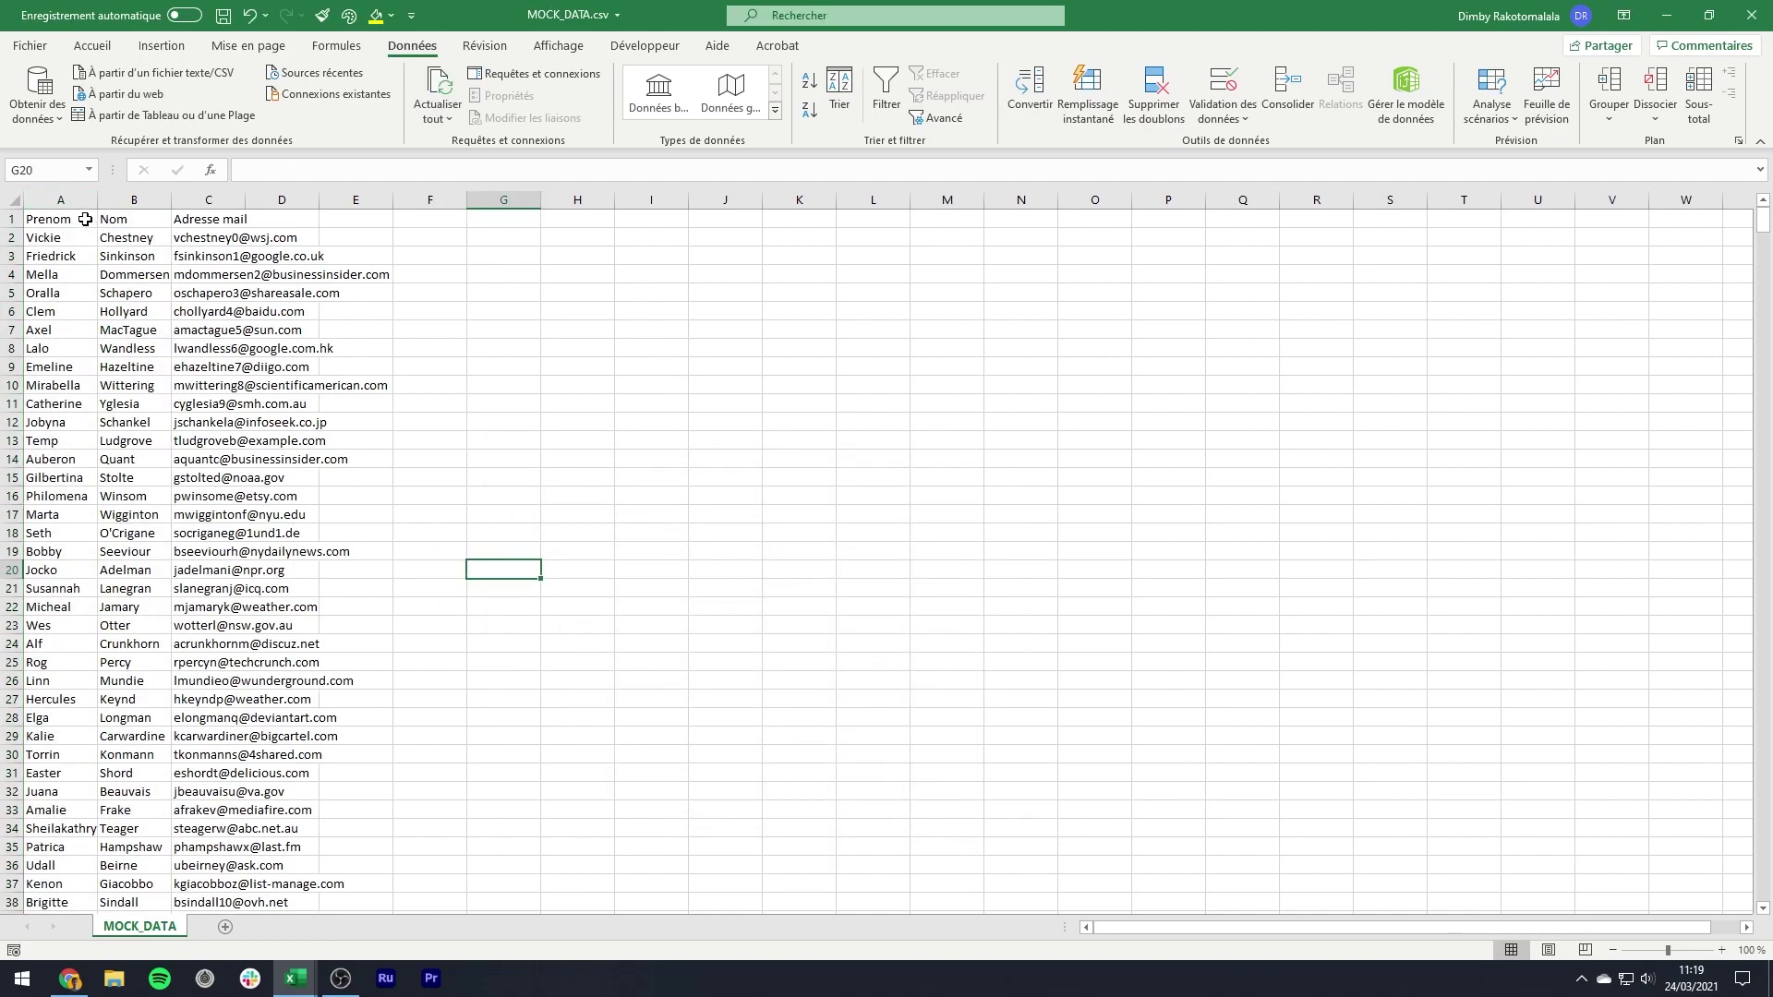
click(85, 219)
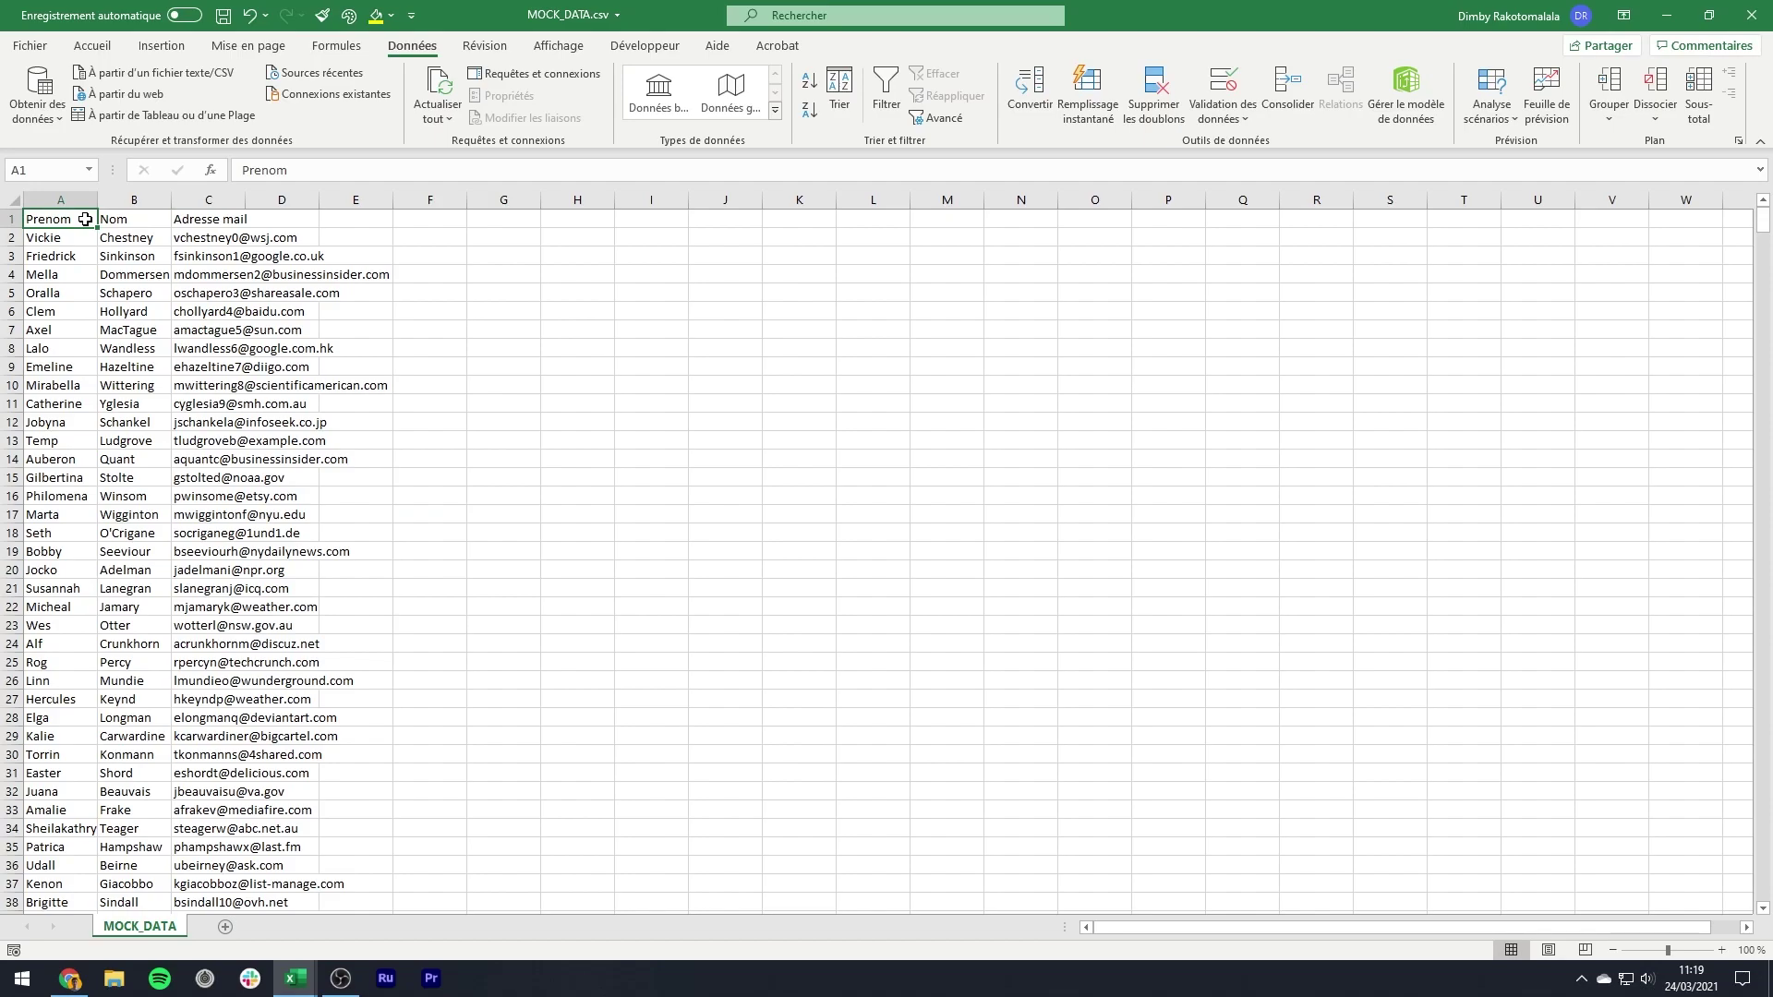
- Select the full data range A1:C1001
key(ctrl+Down)
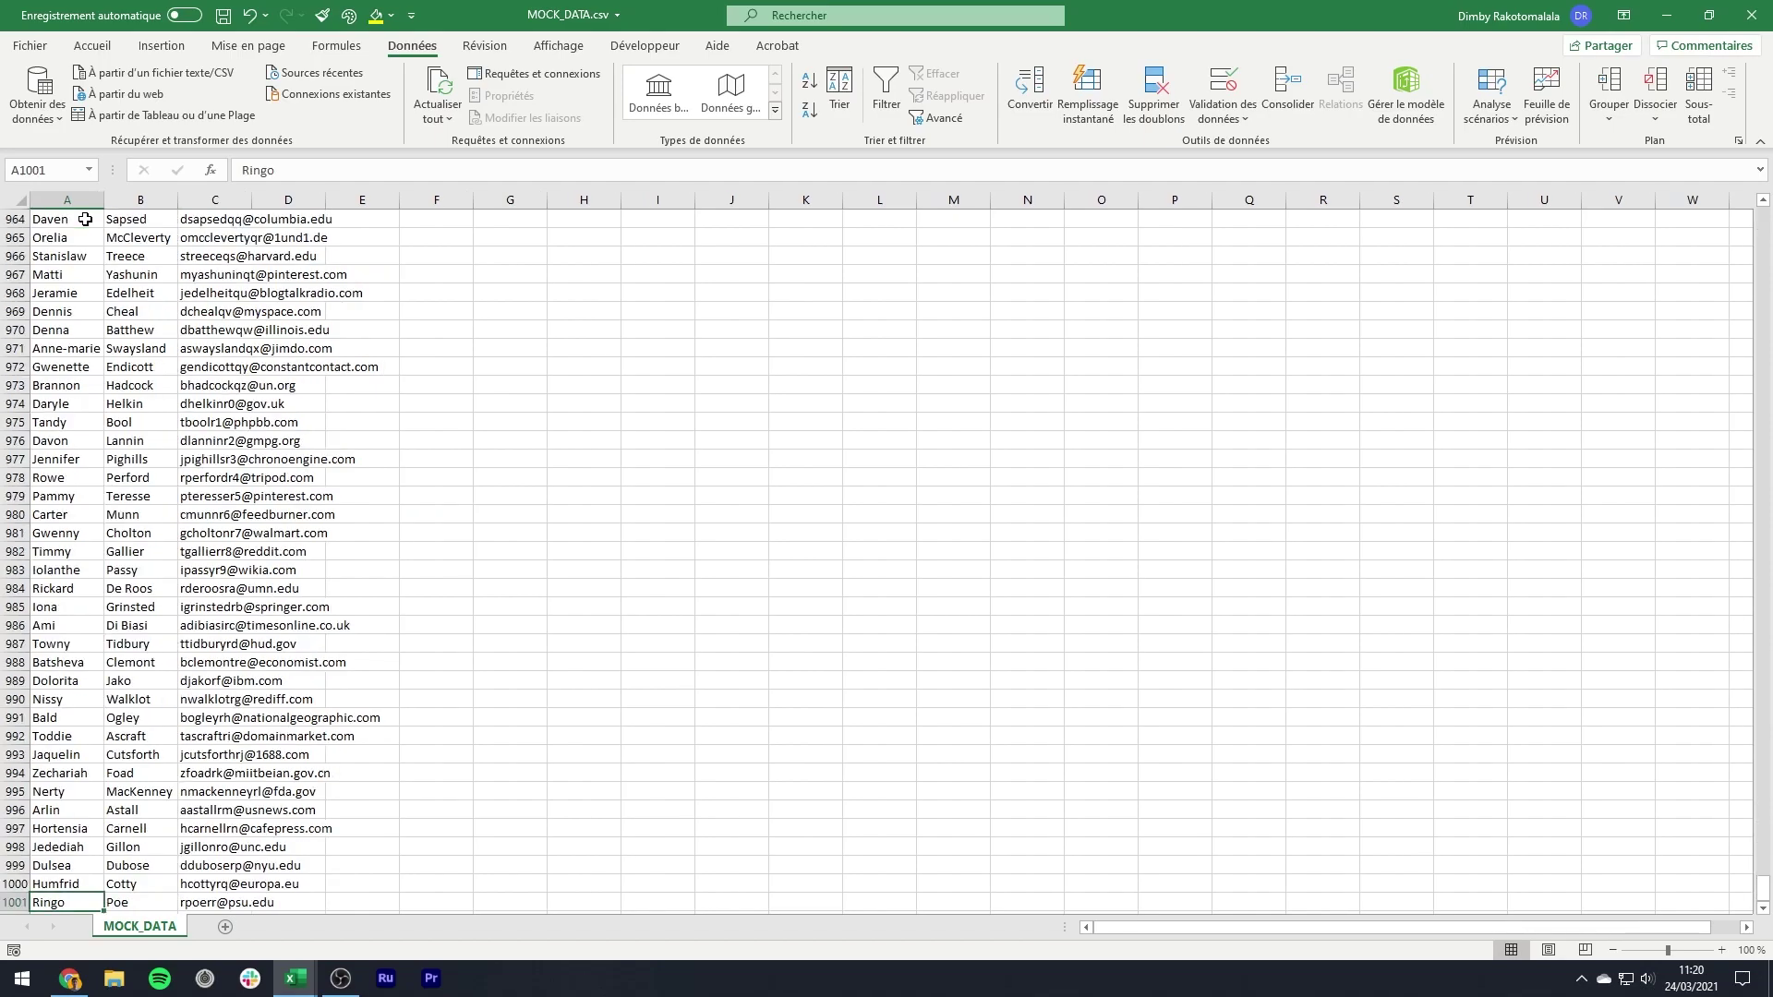
key(Right)
key(Right)
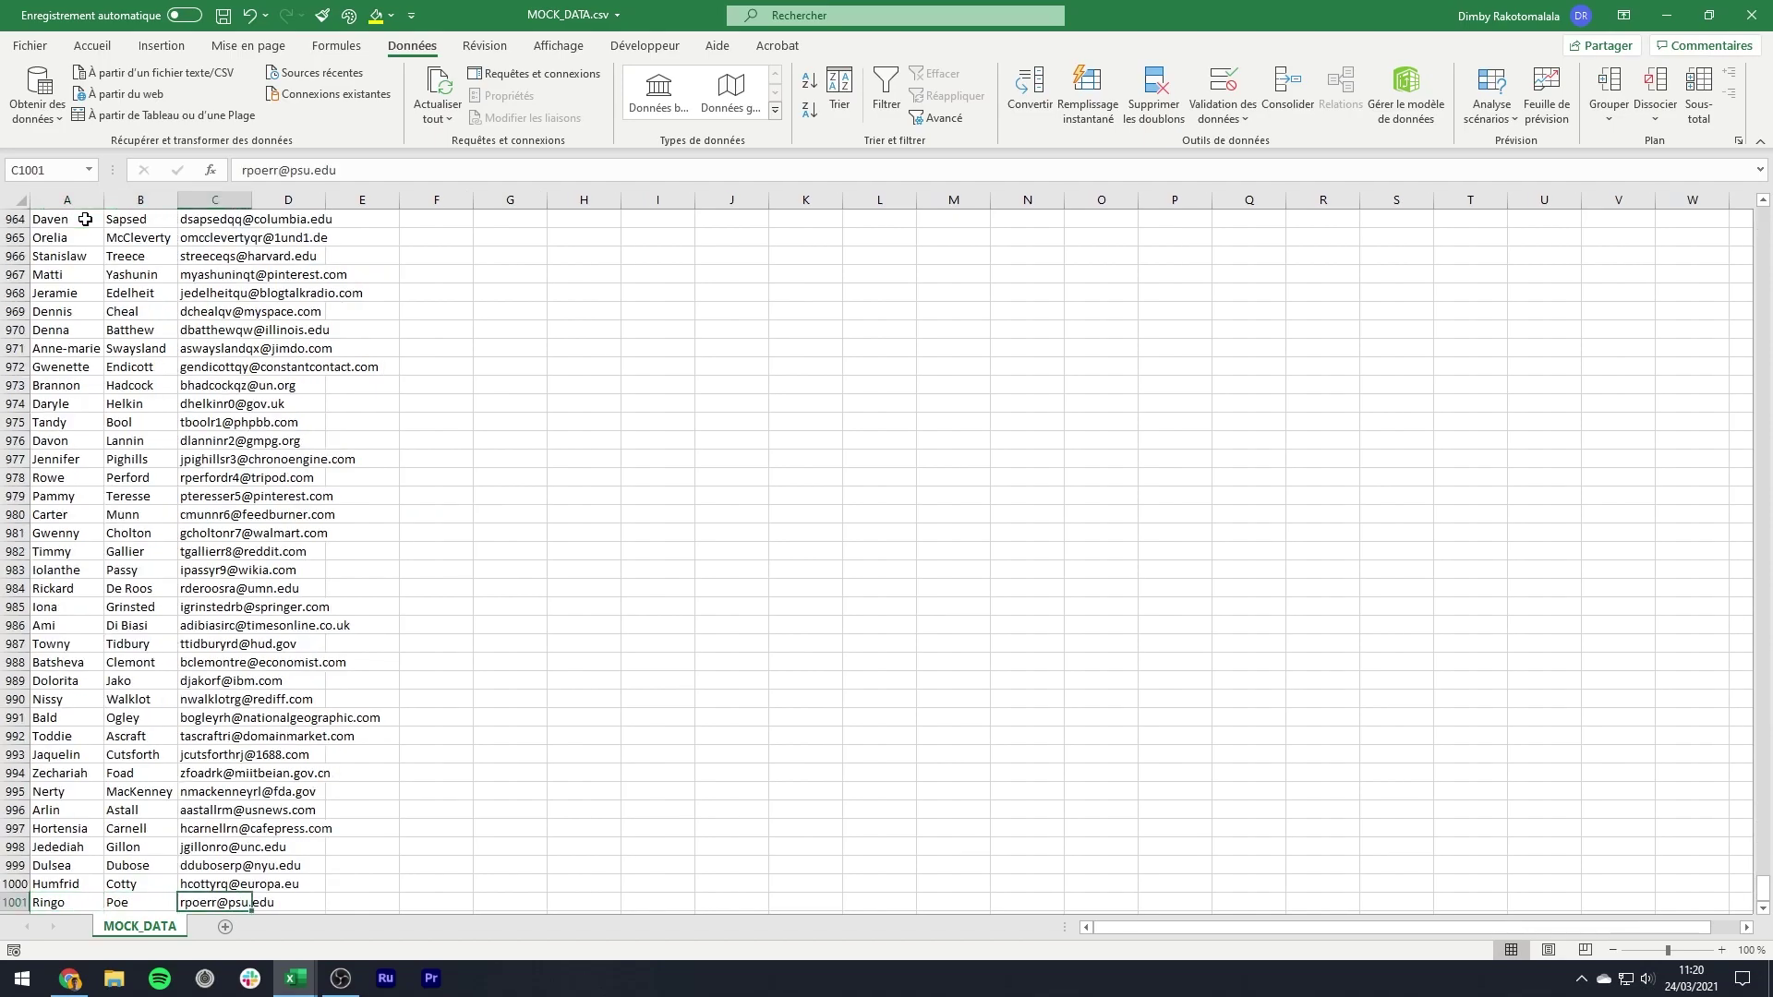
key(shift+Left)
key(shift+Left)
key(ctrl+shift+Up)
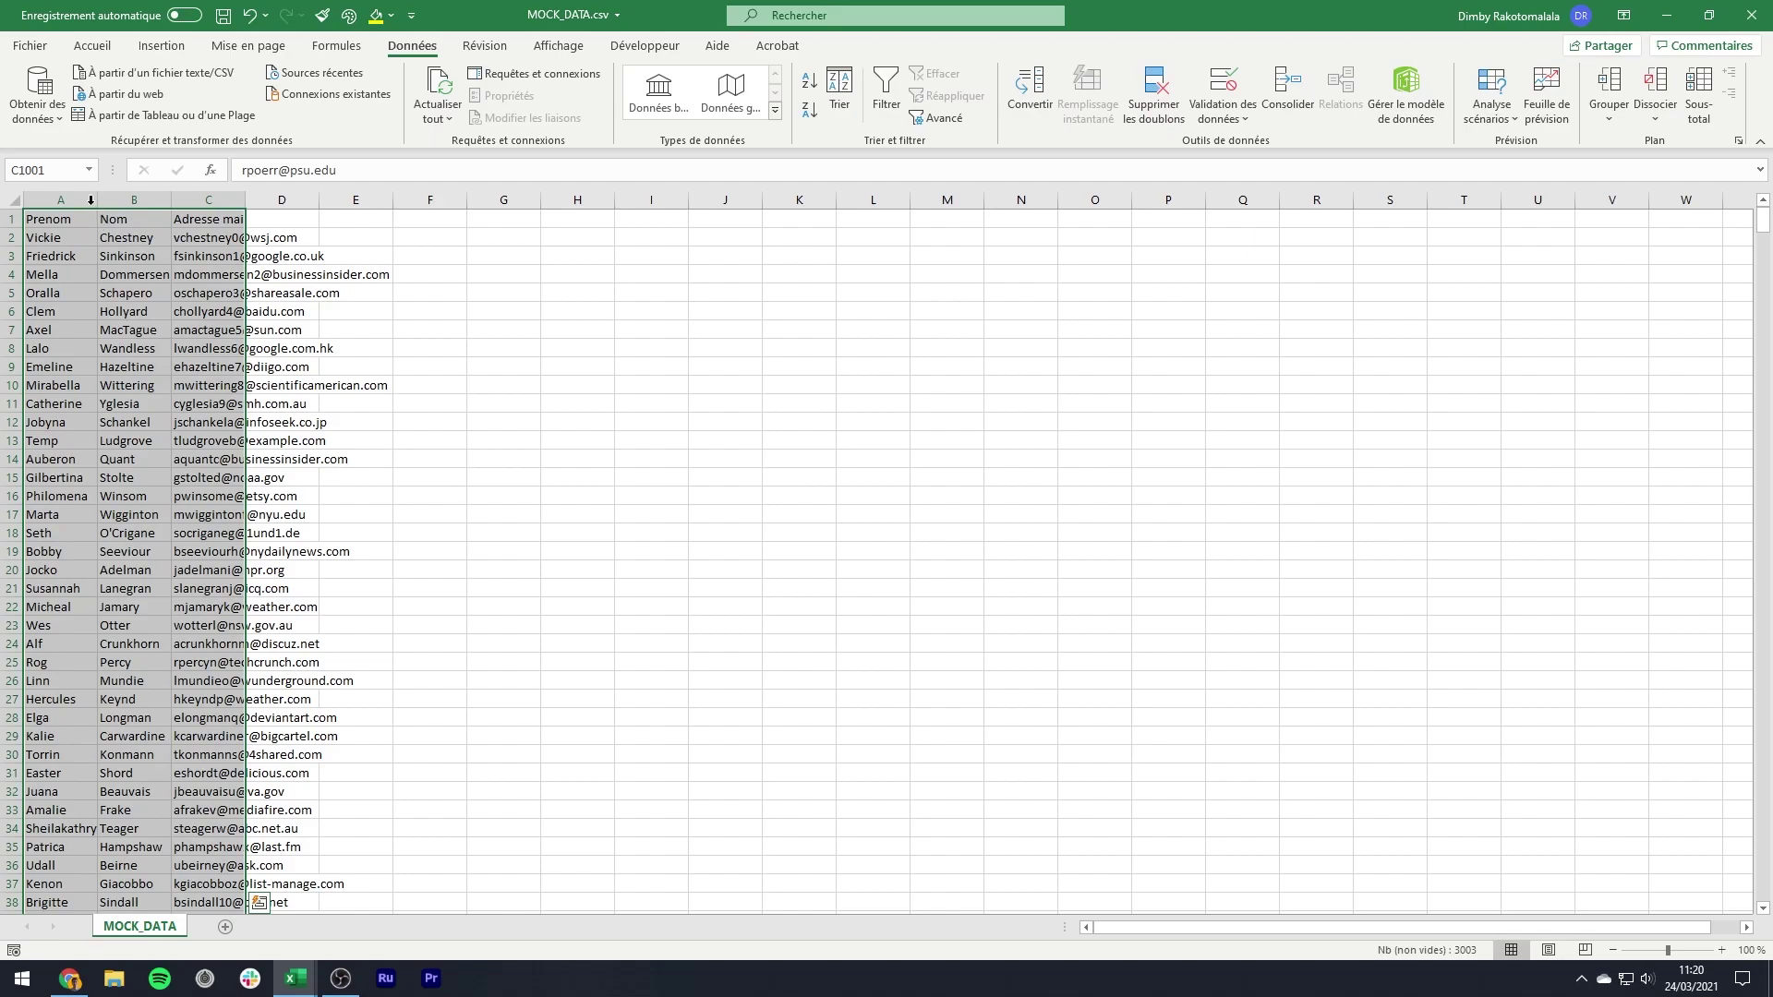
- Format A1:C1001 as a blue-banded table with headers
click(113, 48)
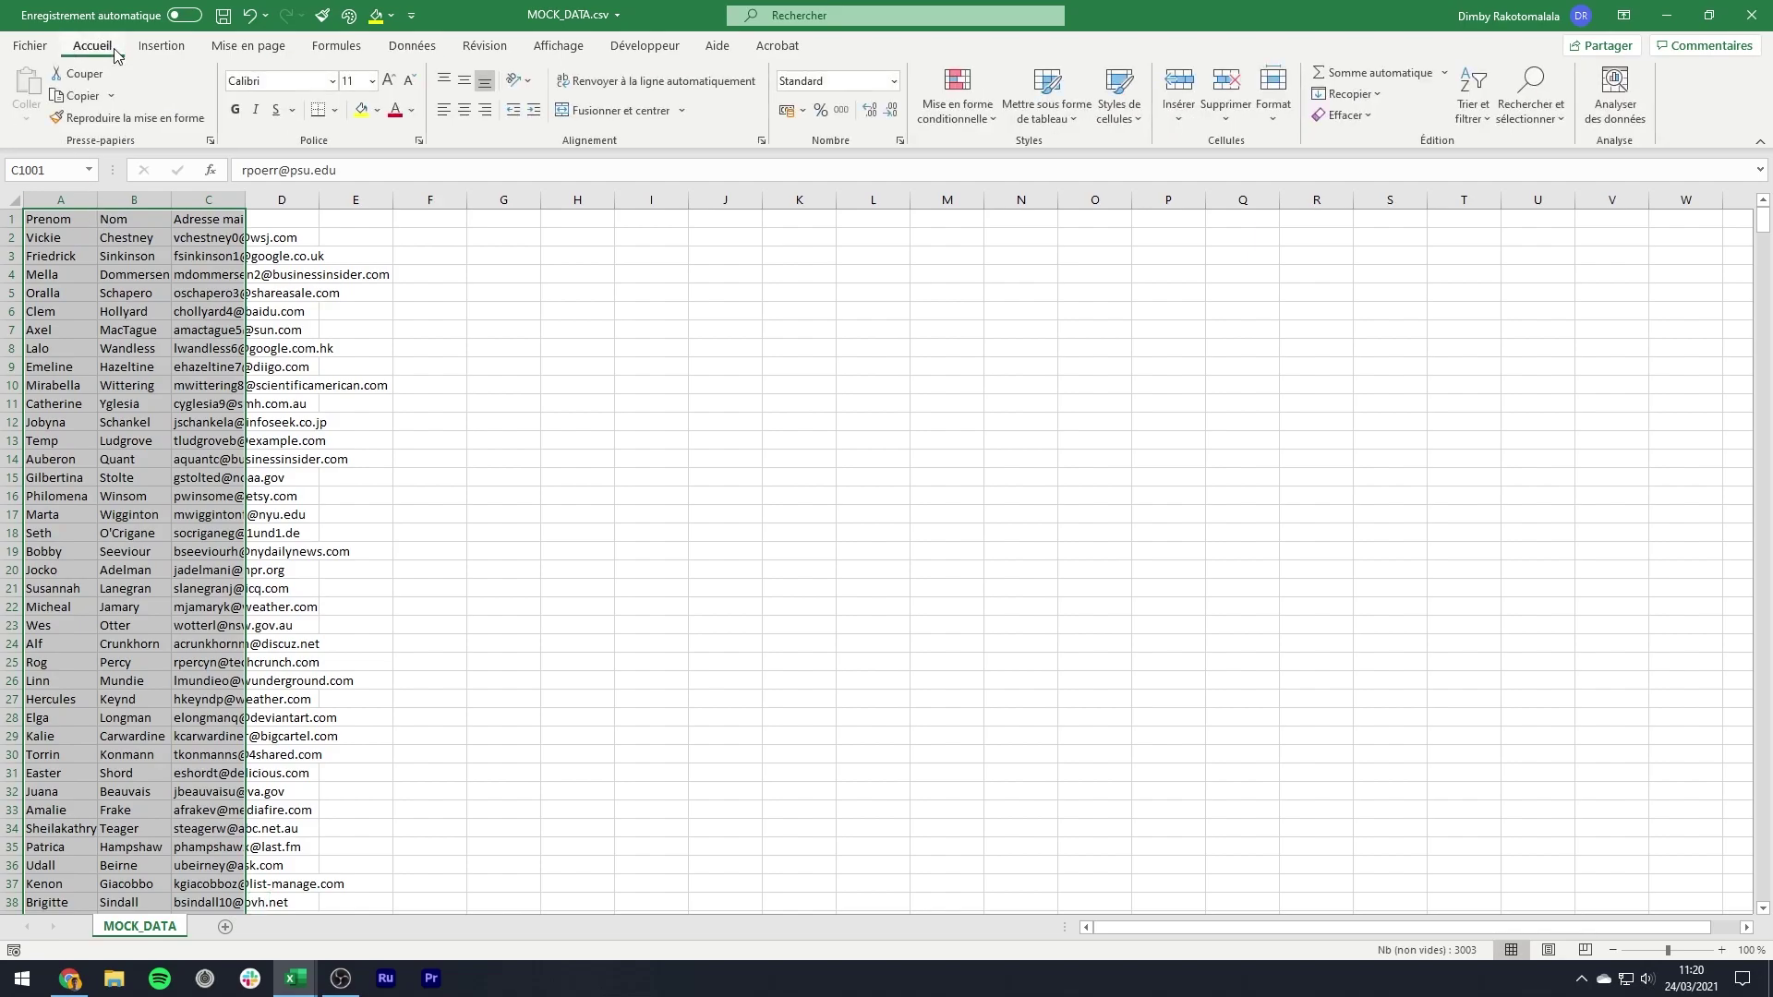
click(1062, 125)
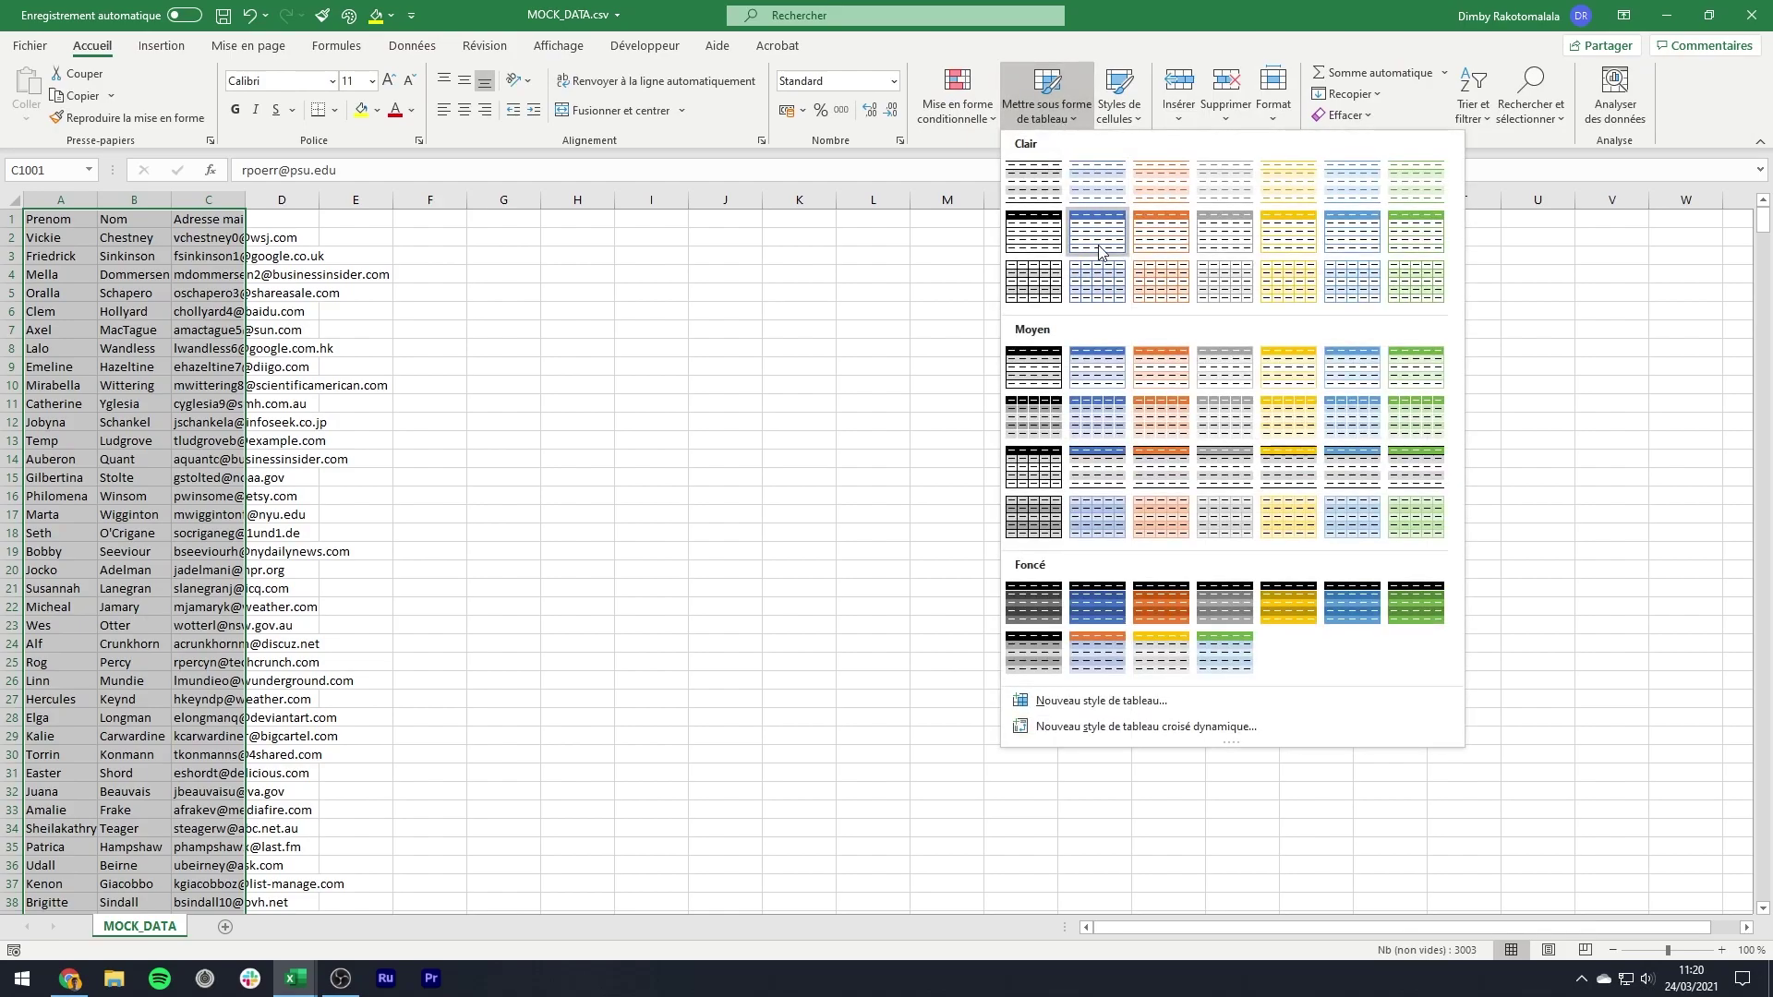
click(1111, 354)
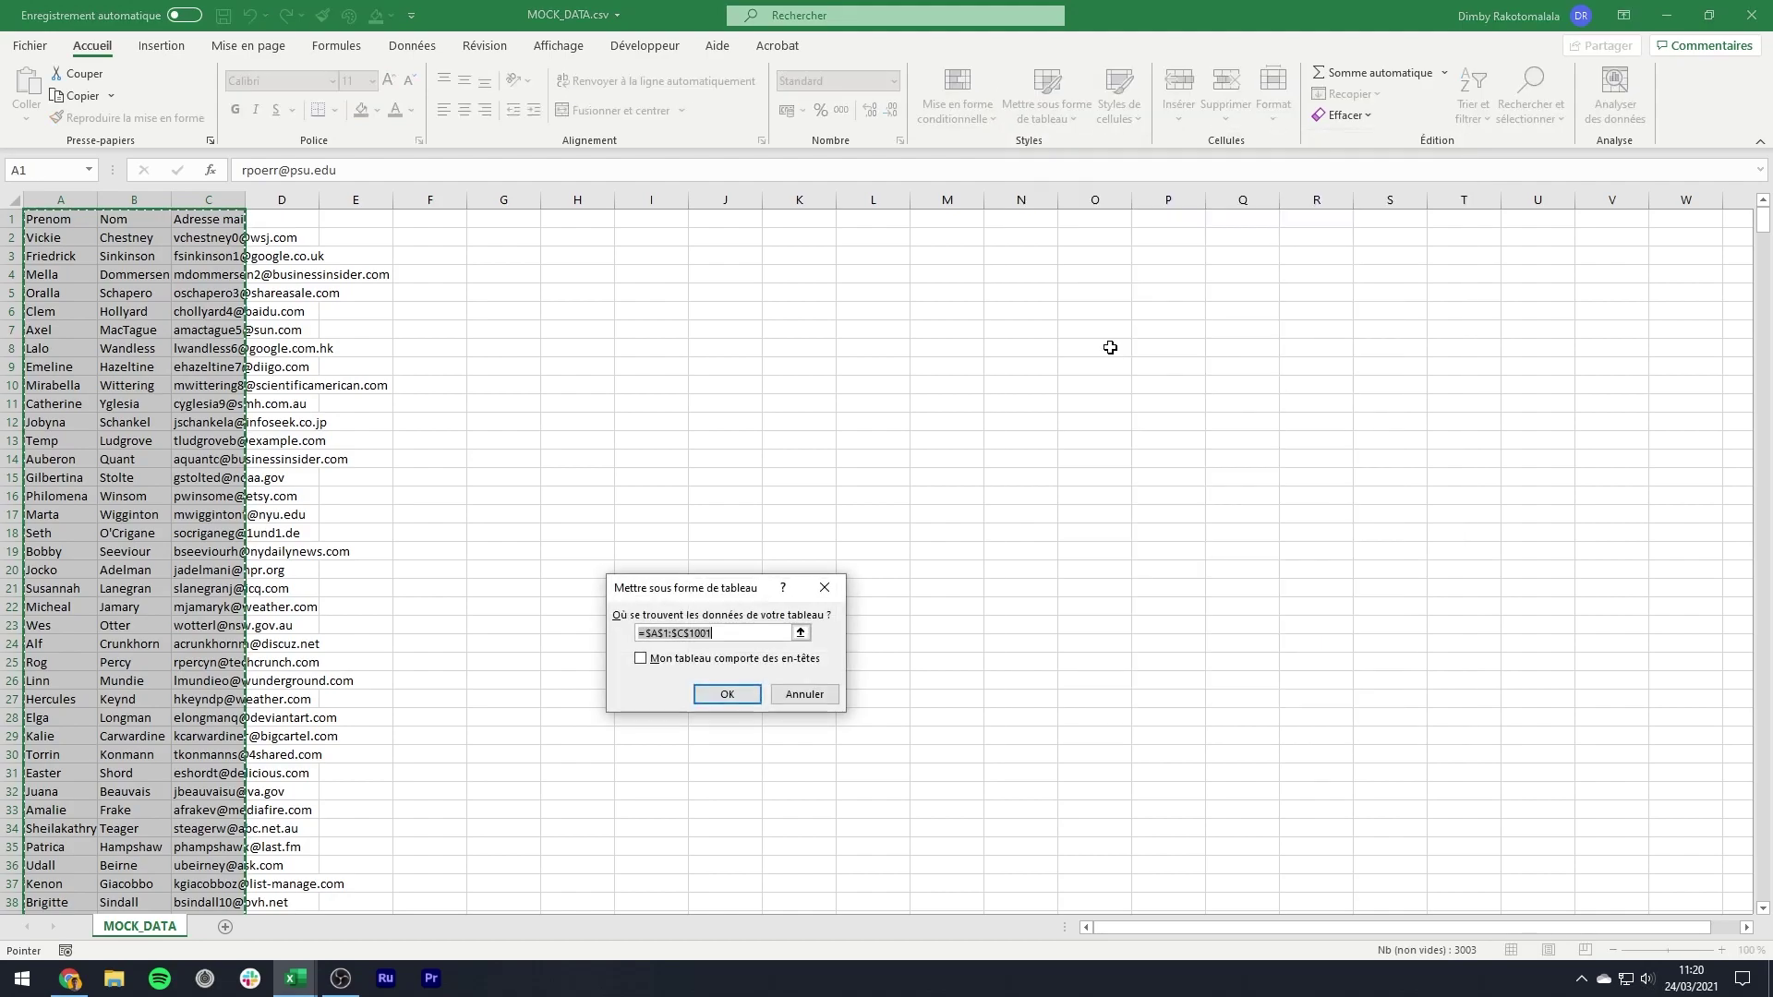
click(711, 658)
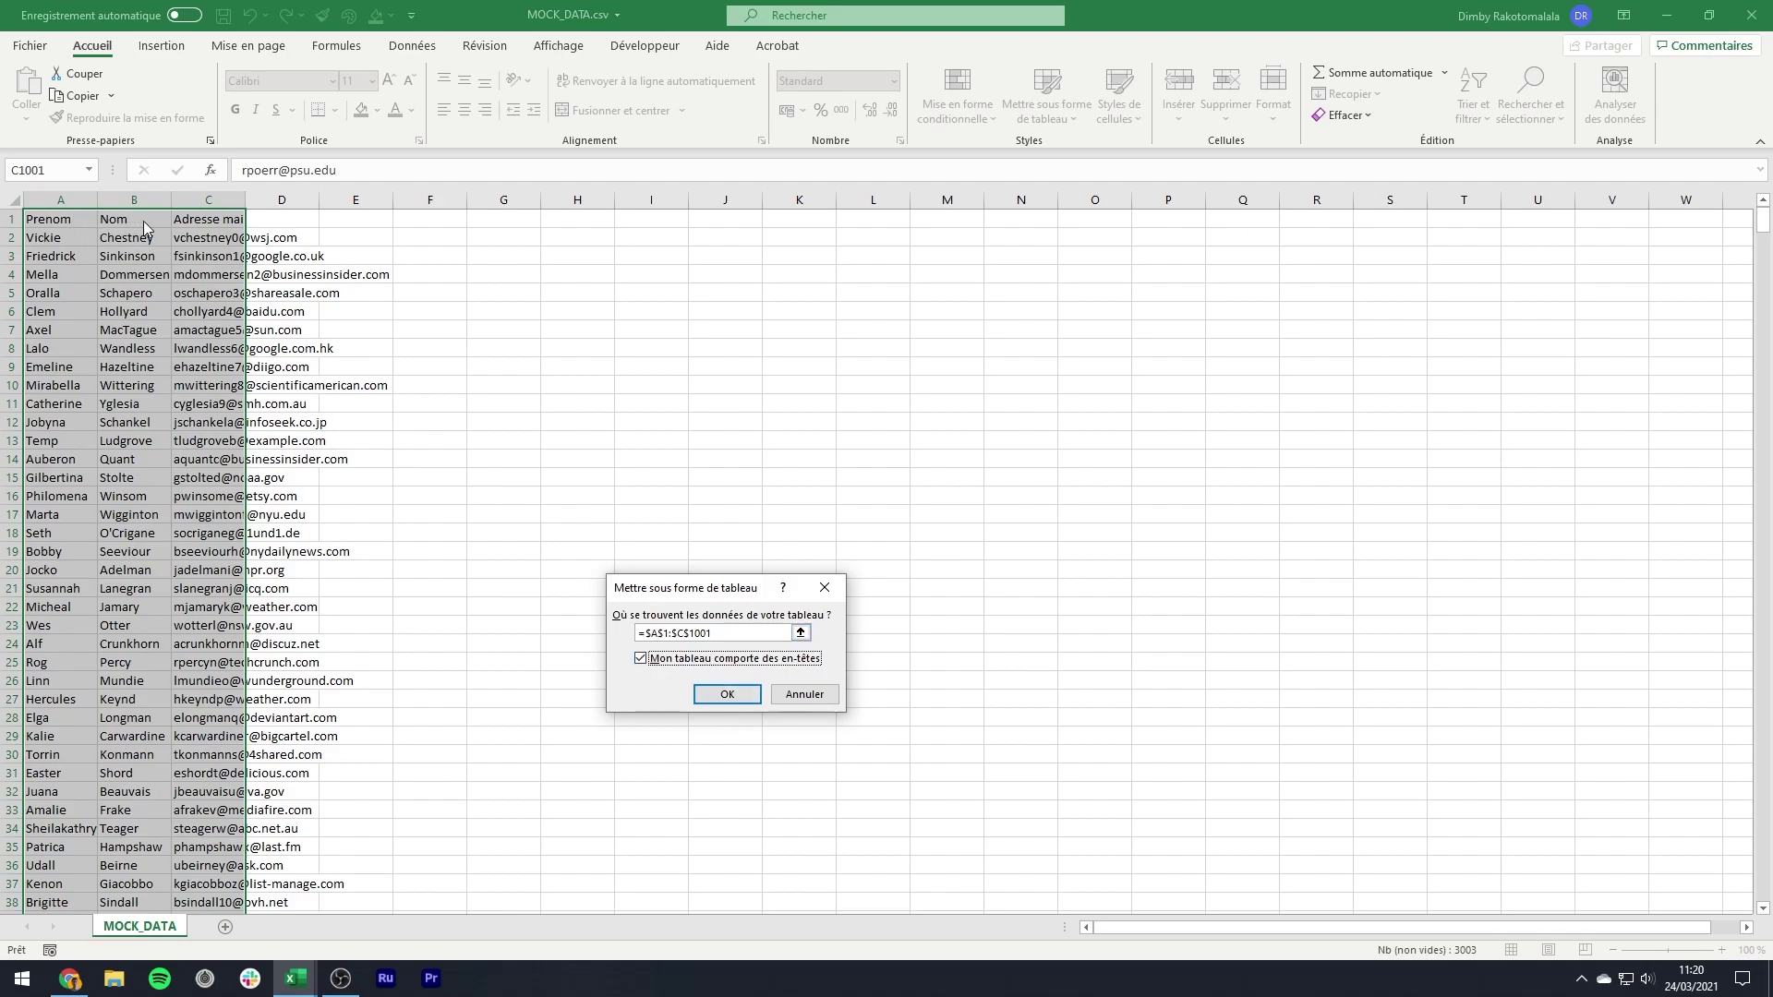
click(727, 698)
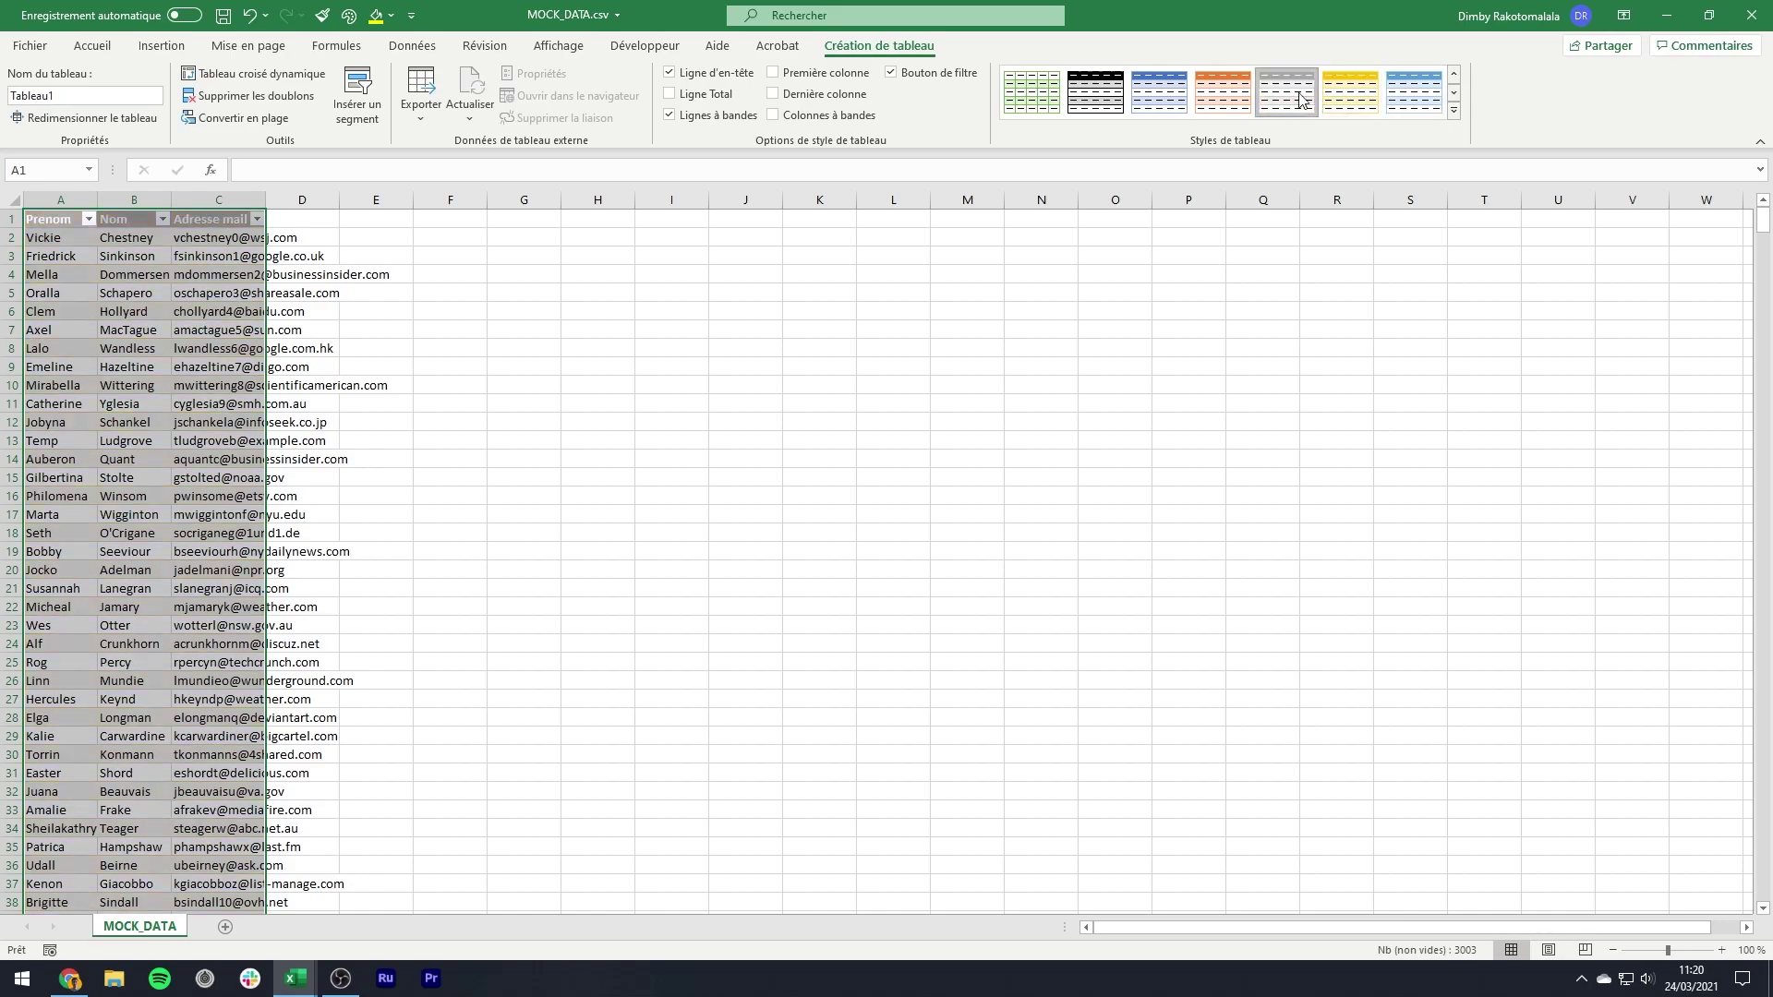
click(1410, 97)
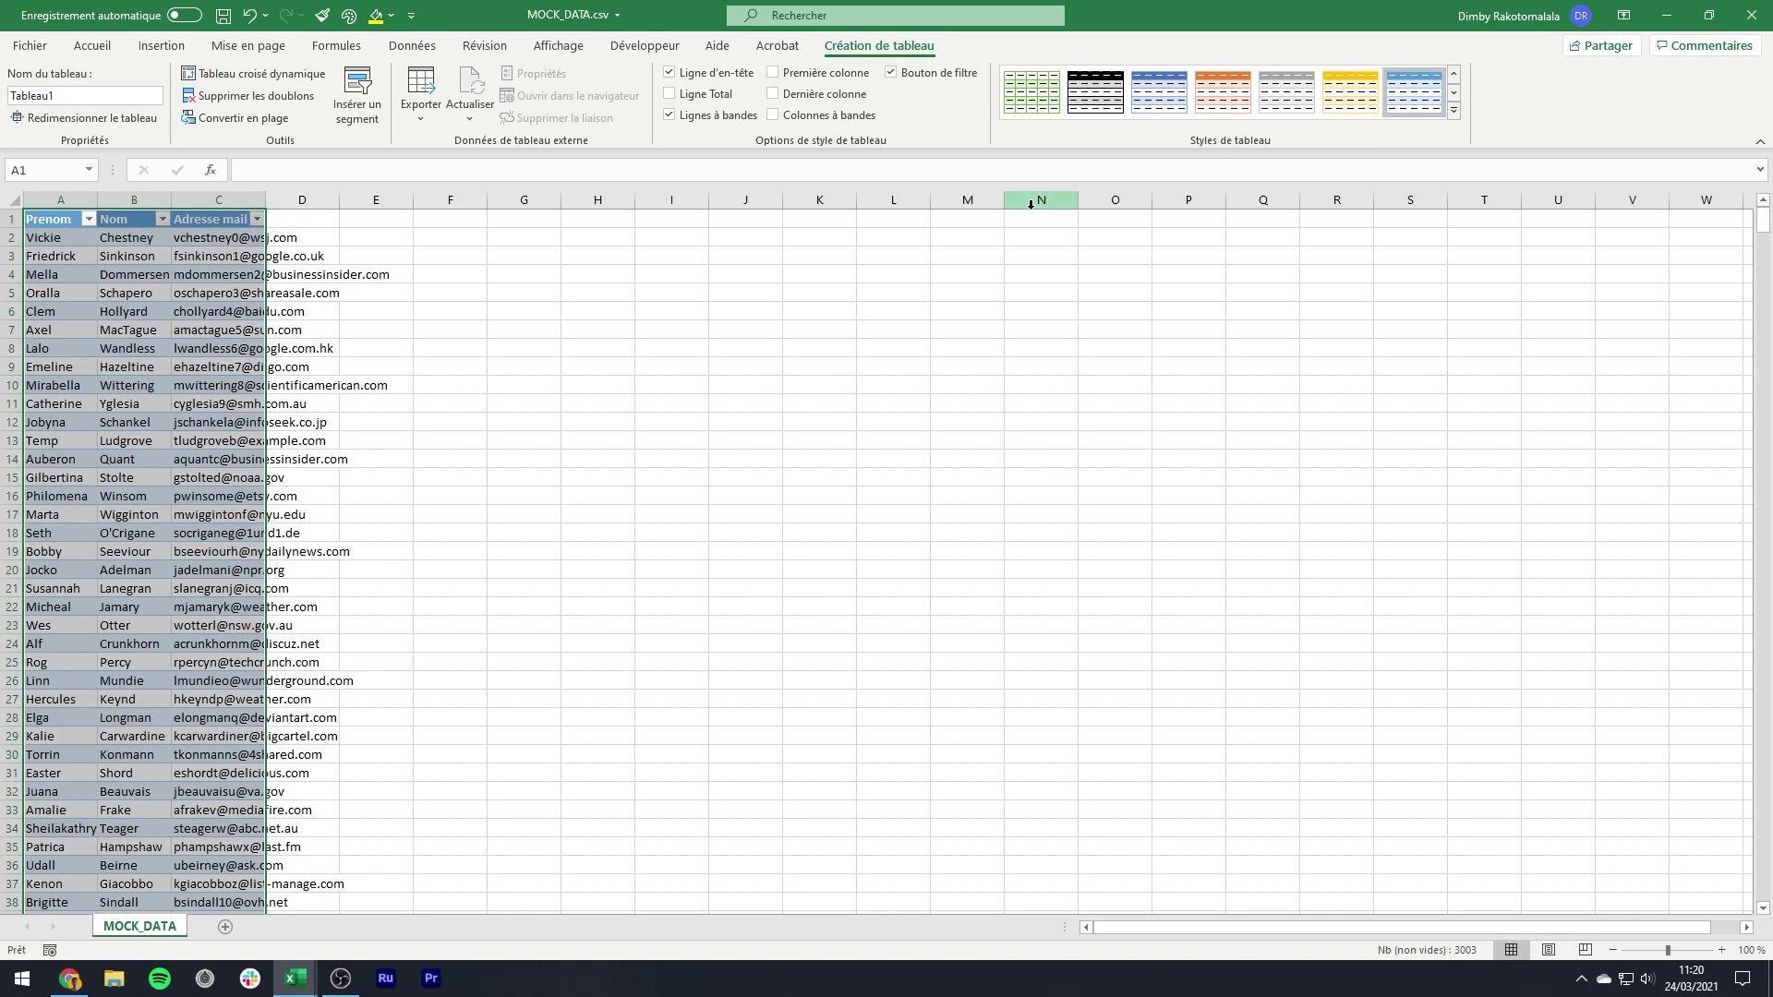
click(531, 277)
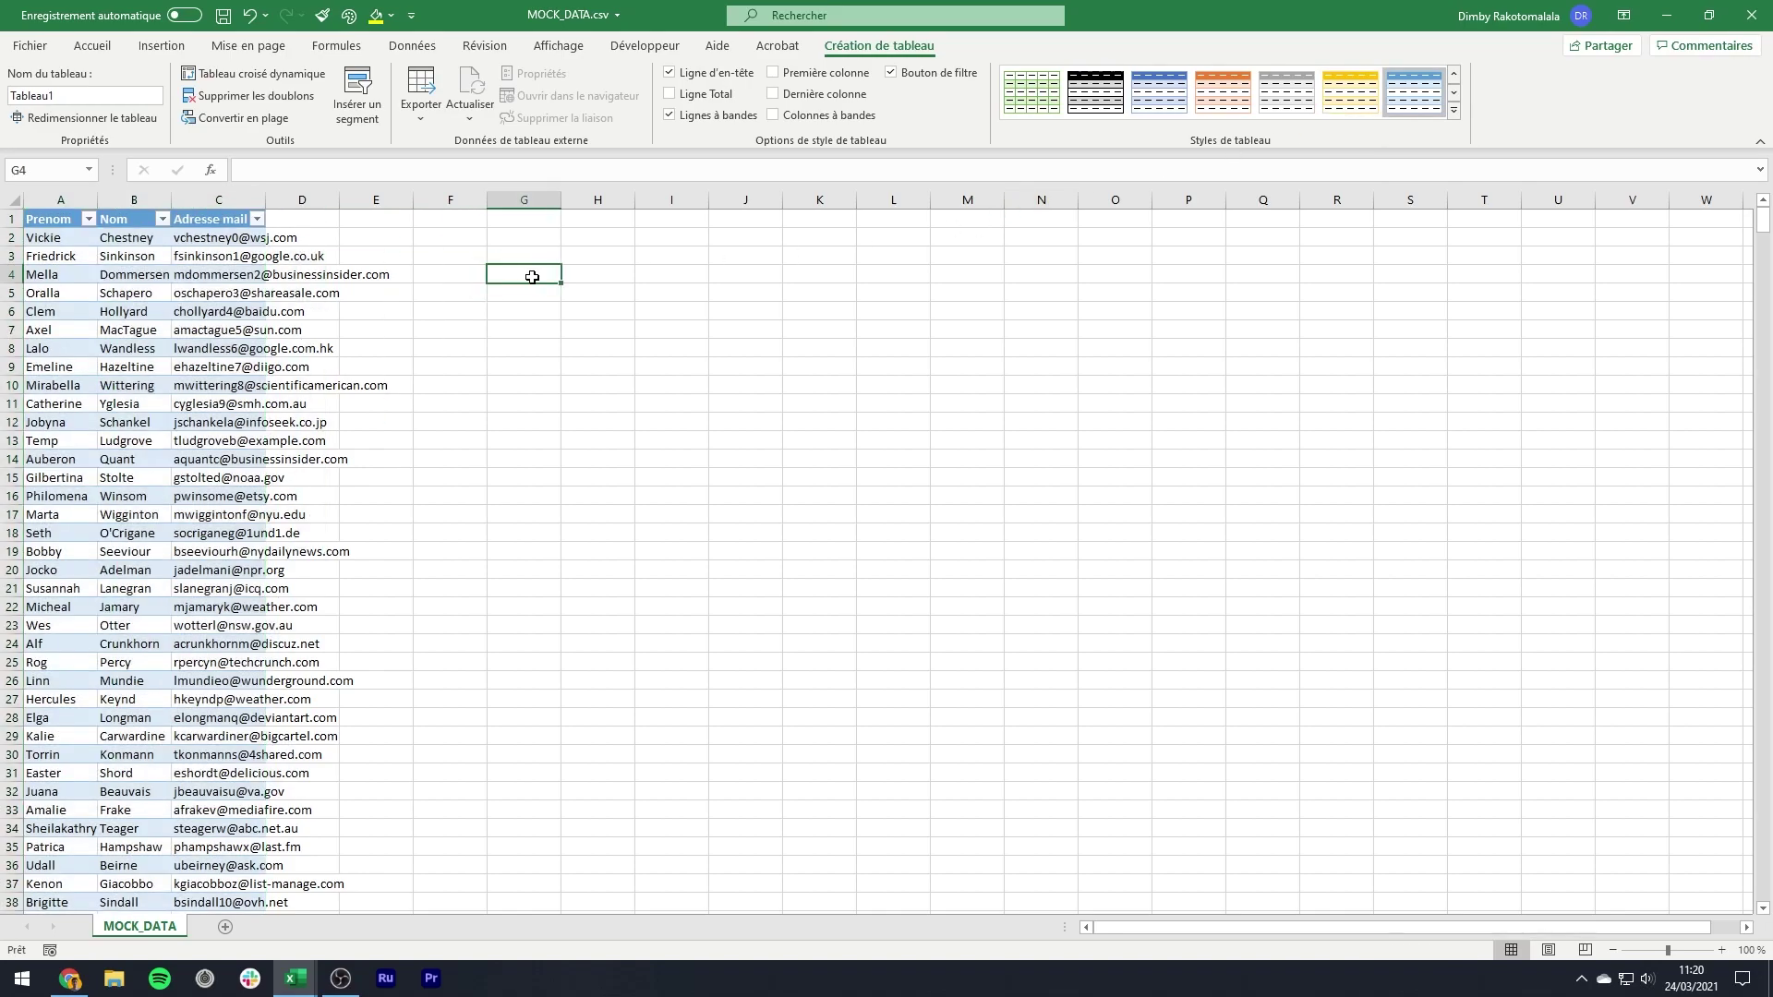
- Copy the whole table and switch back to the numbering workbook
click(75, 219)
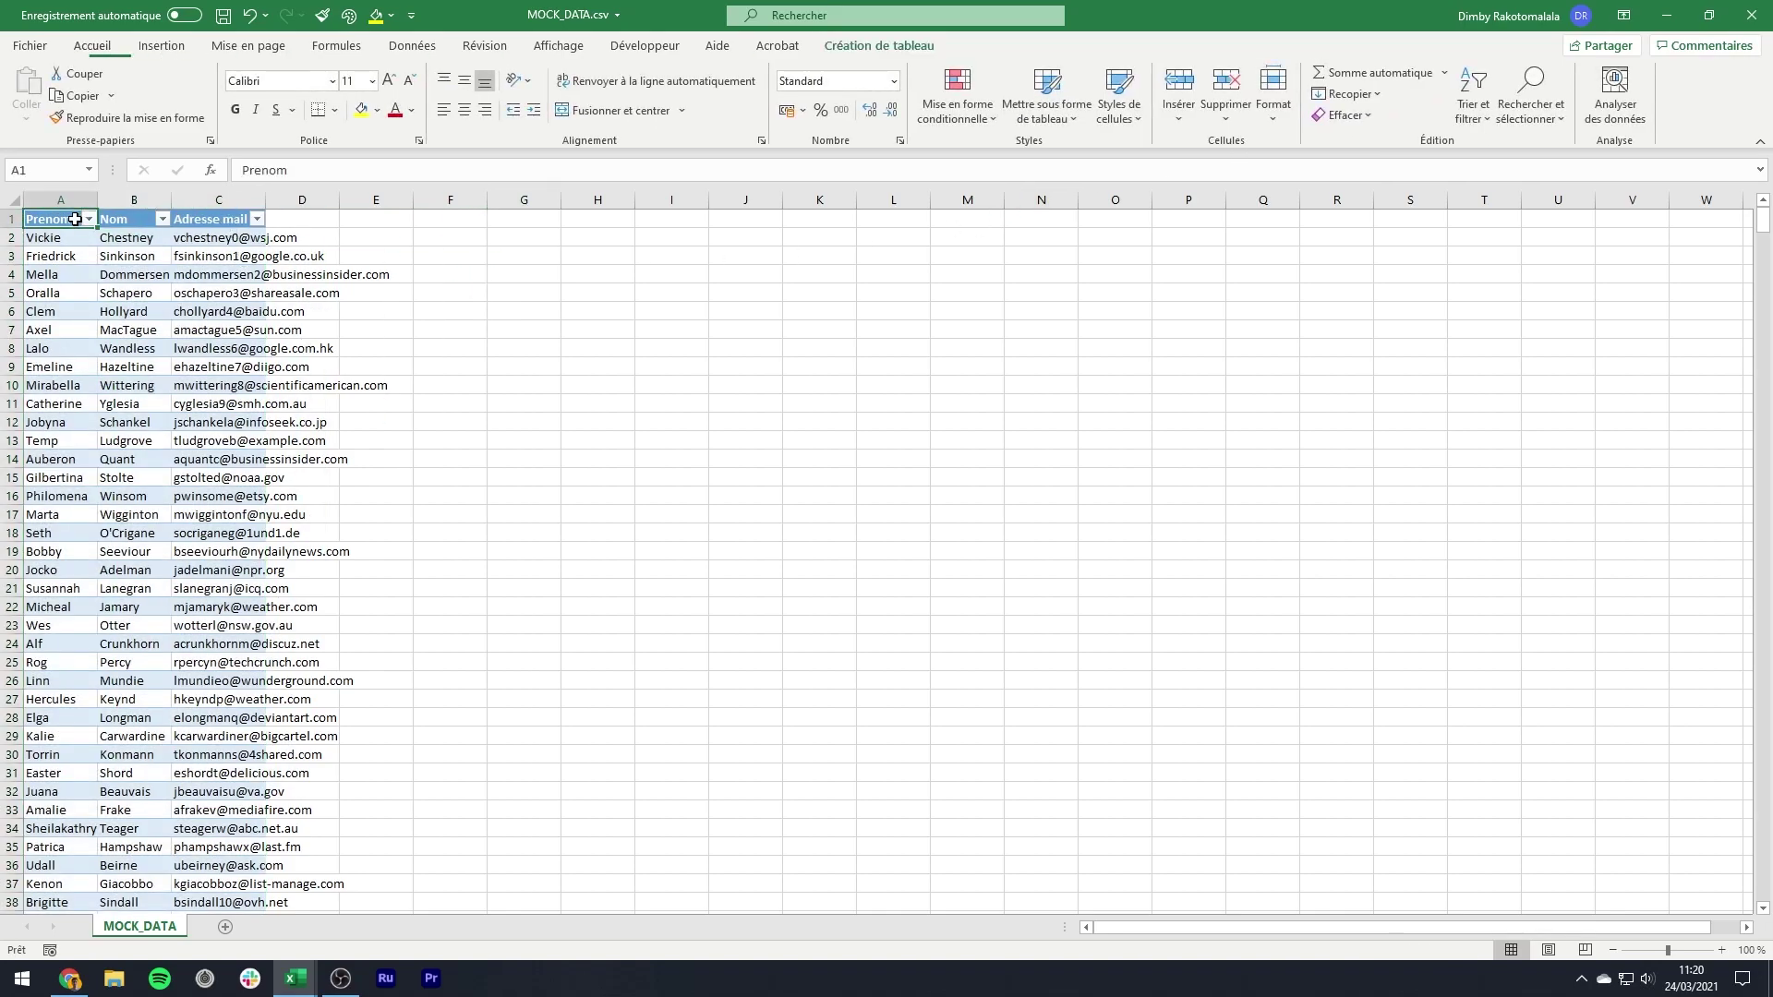
key(ctrl+shift+Right)
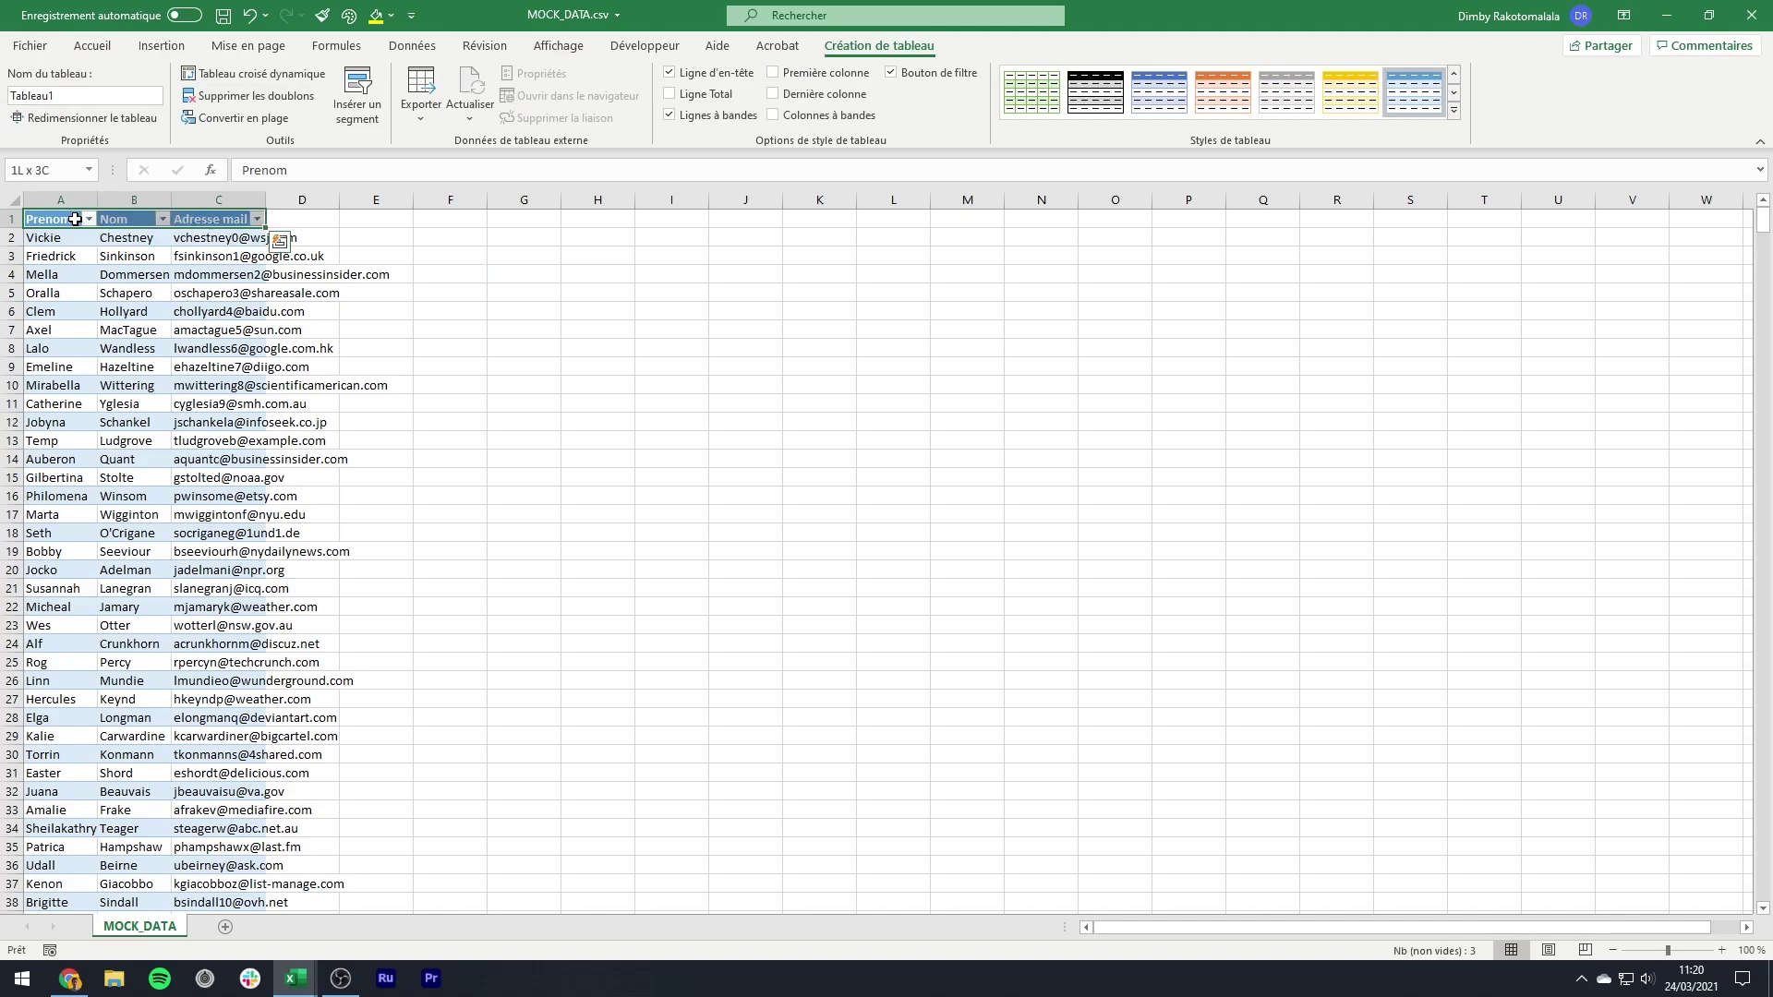
key(ctrl+shift+Down)
key(ctrl+c)
key(alt+Tab)
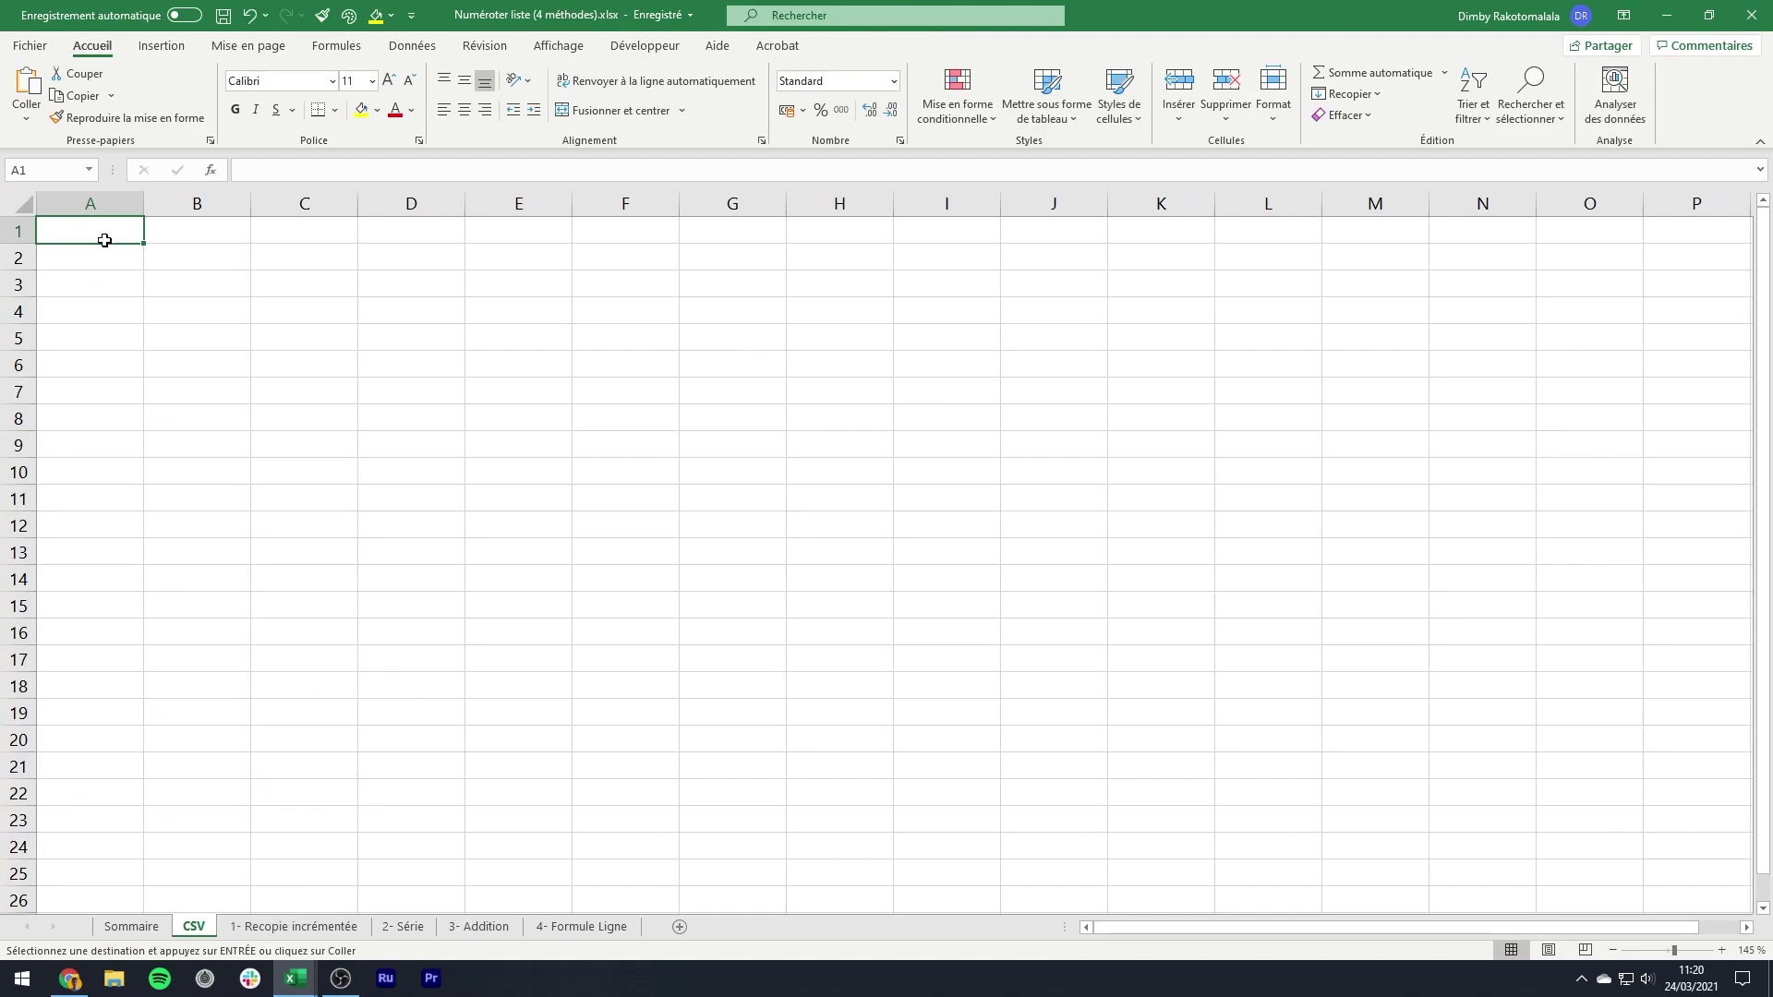
- Paste the table at B2 and AutoFit columns B to D
click(148, 251)
key(ctrl+v)
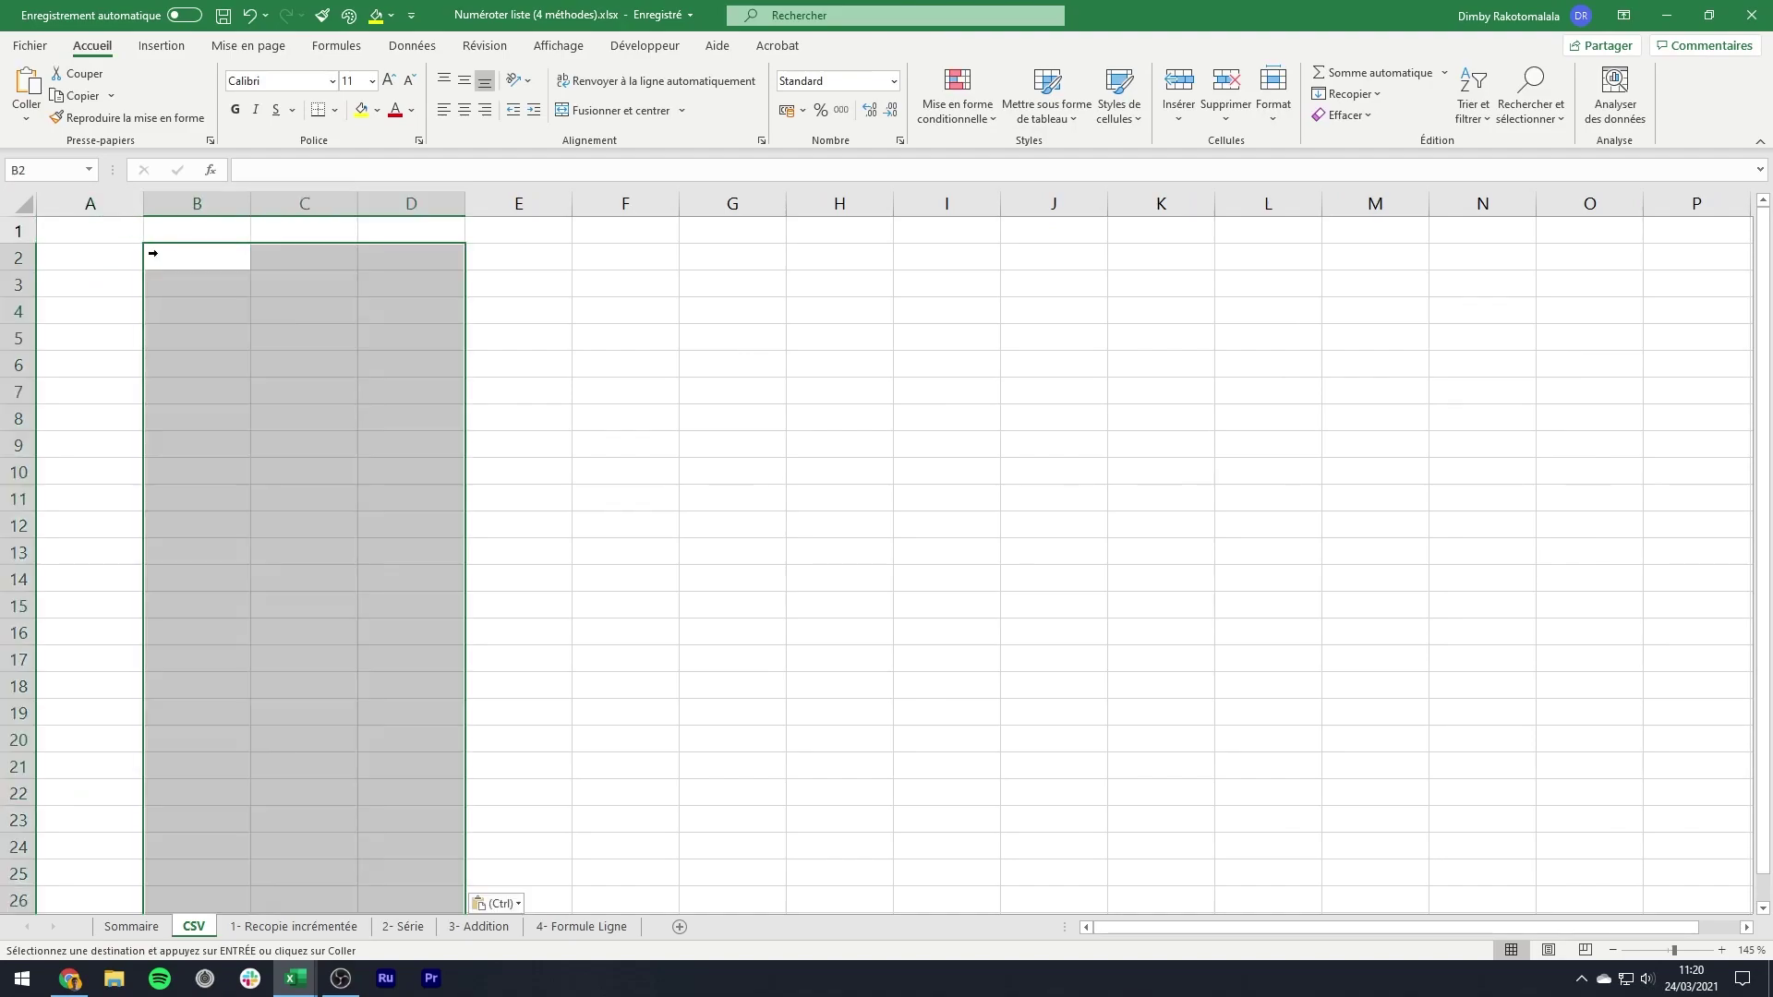
click(241, 205)
drag(241, 205, 420, 205)
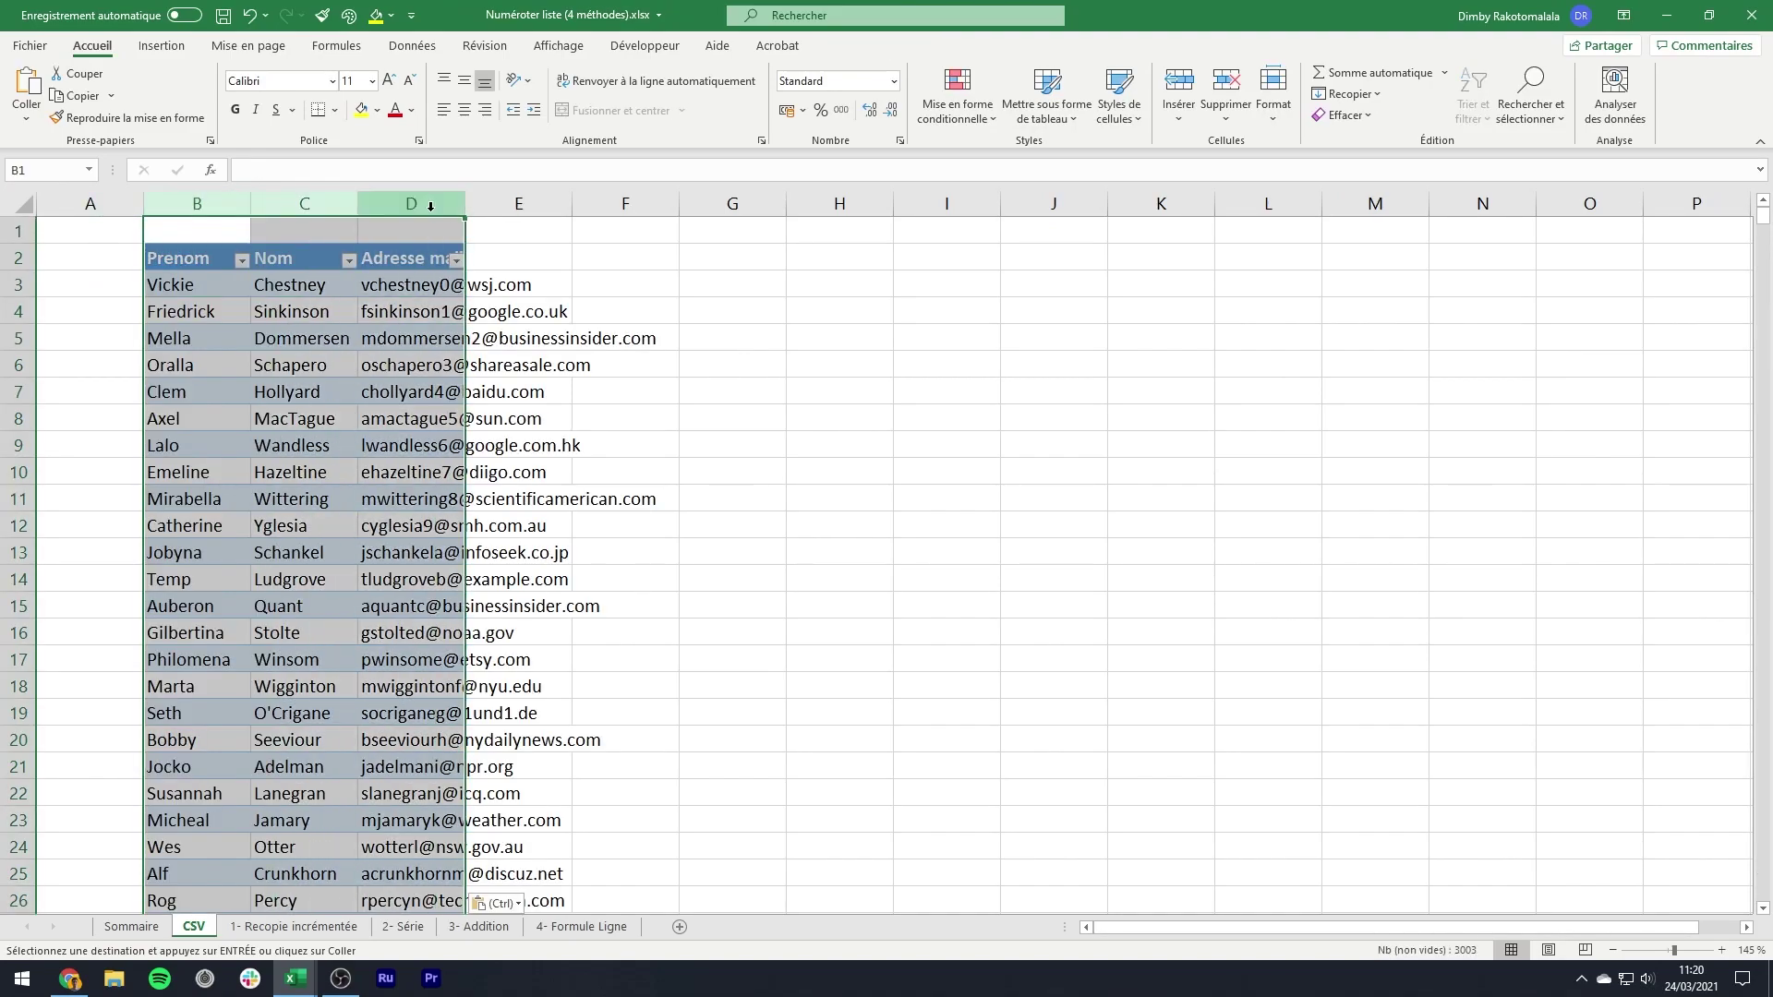
right_click(427, 204)
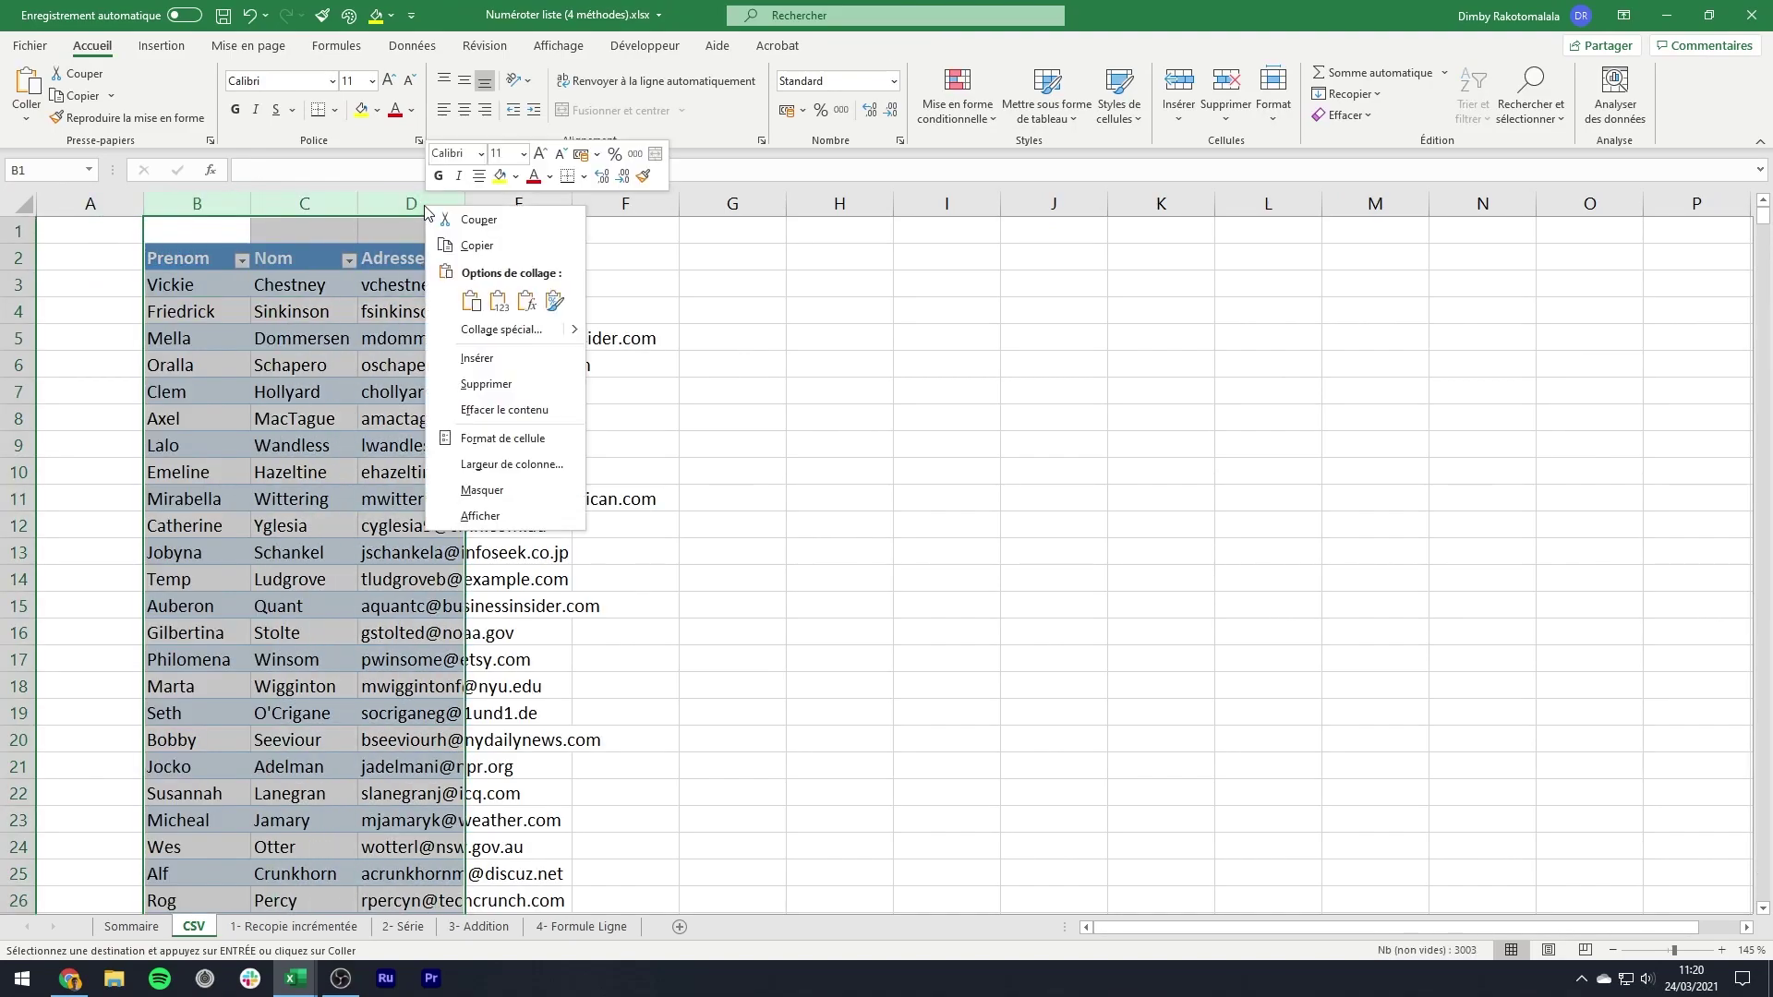
click(1198, 3)
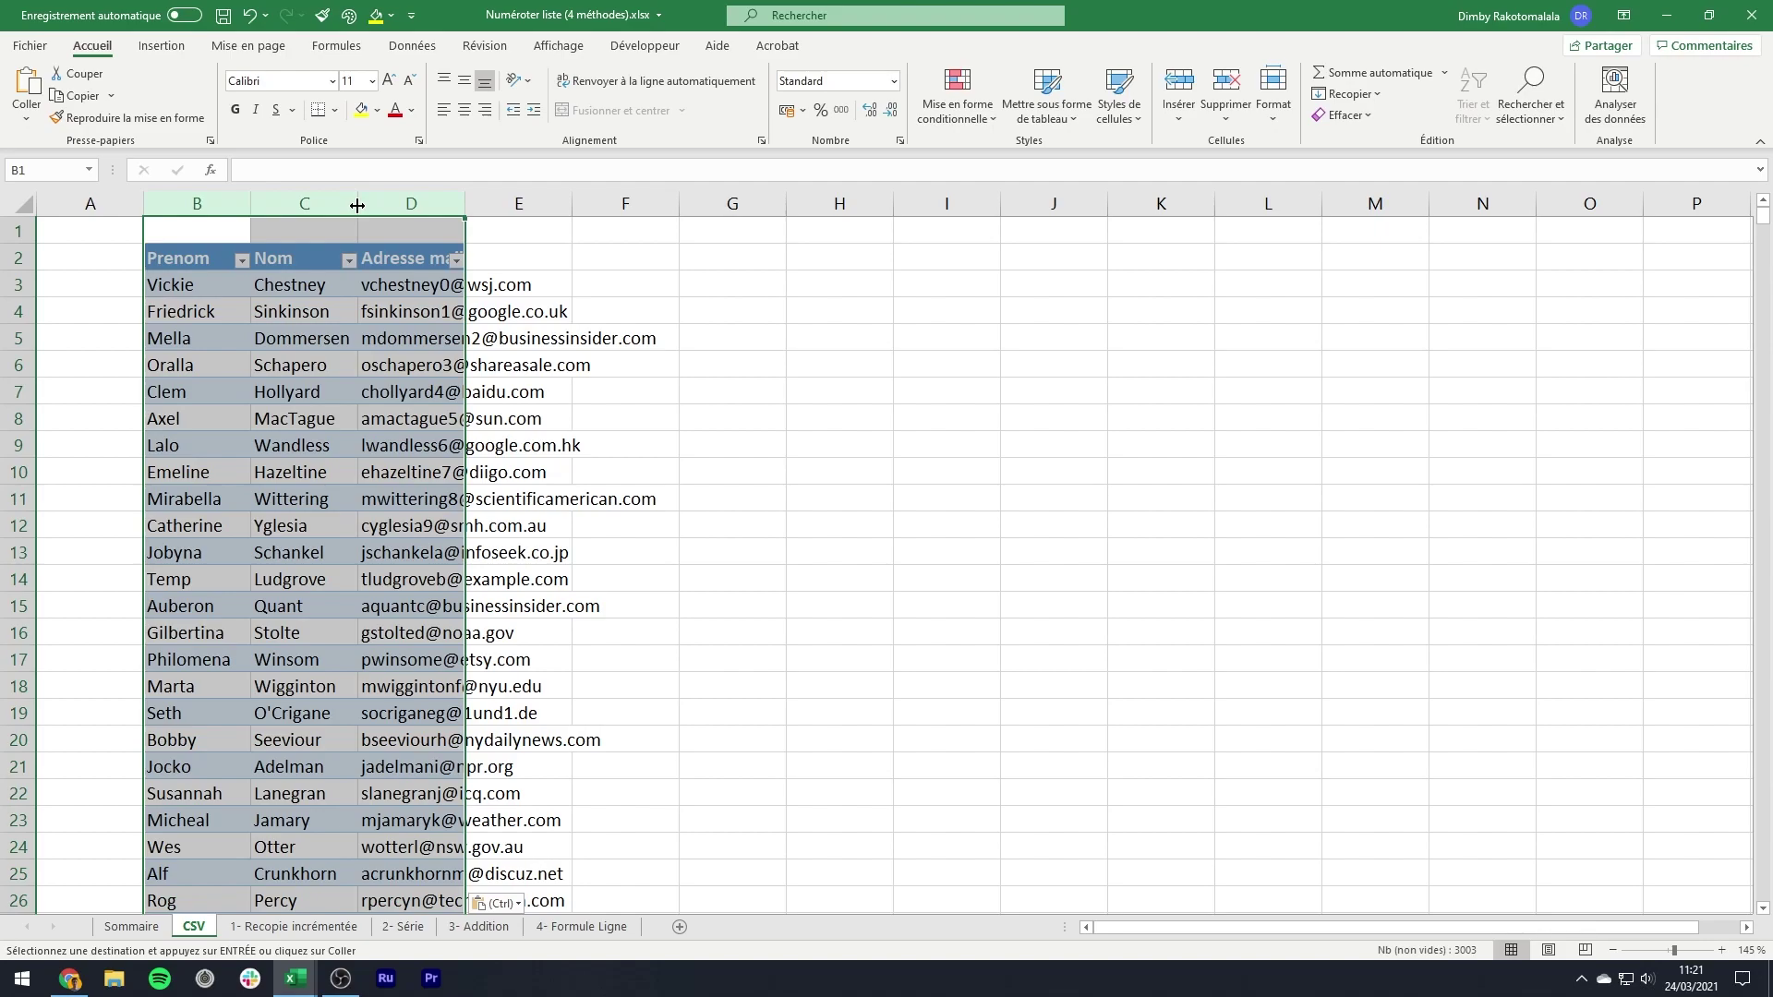
double_click(358, 204)
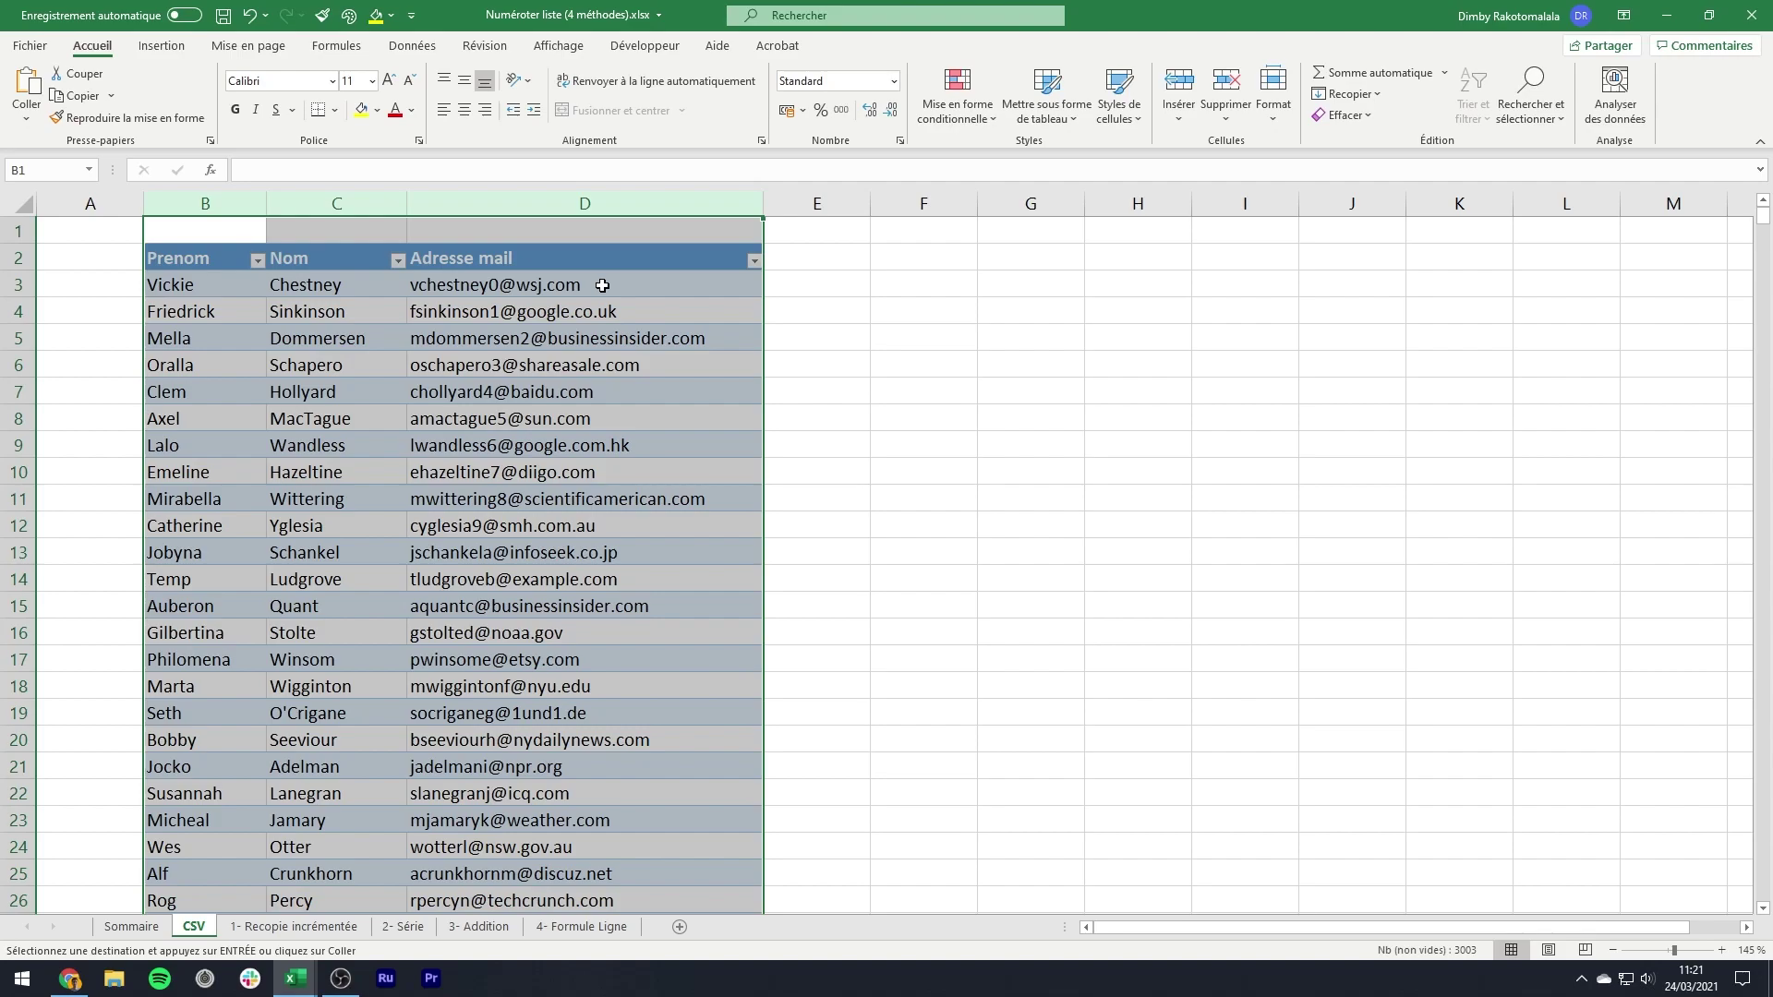
click(602, 285)
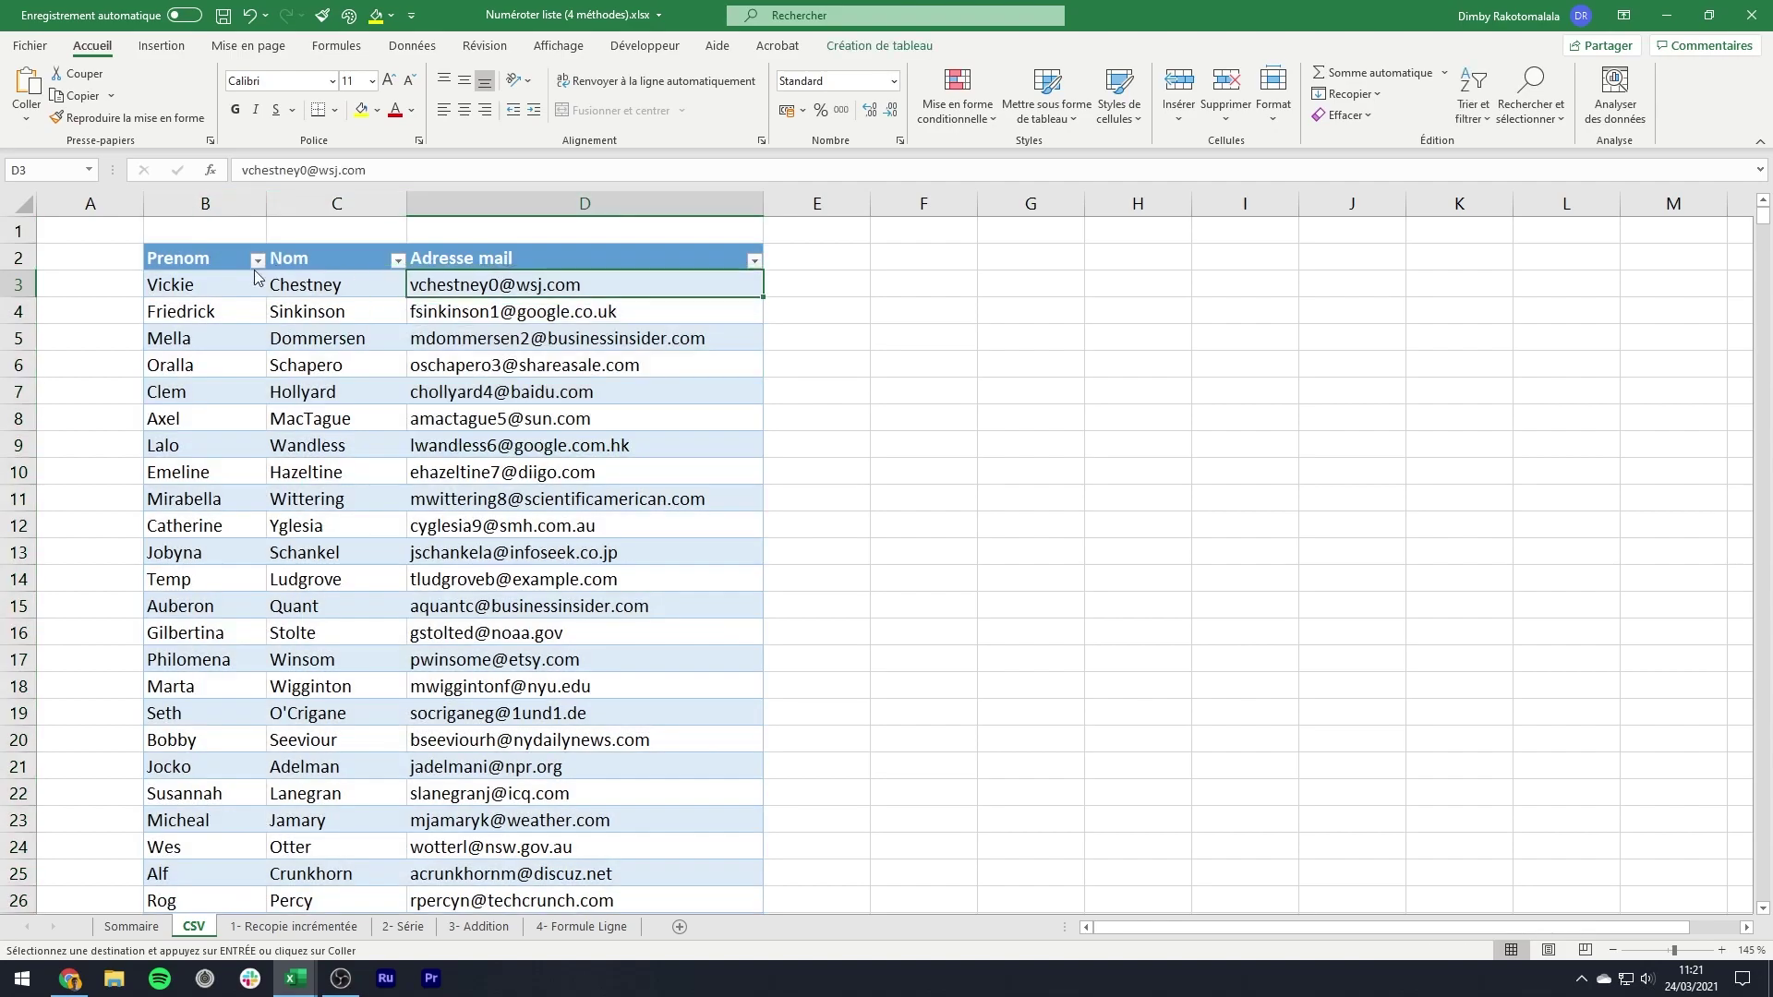
- Bring up the context menu on the Prenom header cell
click(213, 262)
right_click(213, 266)
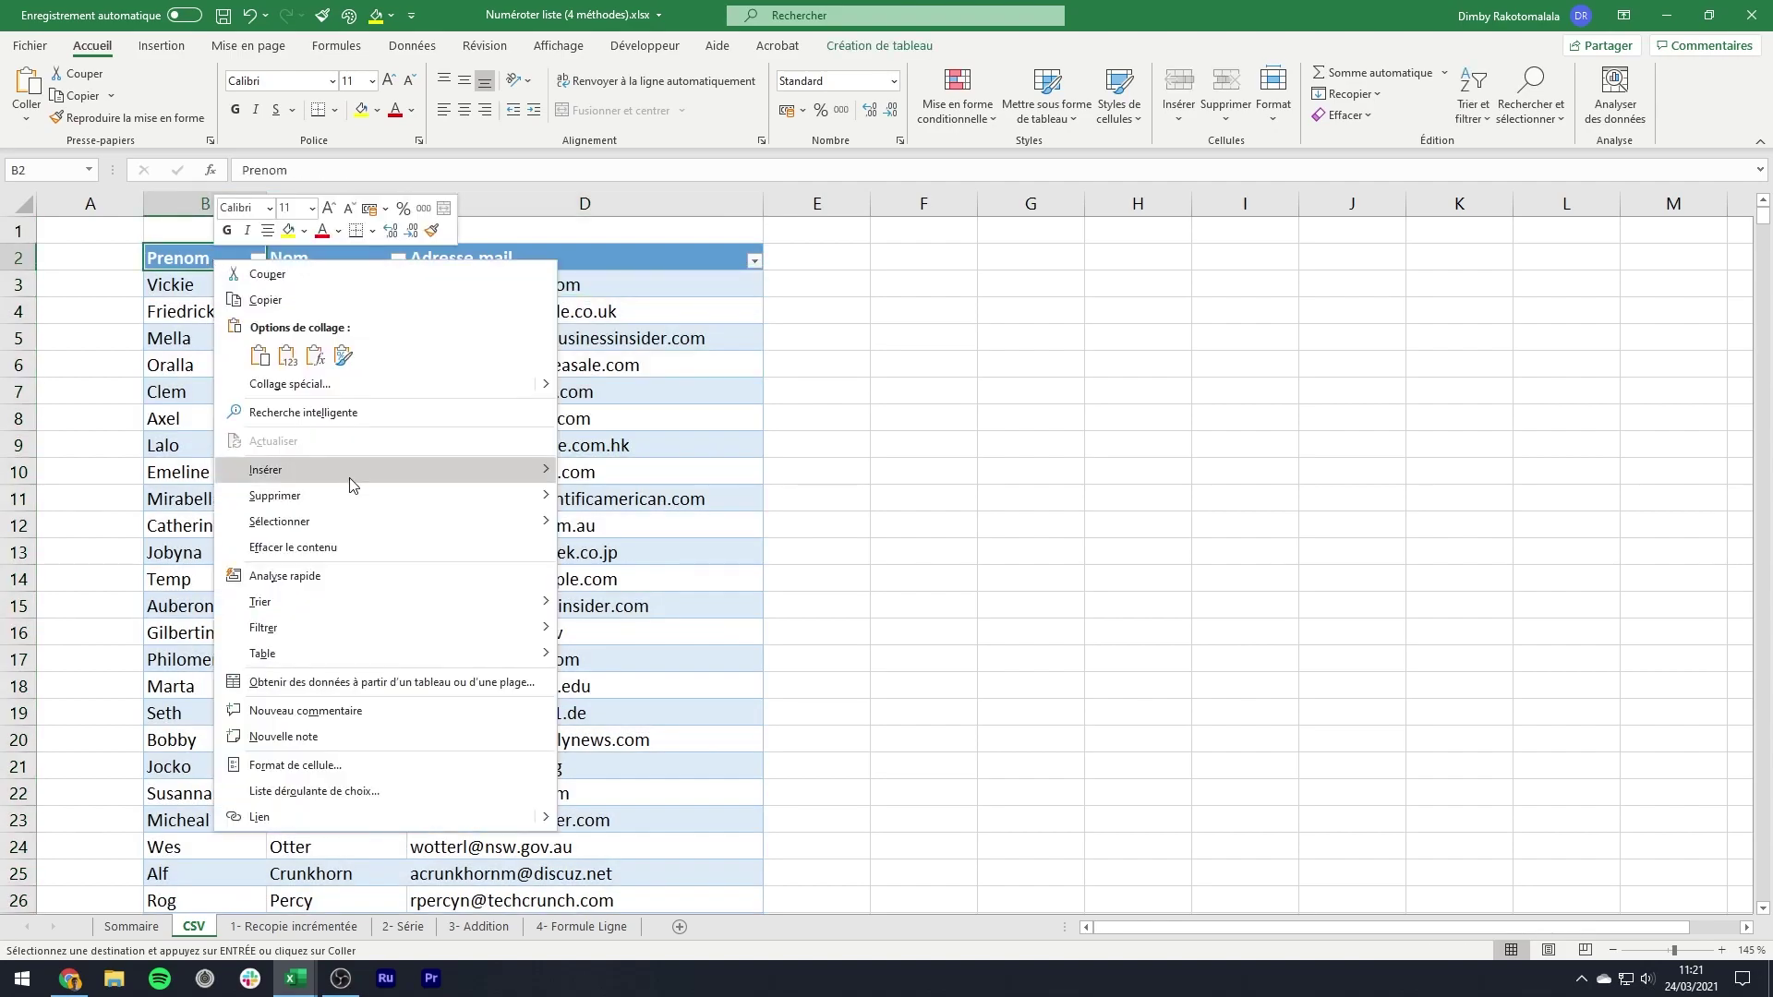
mouse_move(406, 473)
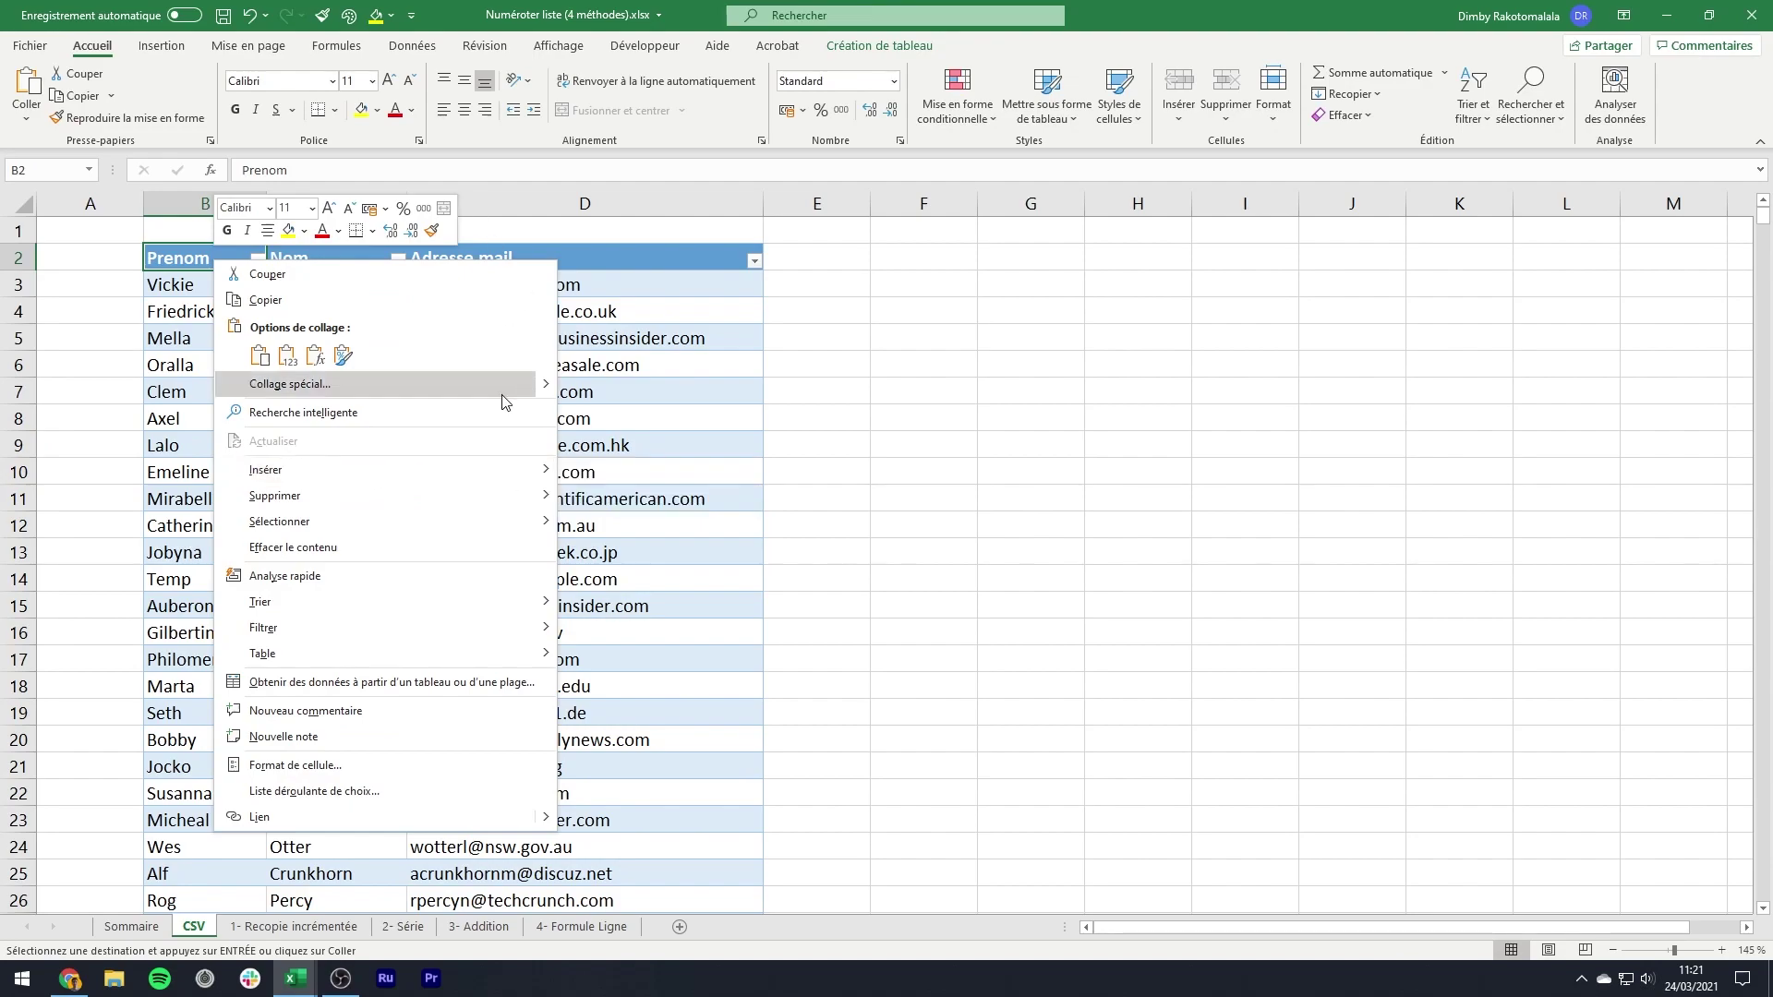
- Insert a table column left of Prenom and name its header #
mouse_move(540, 472)
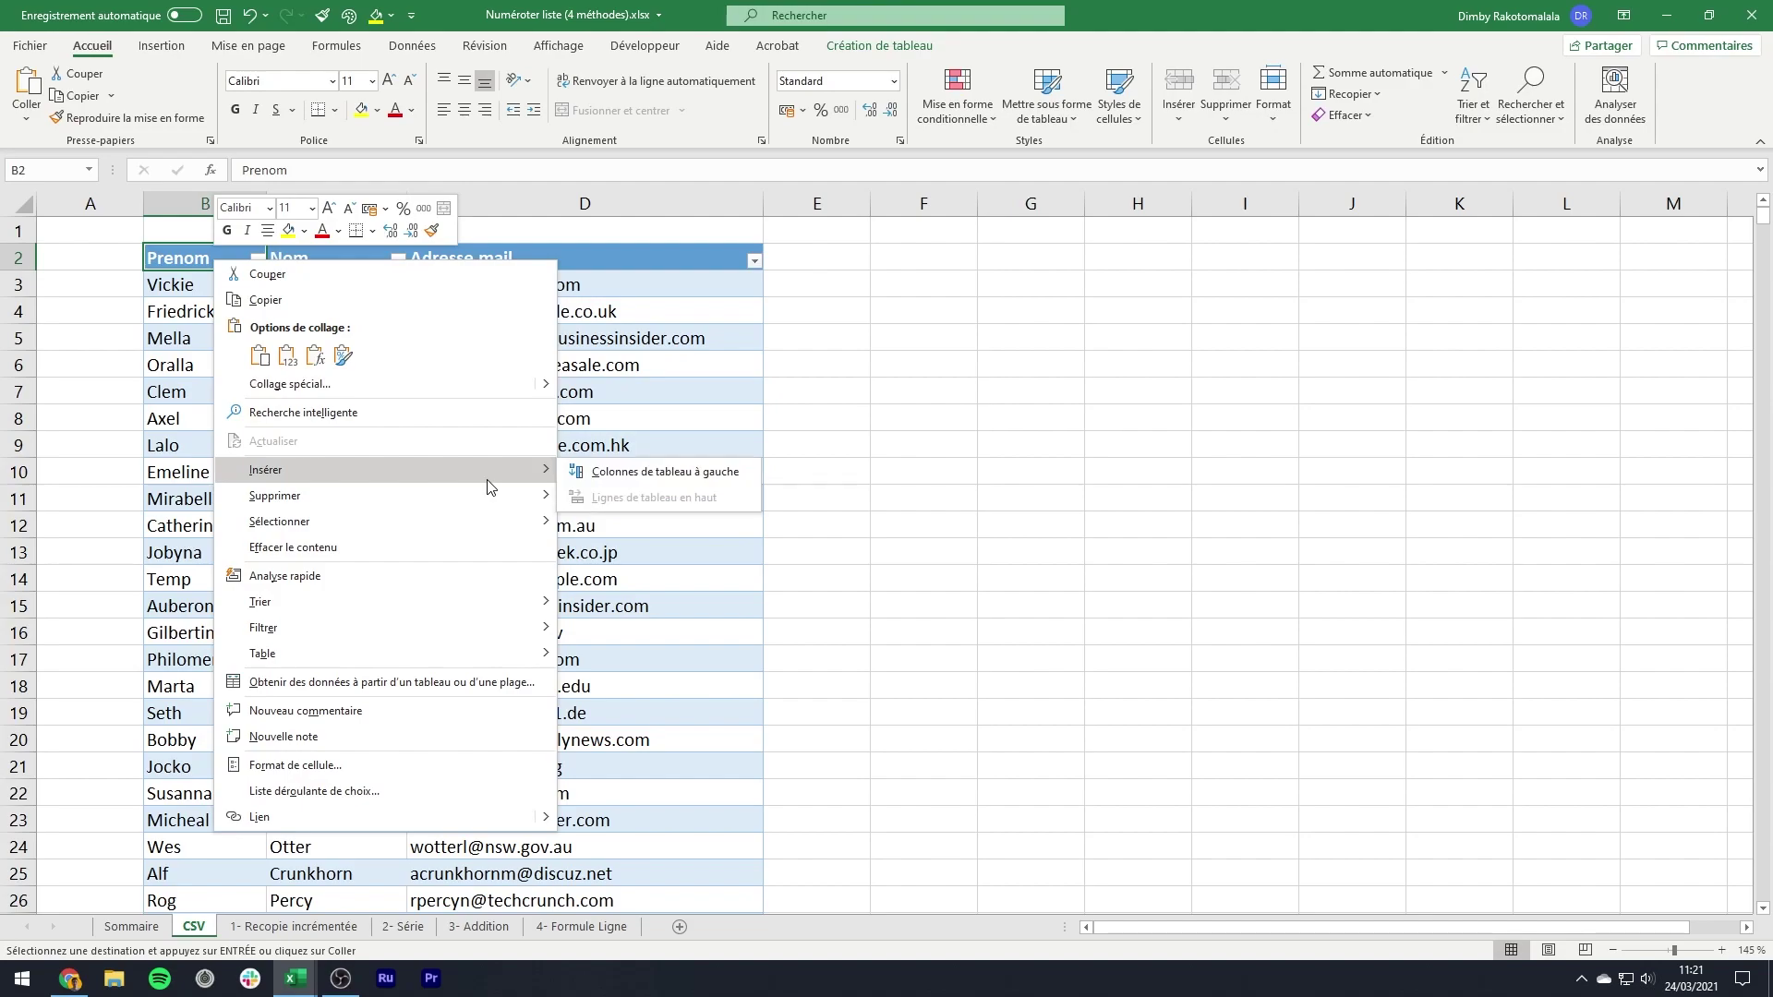
click(620, 485)
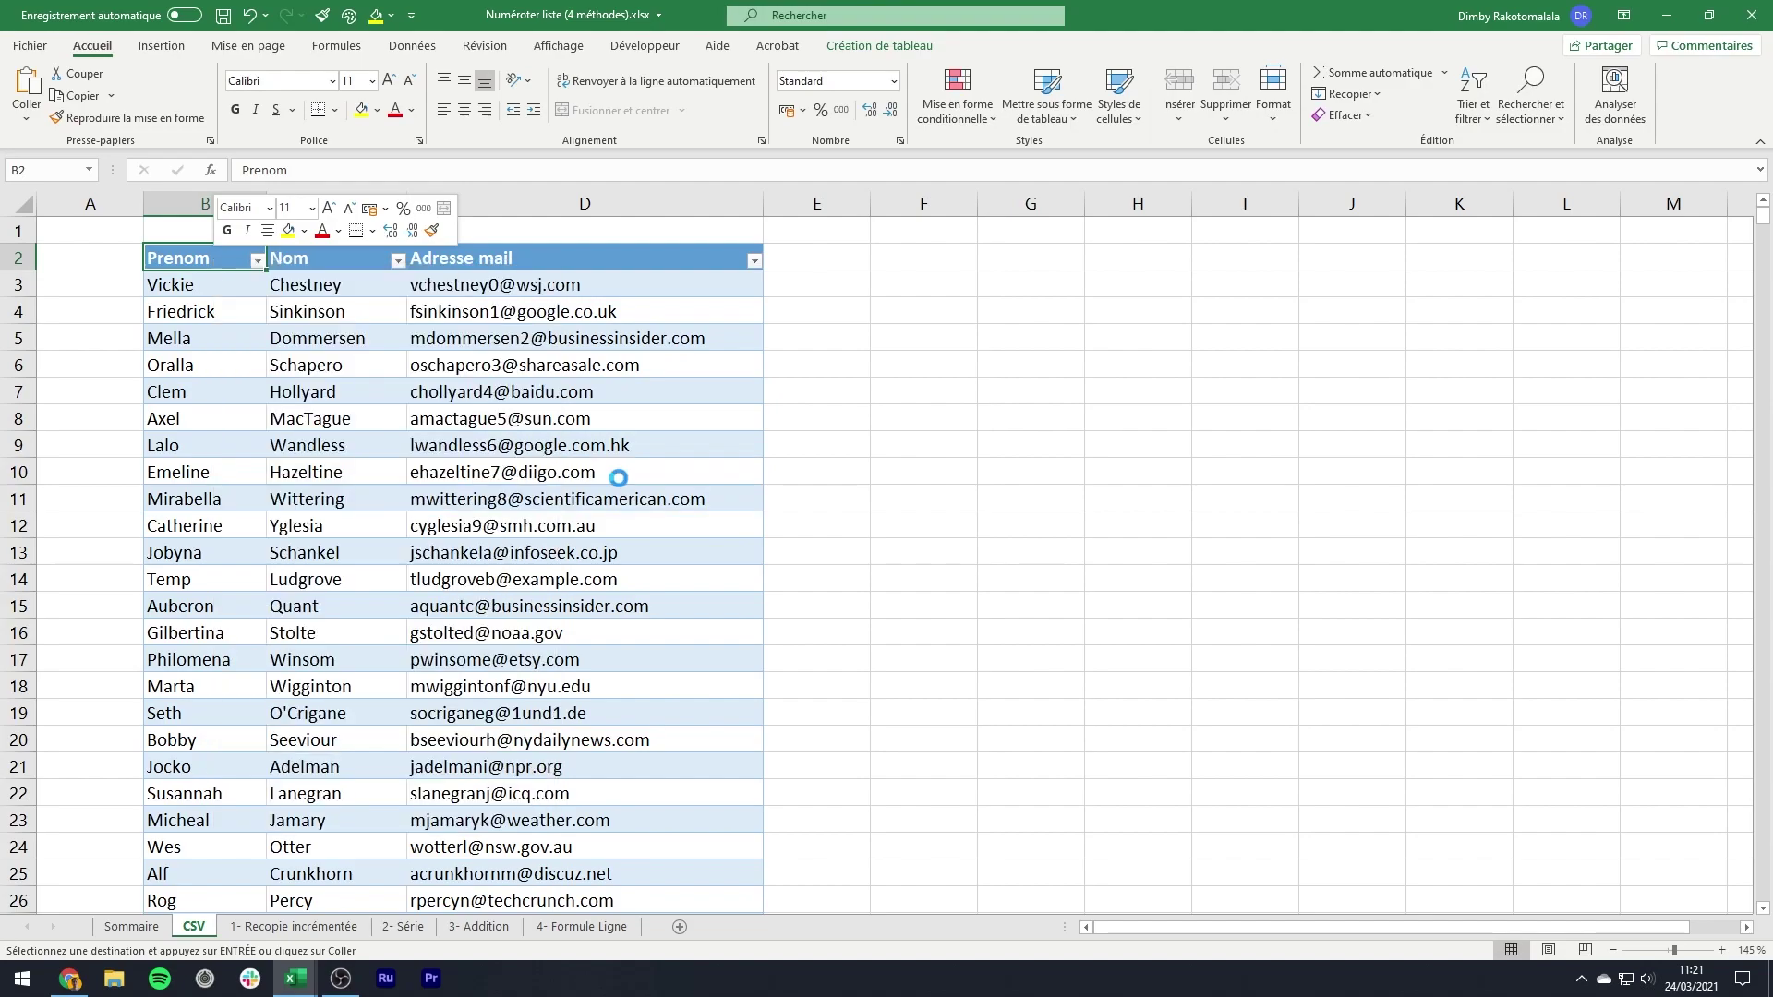
click(311, 292)
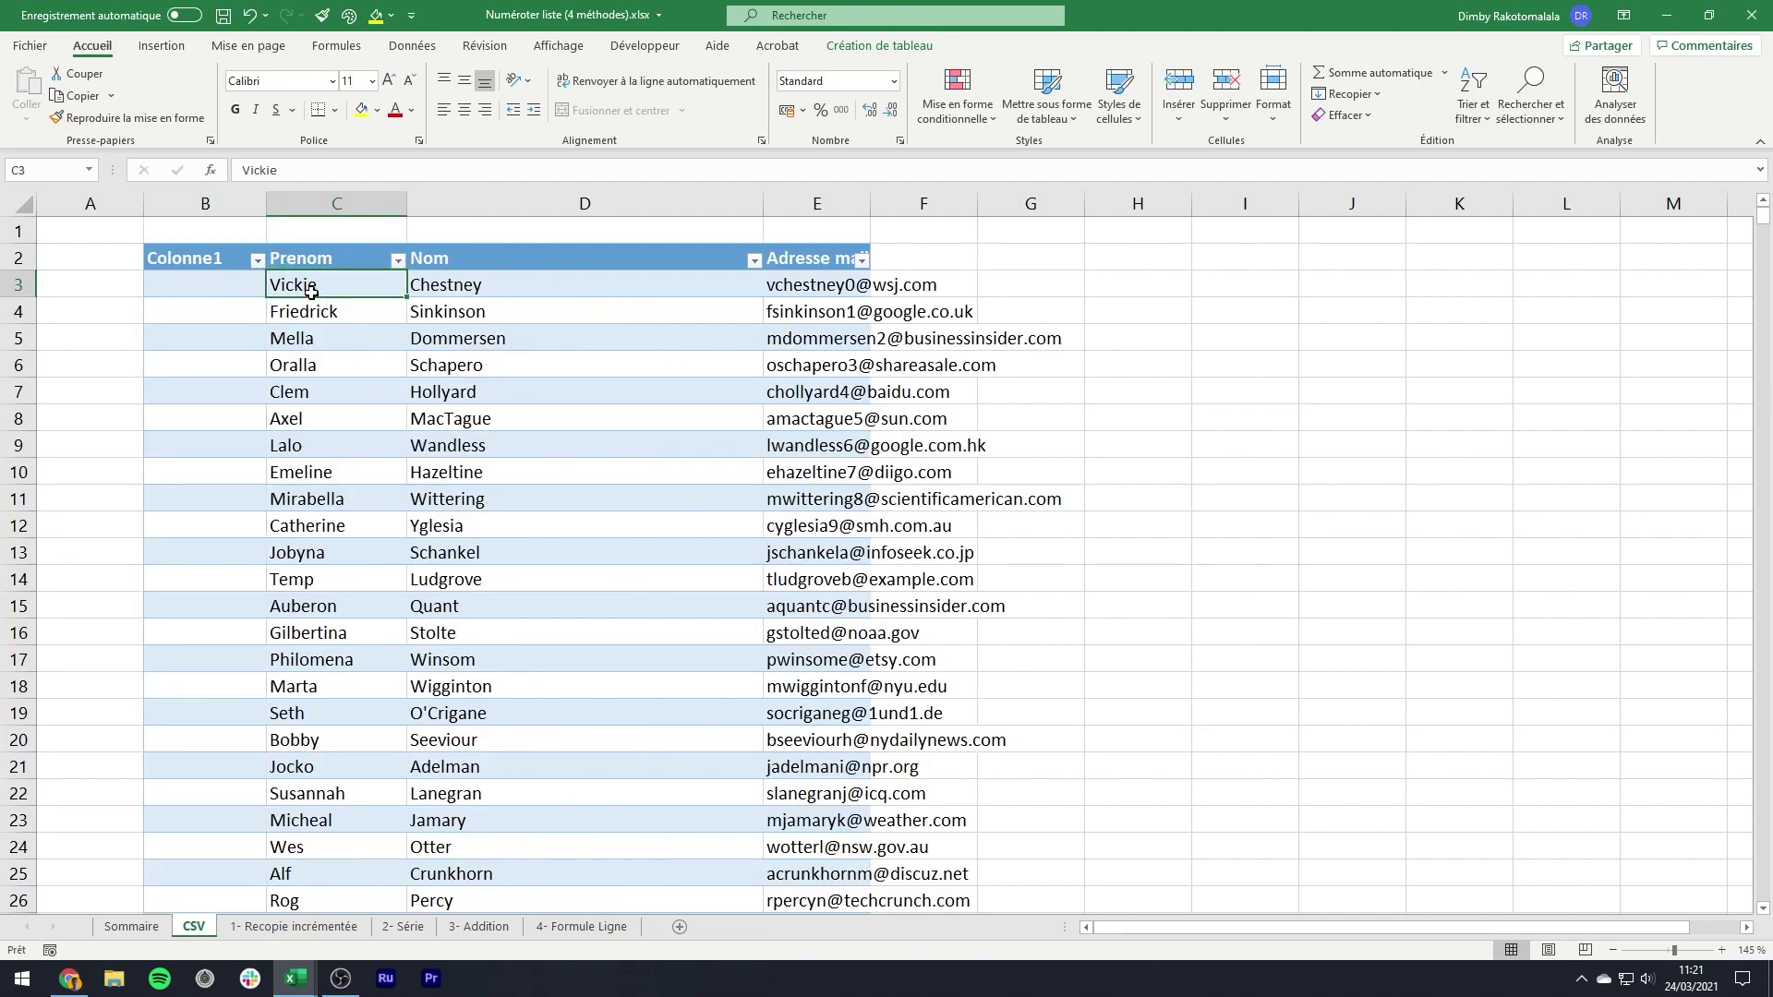
click(249, 264)
text(#)
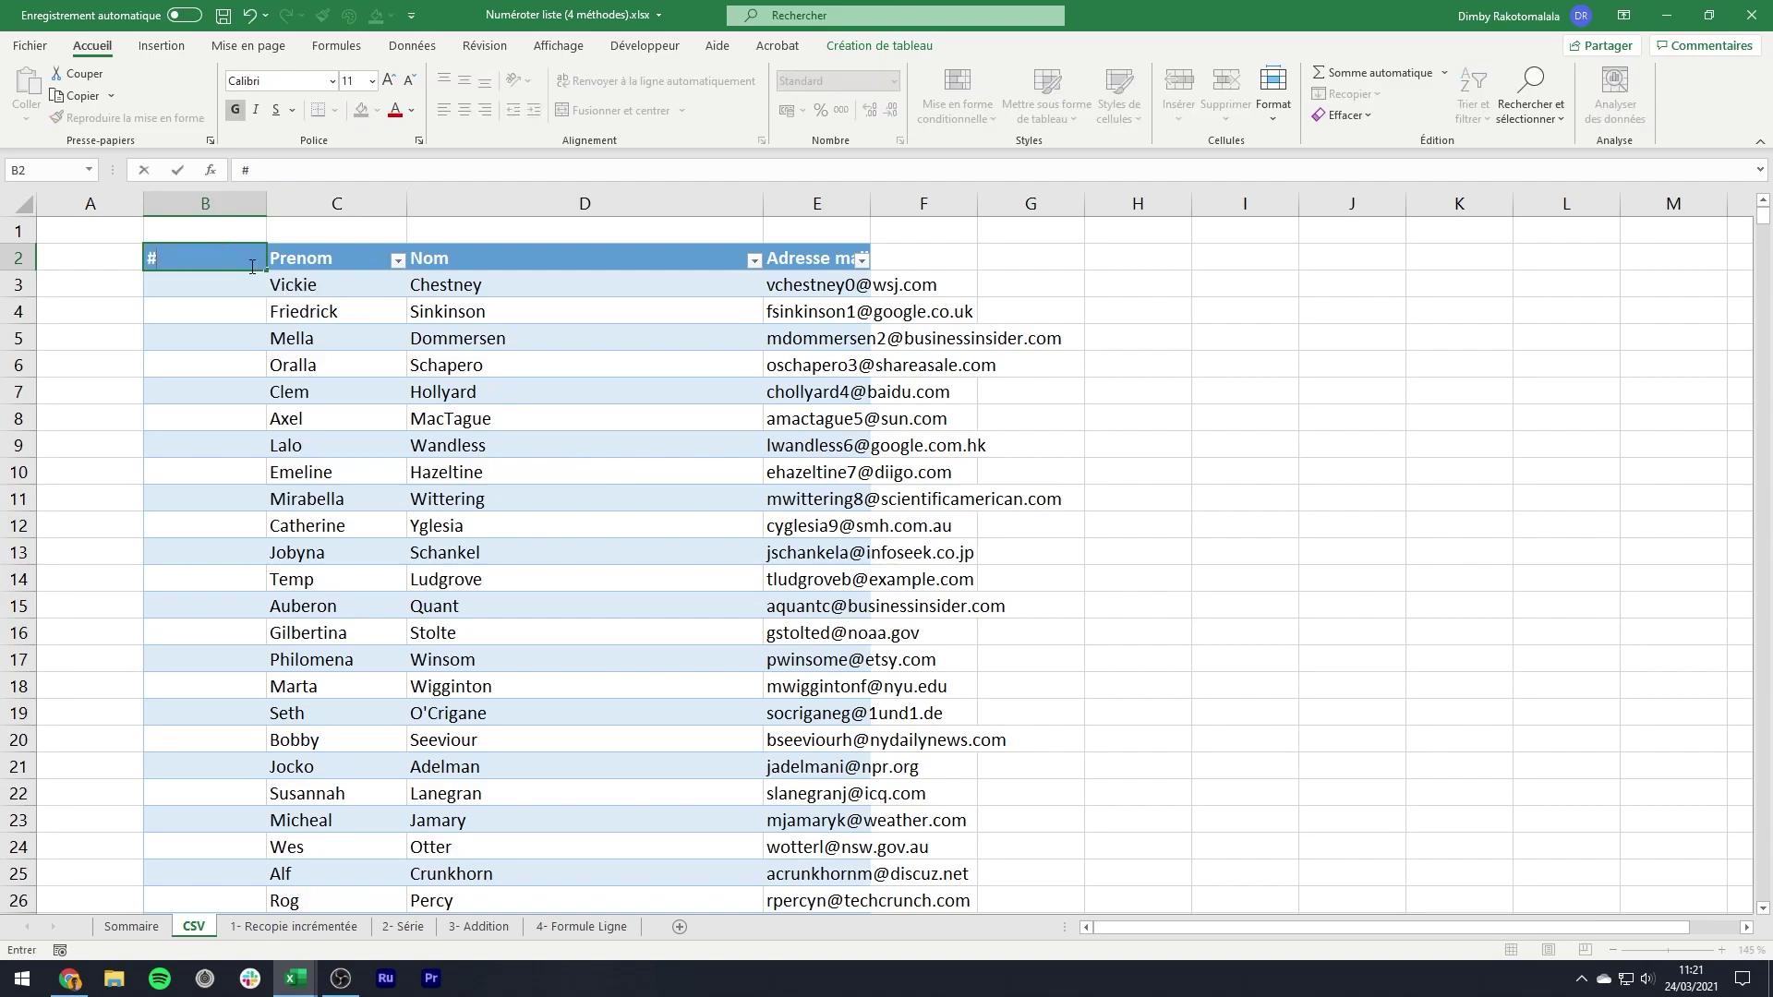
key(Return)
- Centre header row 2, AutoFit columns B to E, and select the header row
click(18, 258)
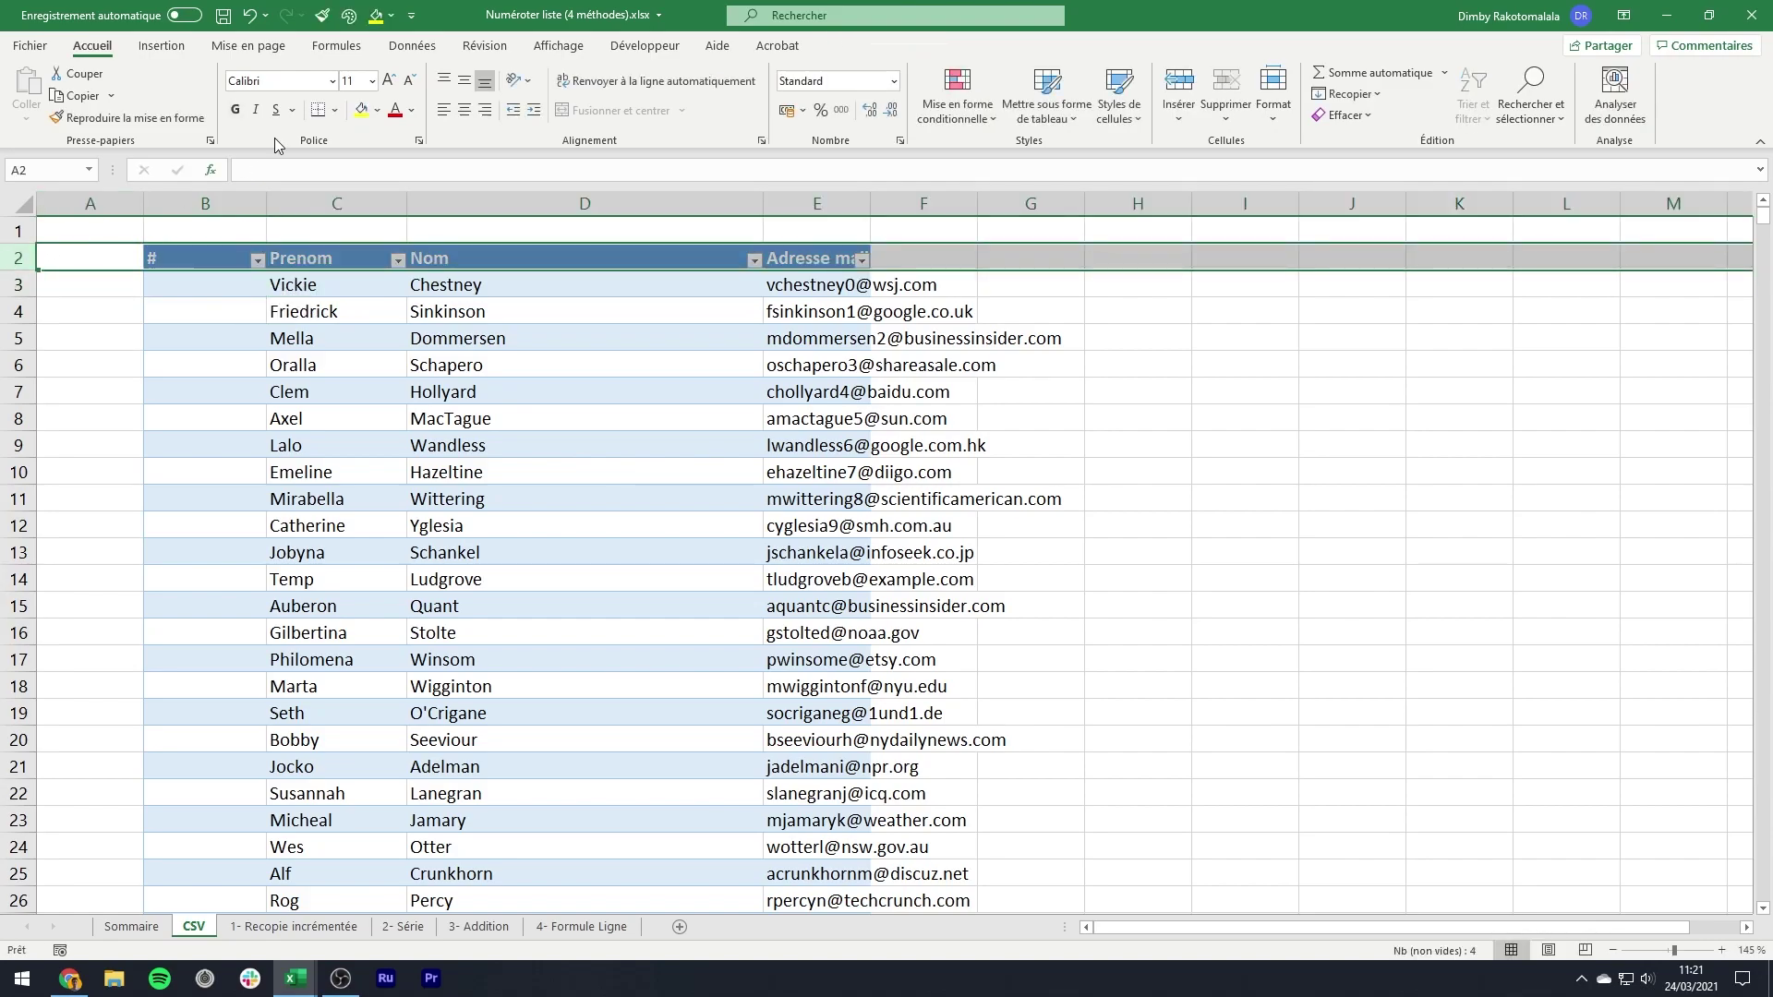
click(464, 110)
click(457, 334)
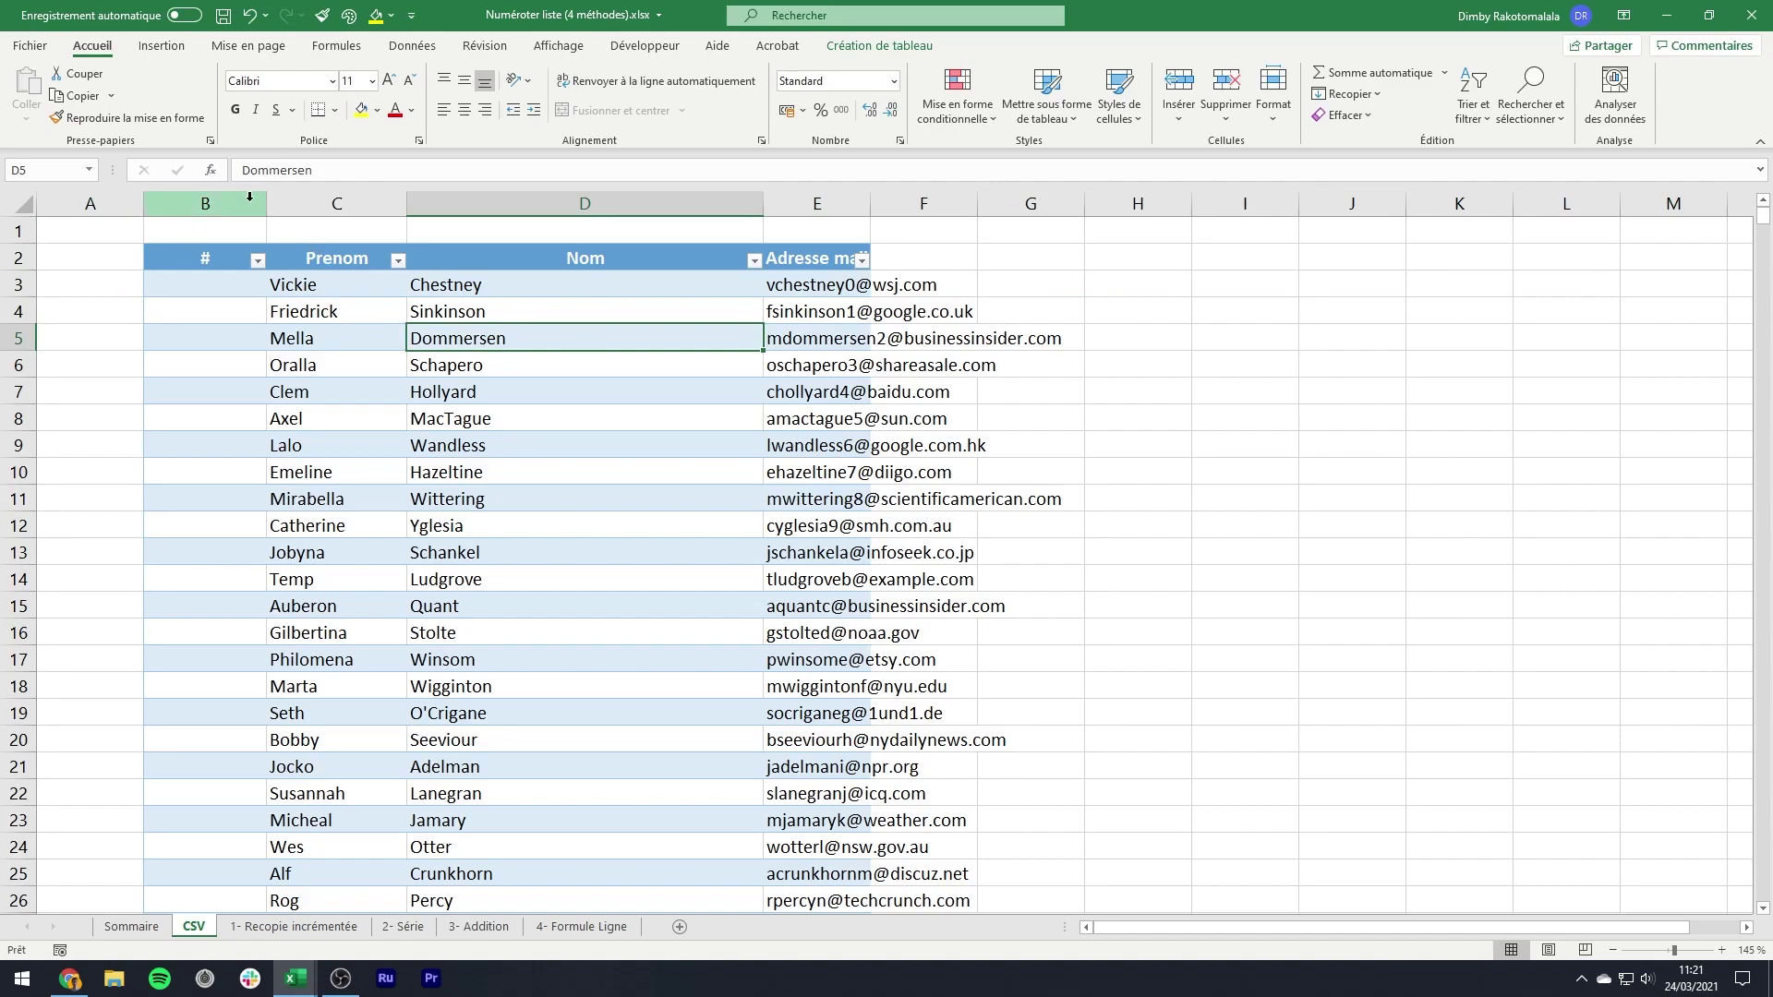
drag(205, 203, 771, 200)
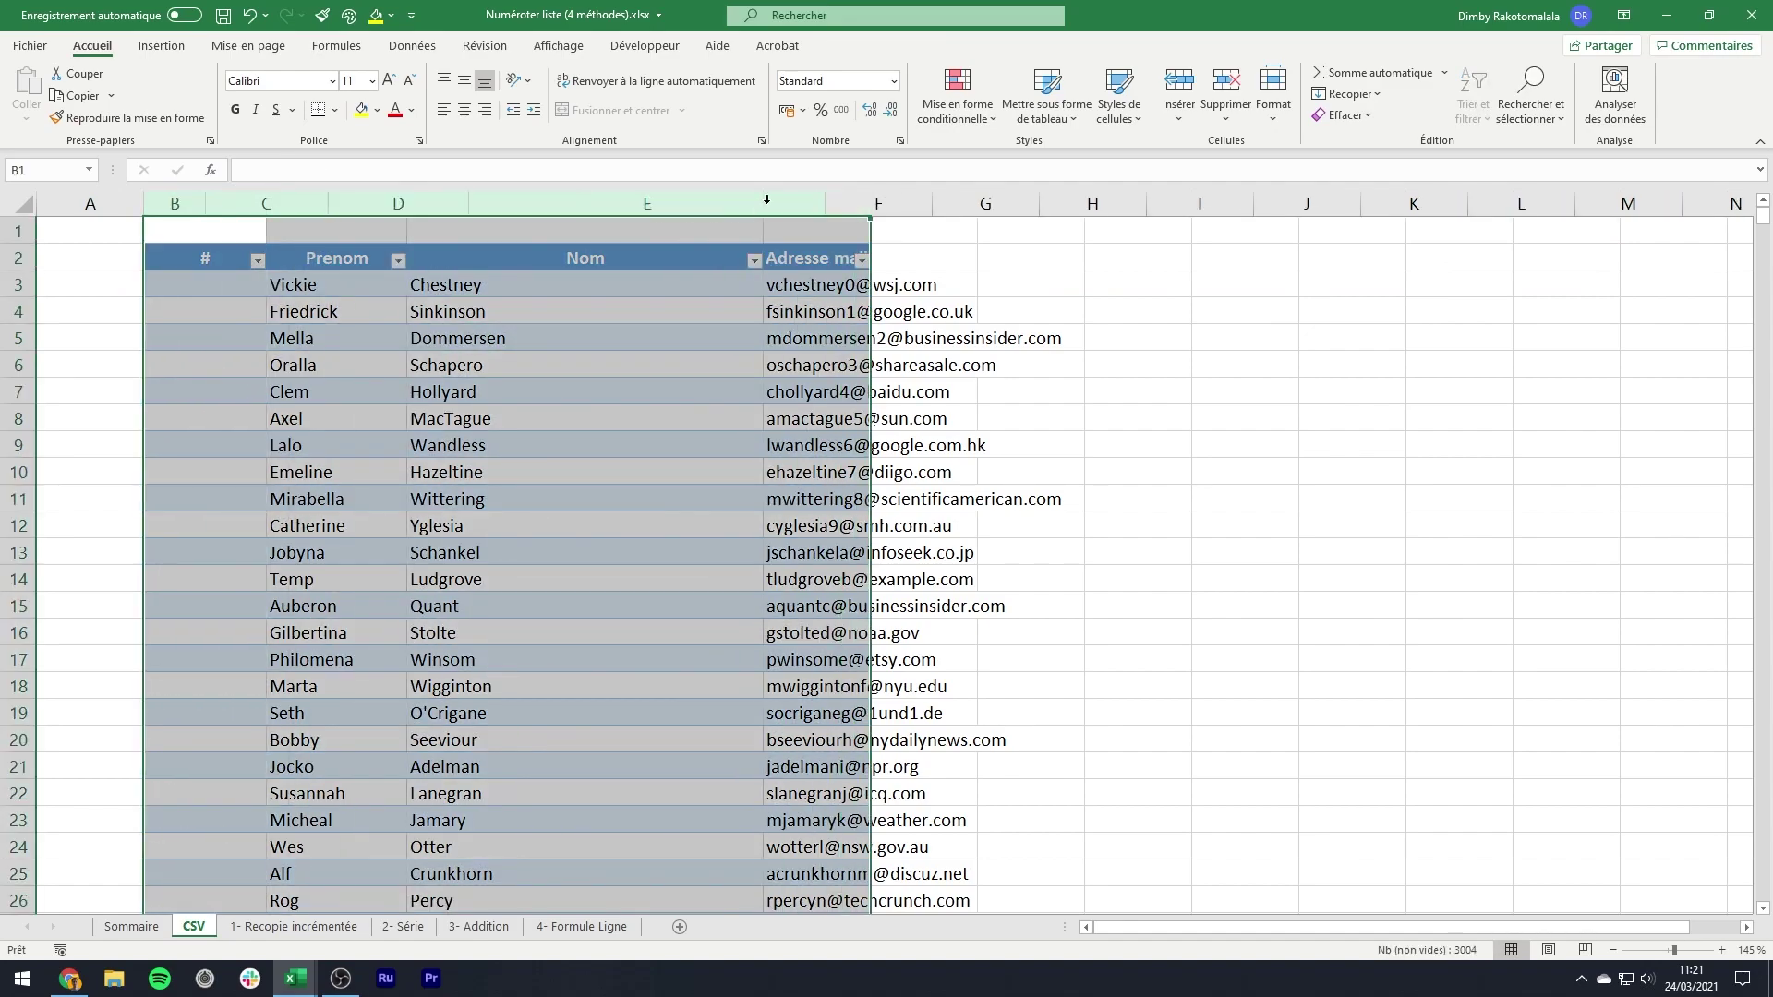
double_click(763, 202)
click(444, 285)
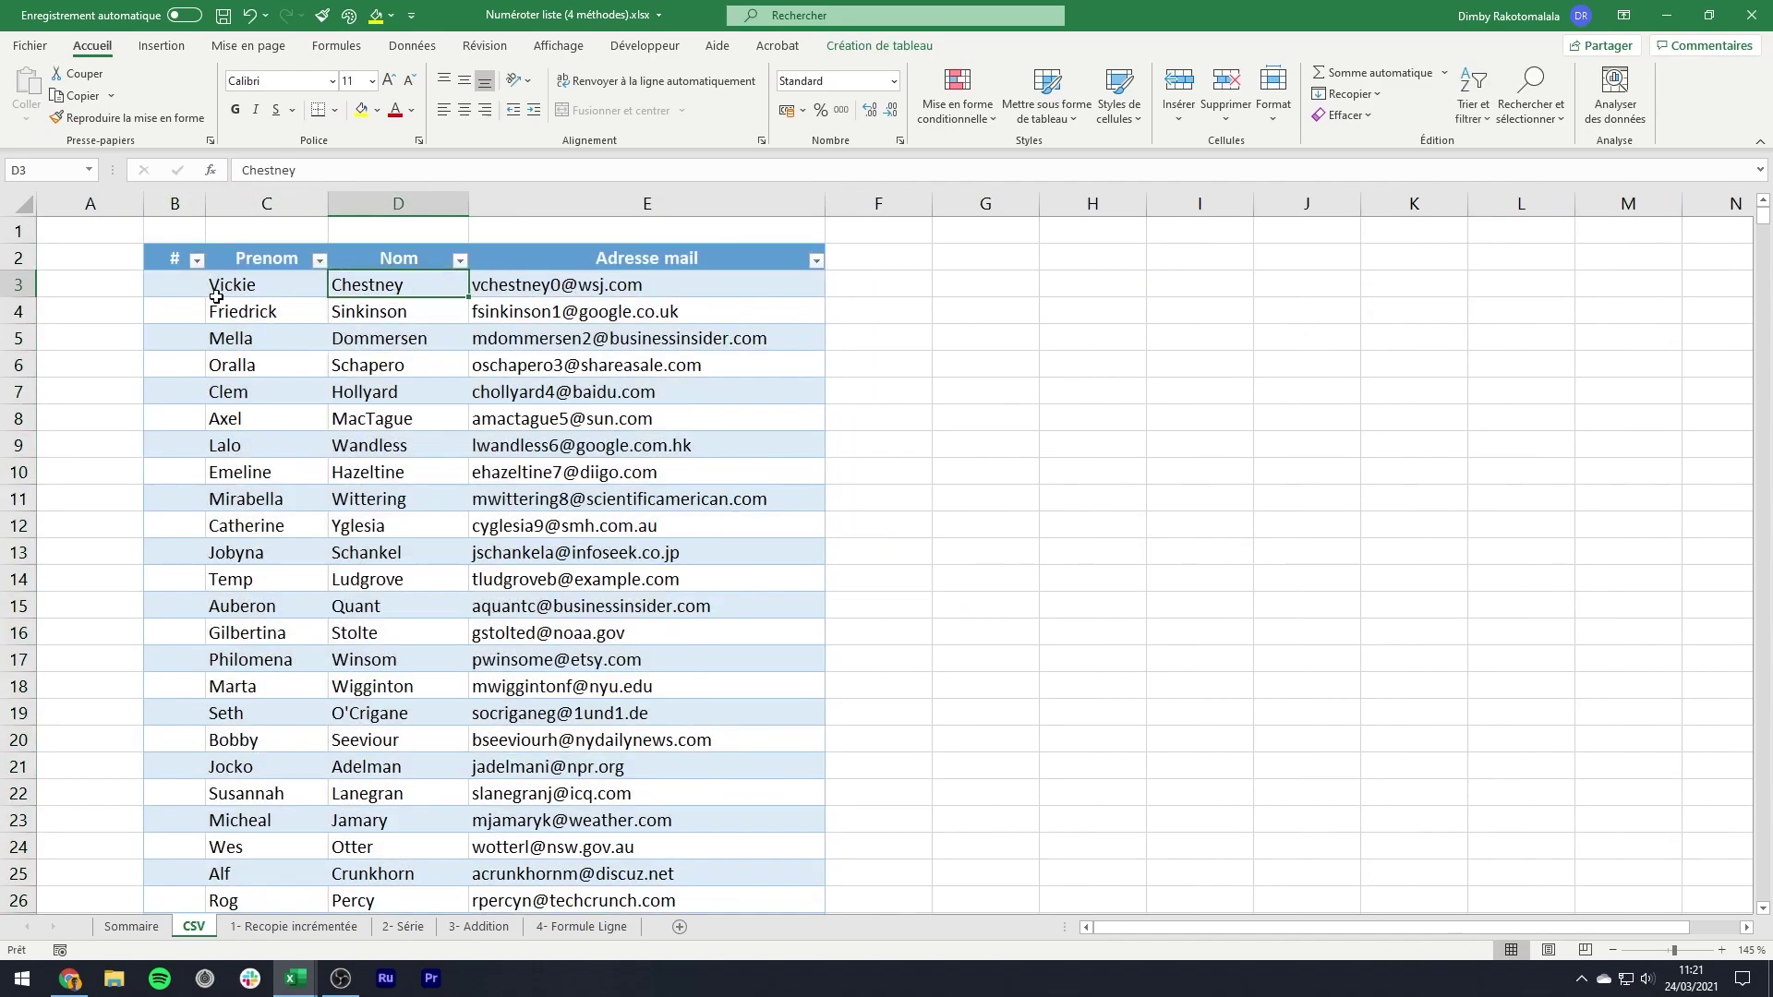
click(179, 264)
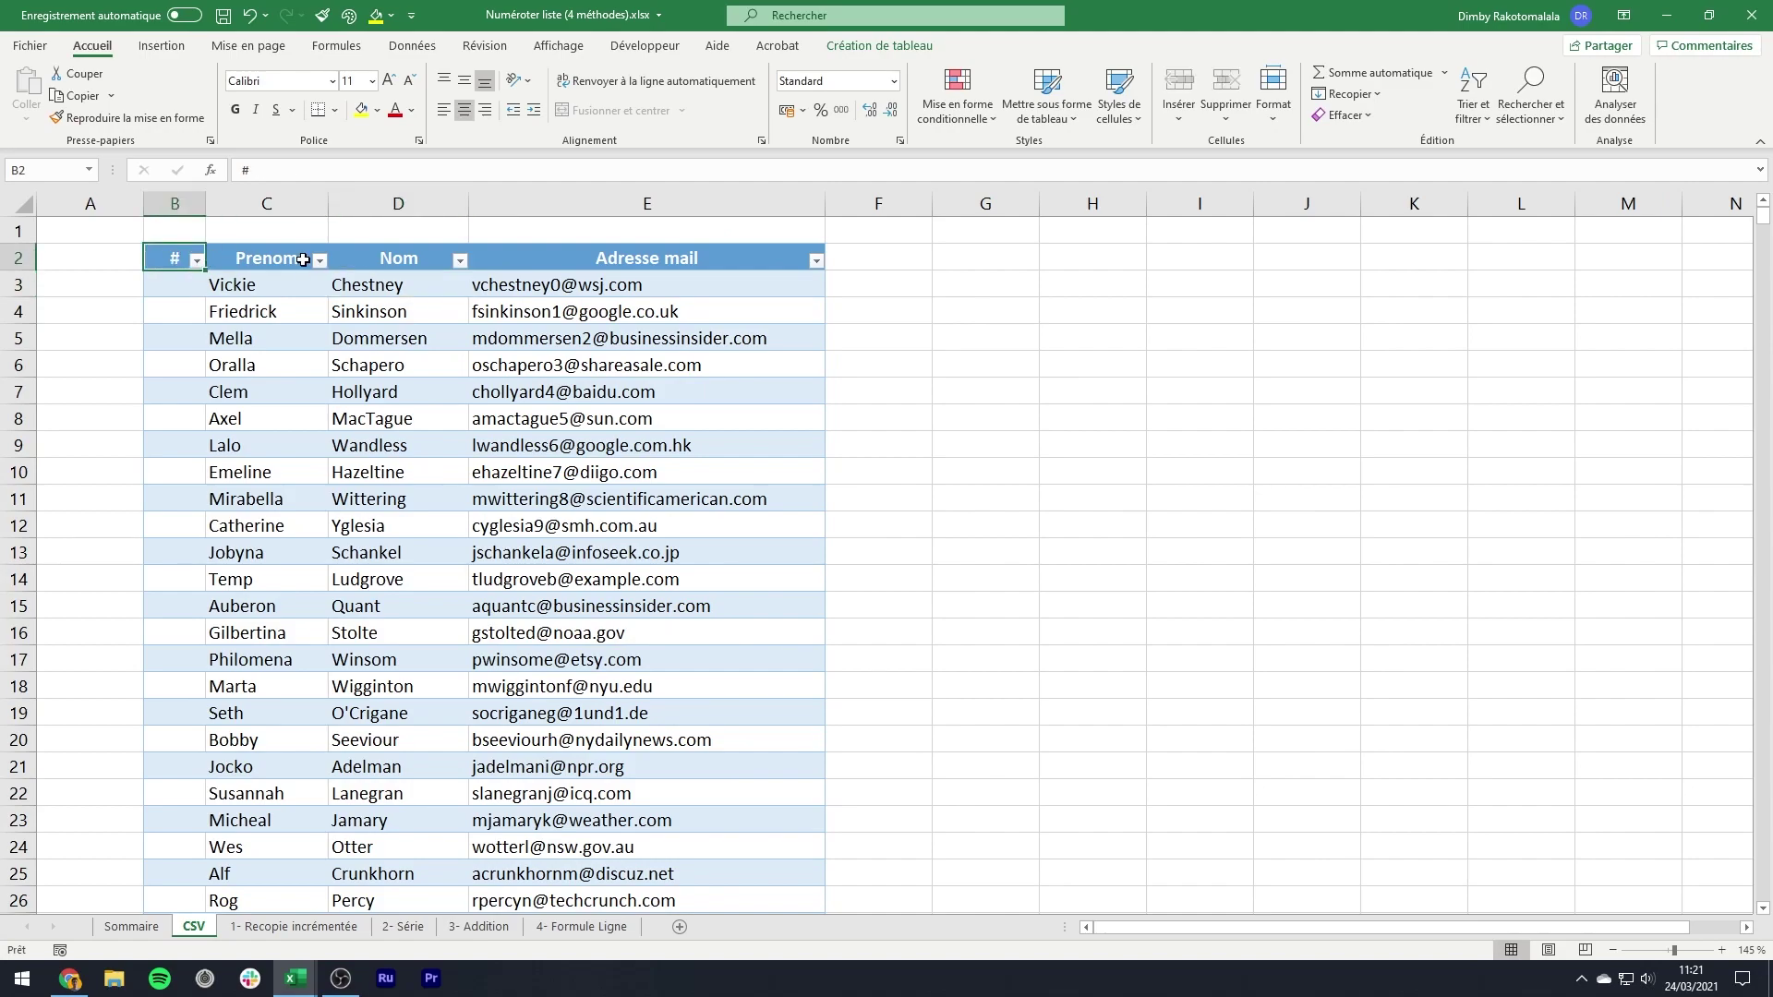
key(ctrl+shift+Right)
- Copy the whole table and paste it at B4 on the 1- Recopie incrémentée sheet
key(ctrl+shift+Down)
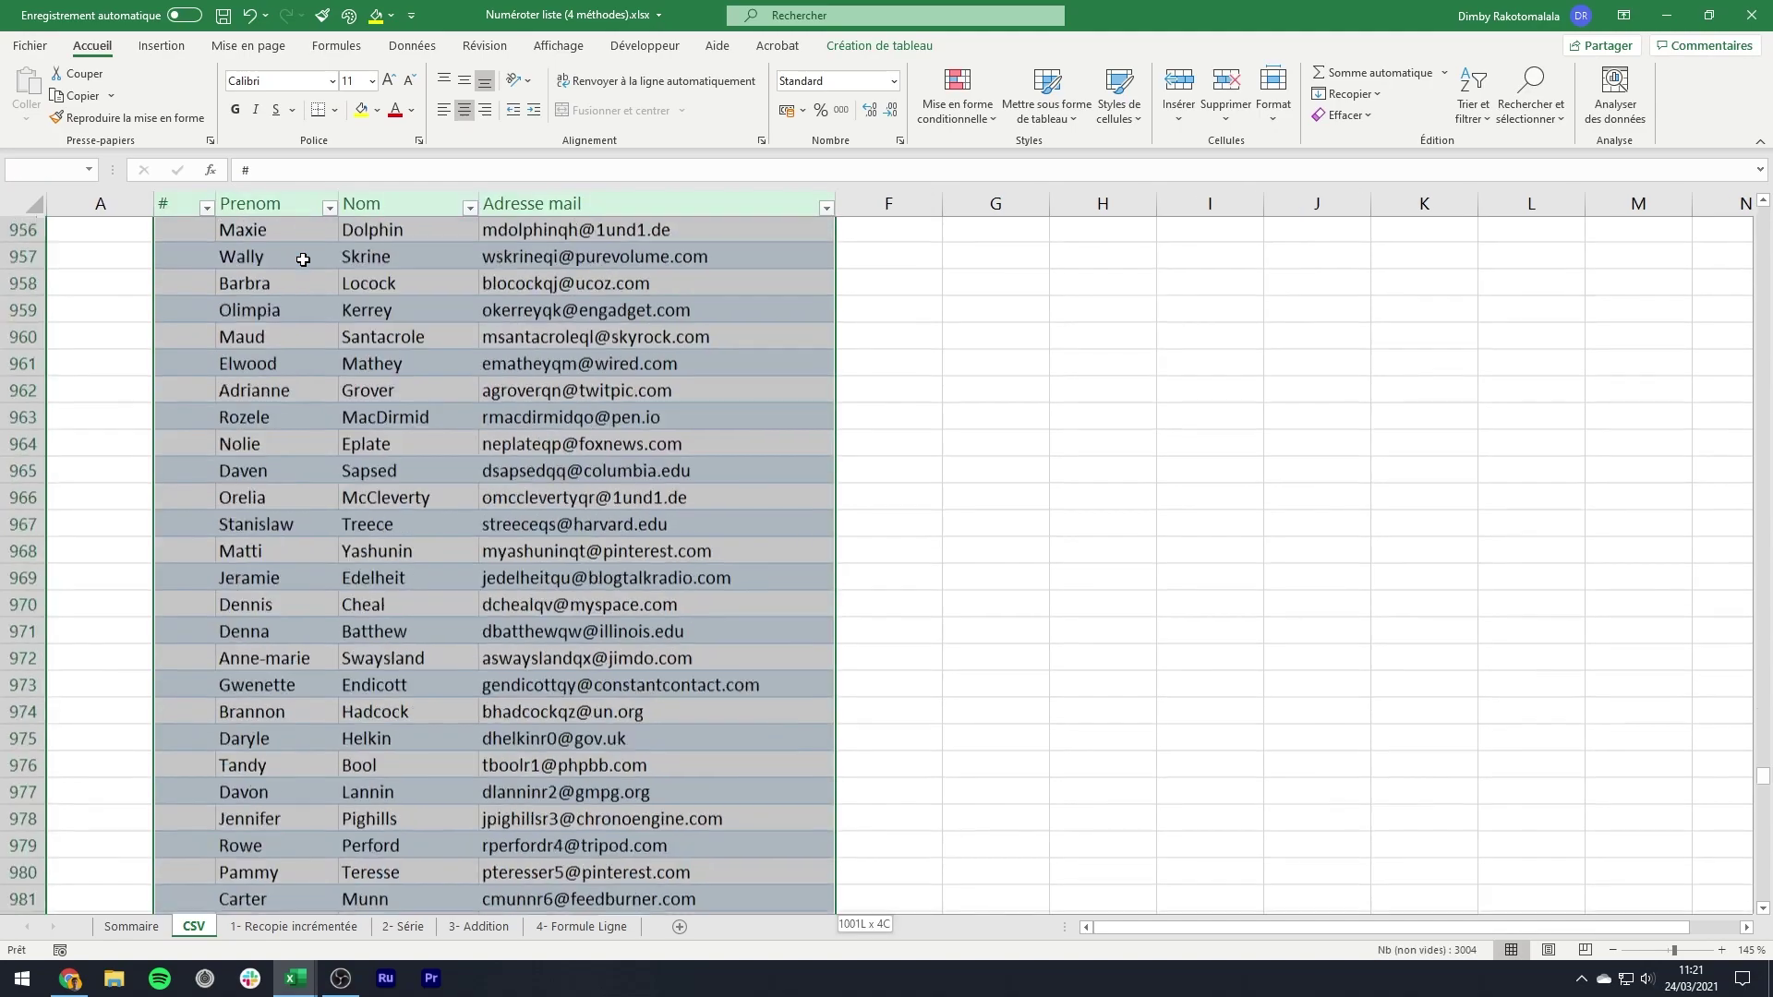
key(ctrl+c)
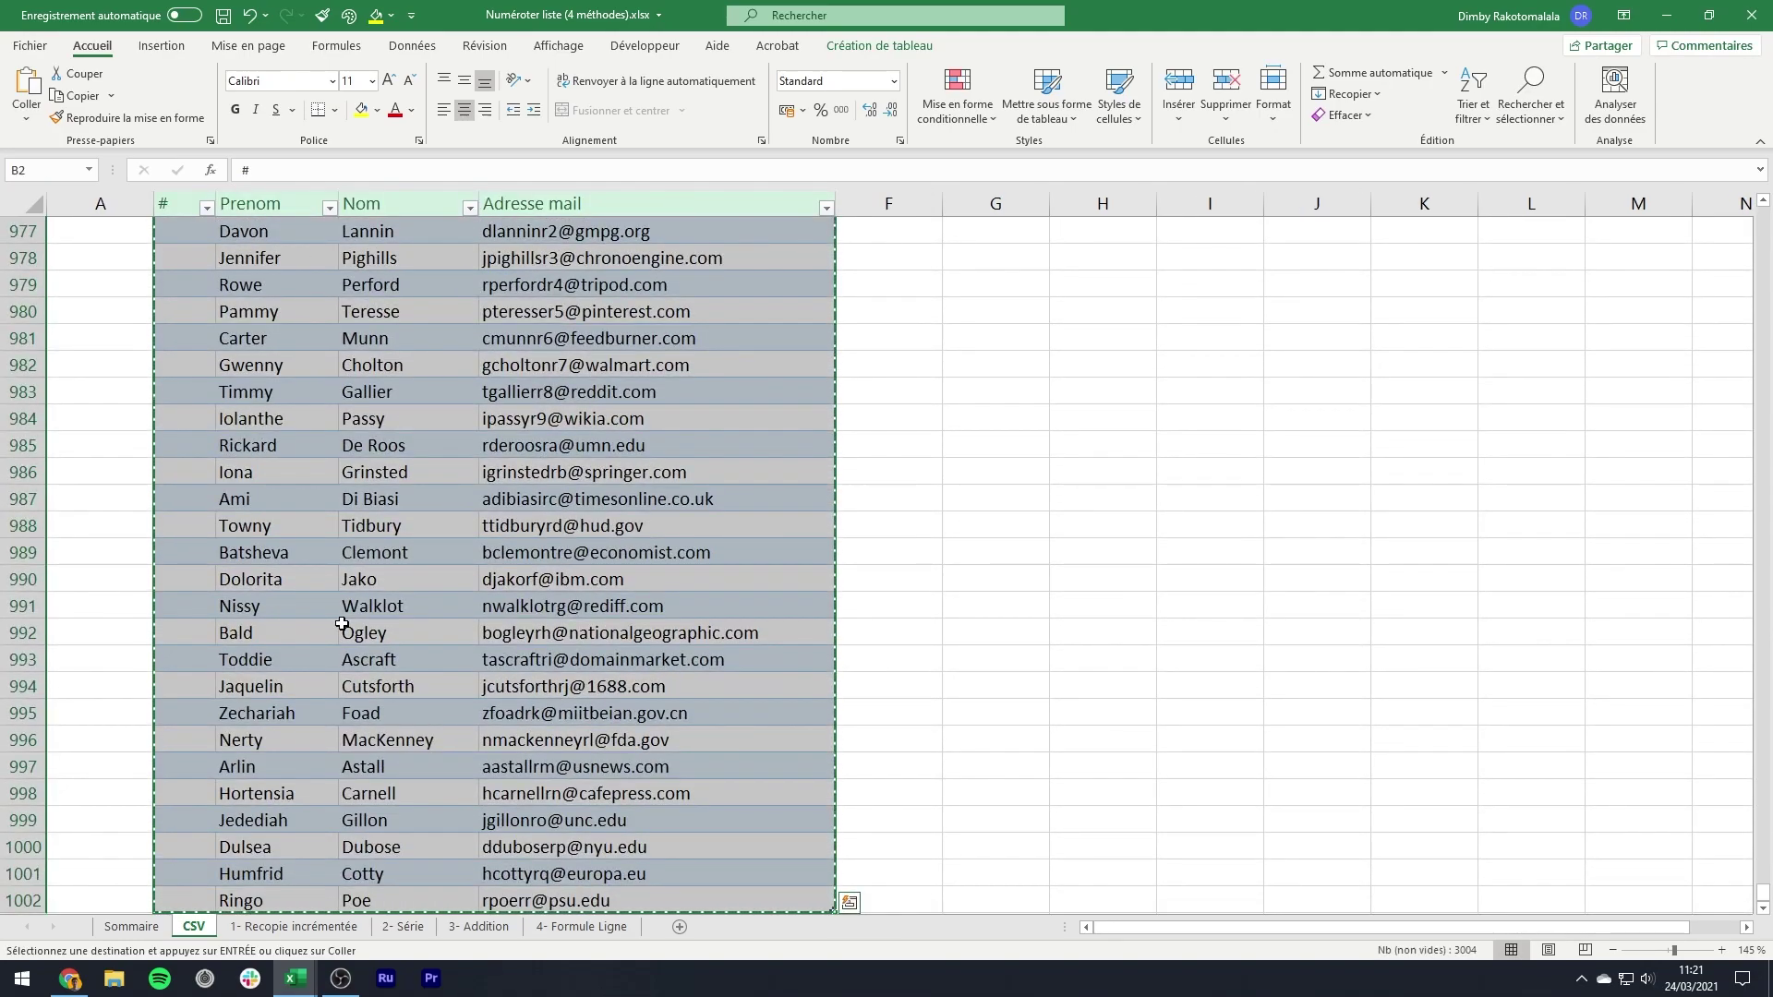
click(319, 927)
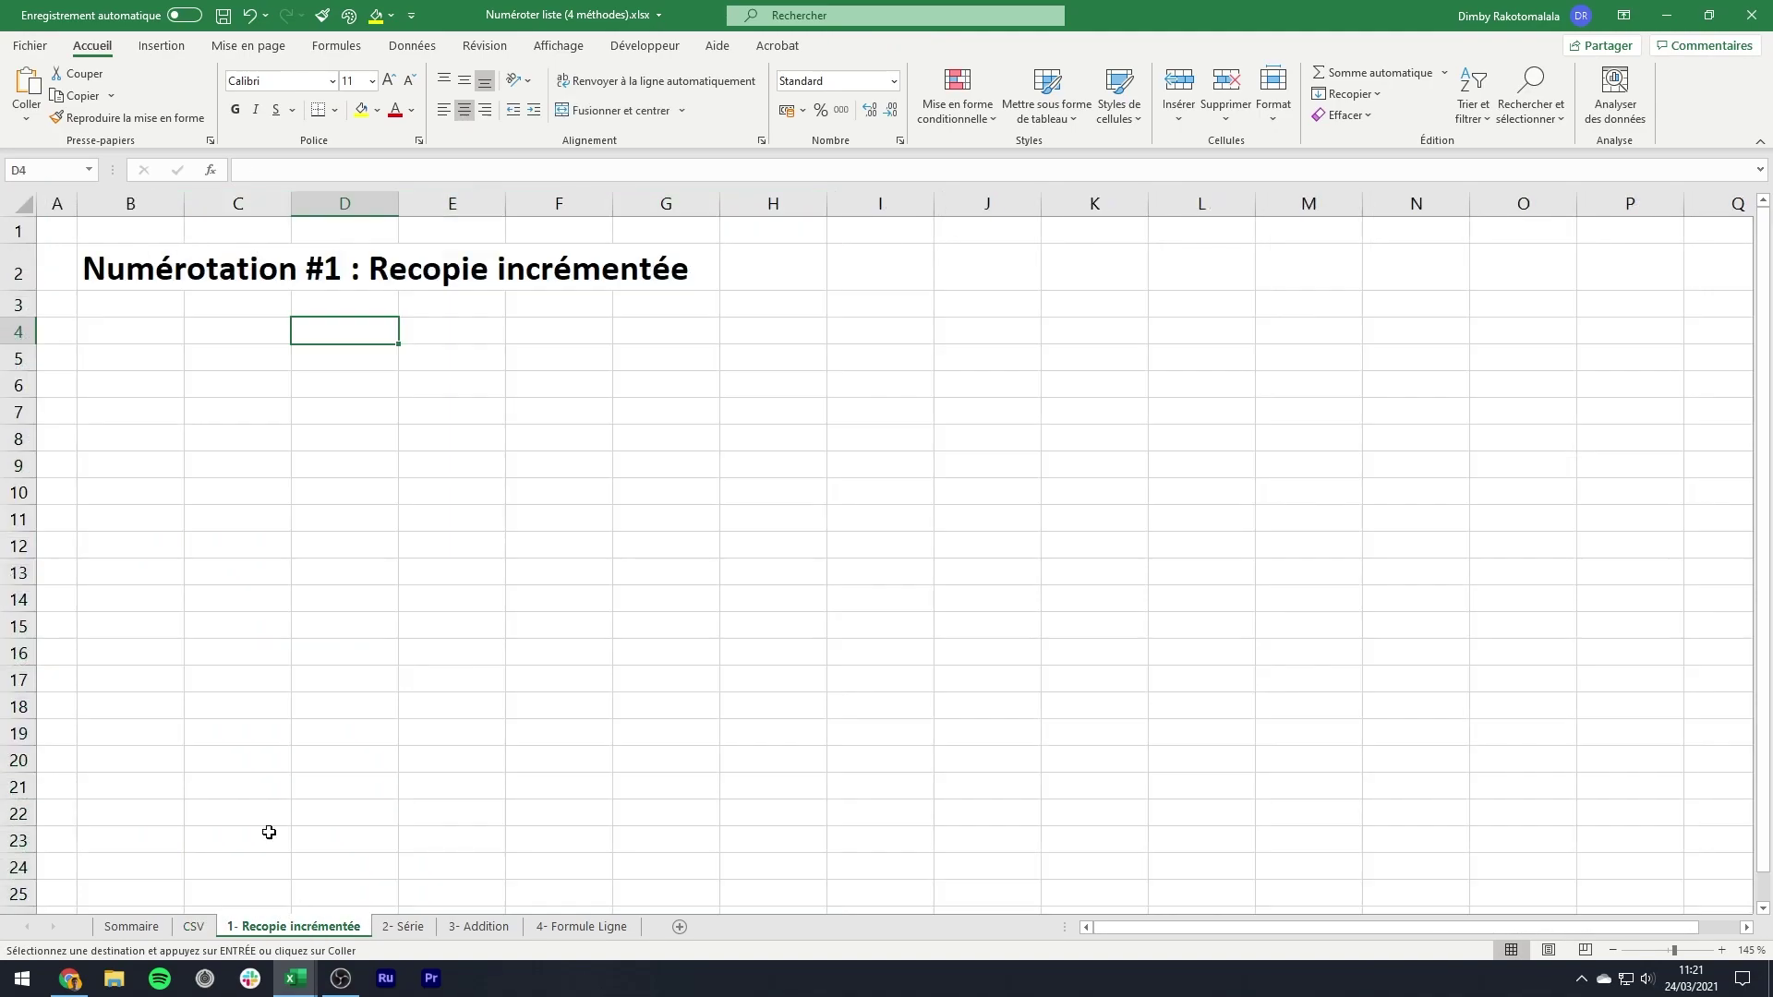
click(130, 330)
key(ctrl+v)
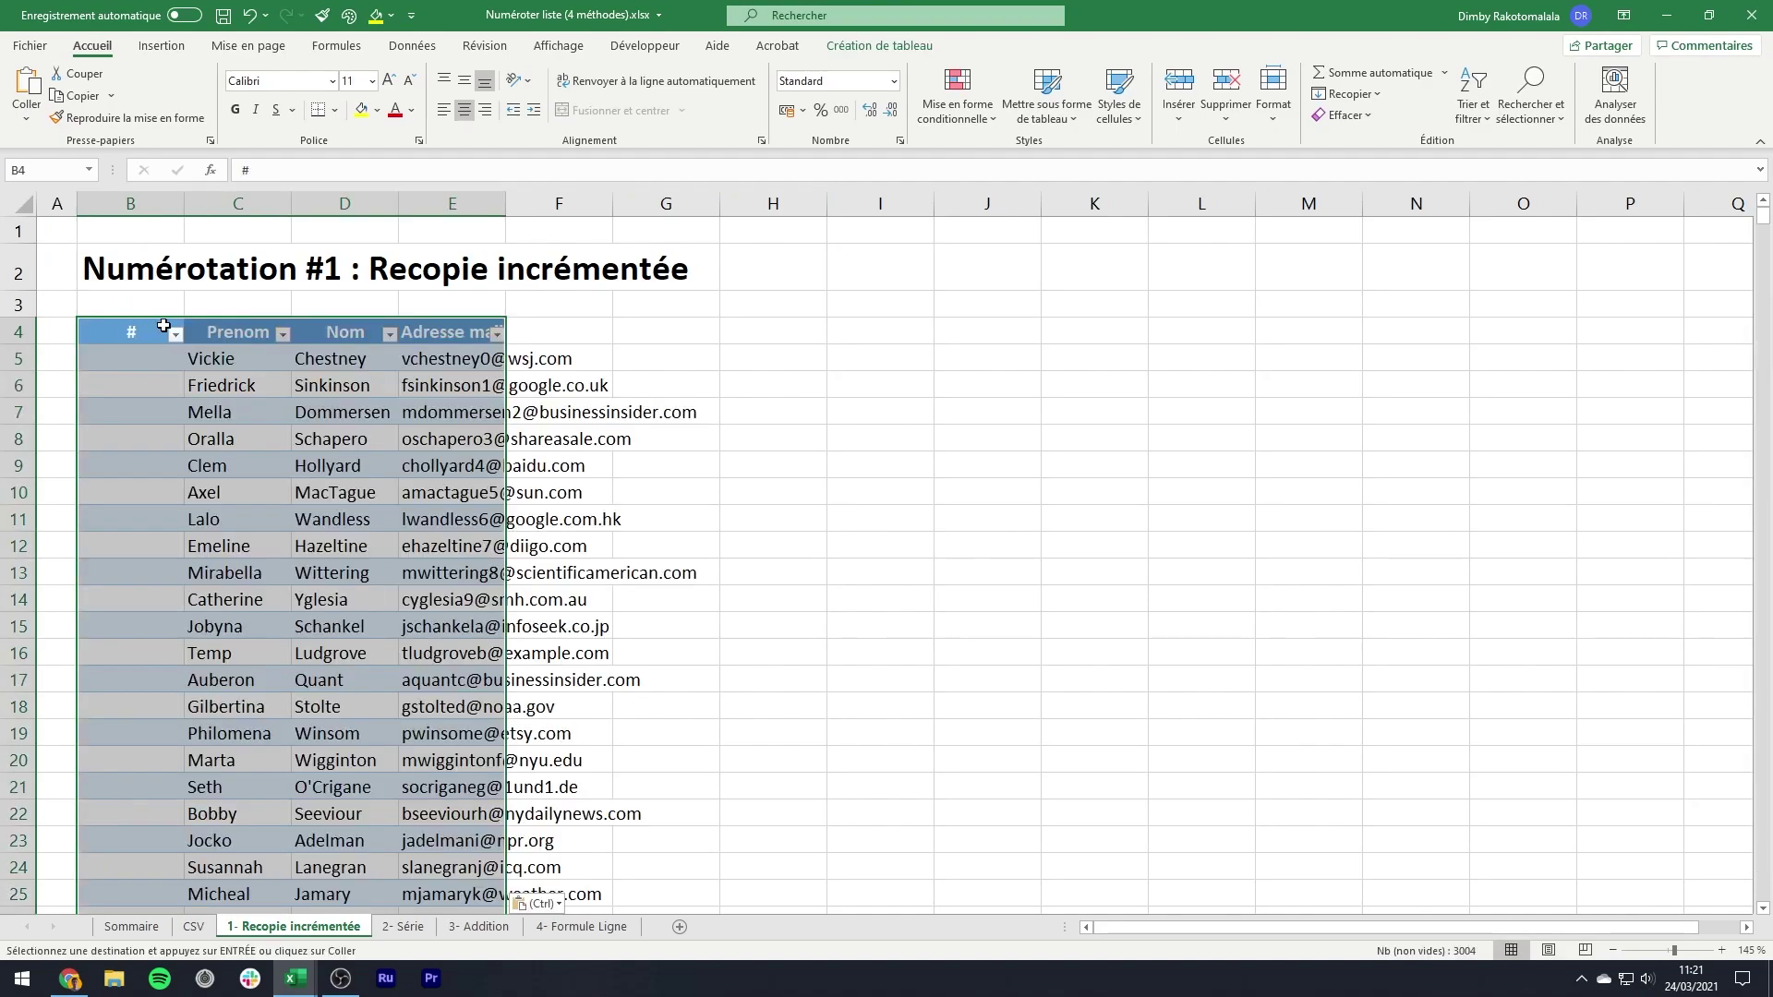
- AutoFit columns B to E, then narrow the # column B
drag(130, 203, 401, 205)
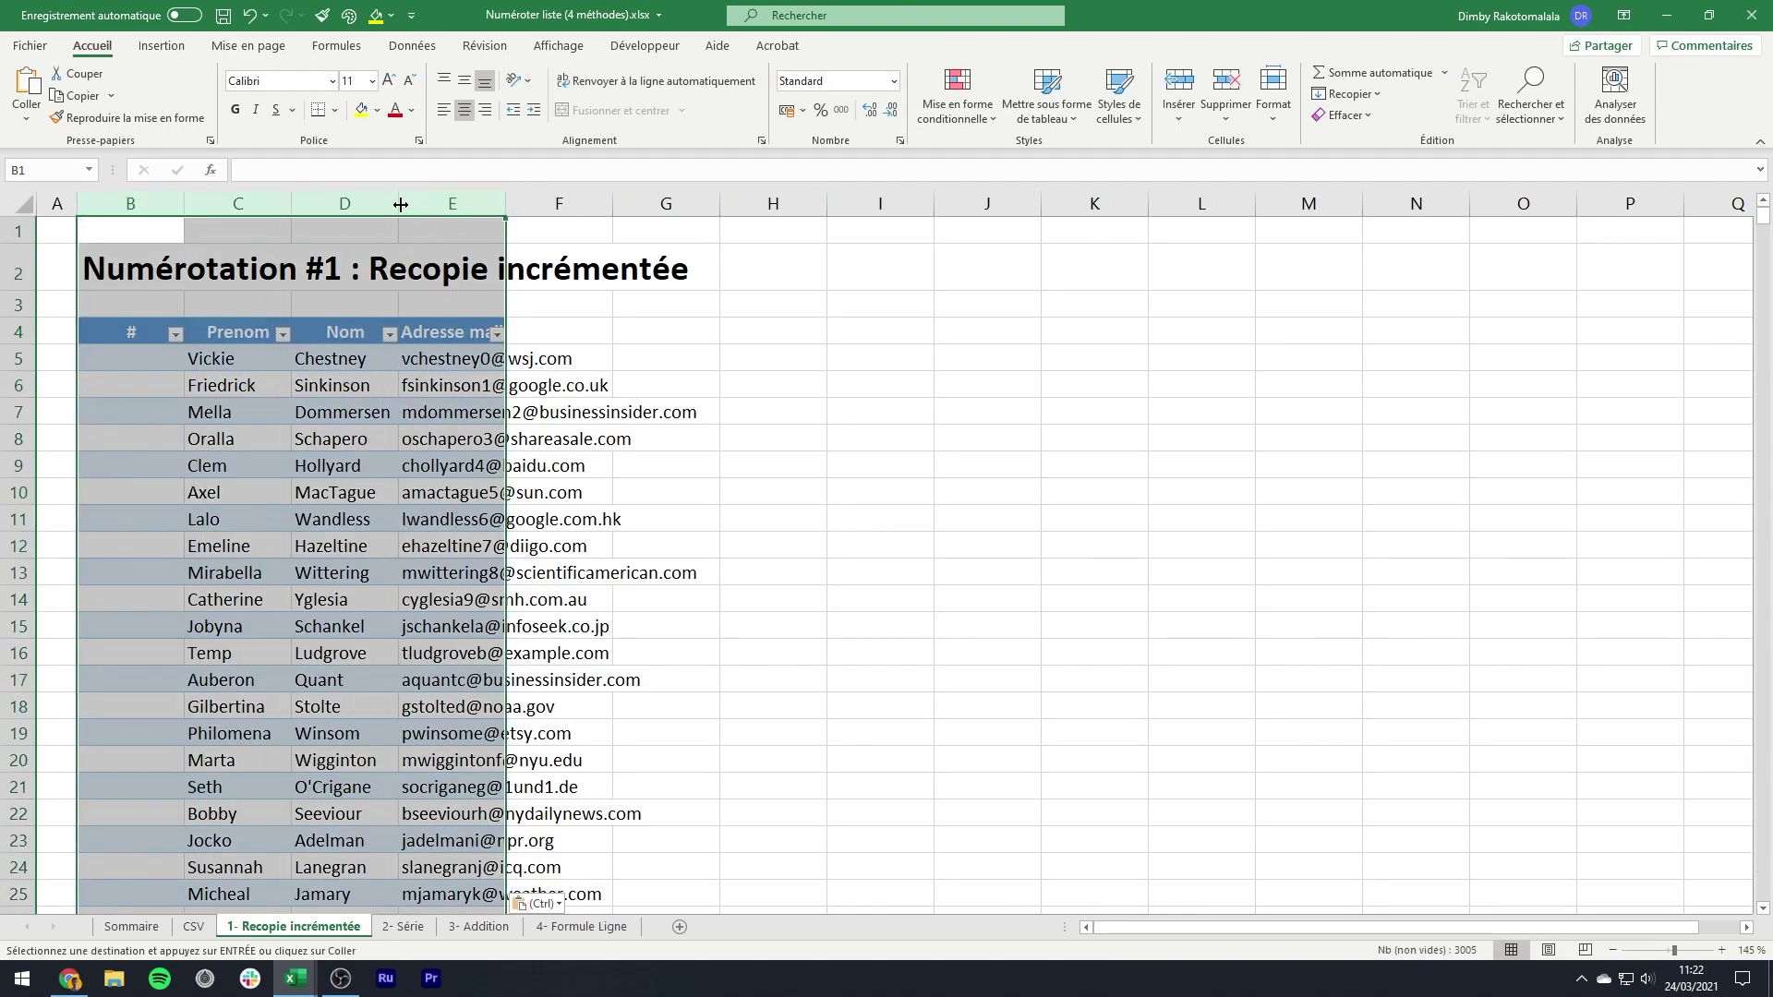
double_click(401, 204)
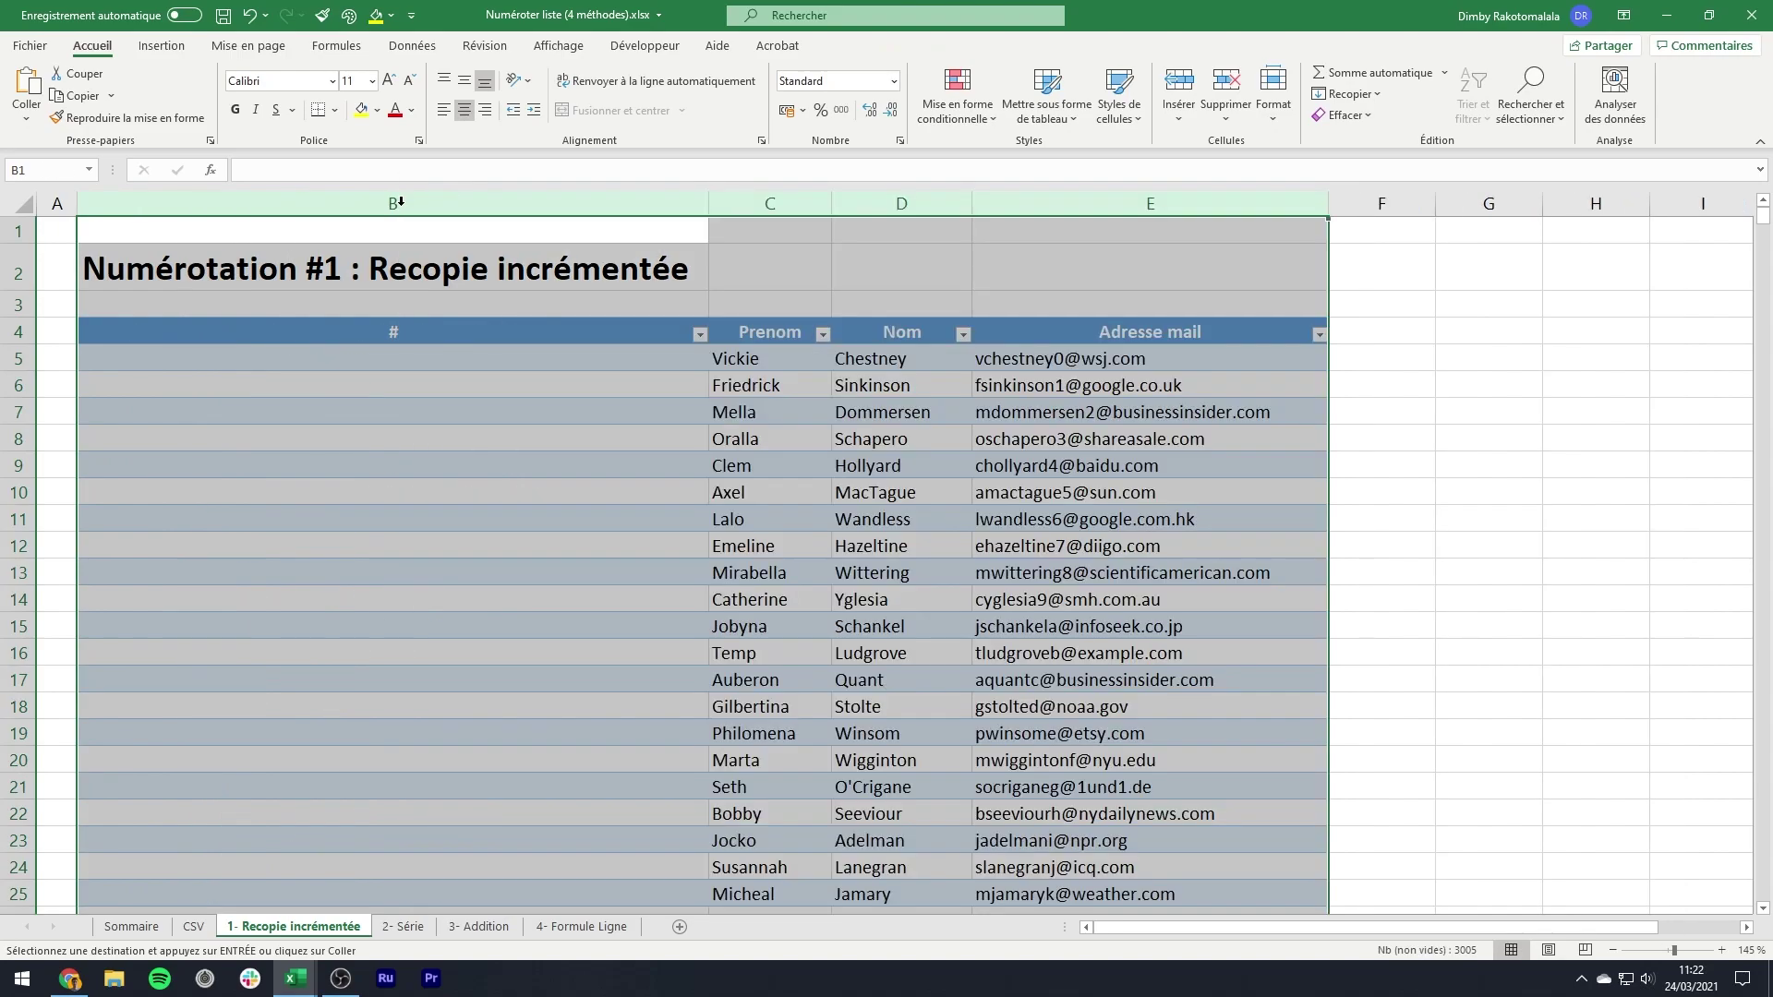
click(403, 334)
click(503, 263)
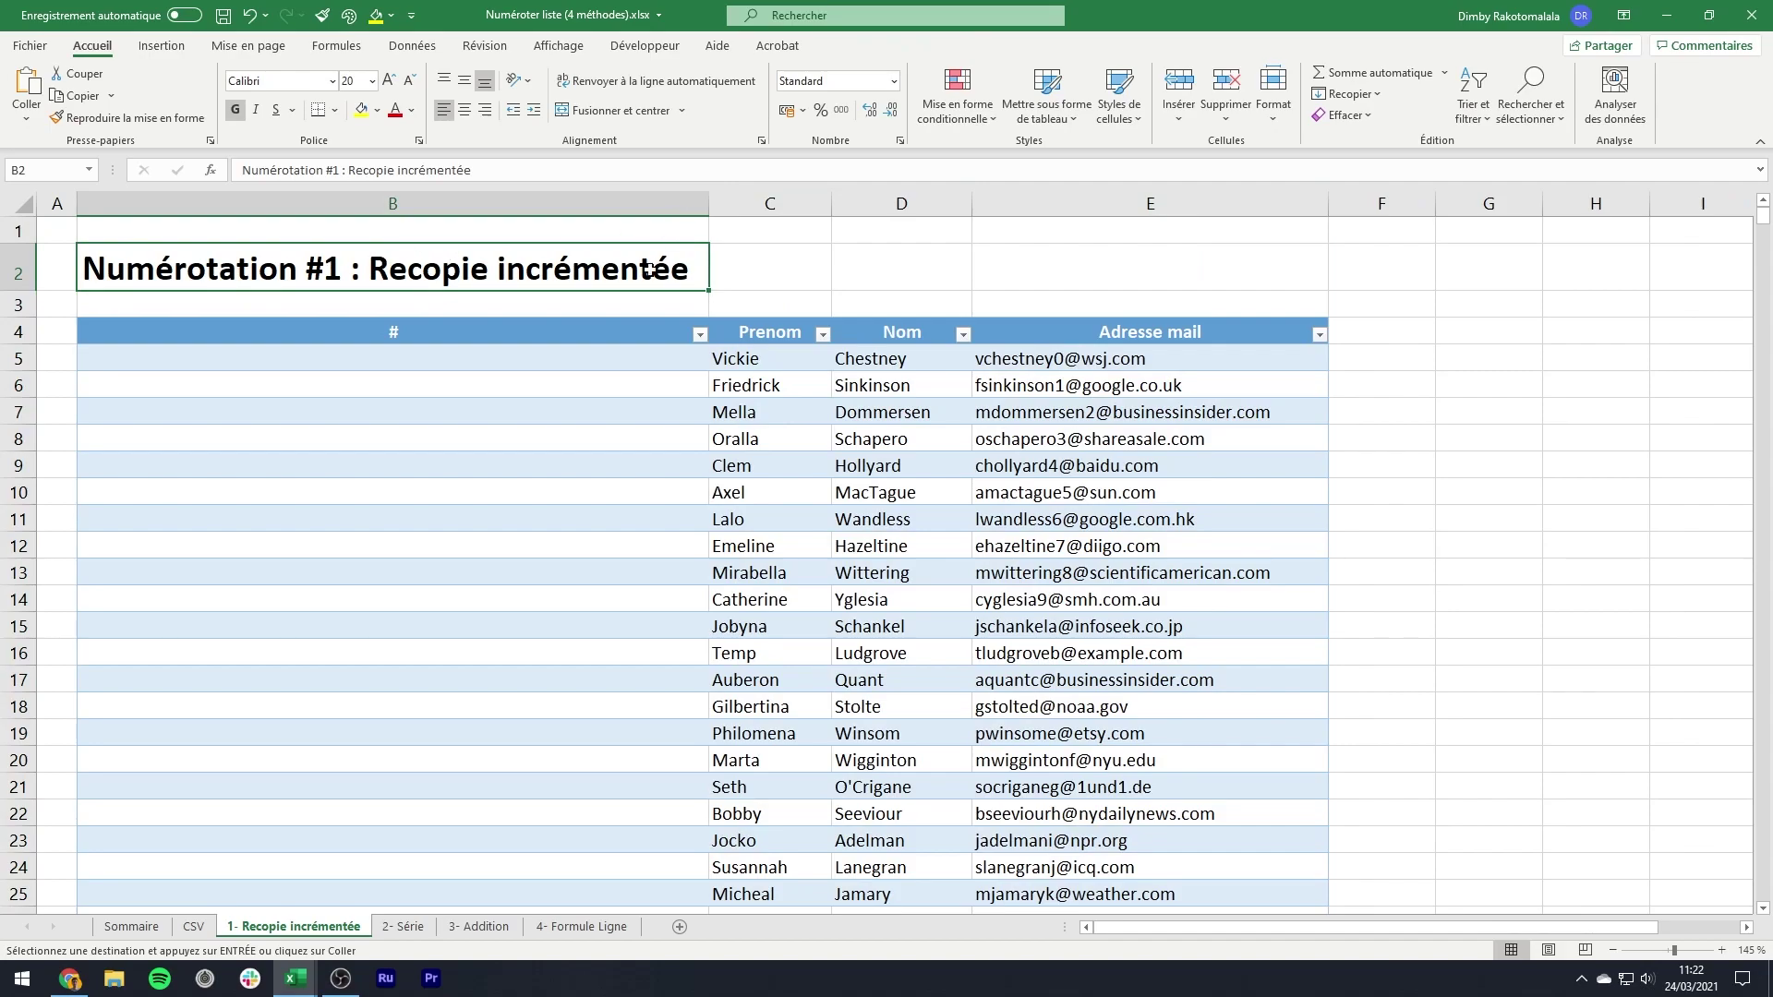
drag(709, 203, 127, 211)
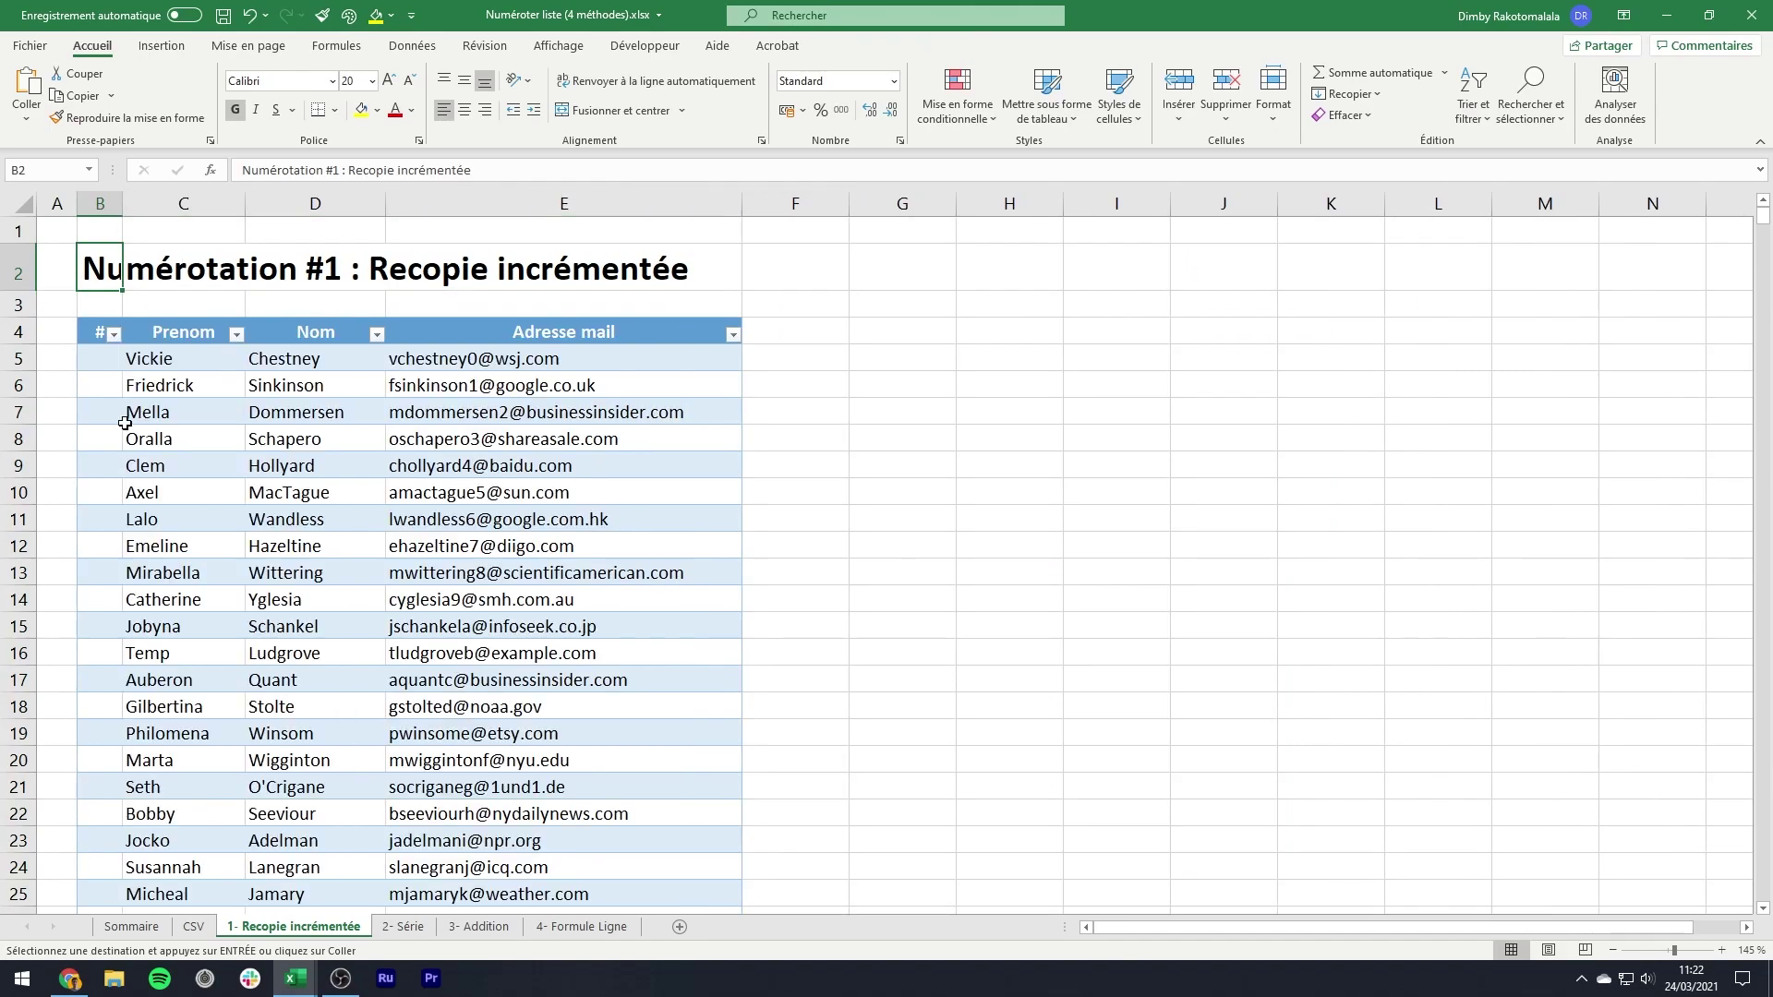
click(101, 364)
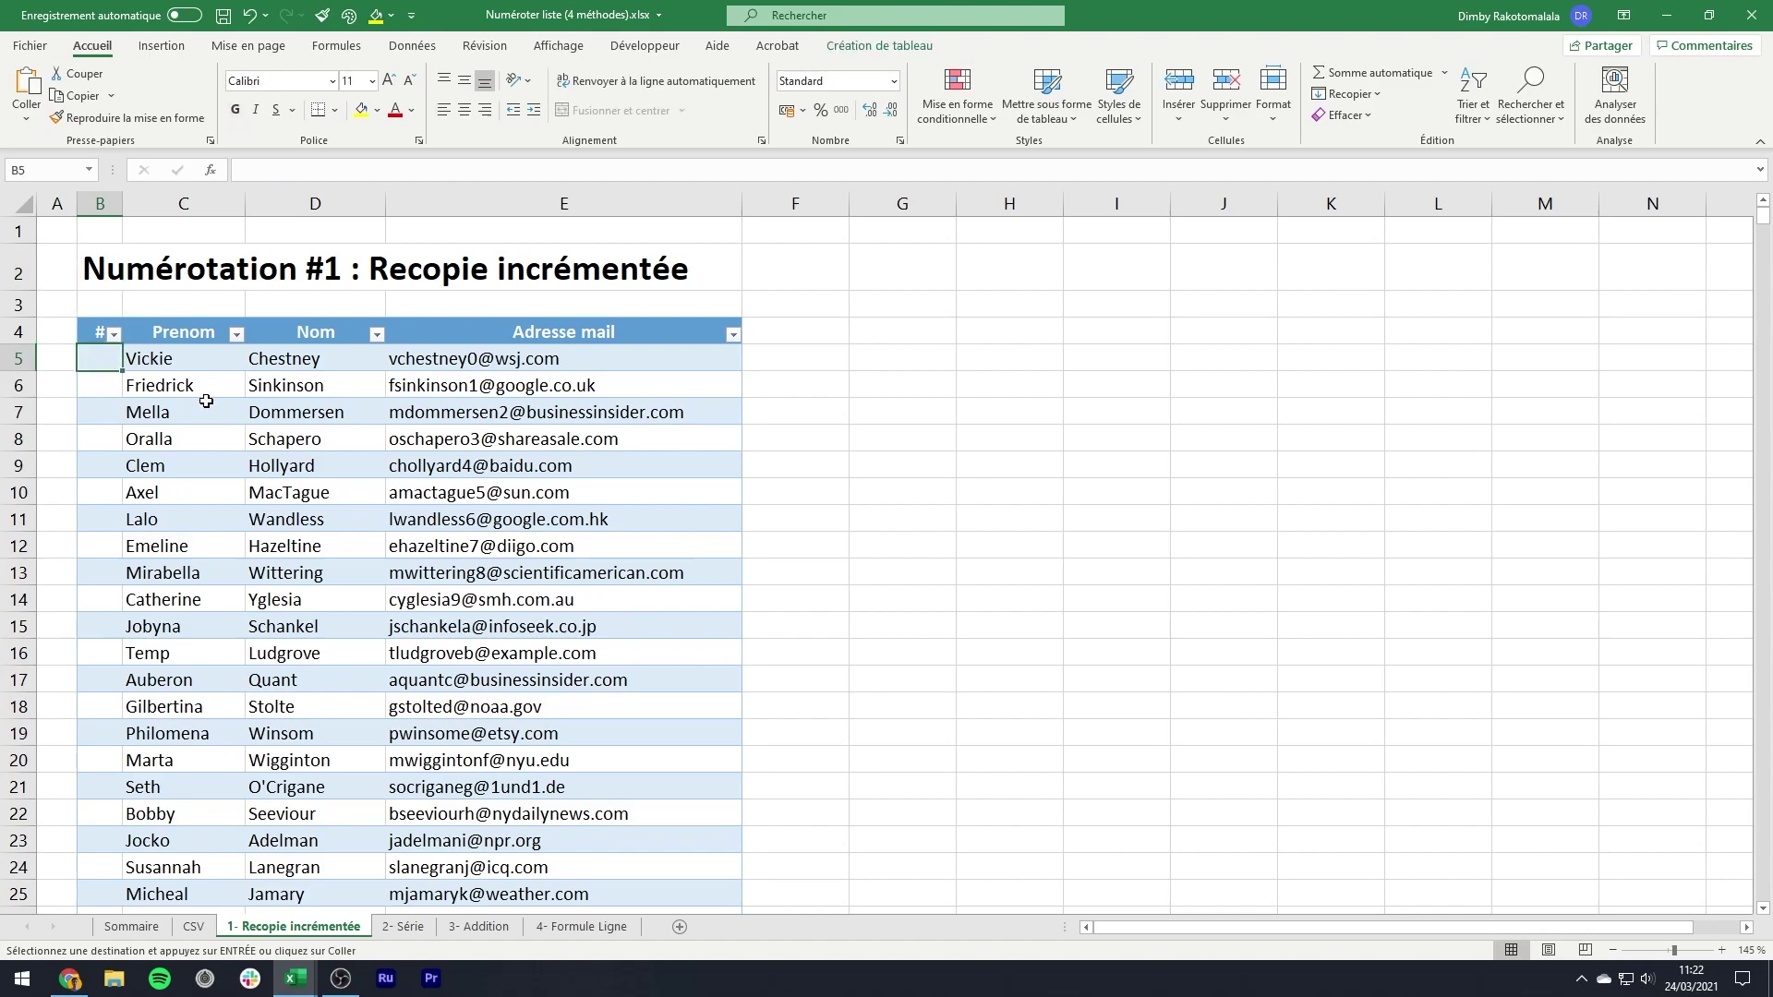
- Enter 1 and 2 in B5:B6 and fill the series down the whole list
text(1)
key(Return)
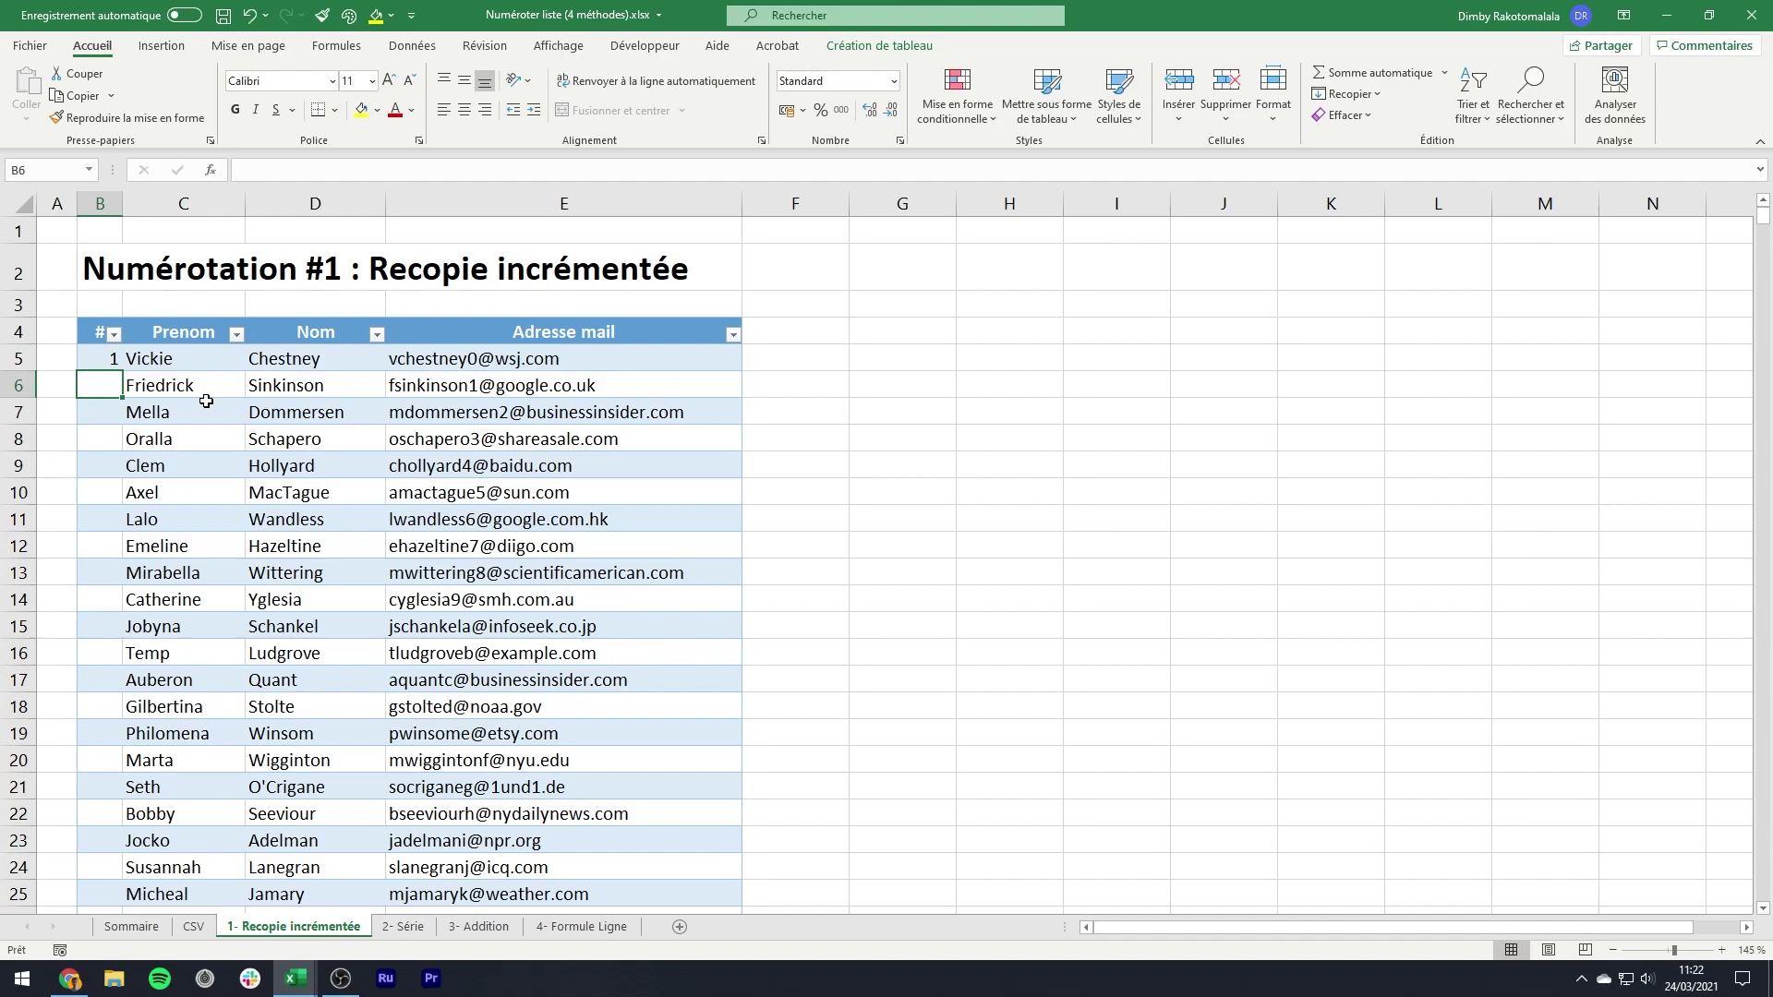
text(2)
key(Return)
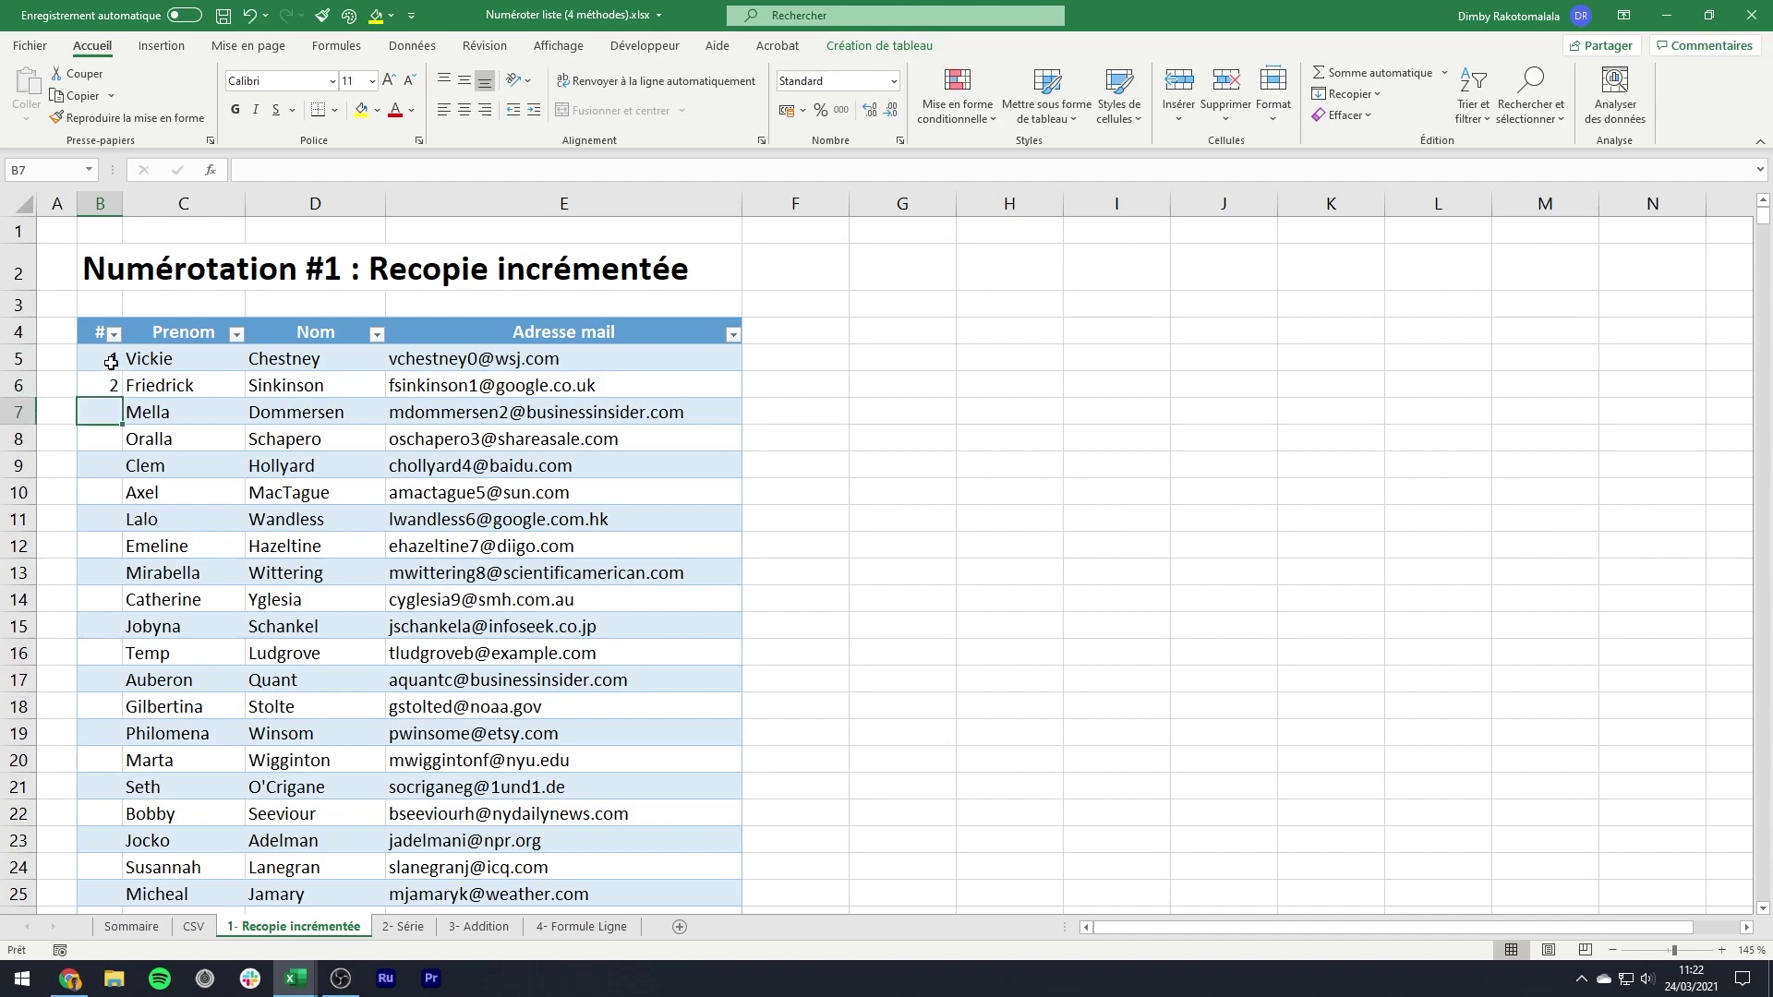
drag(111, 363, 109, 387)
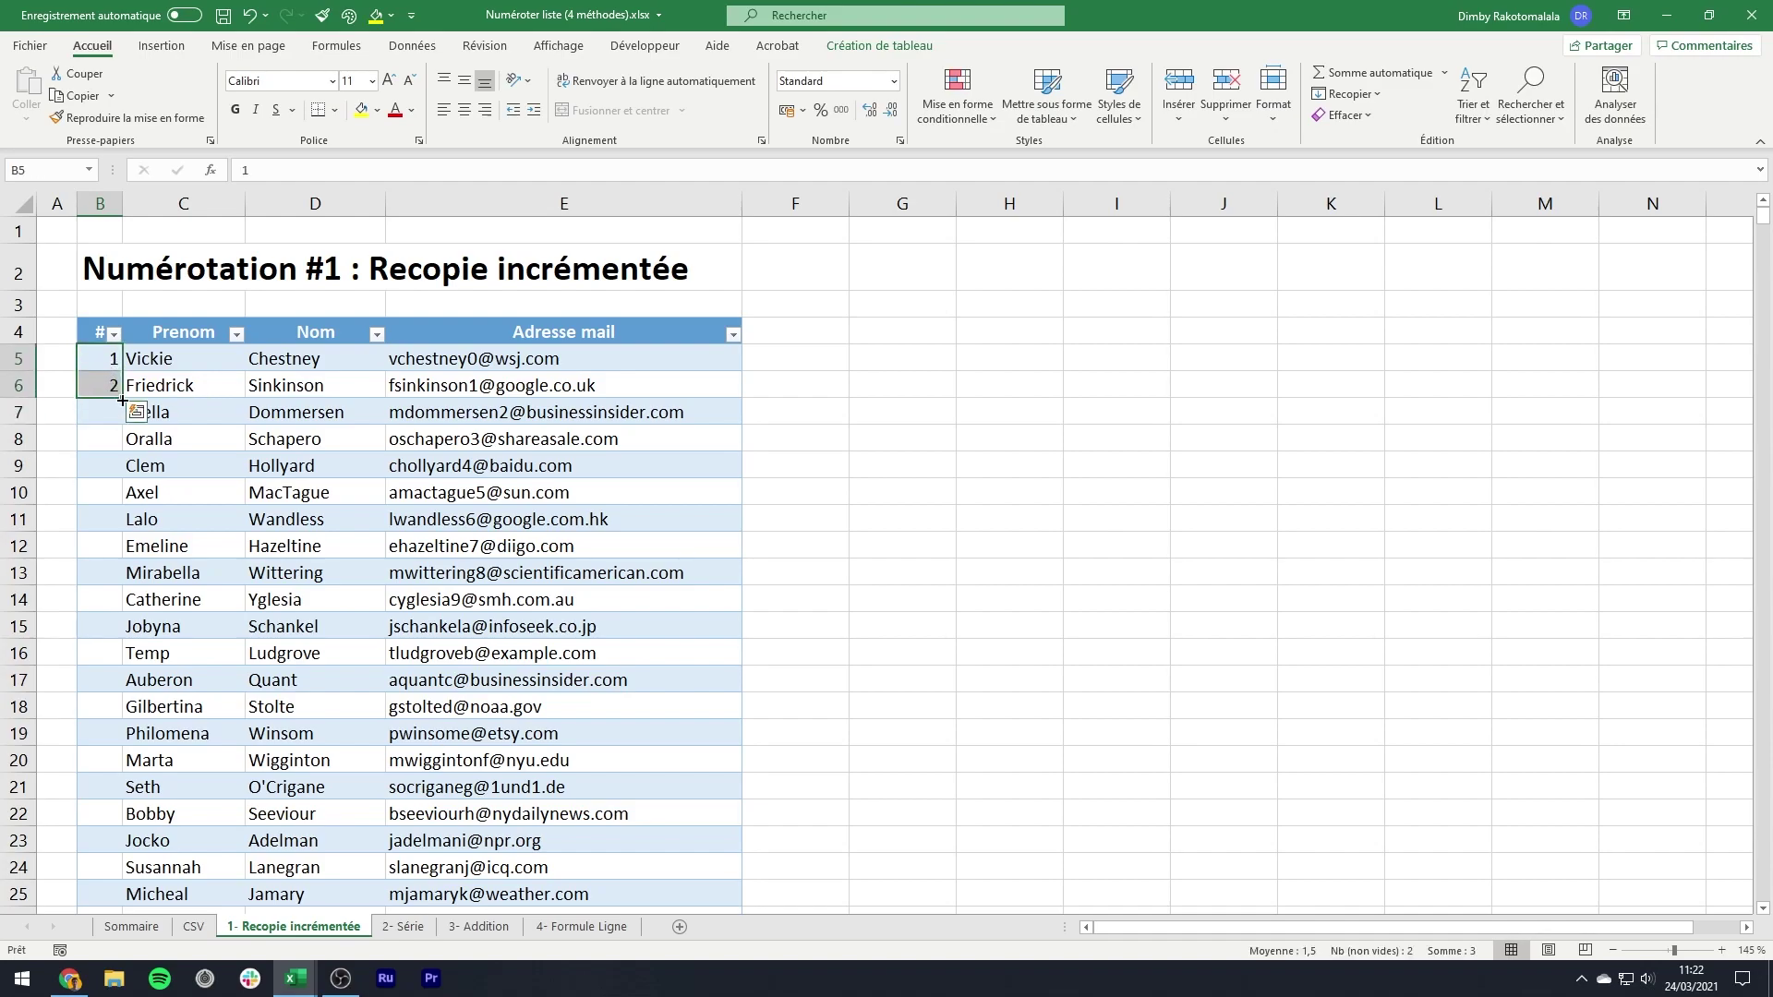
double_click(123, 400)
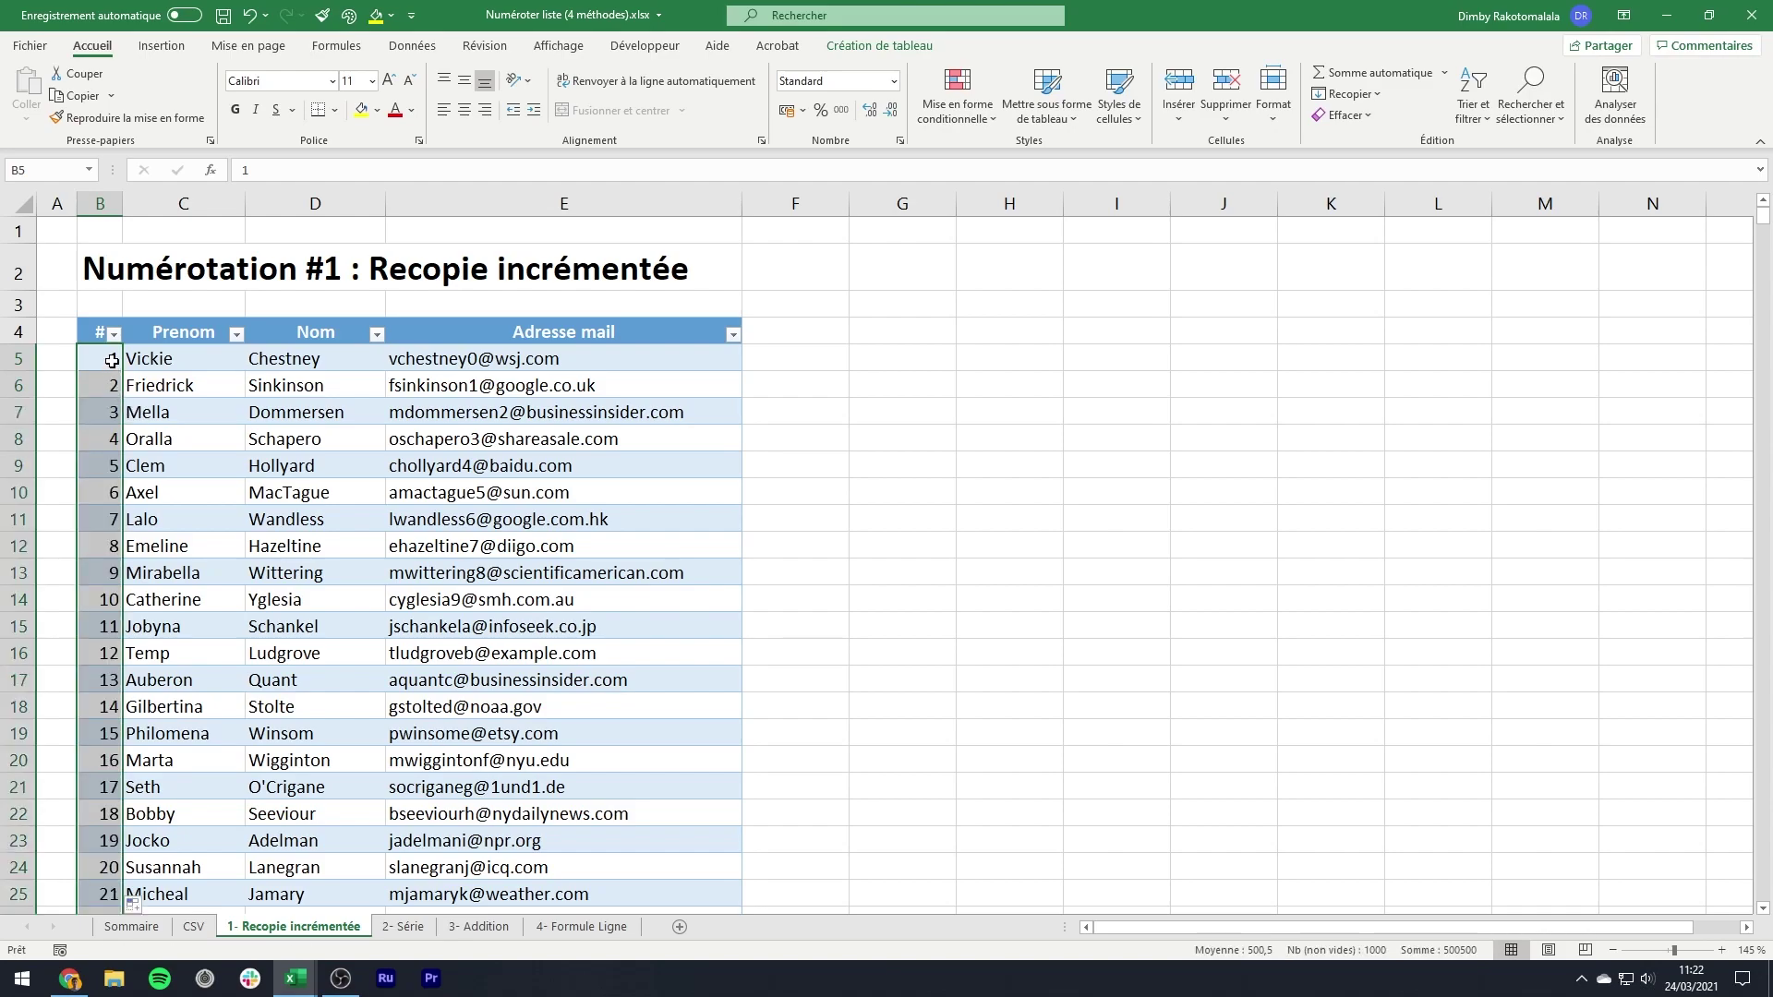
click(112, 361)
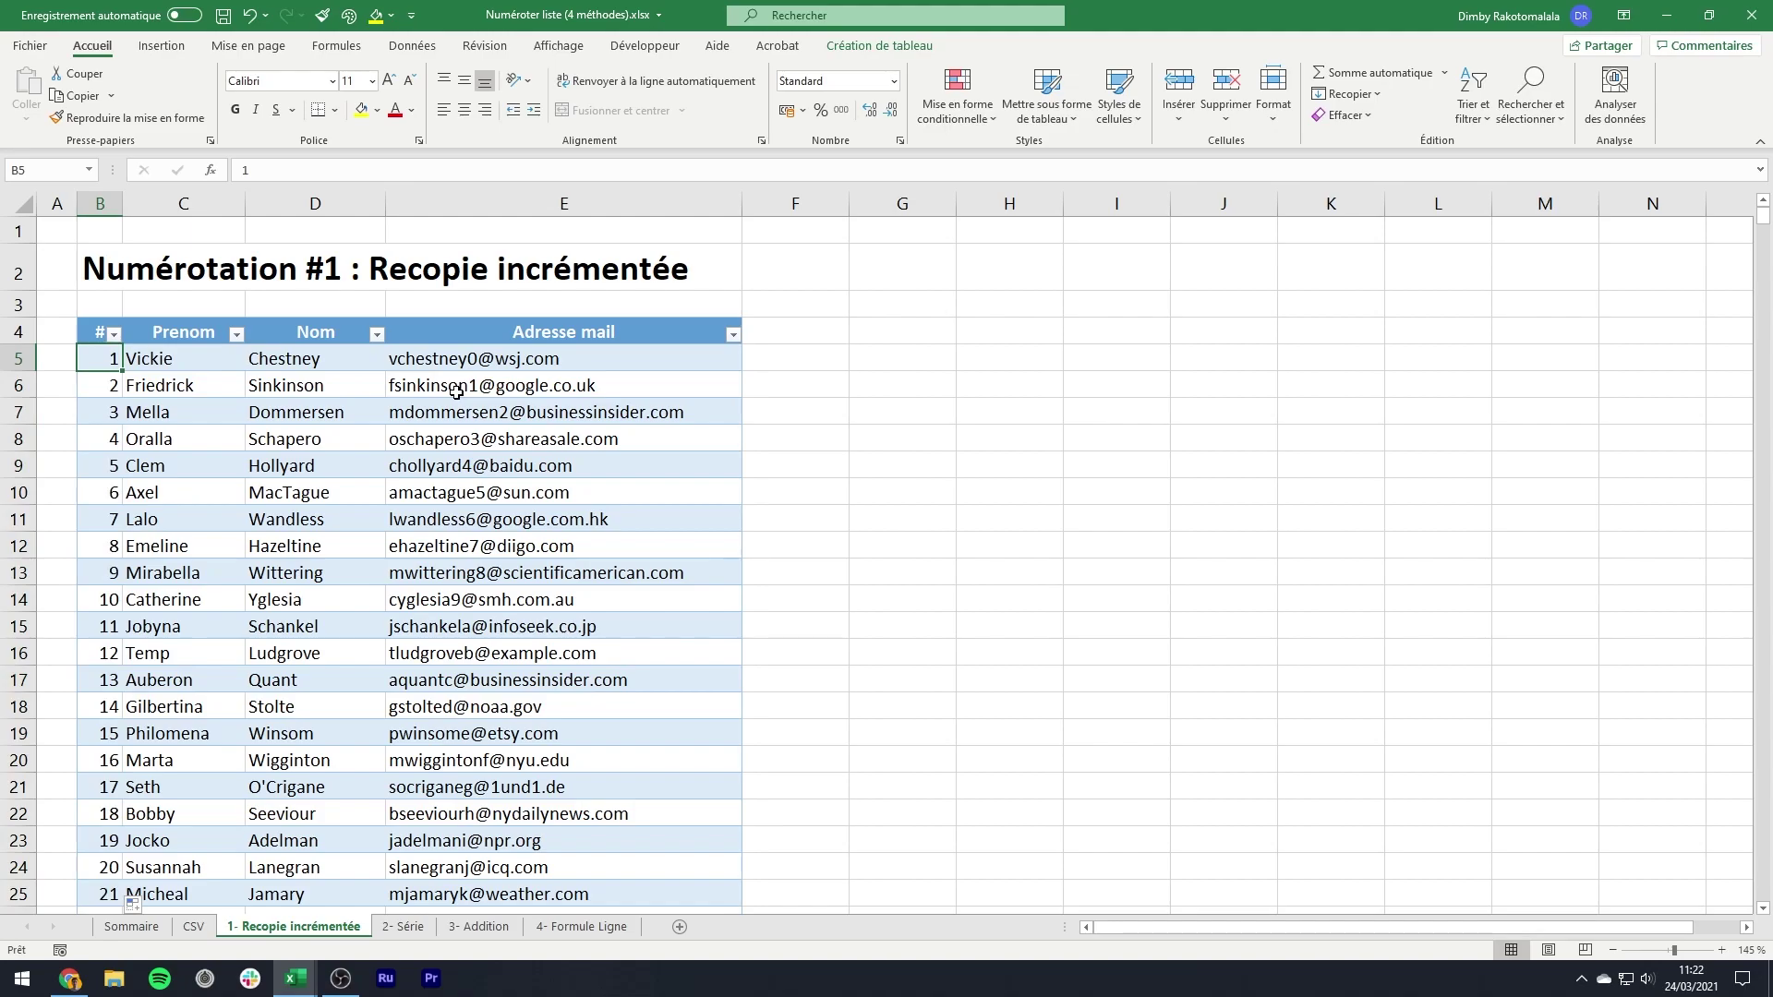
- Widen column B so the final number 1000 displays, then return to the top
key(ctrl+Down)
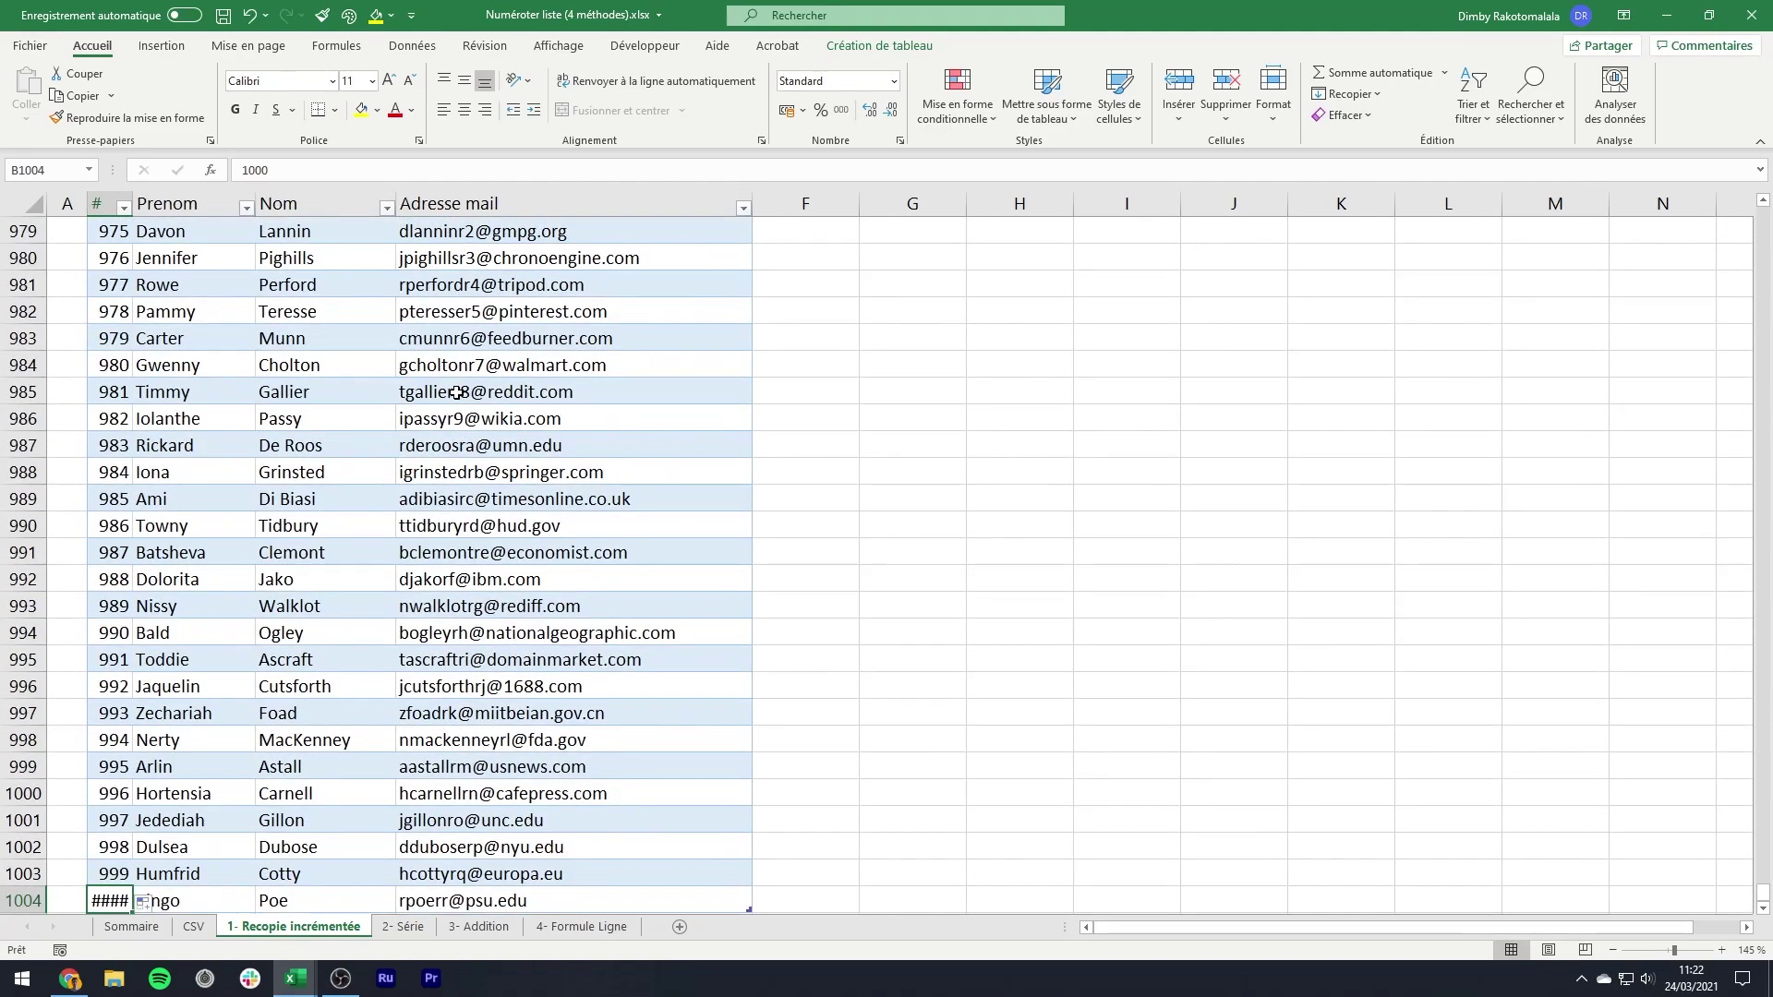
click(167, 227)
drag(135, 202, 139, 202)
scroll(218, 566, down, 1)
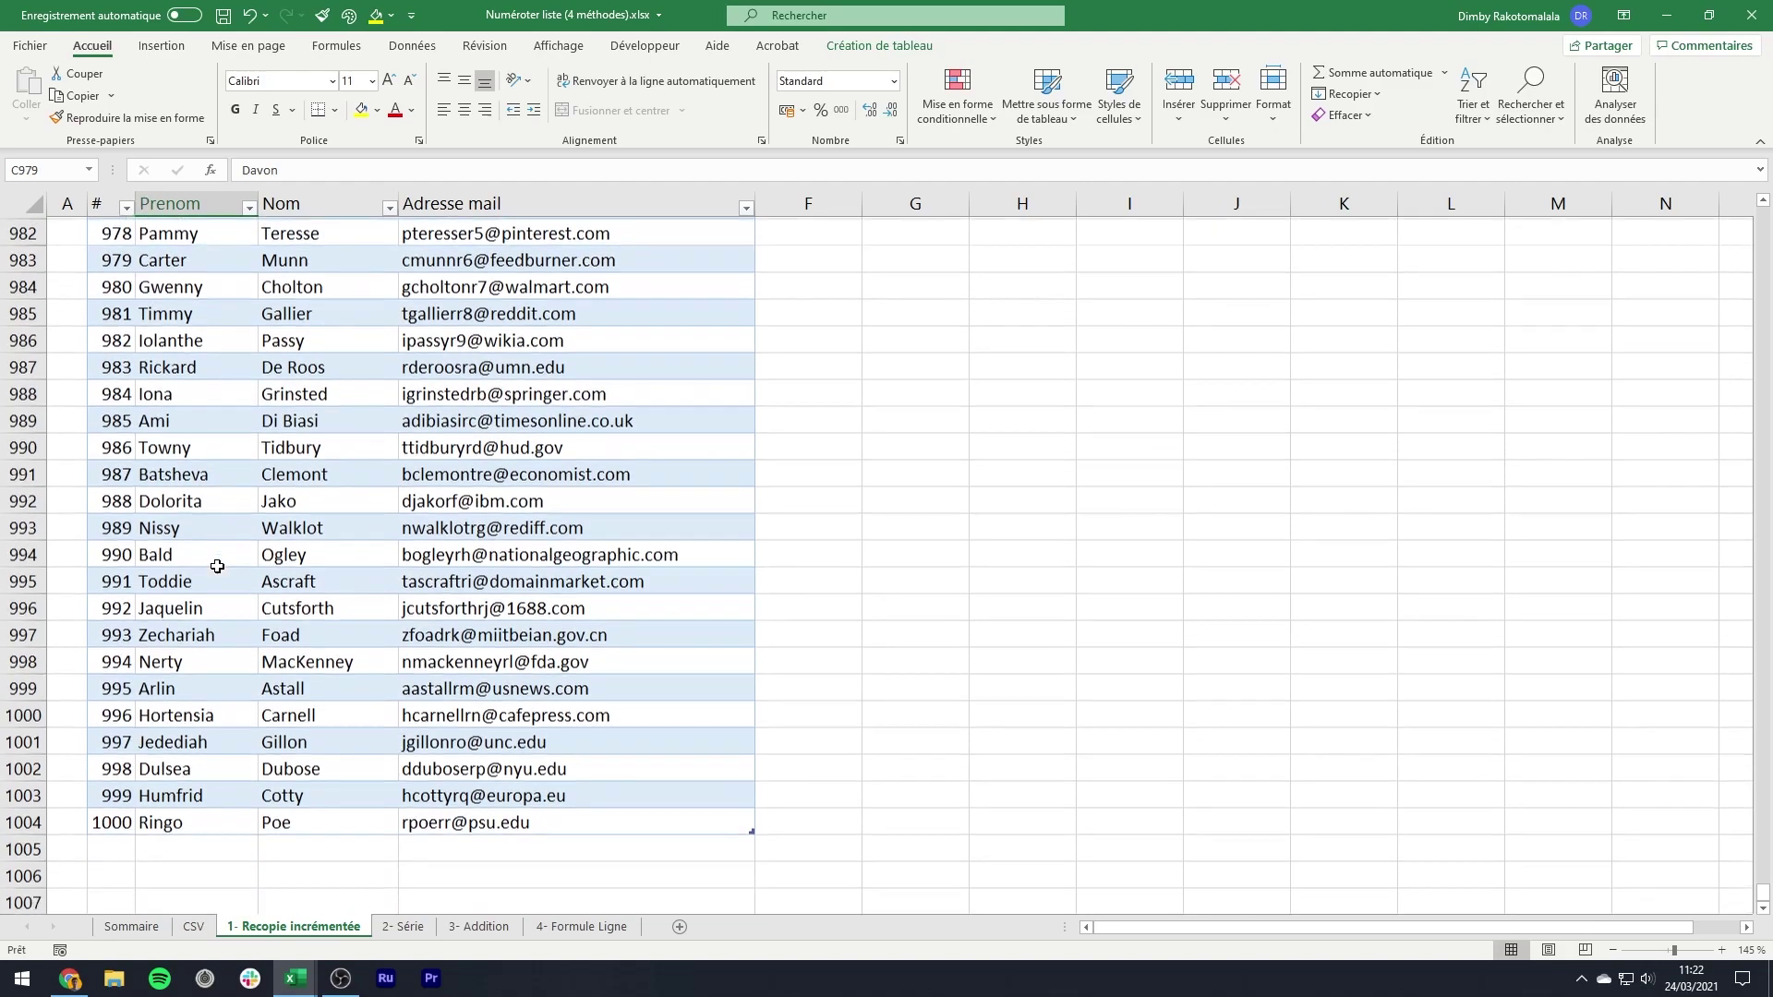
click(123, 822)
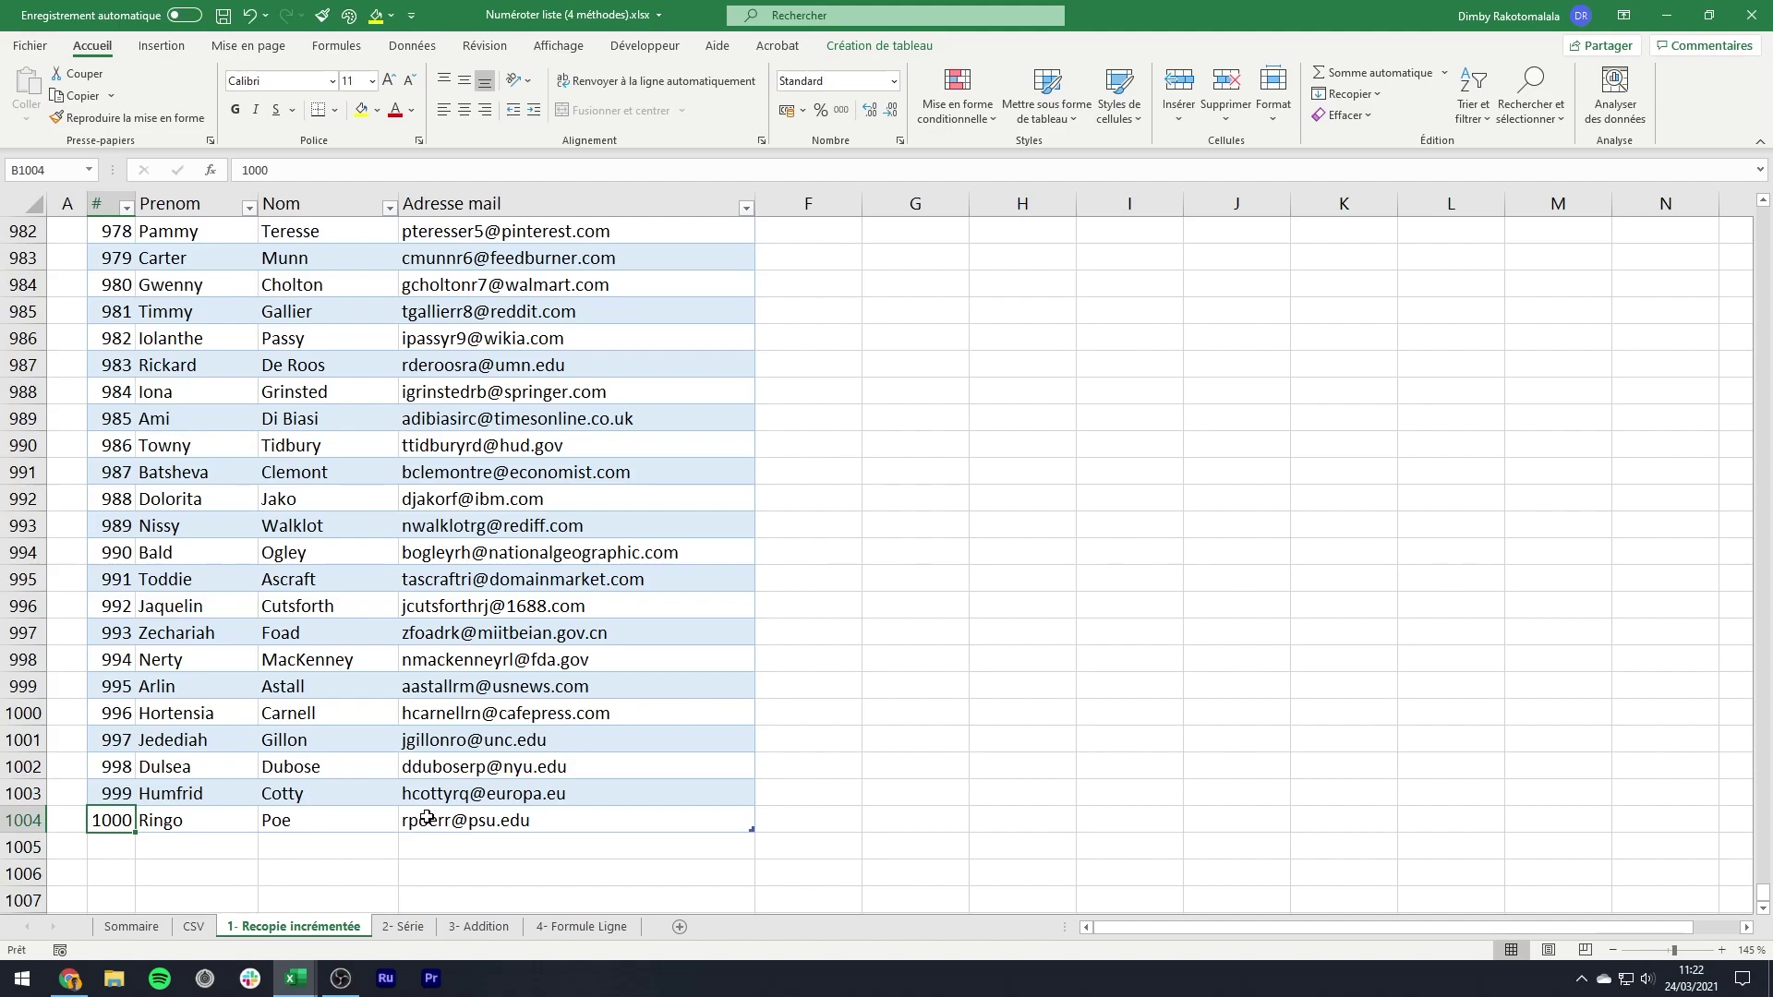
key(ctrl+Up)
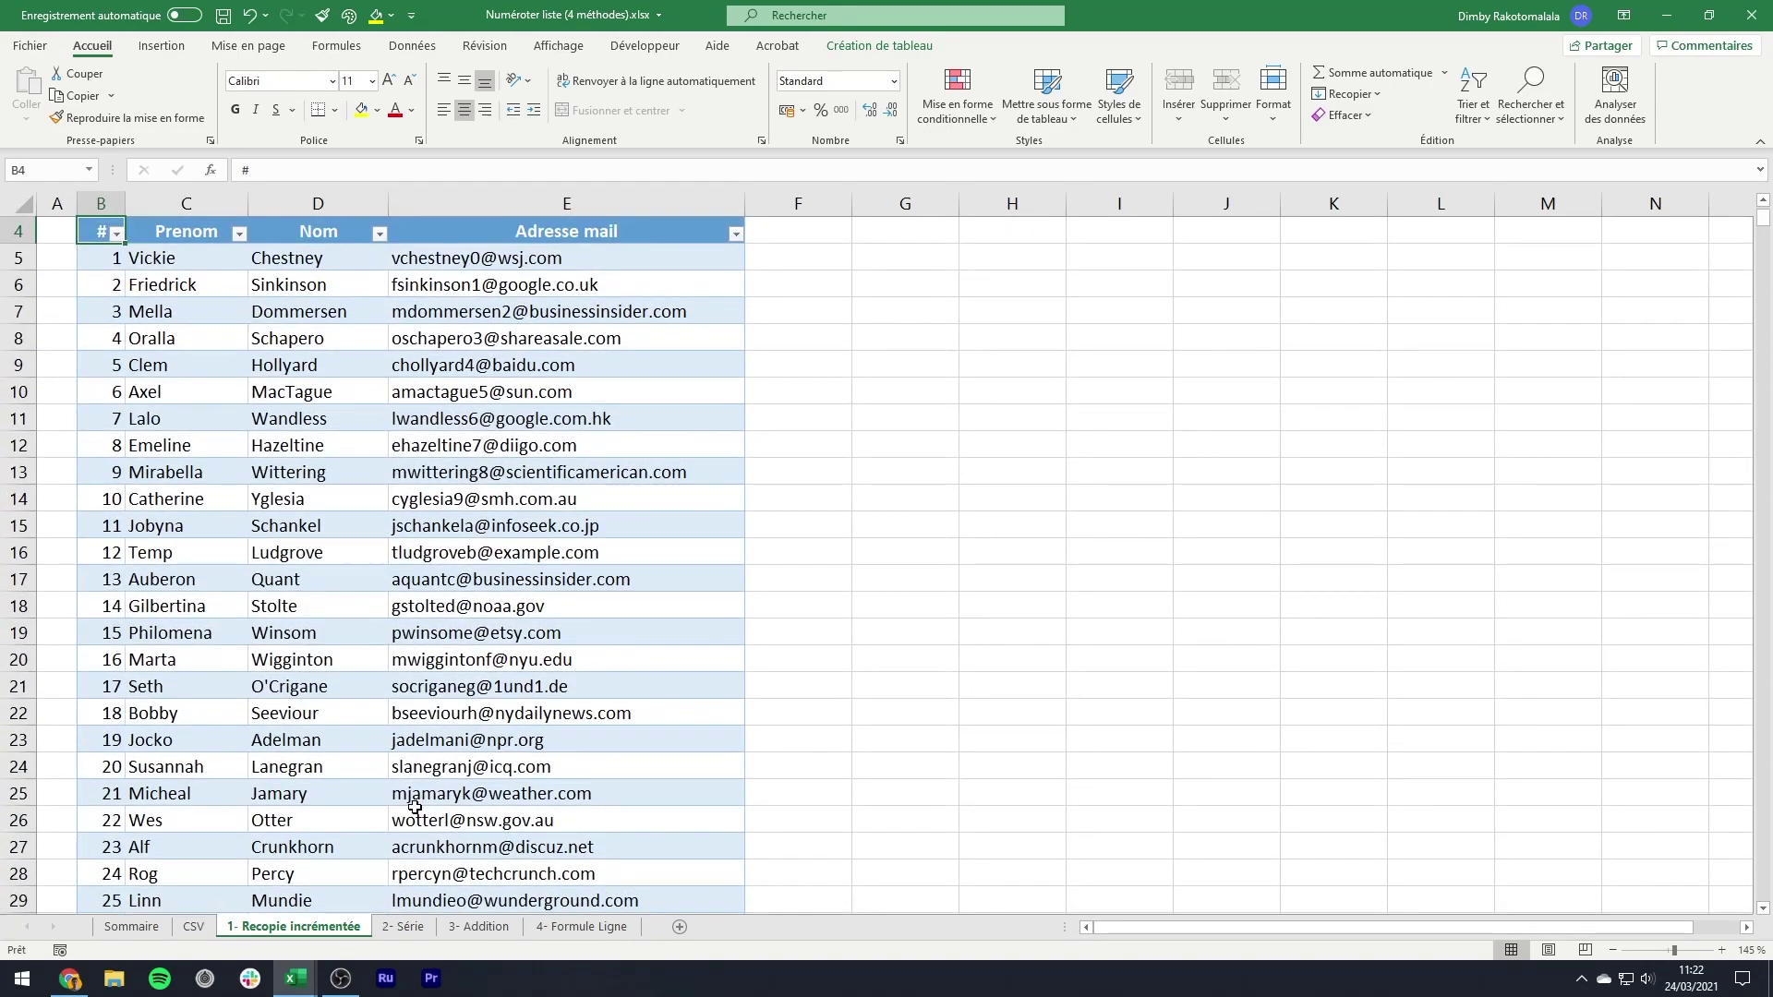
scroll(415, 807, up, 1)
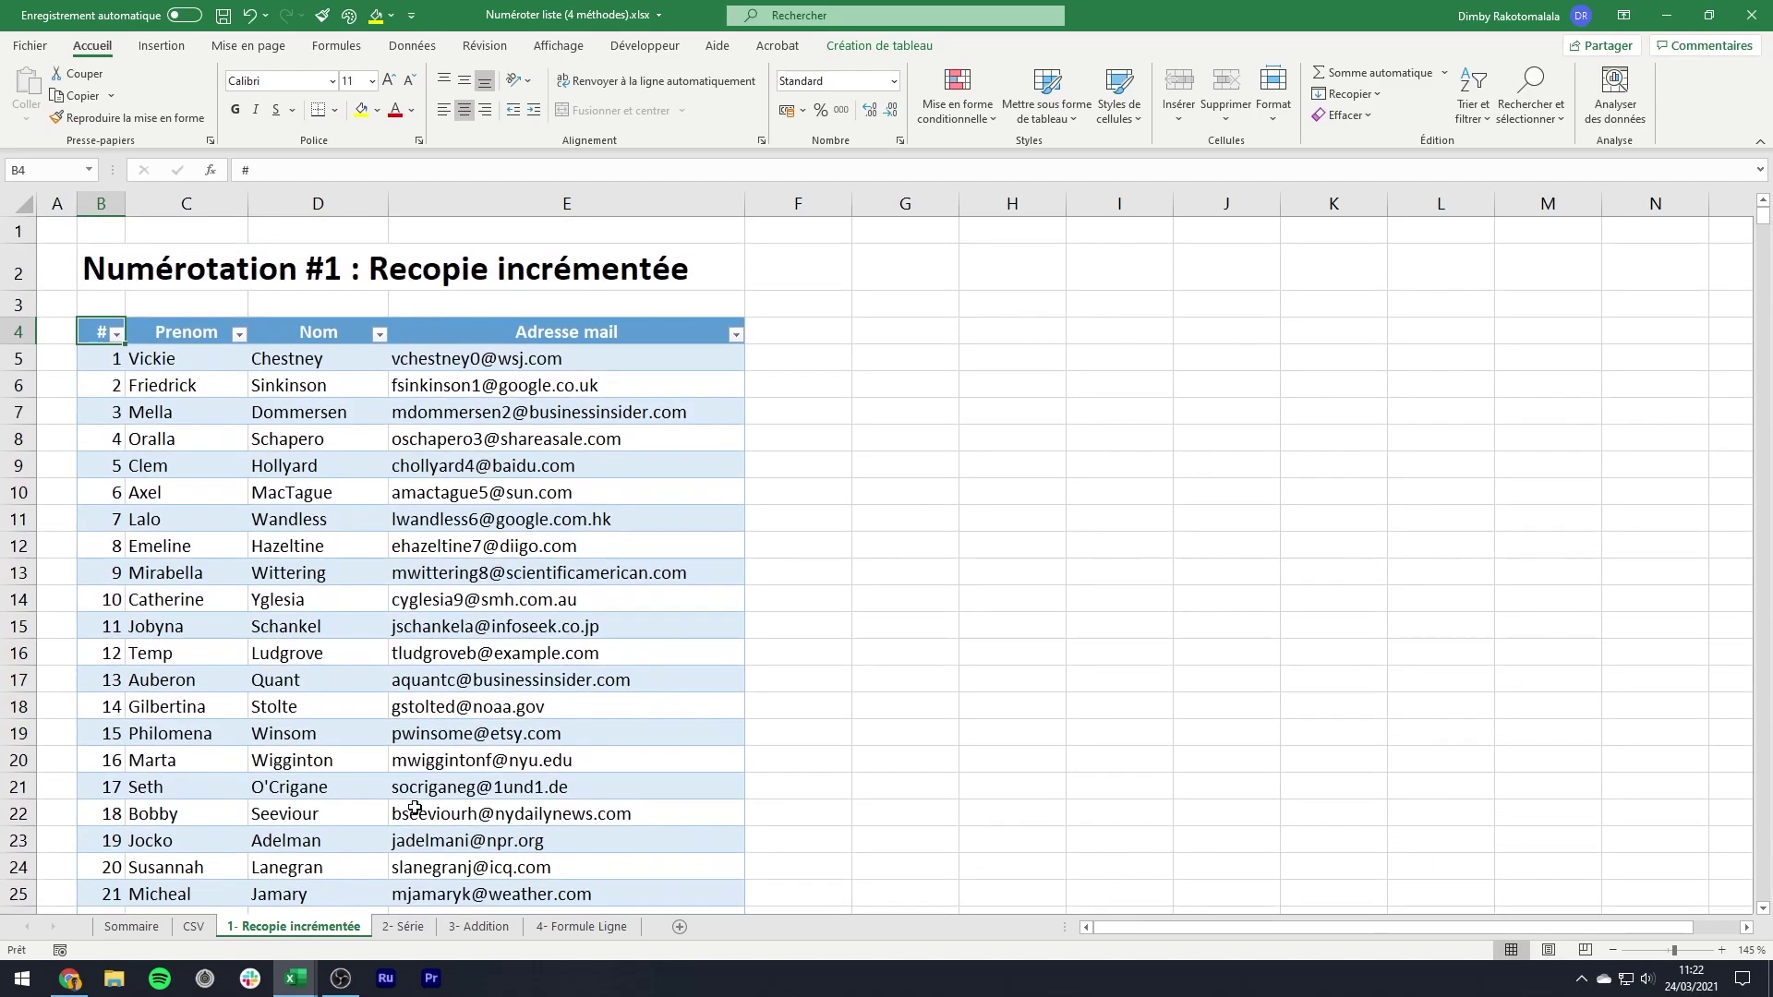
- Copy the table from the CSV sheet and paste it at B4 on the 2- Série sheet
click(194, 926)
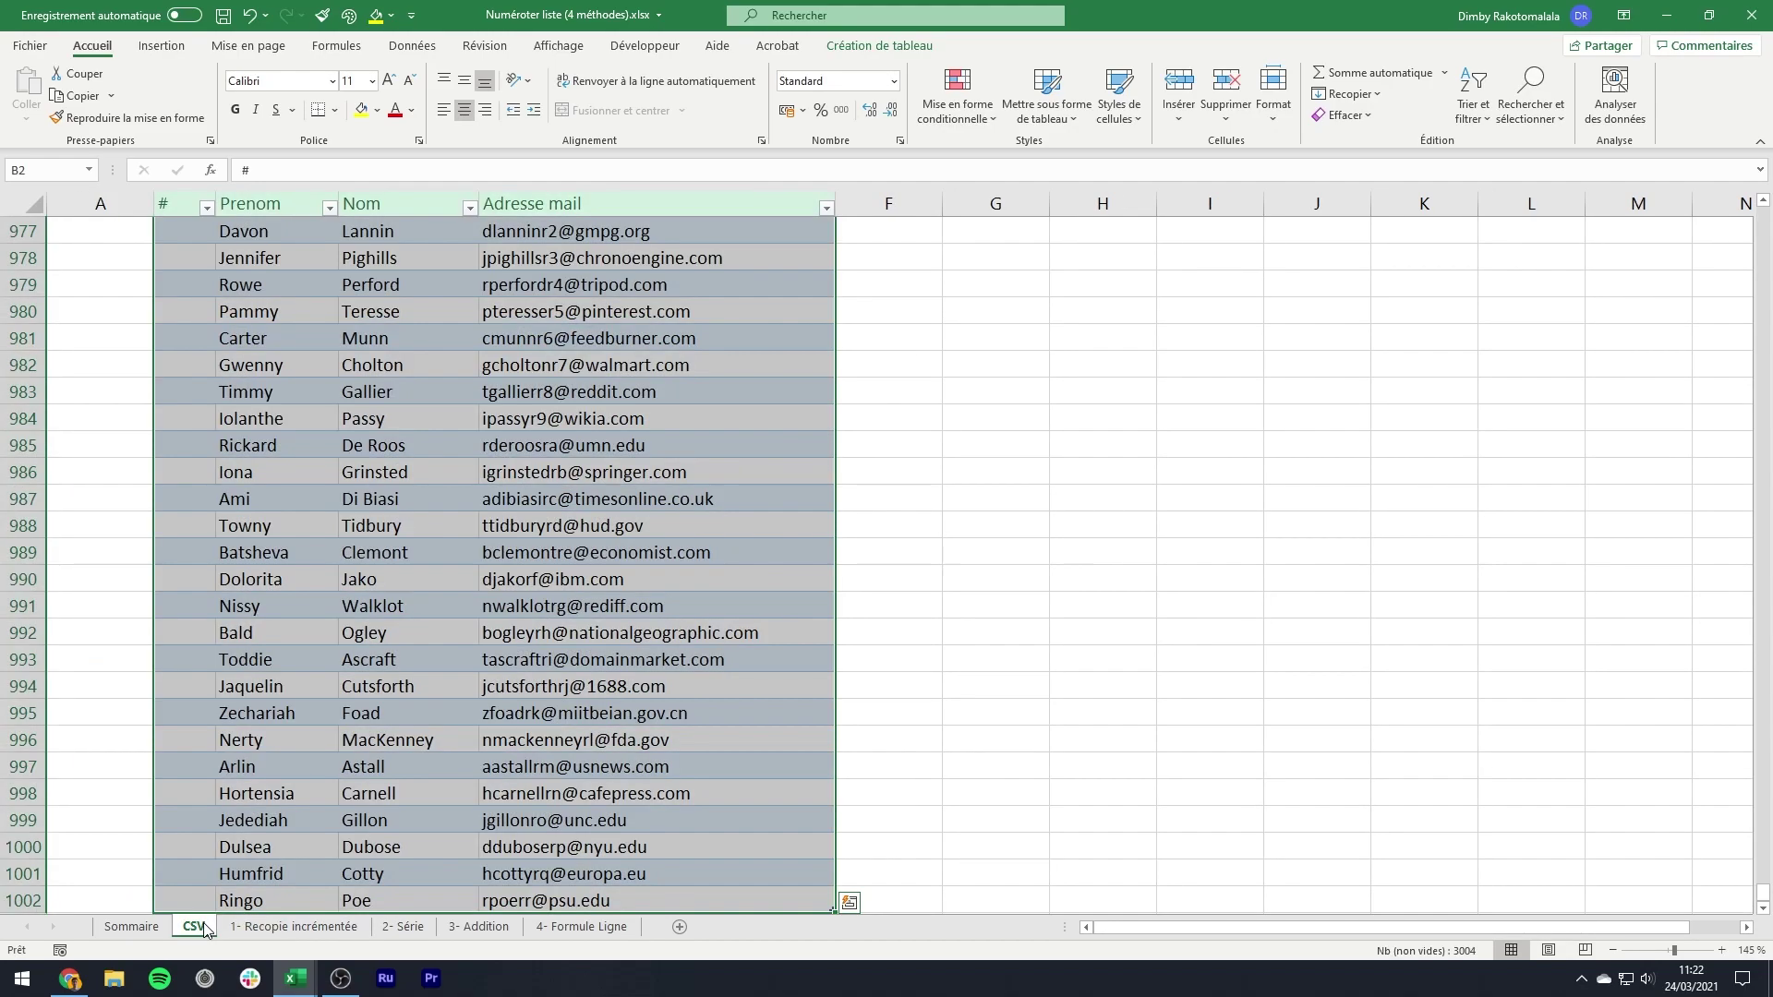
right_click(272, 572)
click(338, 42)
scroll(385, 377, up, 20)
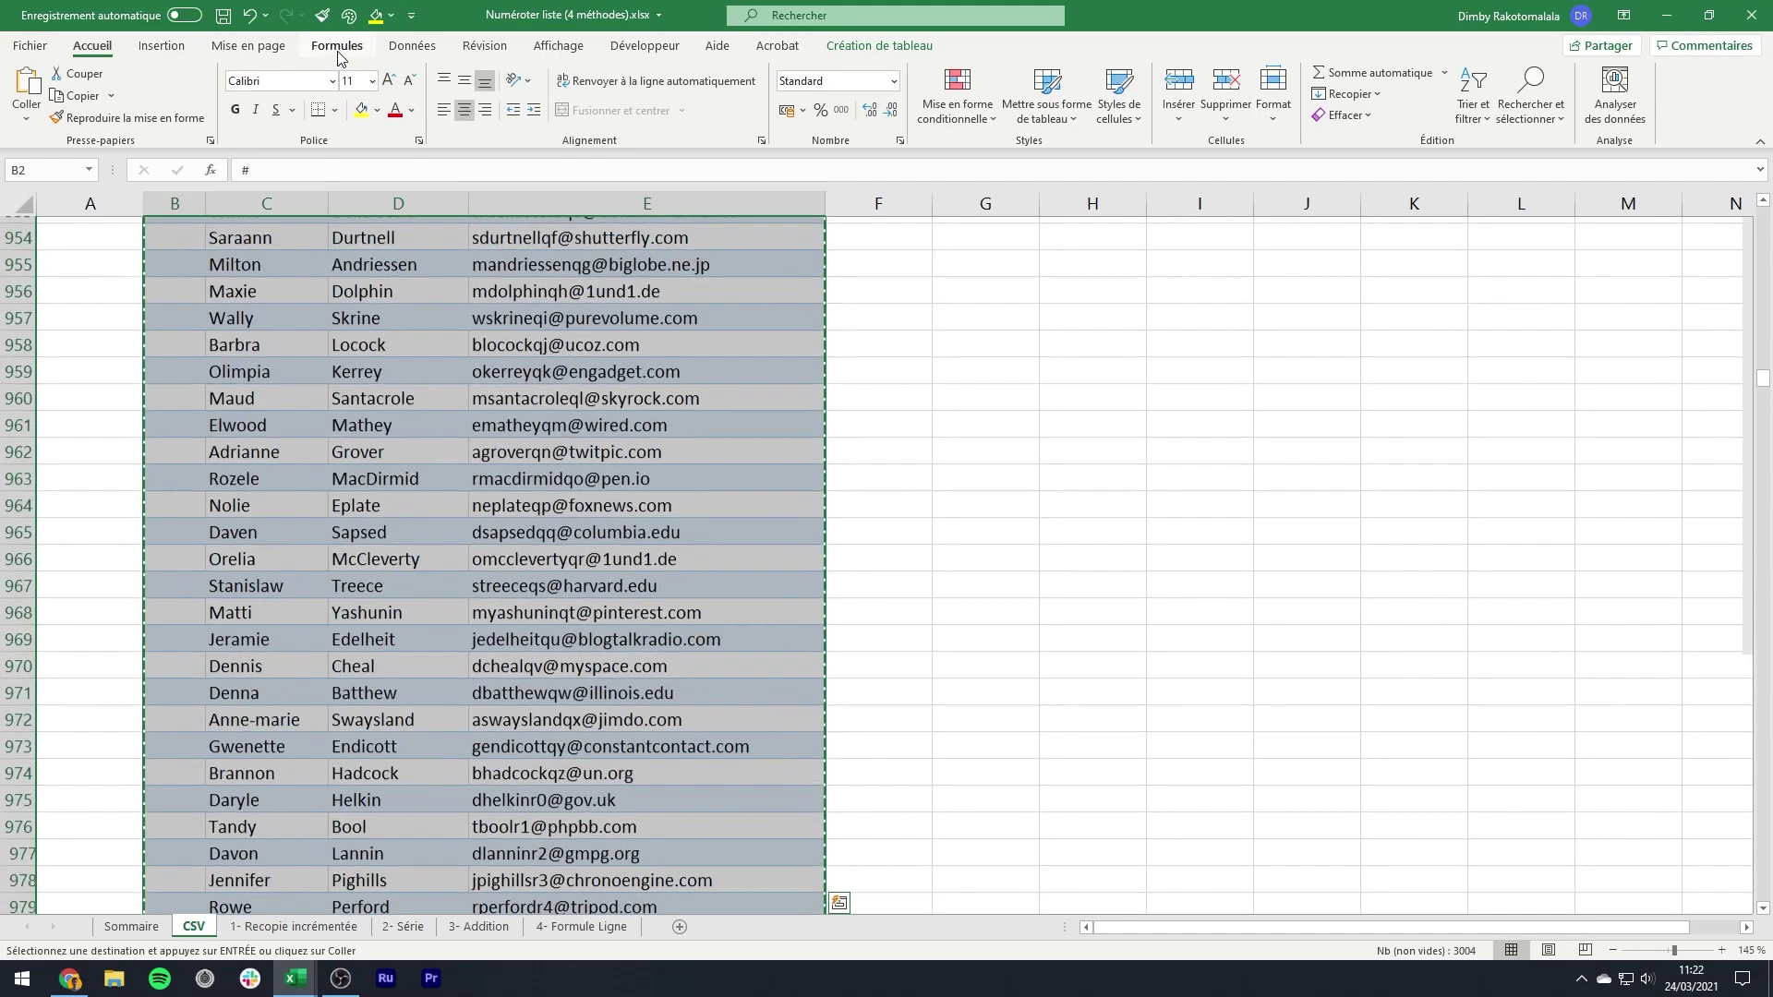
click(425, 928)
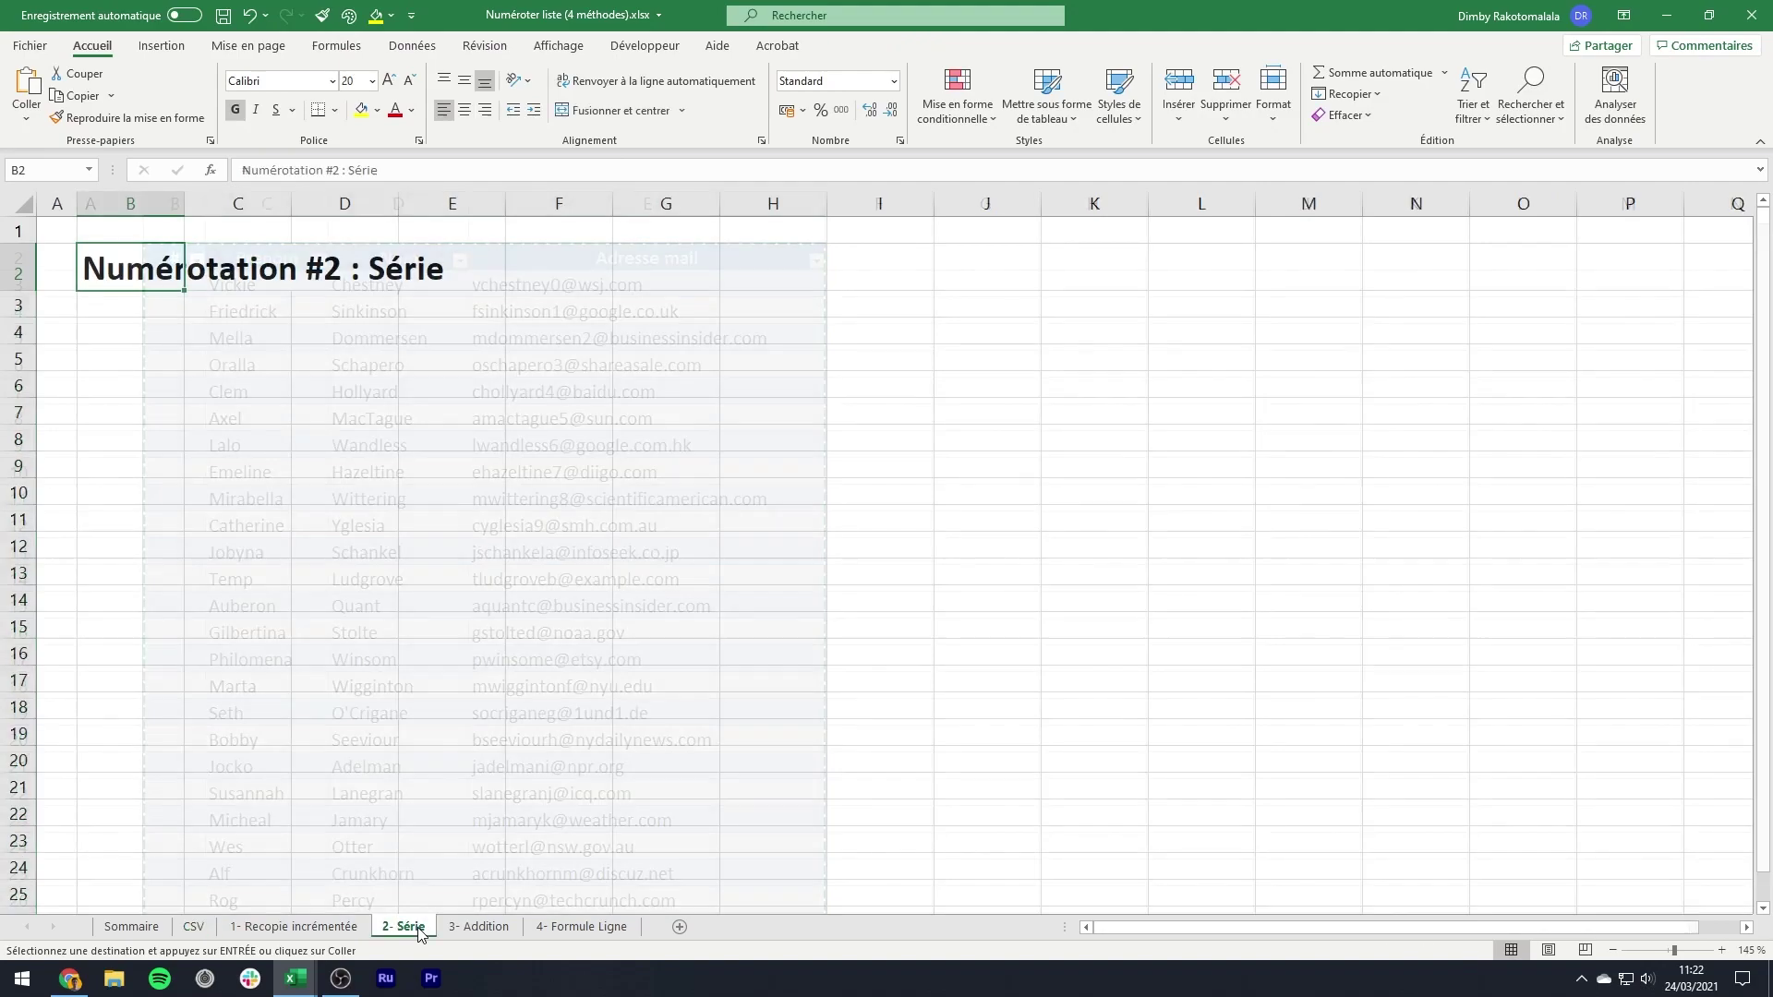
click(154, 321)
right_click(154, 321)
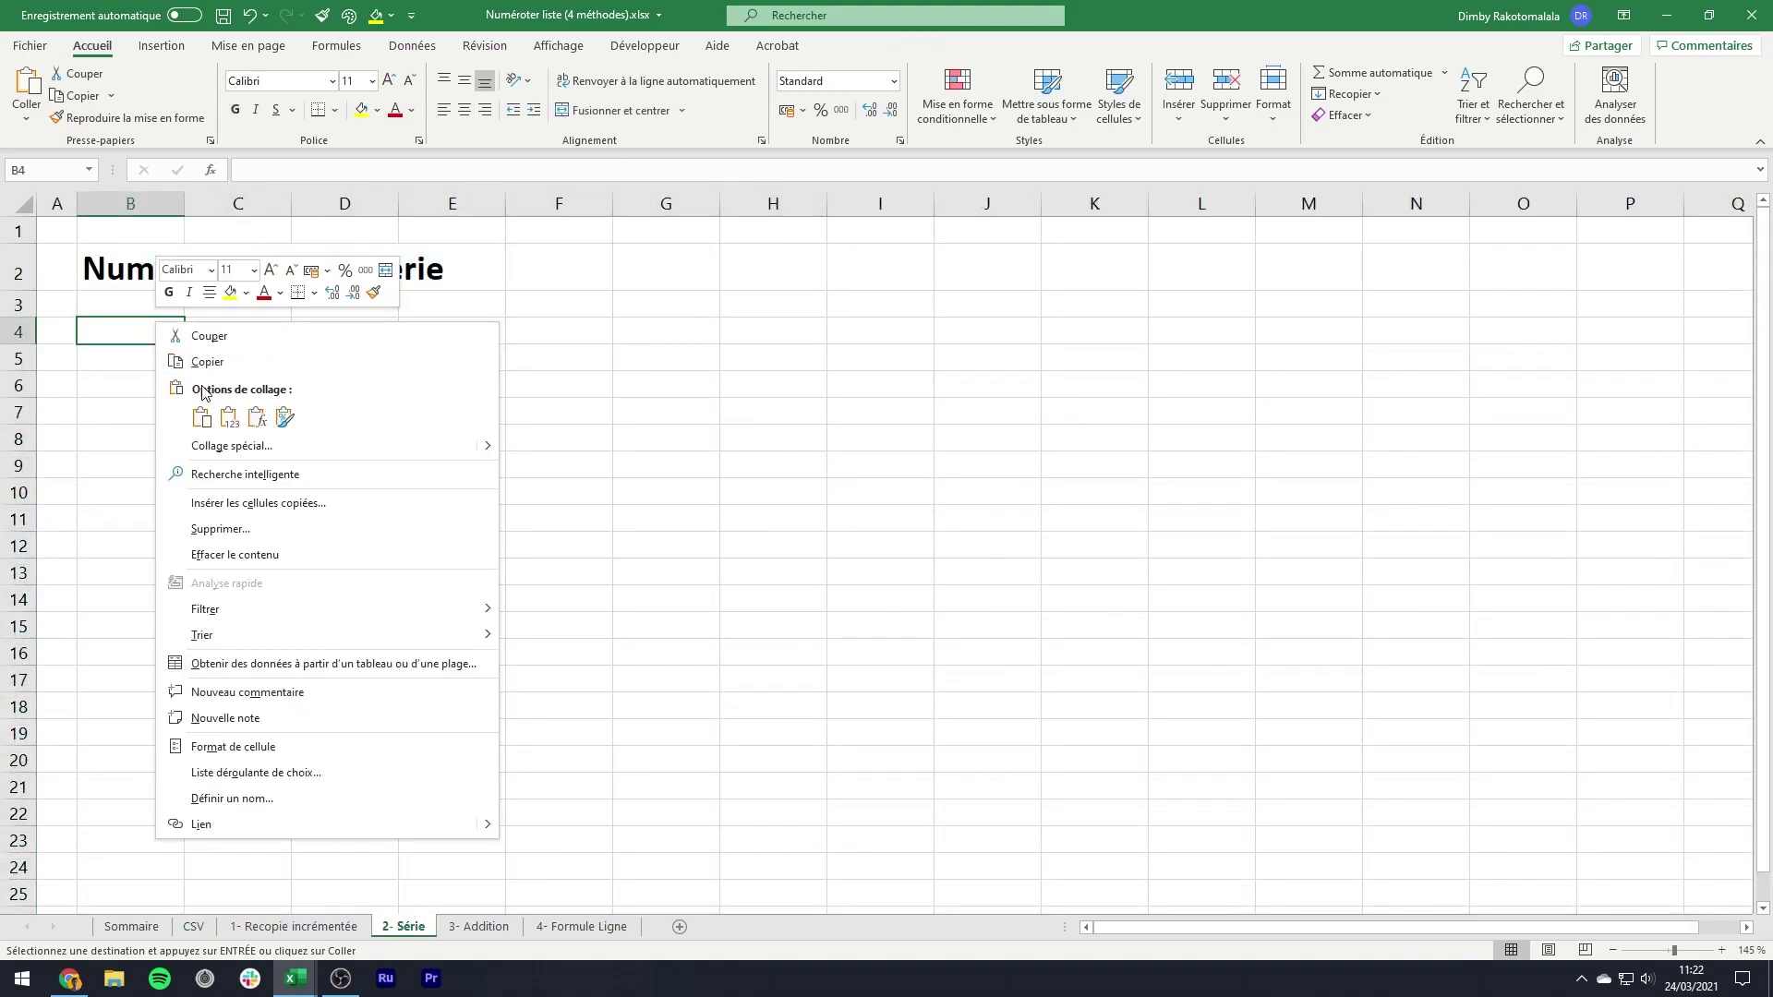
click(138, 333)
key(ctrl+v)
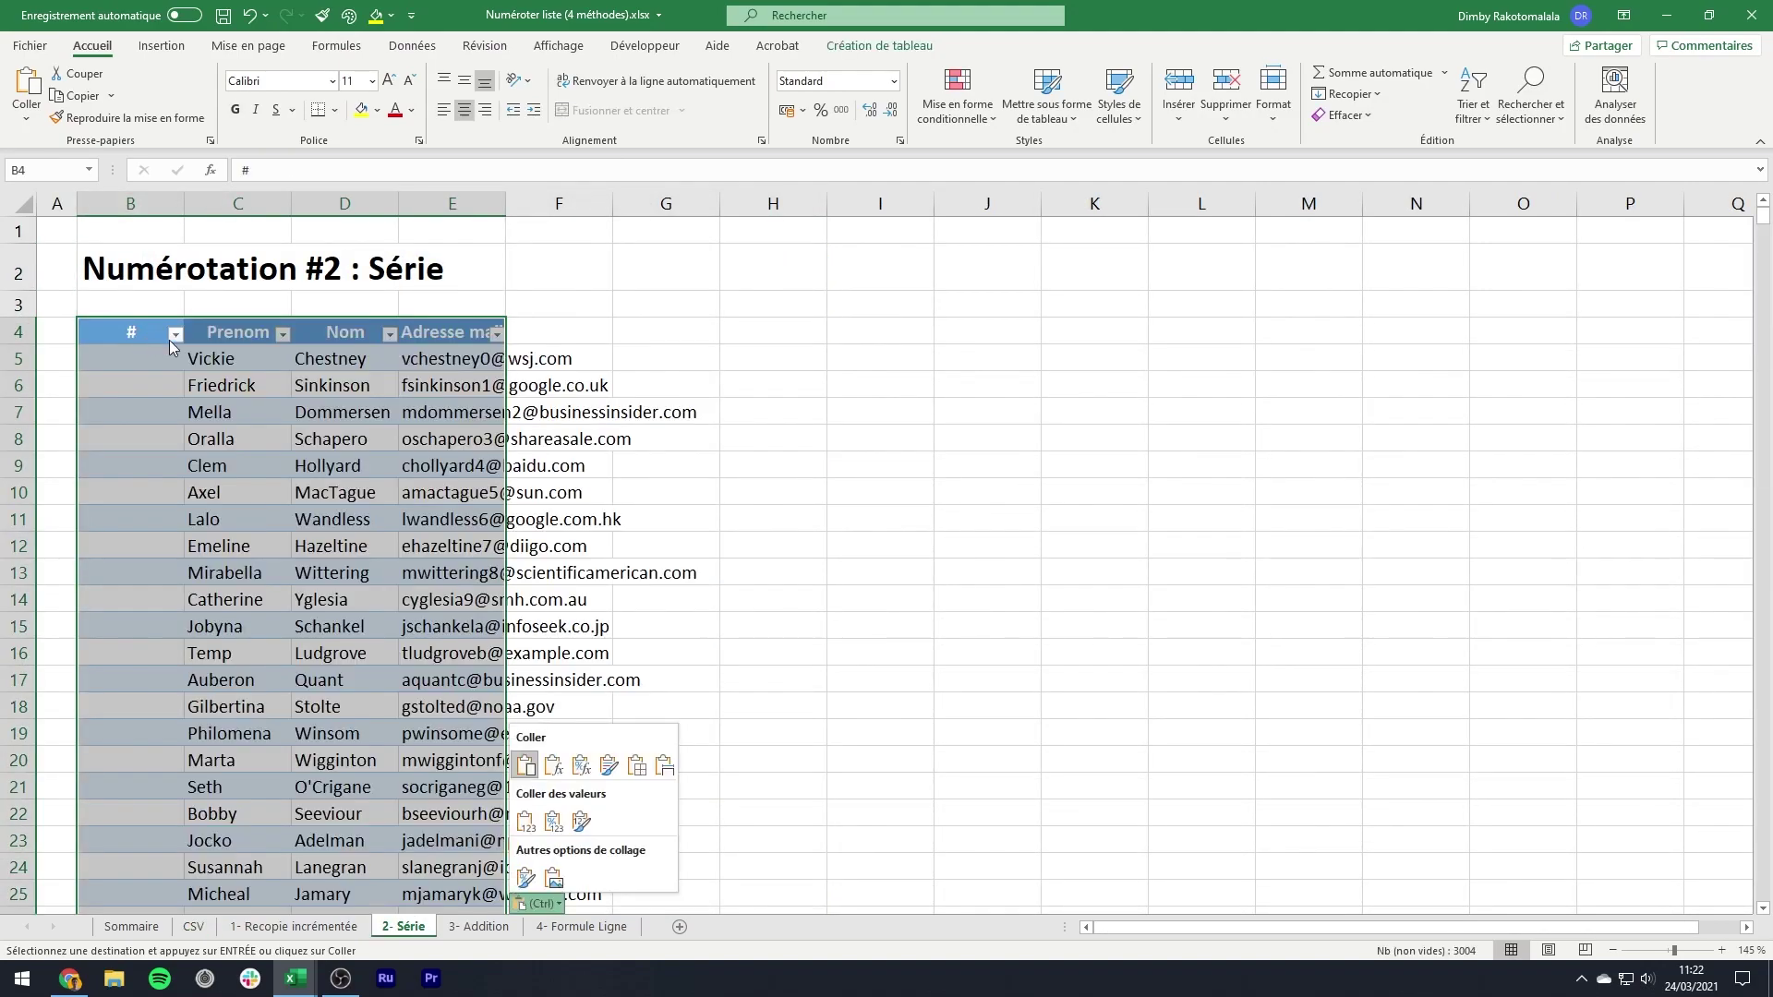
key(Escape)
- AutoFit columns C to E and narrow the empty # column B
drag(238, 204, 401, 204)
double_click(400, 204)
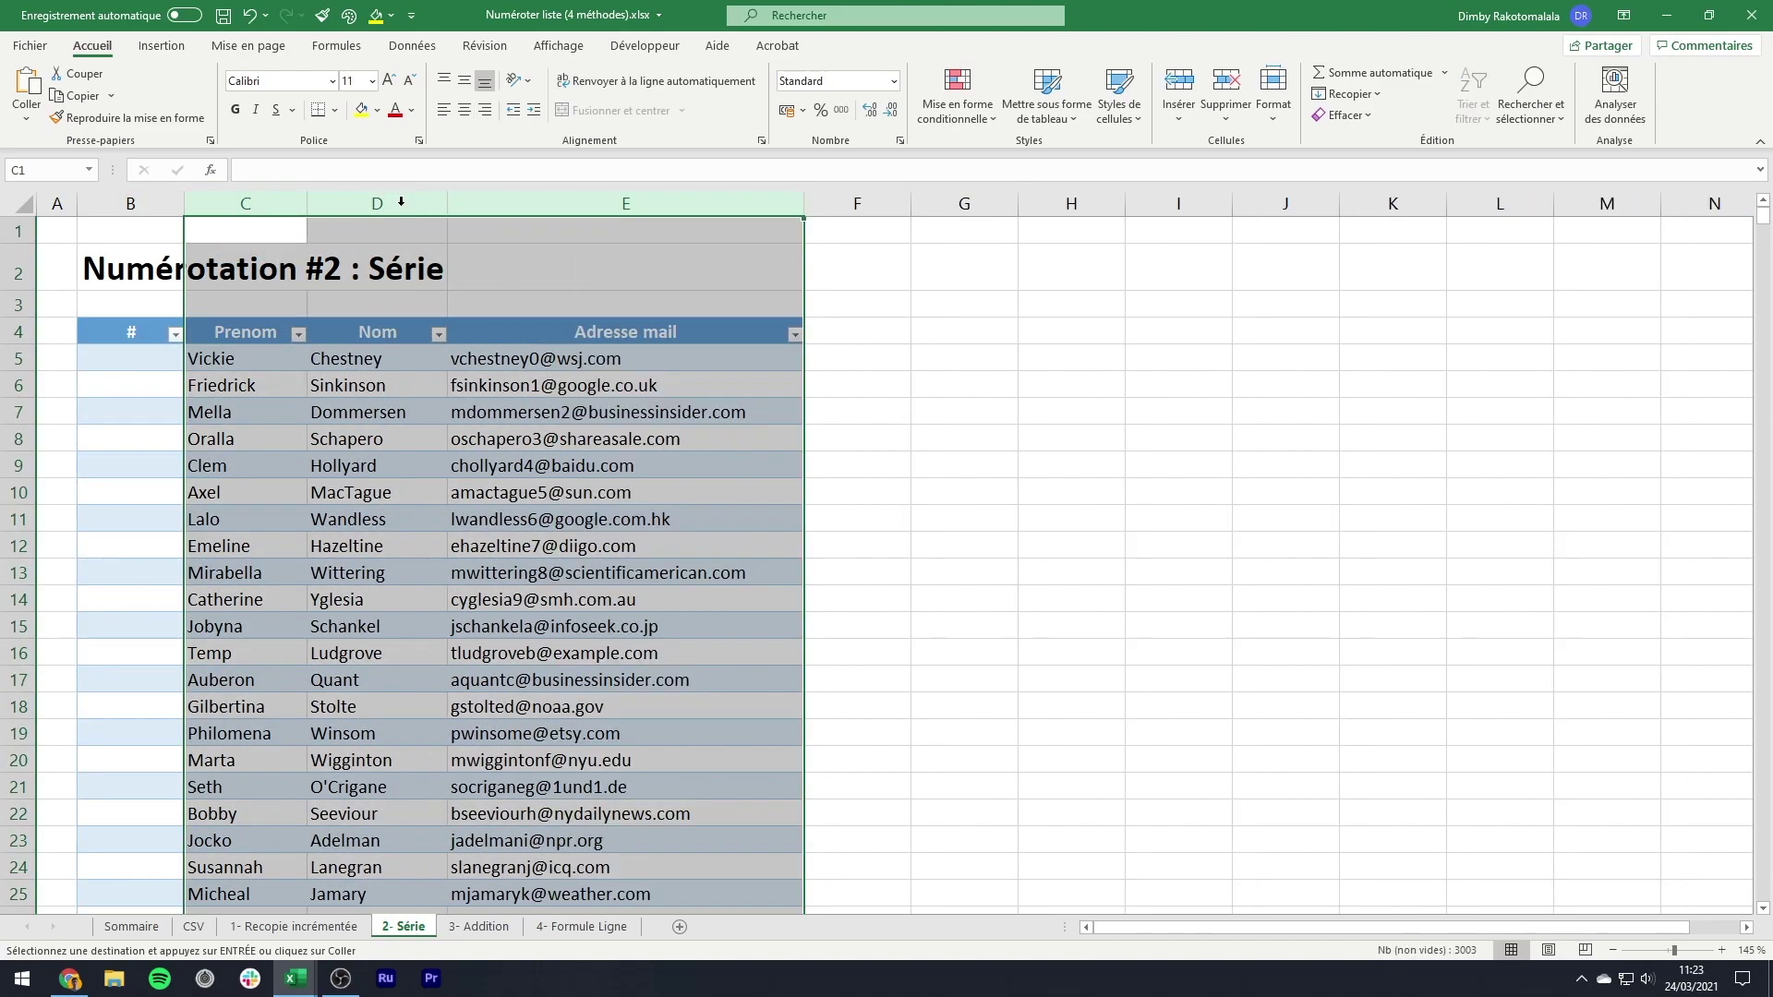
click(328, 263)
drag(182, 204, 136, 204)
click(121, 358)
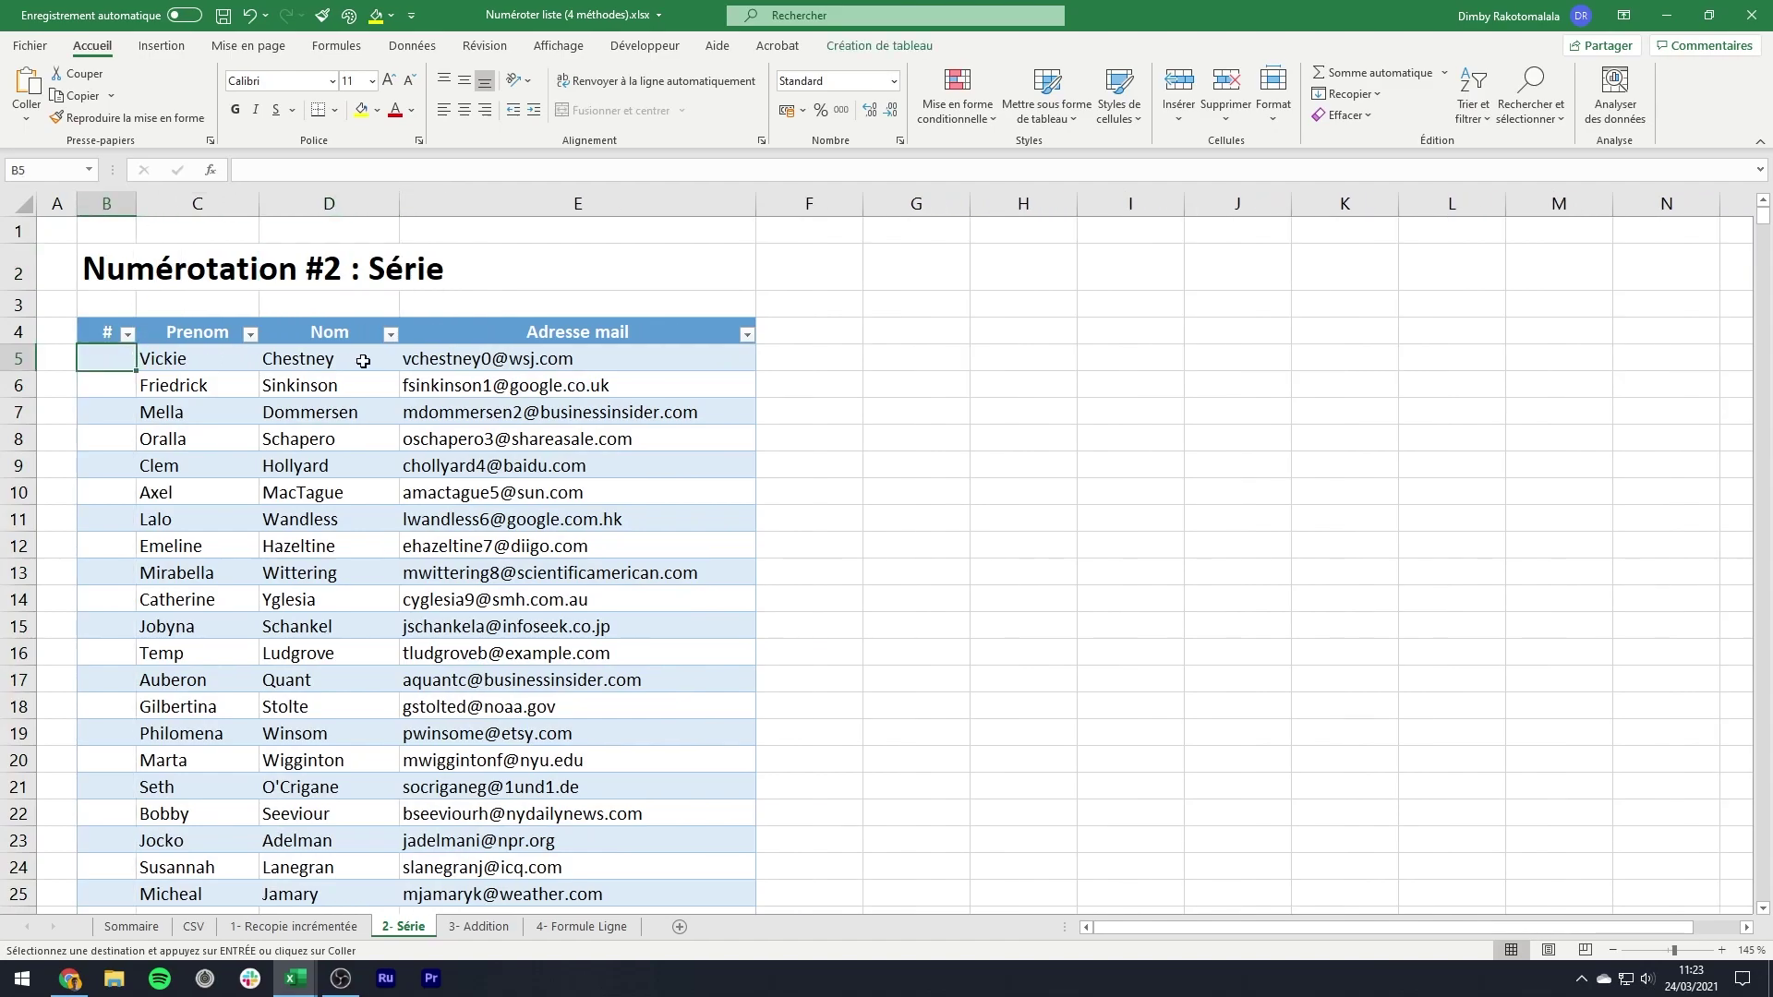
- Enter 1 in B5 and fill a linear column series, step 1, ending at 1000
text(1)
key(Return)
key(Up)
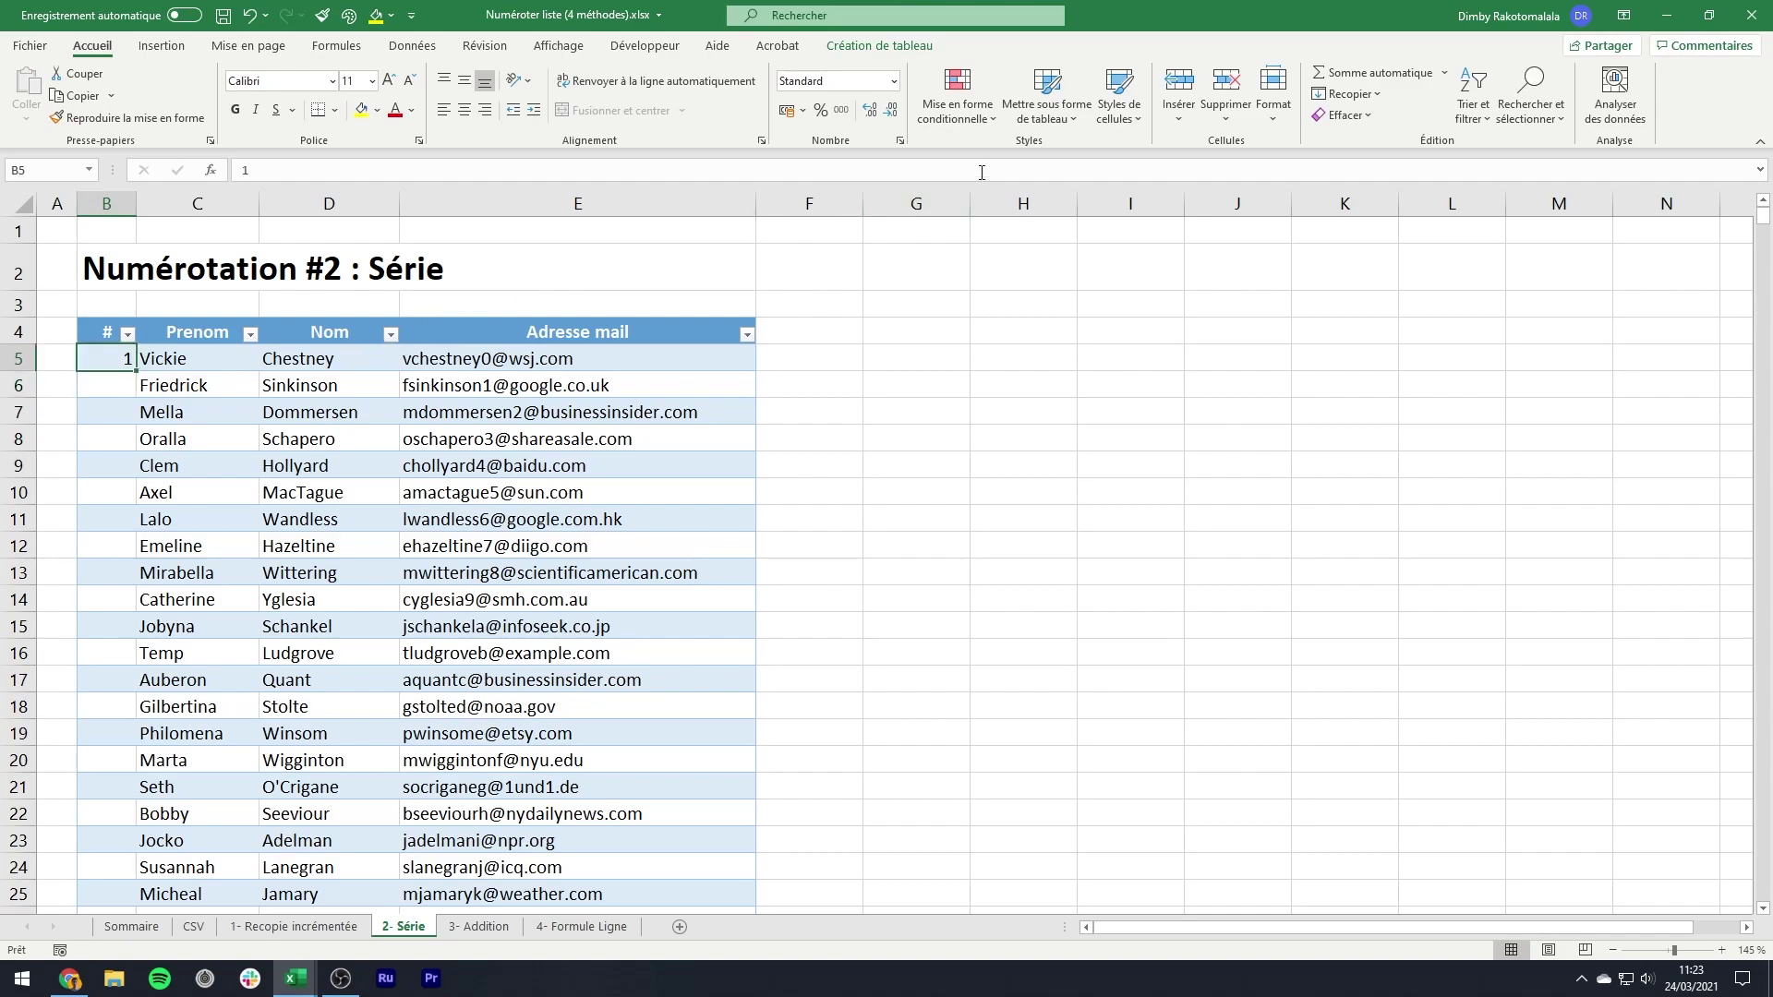
click(1350, 94)
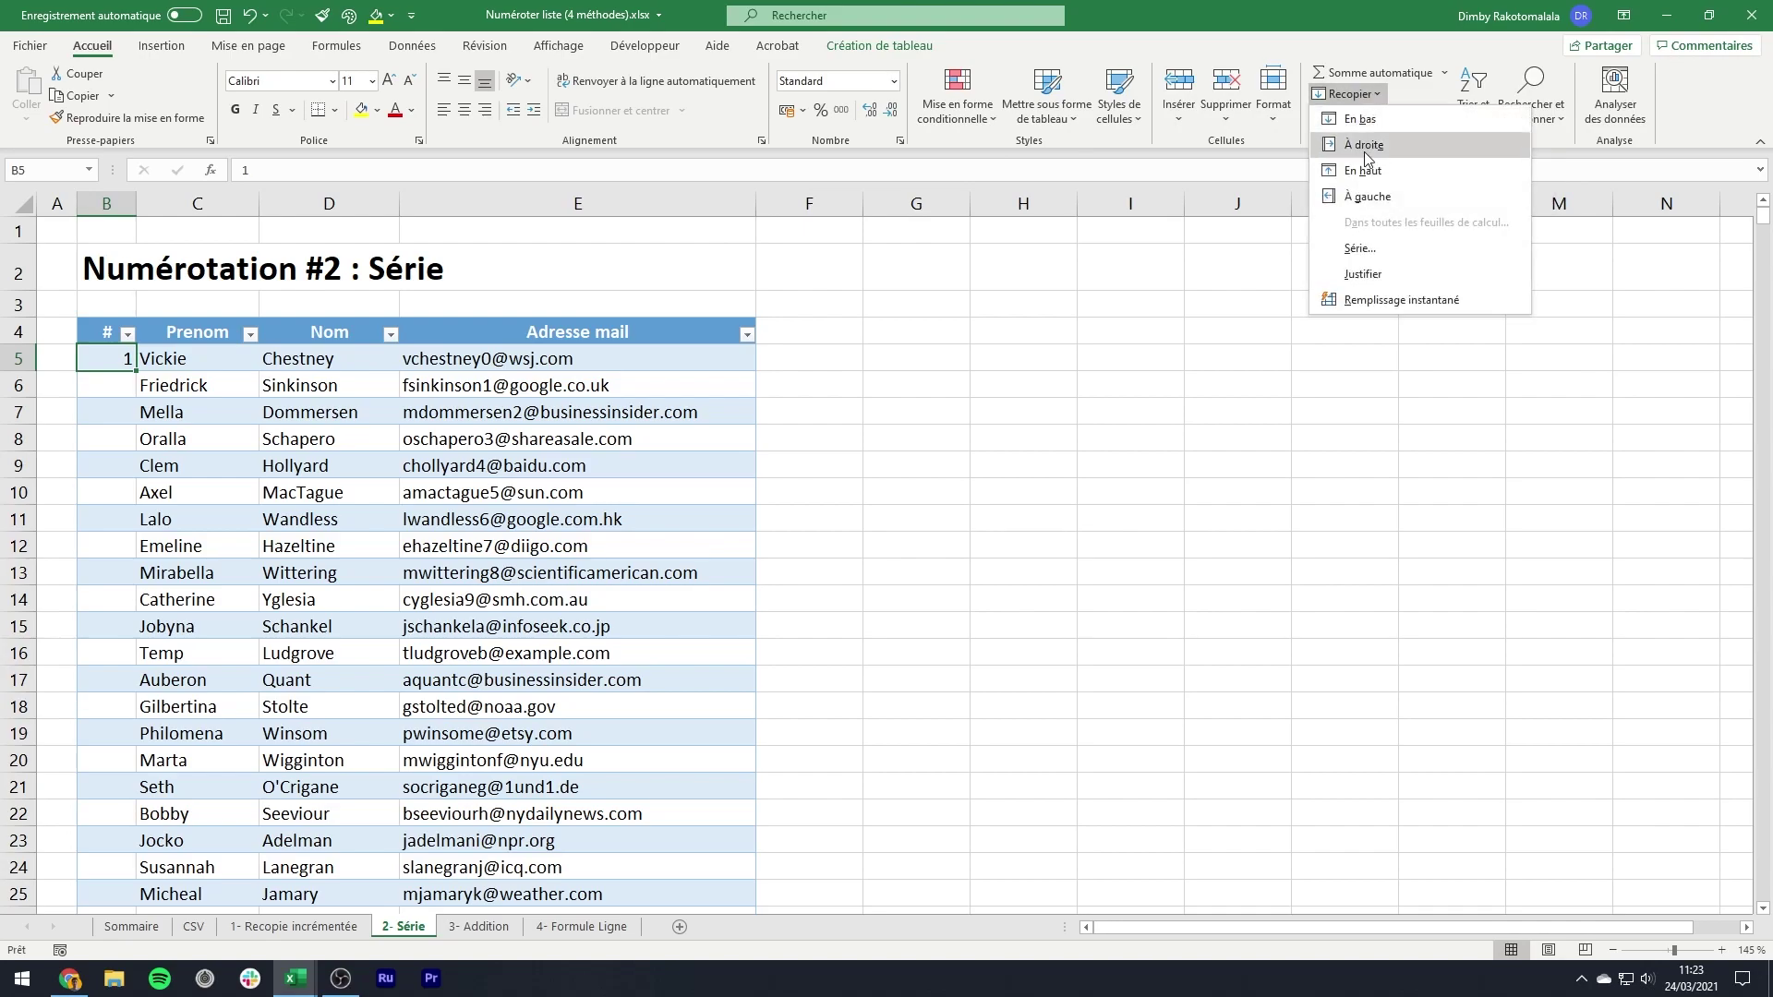
click(1359, 248)
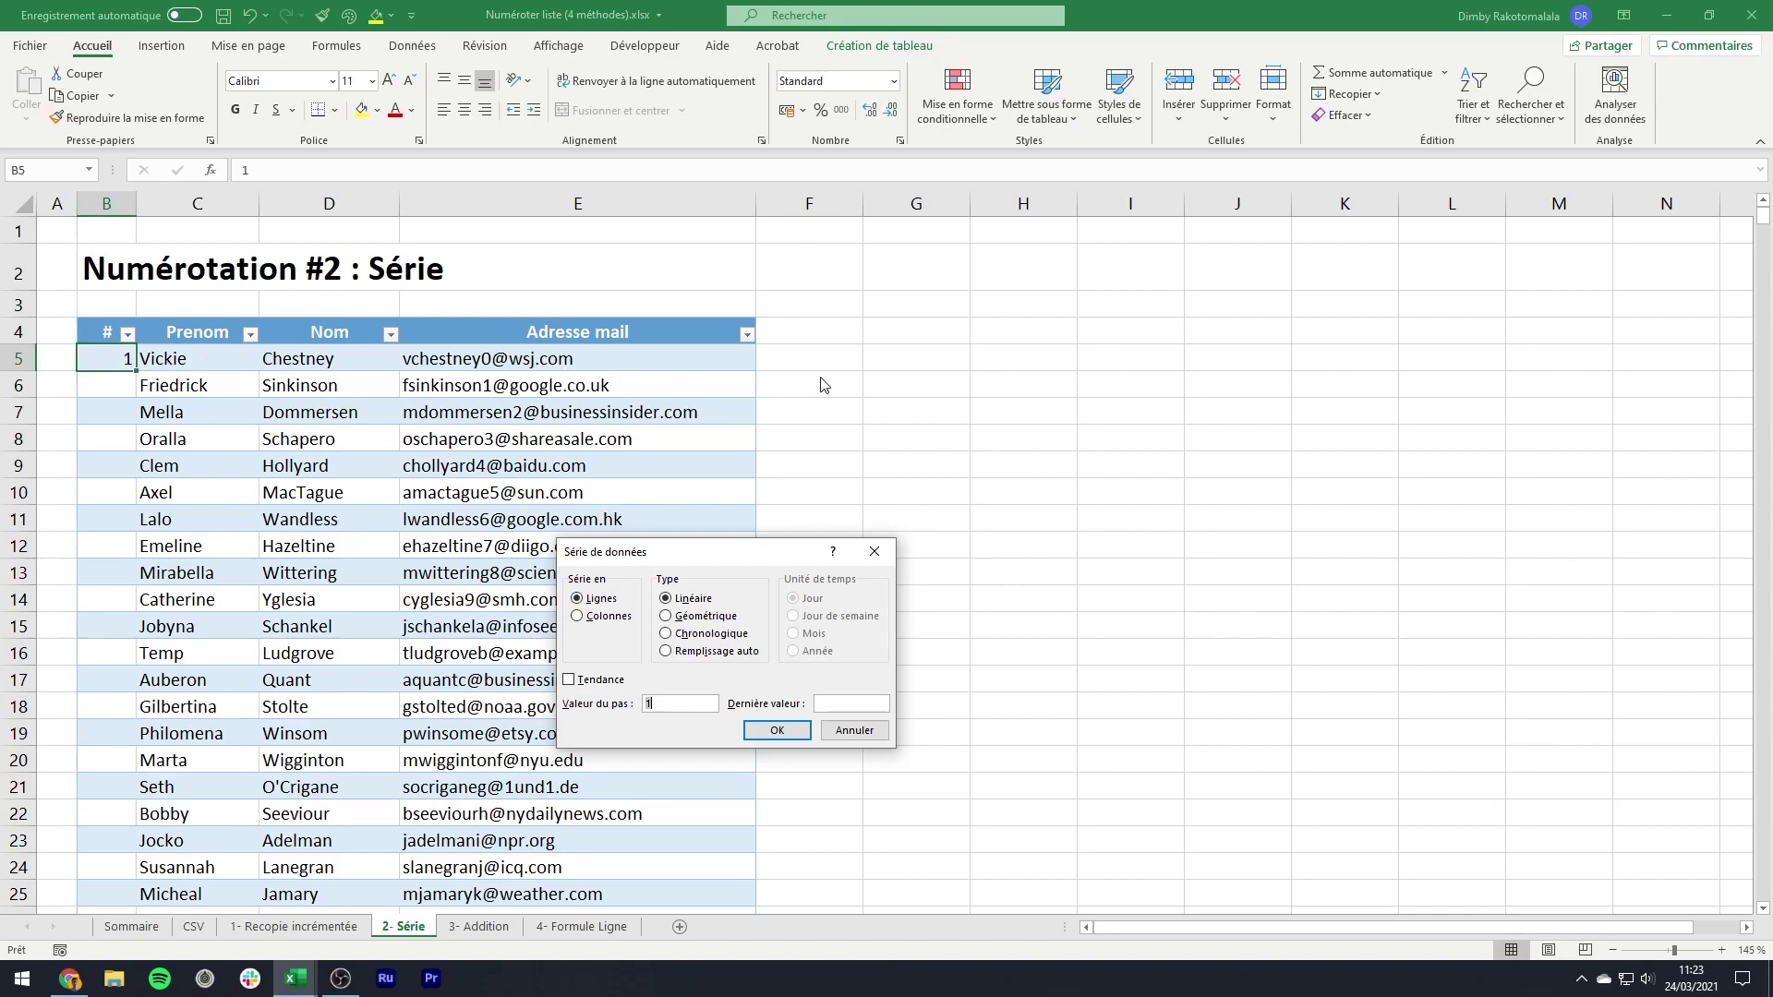
click(591, 625)
click(678, 710)
text(000)
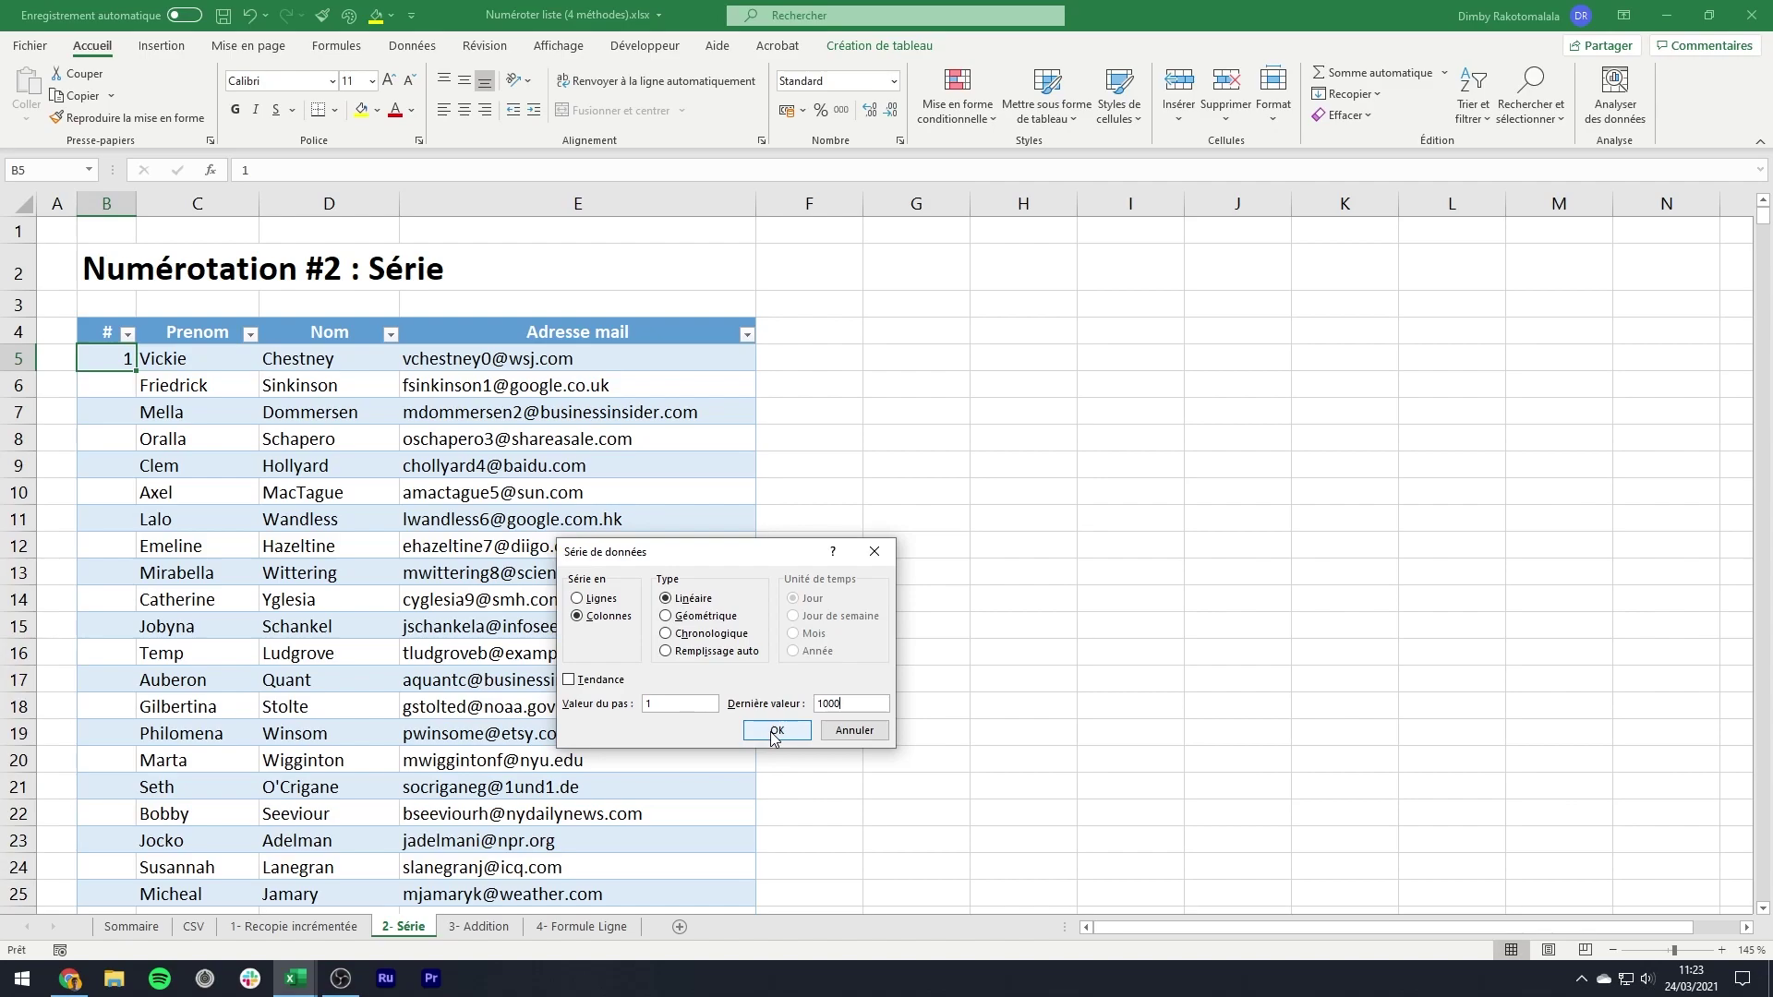
click(776, 732)
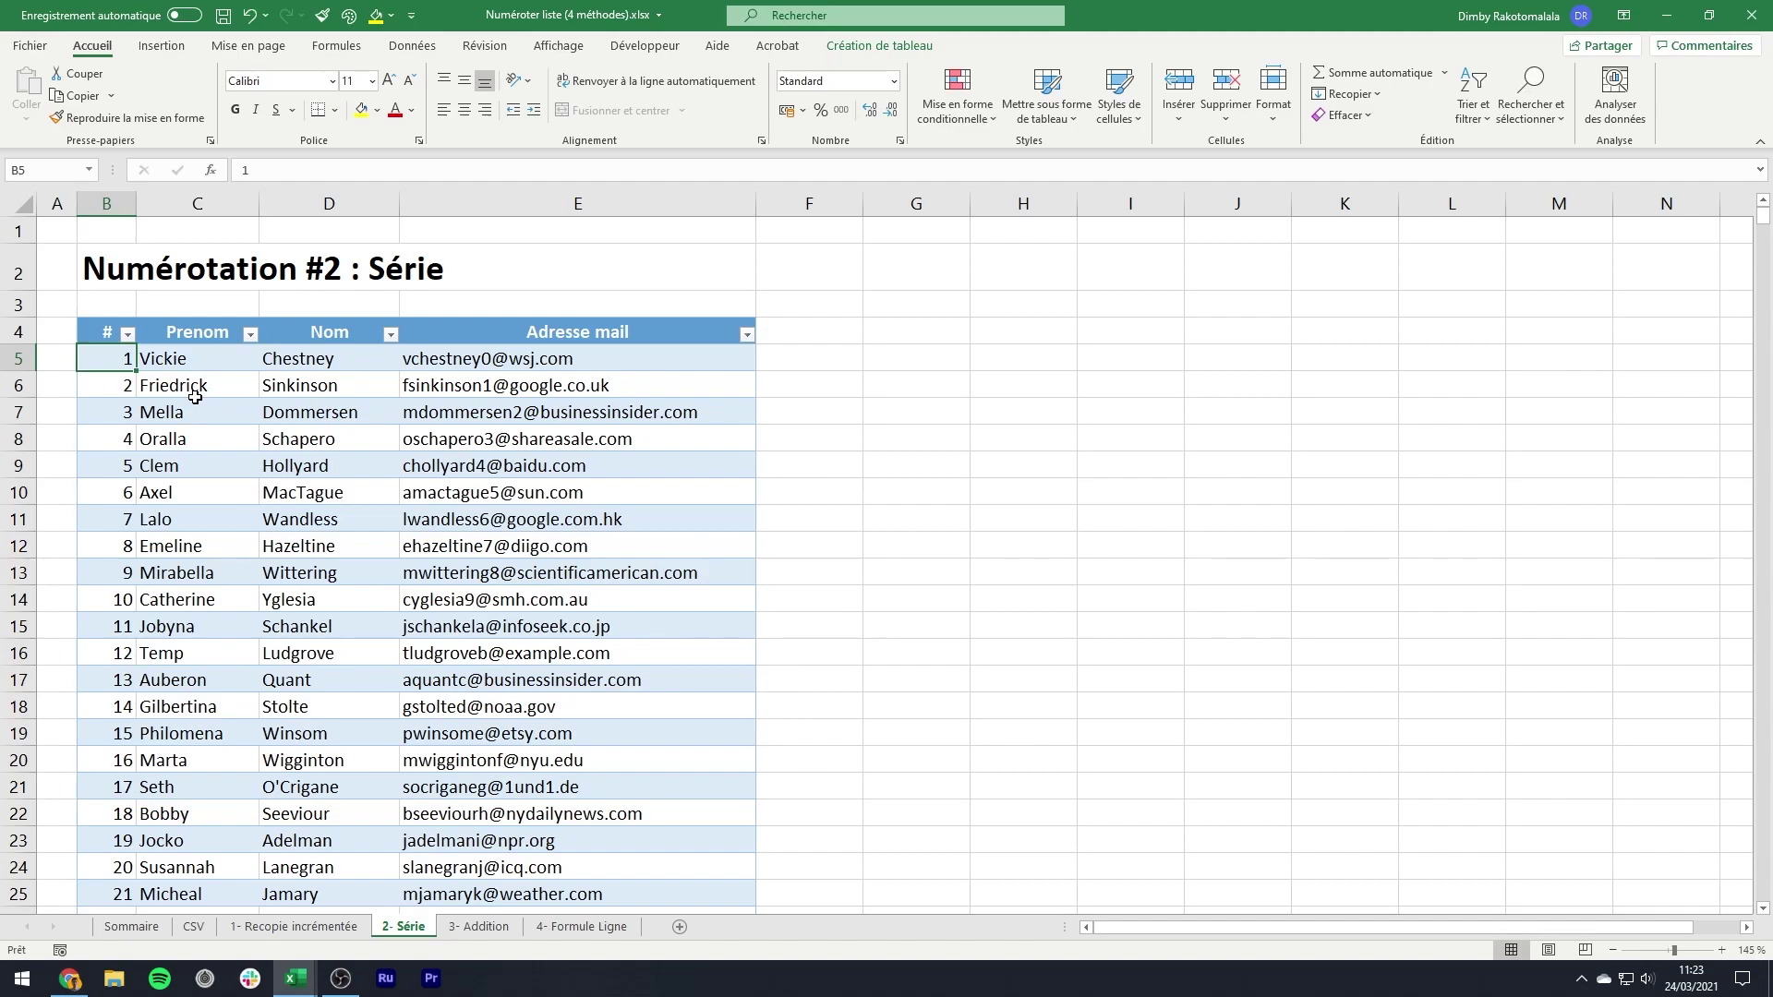
key(ctrl+Down)
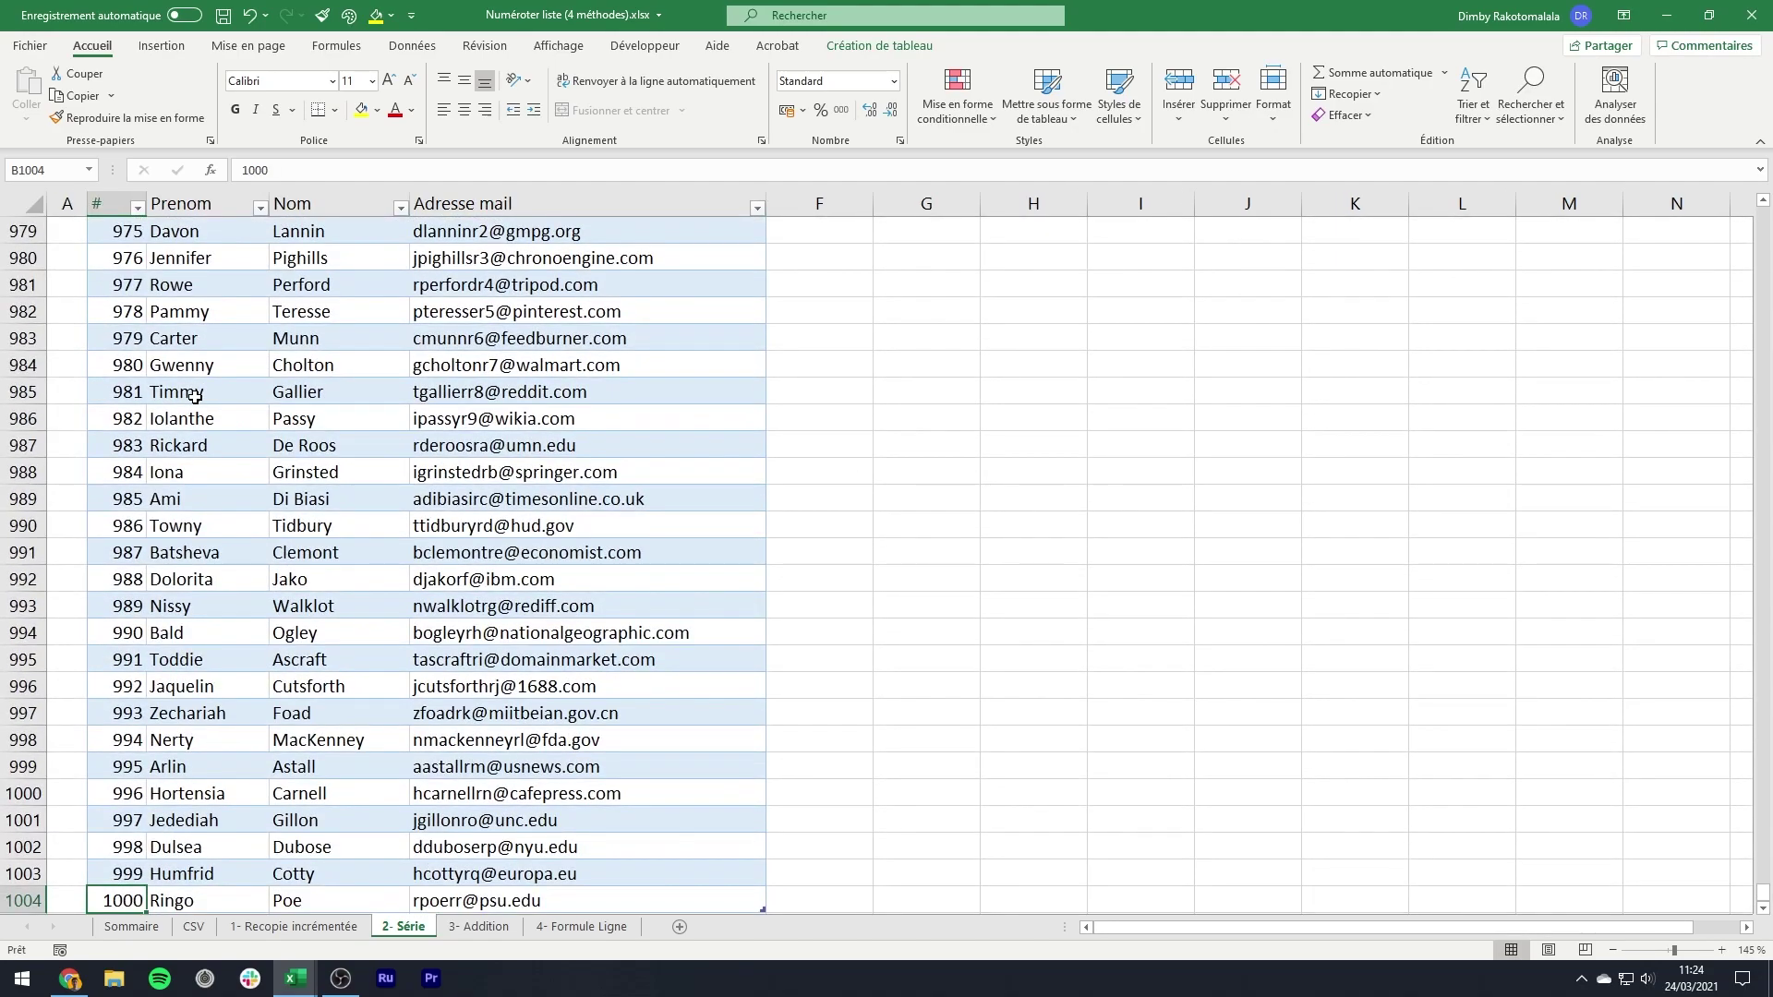
key(ctrl+Up)
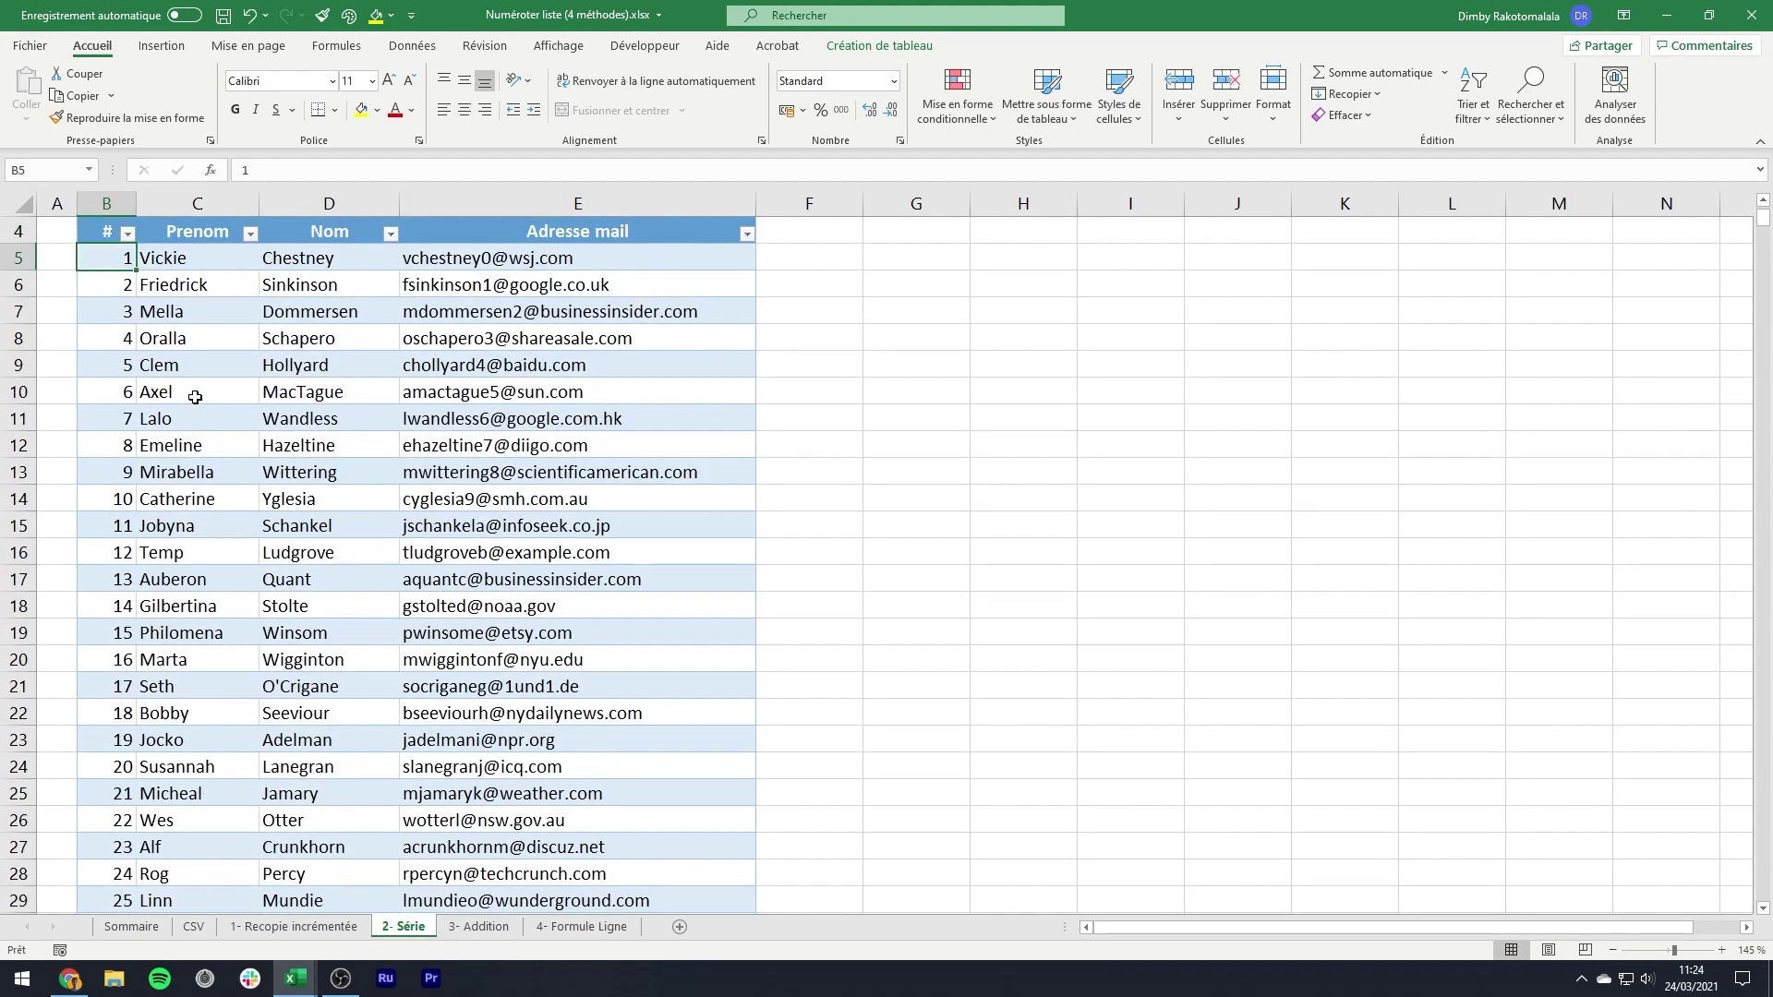
scroll(196, 397, up, 1)
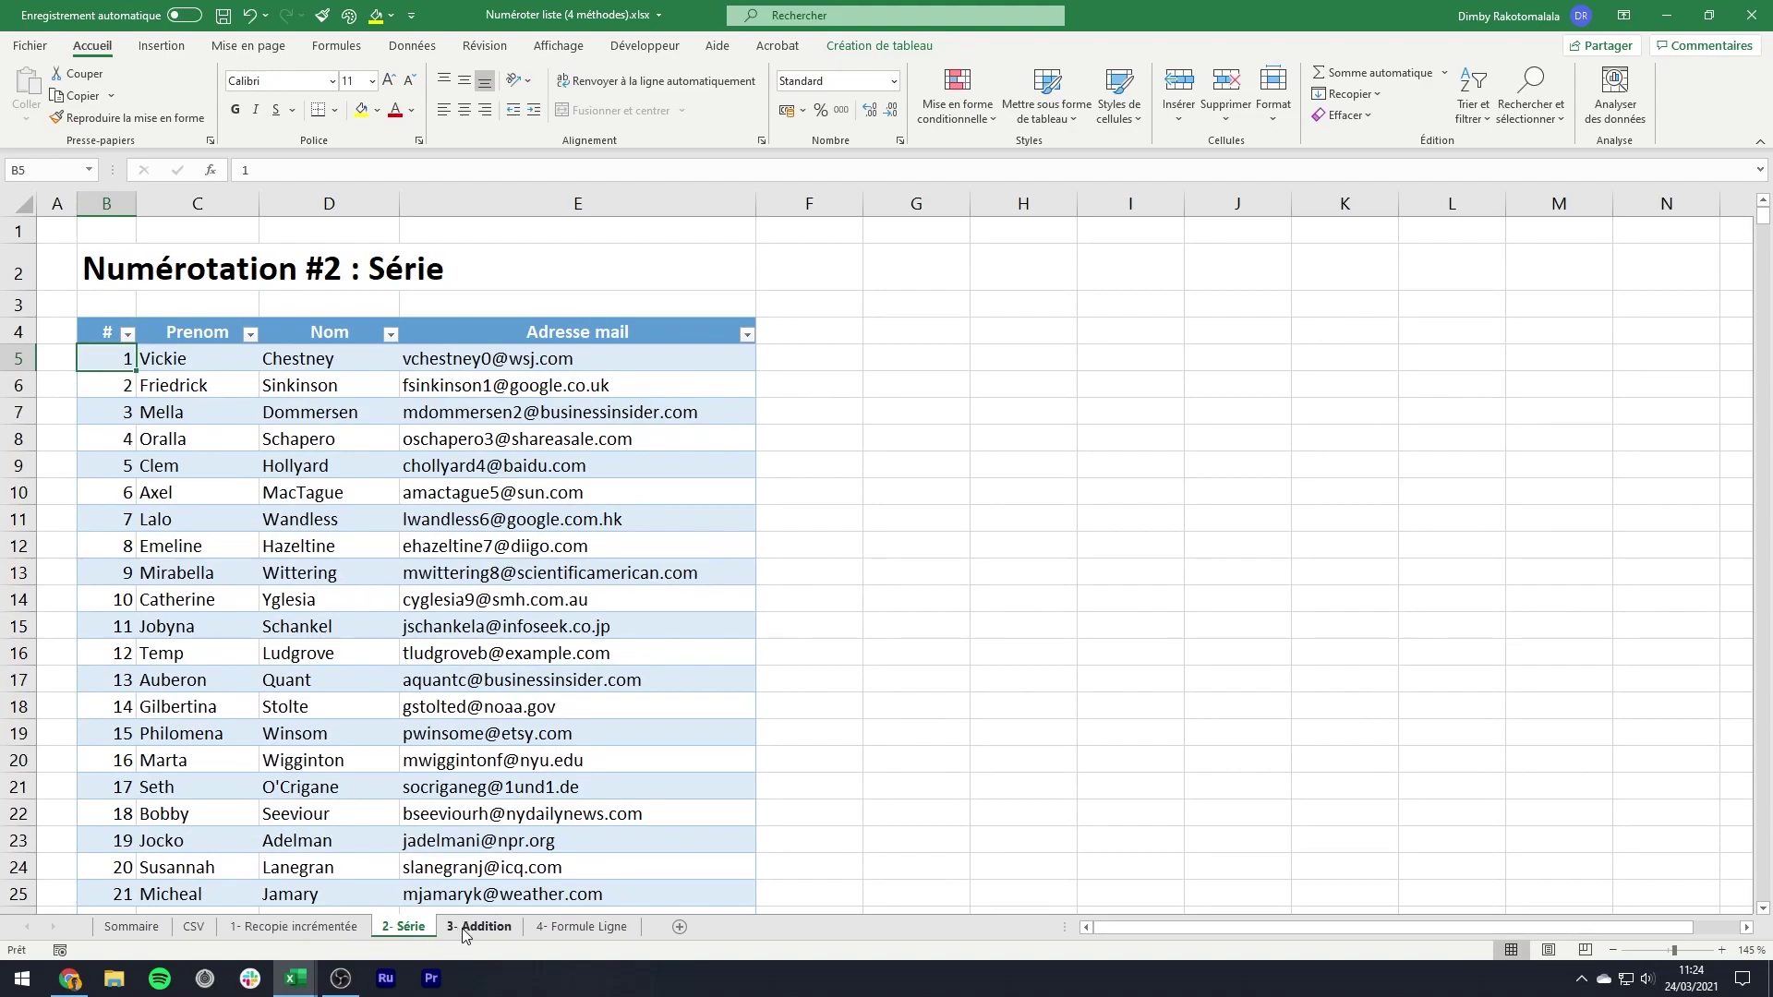
click(203, 925)
- Copy the CSV names and e-mails table and paste it at B16 on 3- Addition
right_click(277, 450)
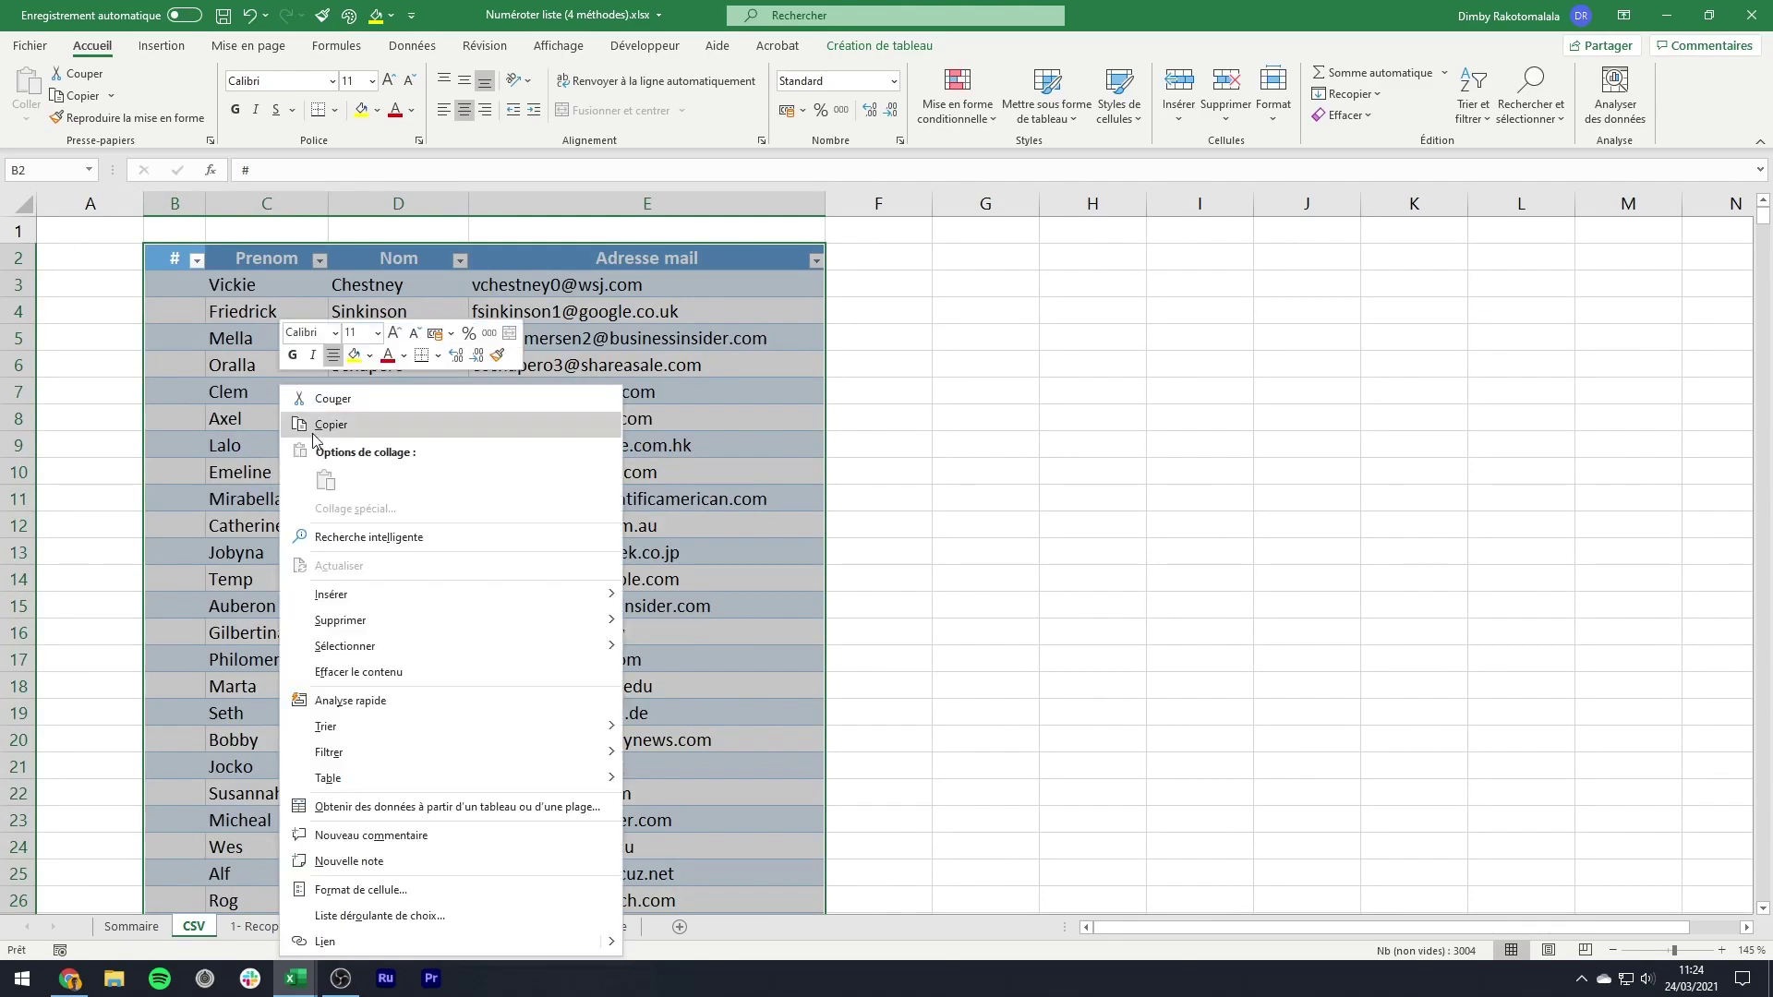
click(324, 425)
click(478, 926)
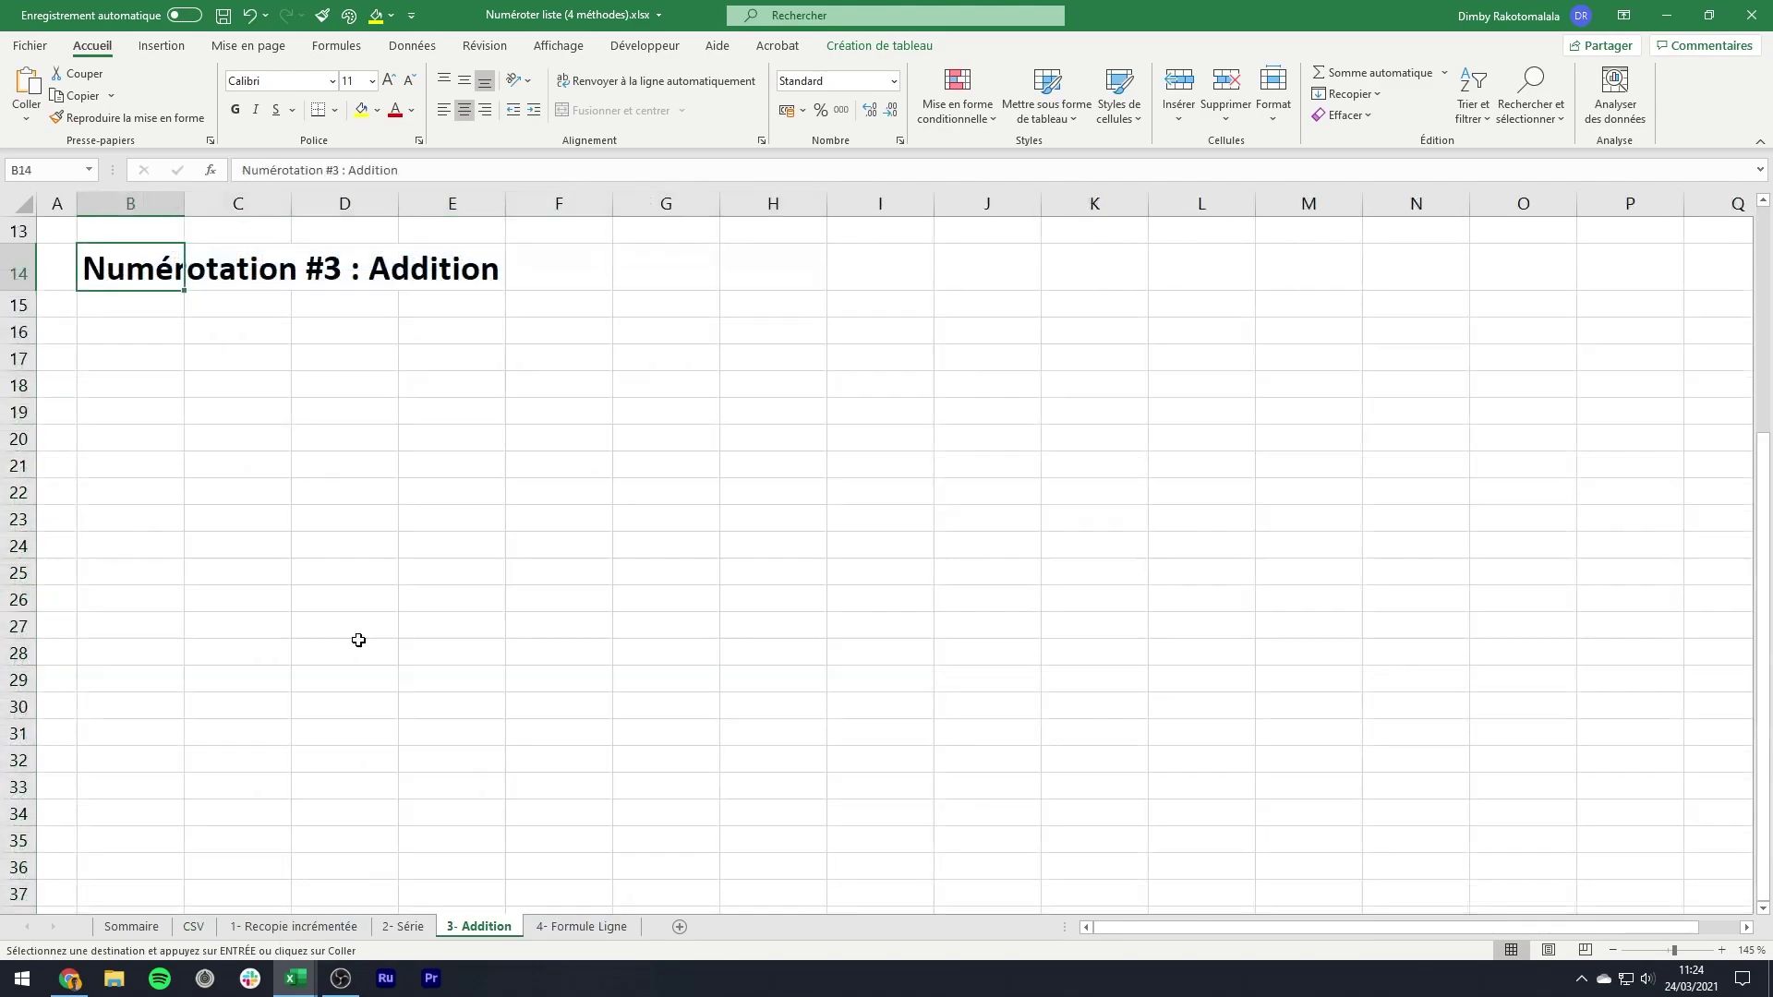
click(144, 330)
key(ctrl+v)
- Autofit columns C to E to their contents and narrow column B
click(242, 335)
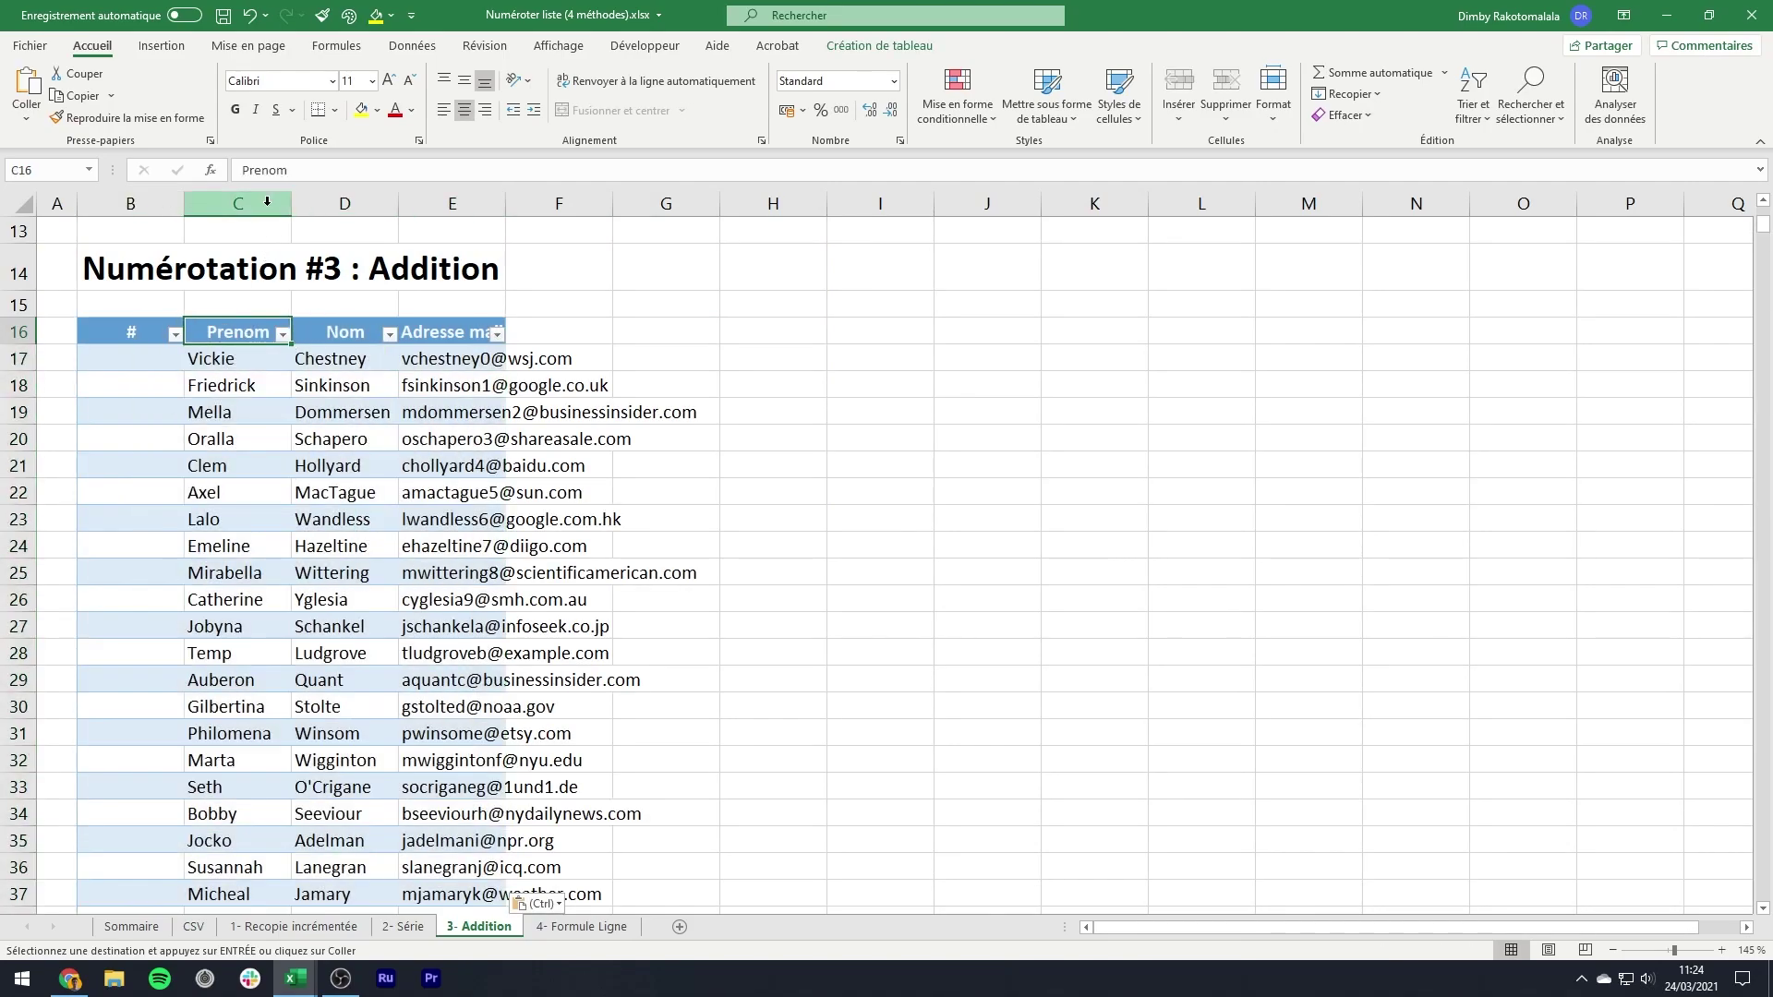
drag(267, 202, 452, 201)
double_click(398, 201)
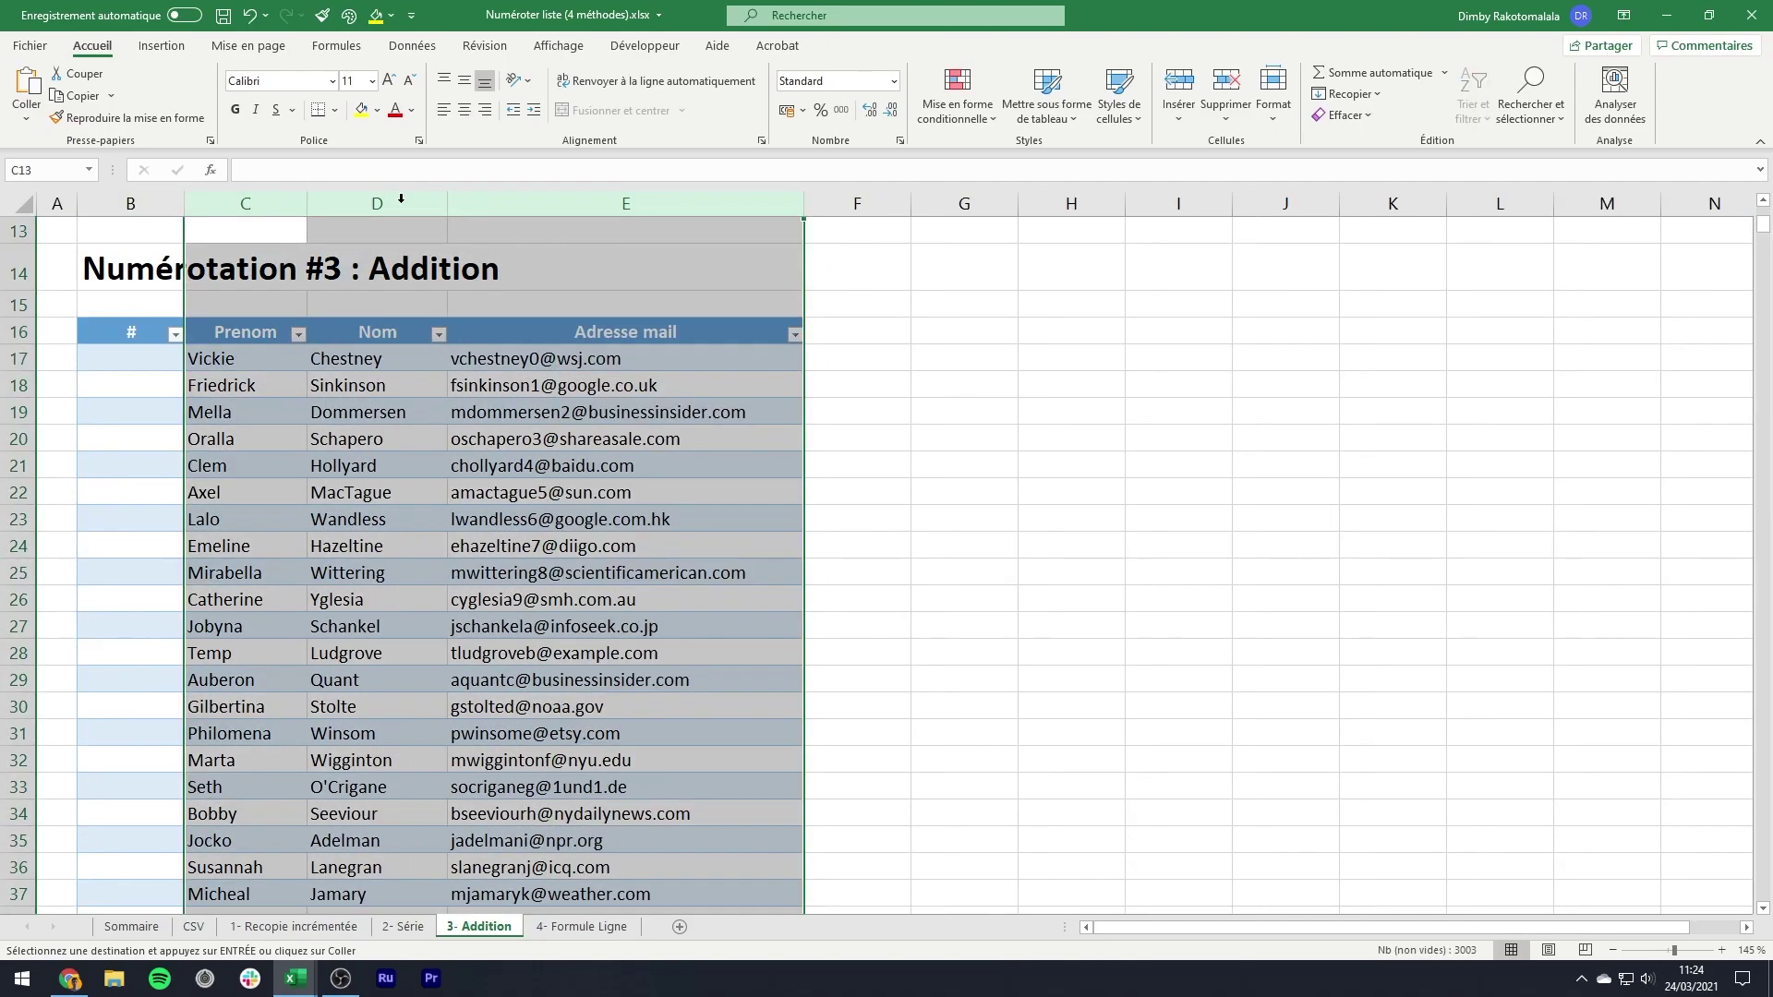
click(340, 363)
drag(183, 202, 132, 202)
click(121, 359)
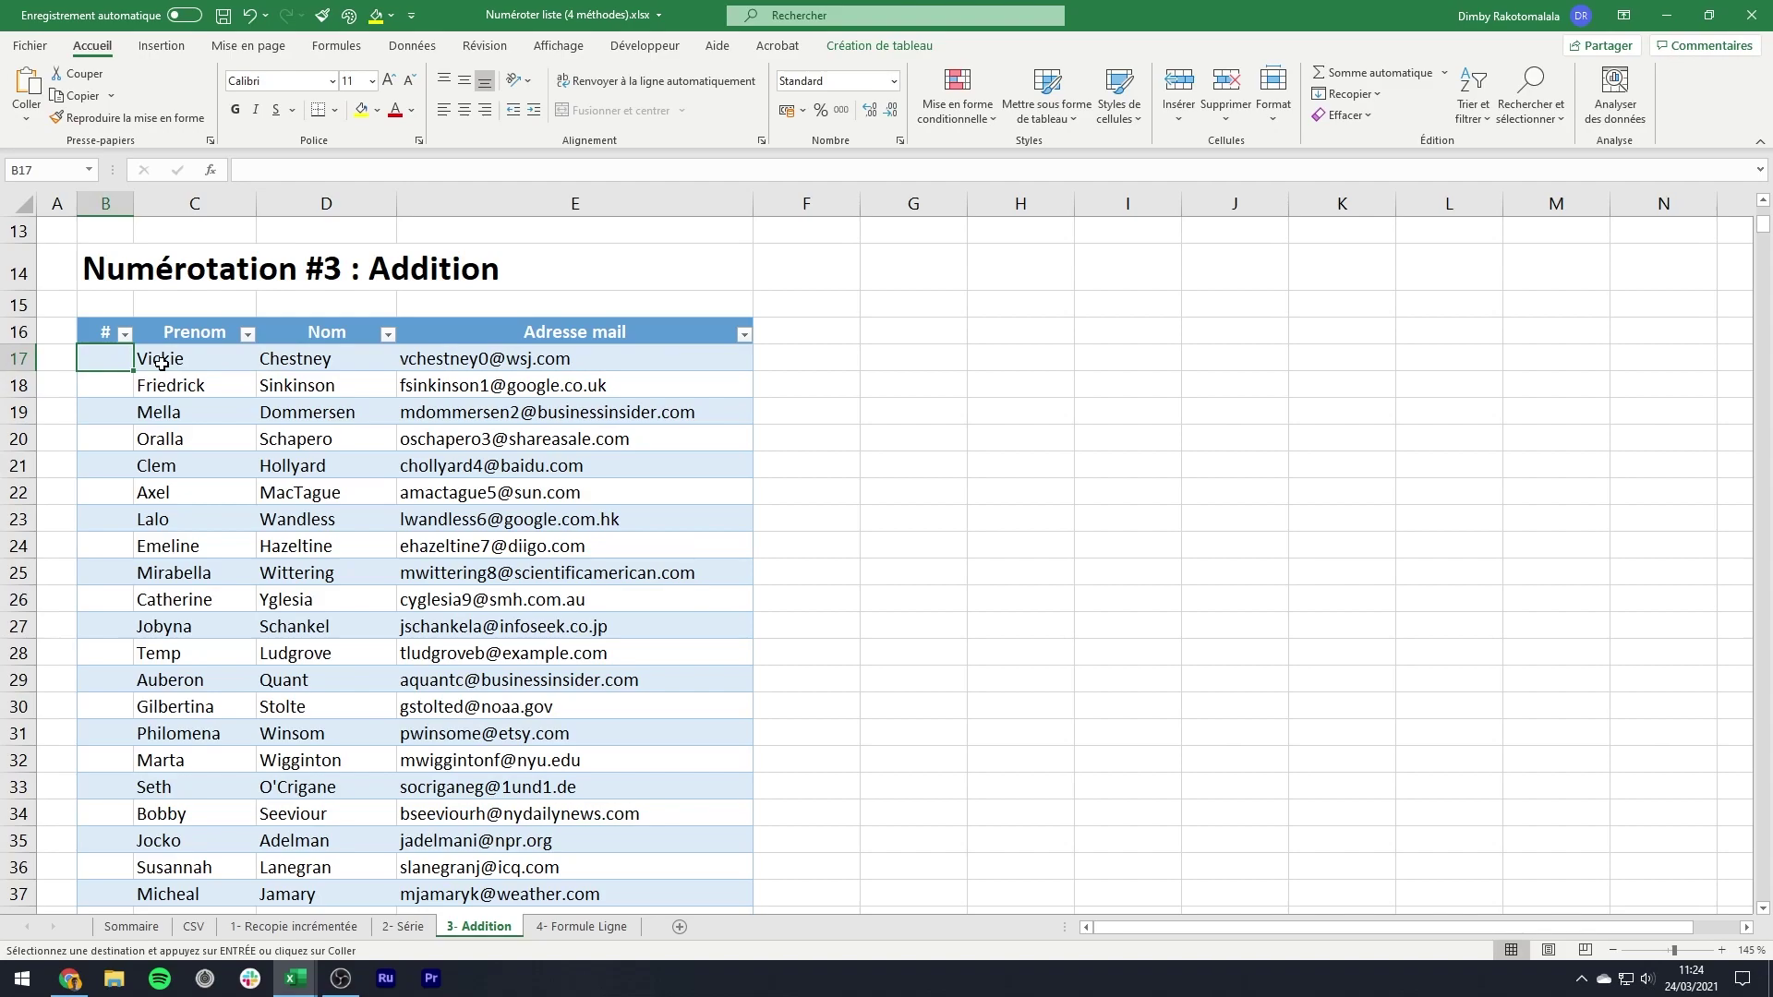
- Enter 1 in B17 and the formula =B17+1 in B18
text(1)
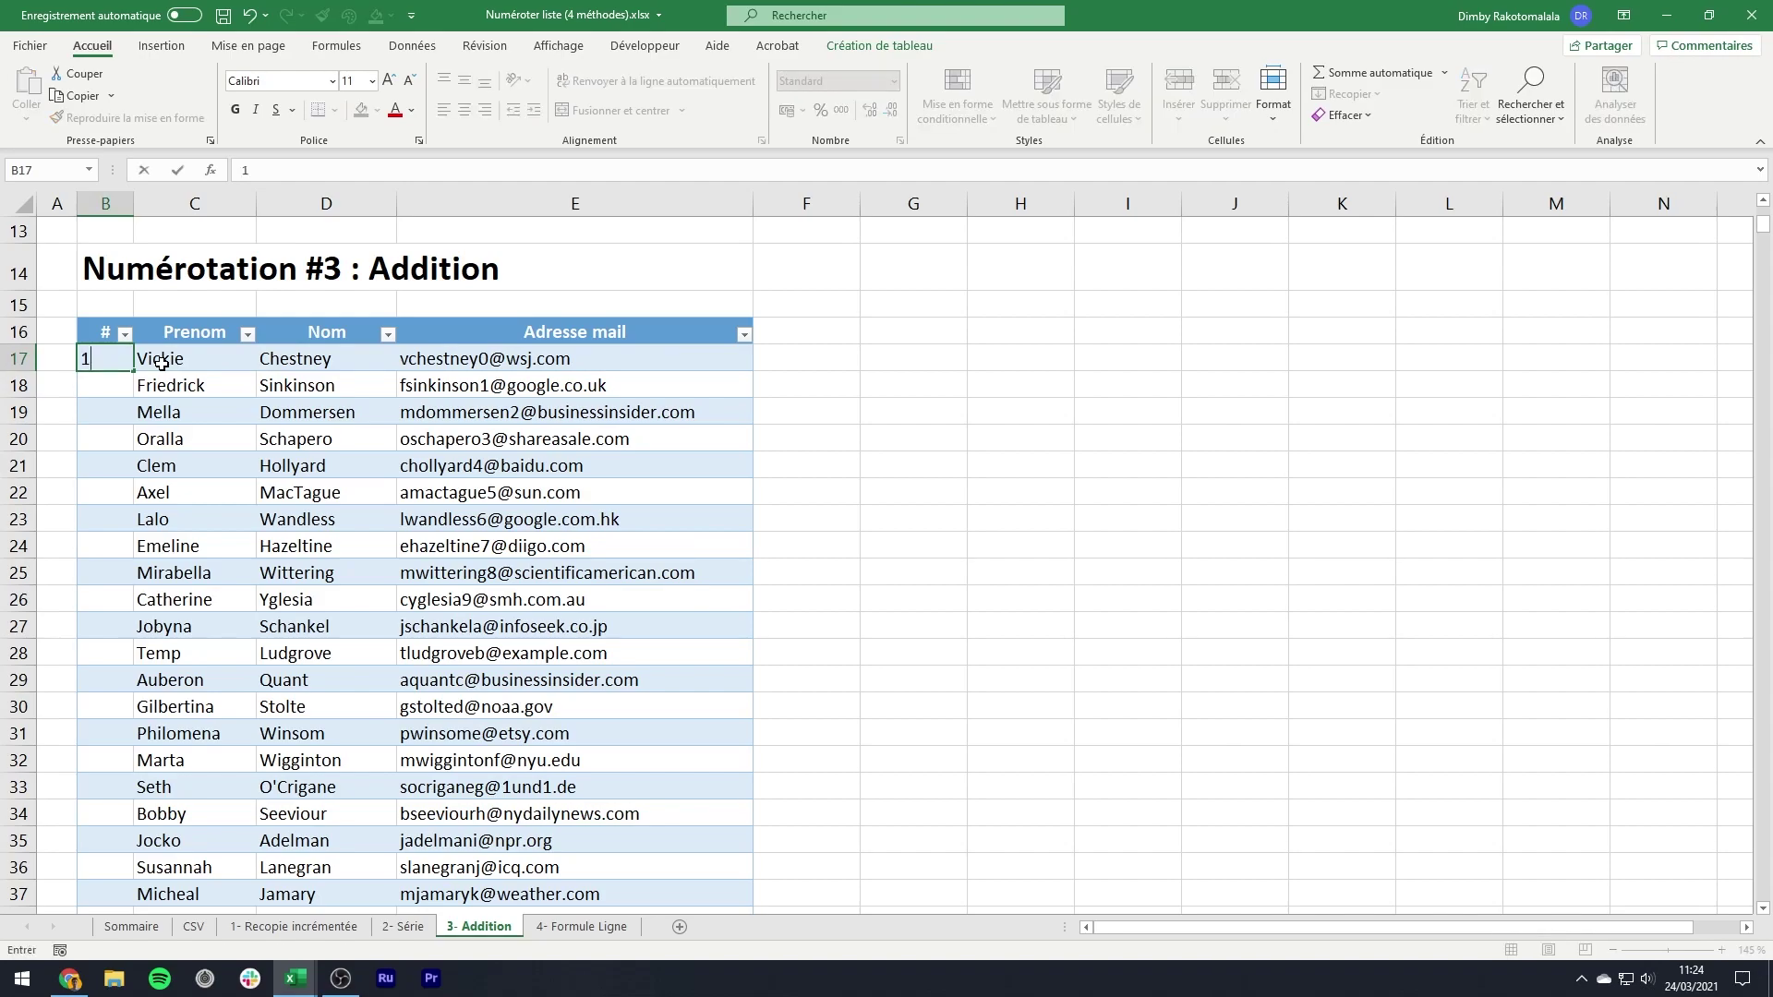
key(Return)
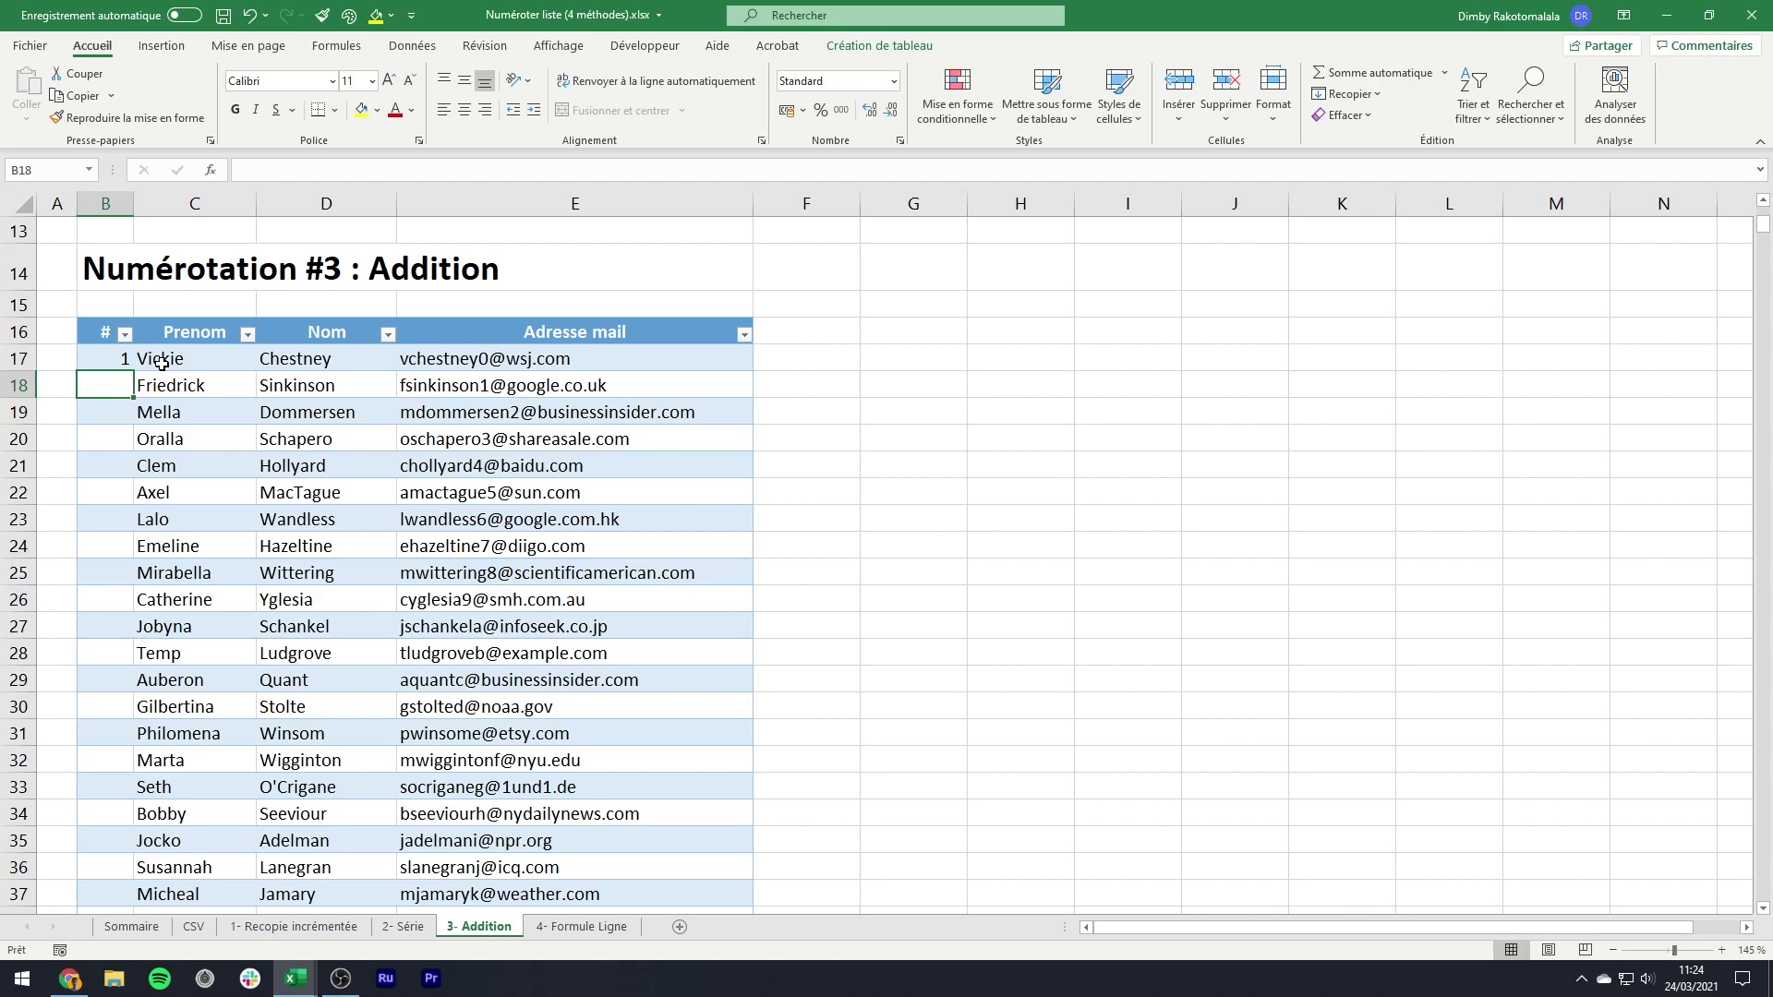
text(=)
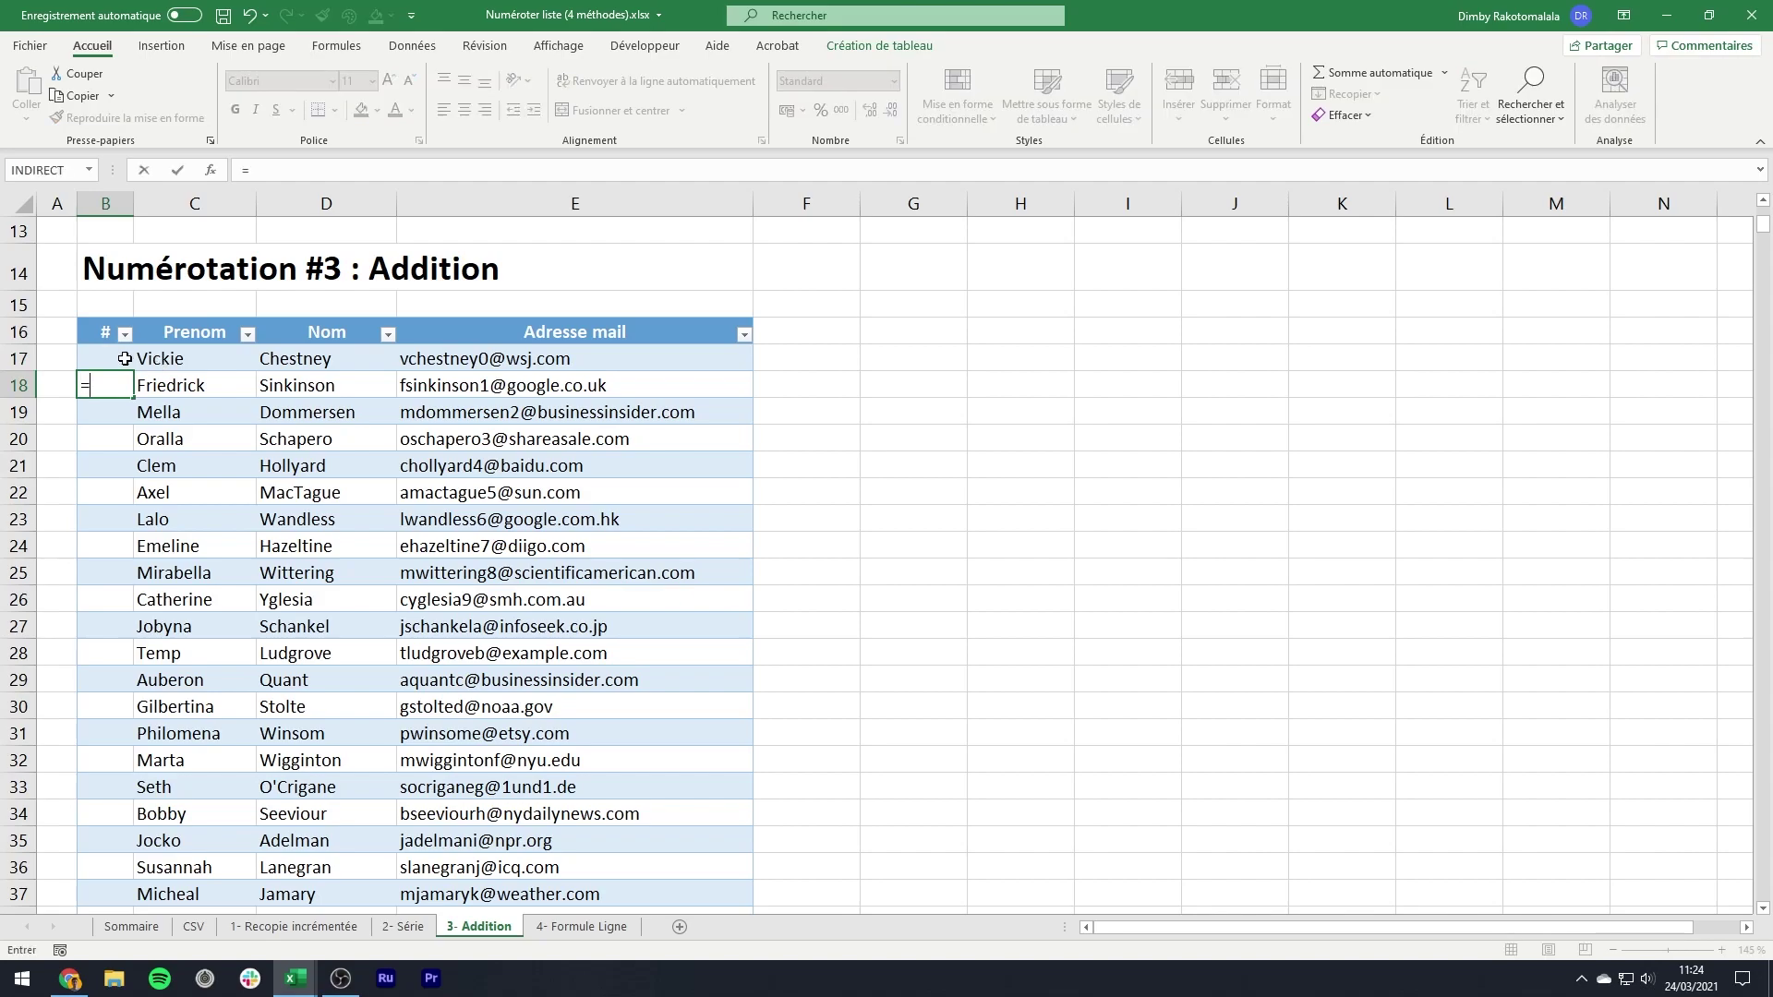
click(124, 359)
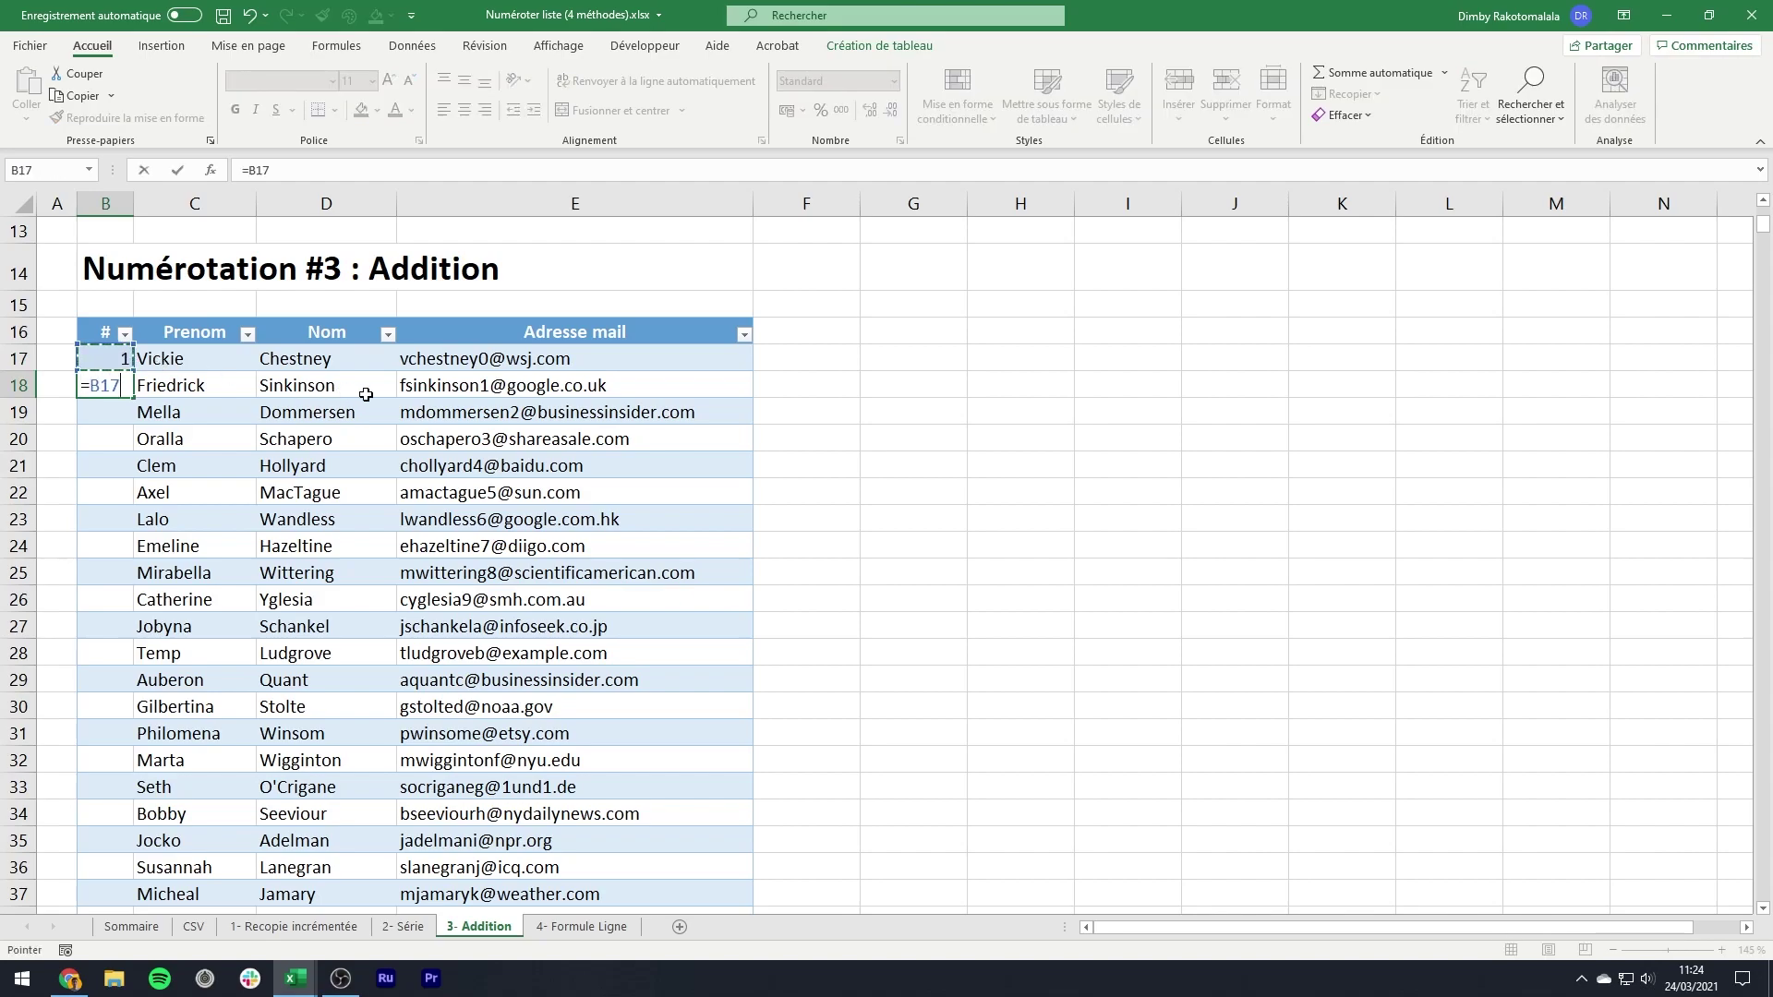
text(+1)
key(Return)
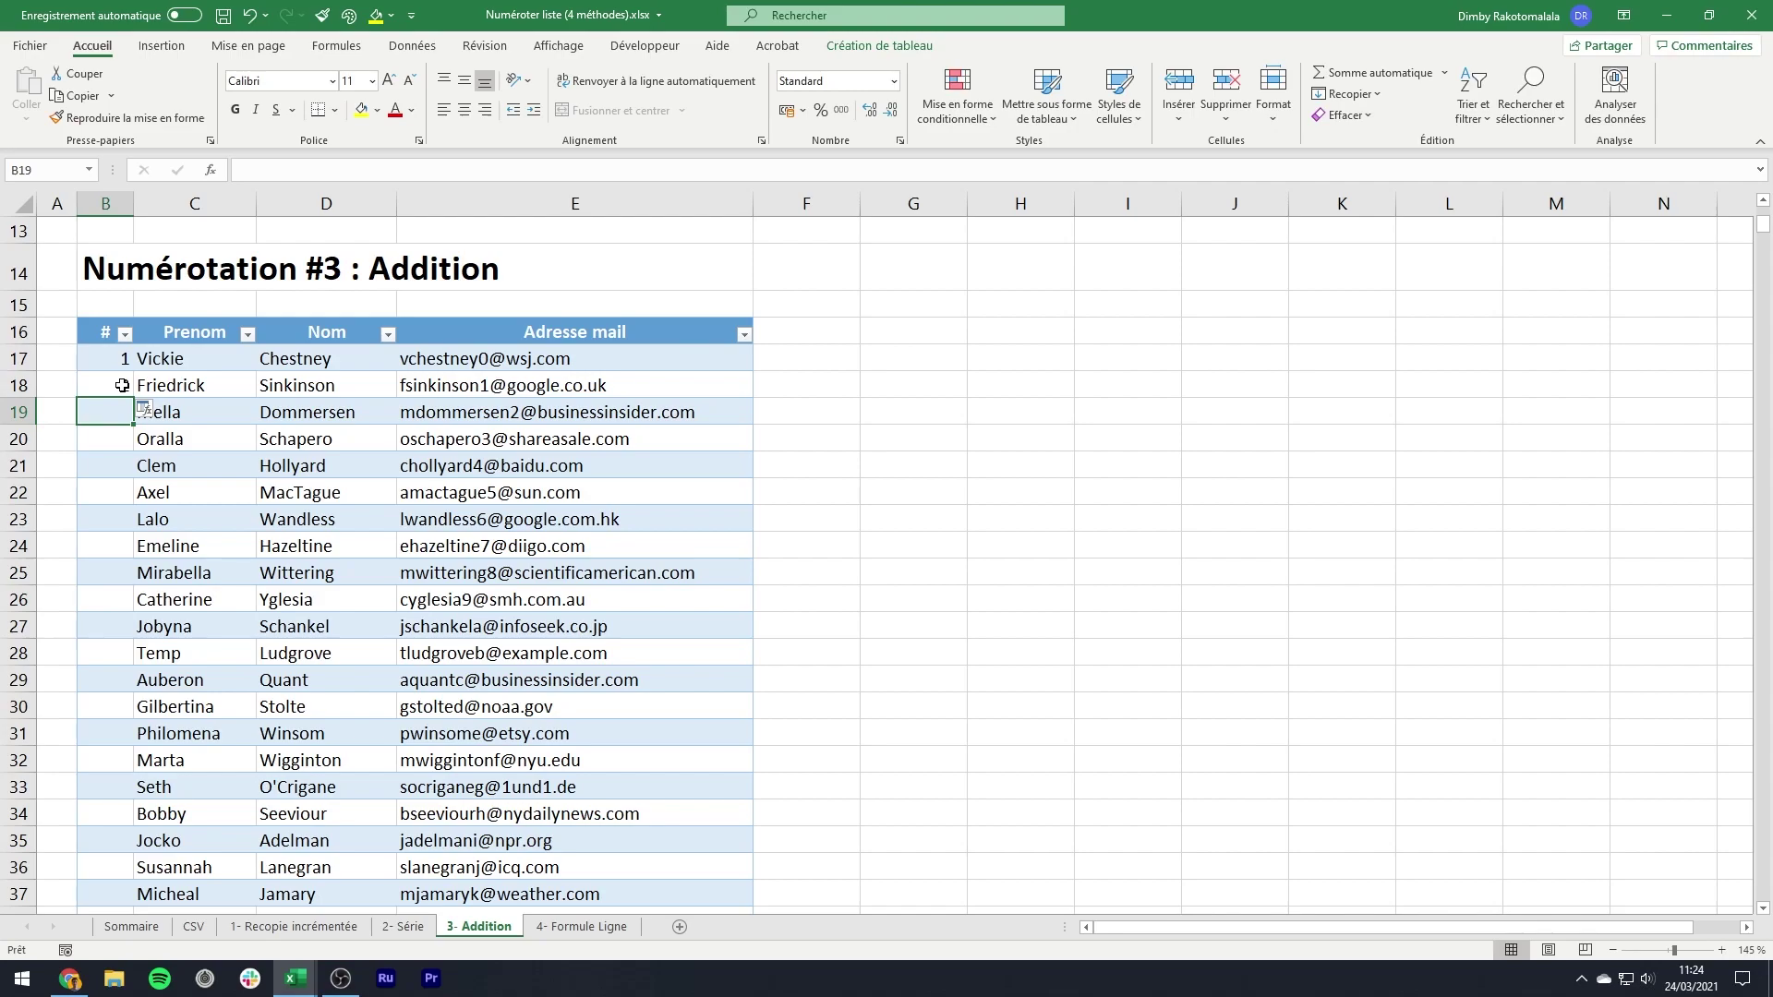
- Fill the =B17+1 formula down the # column and check the last row shows 1000
click(125, 387)
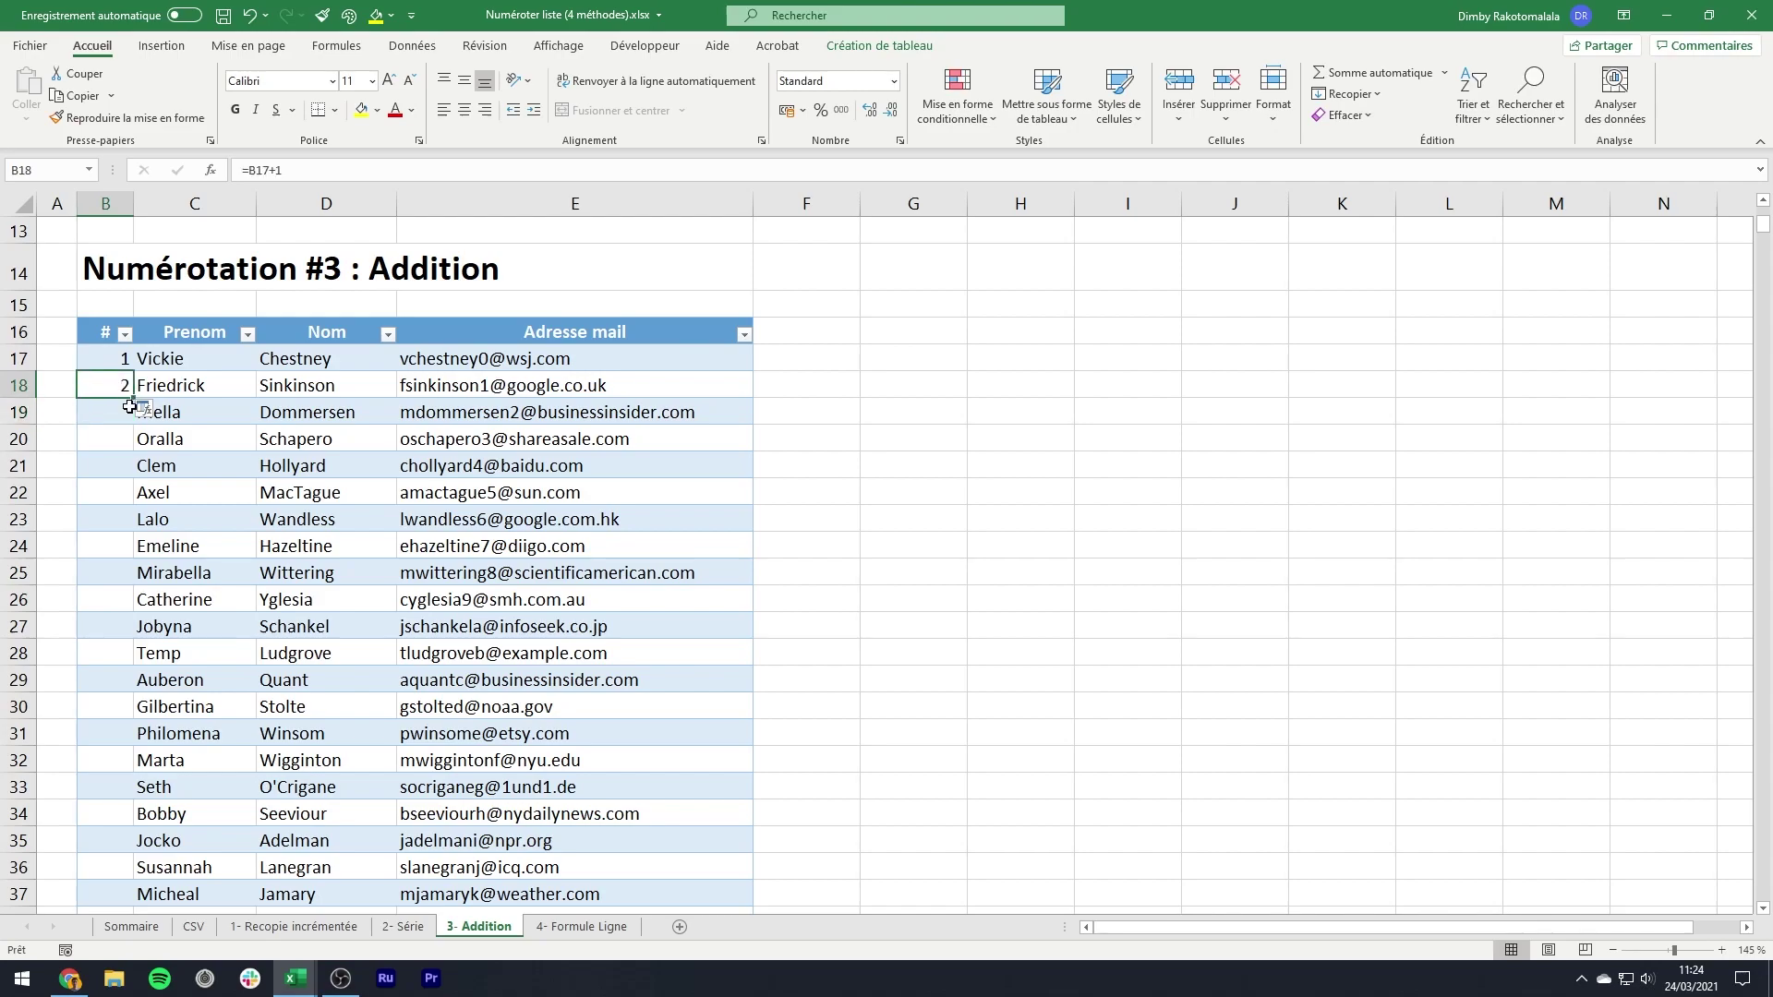
double_click(133, 399)
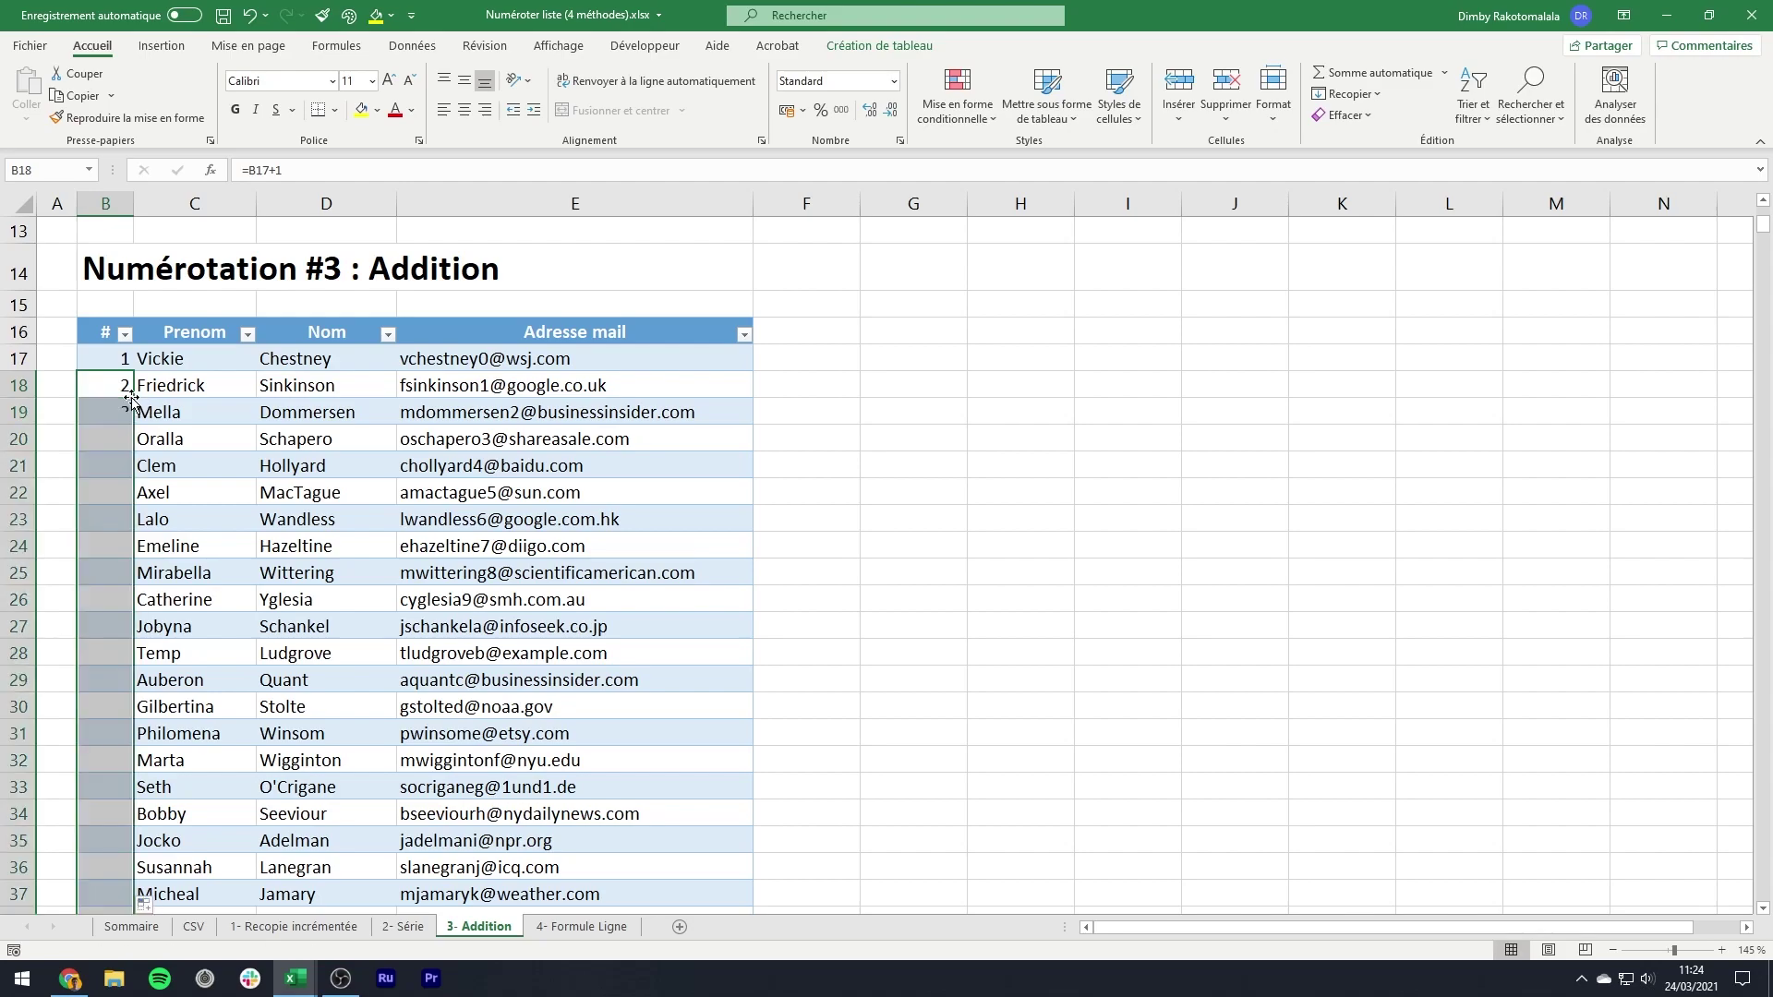
click(120, 395)
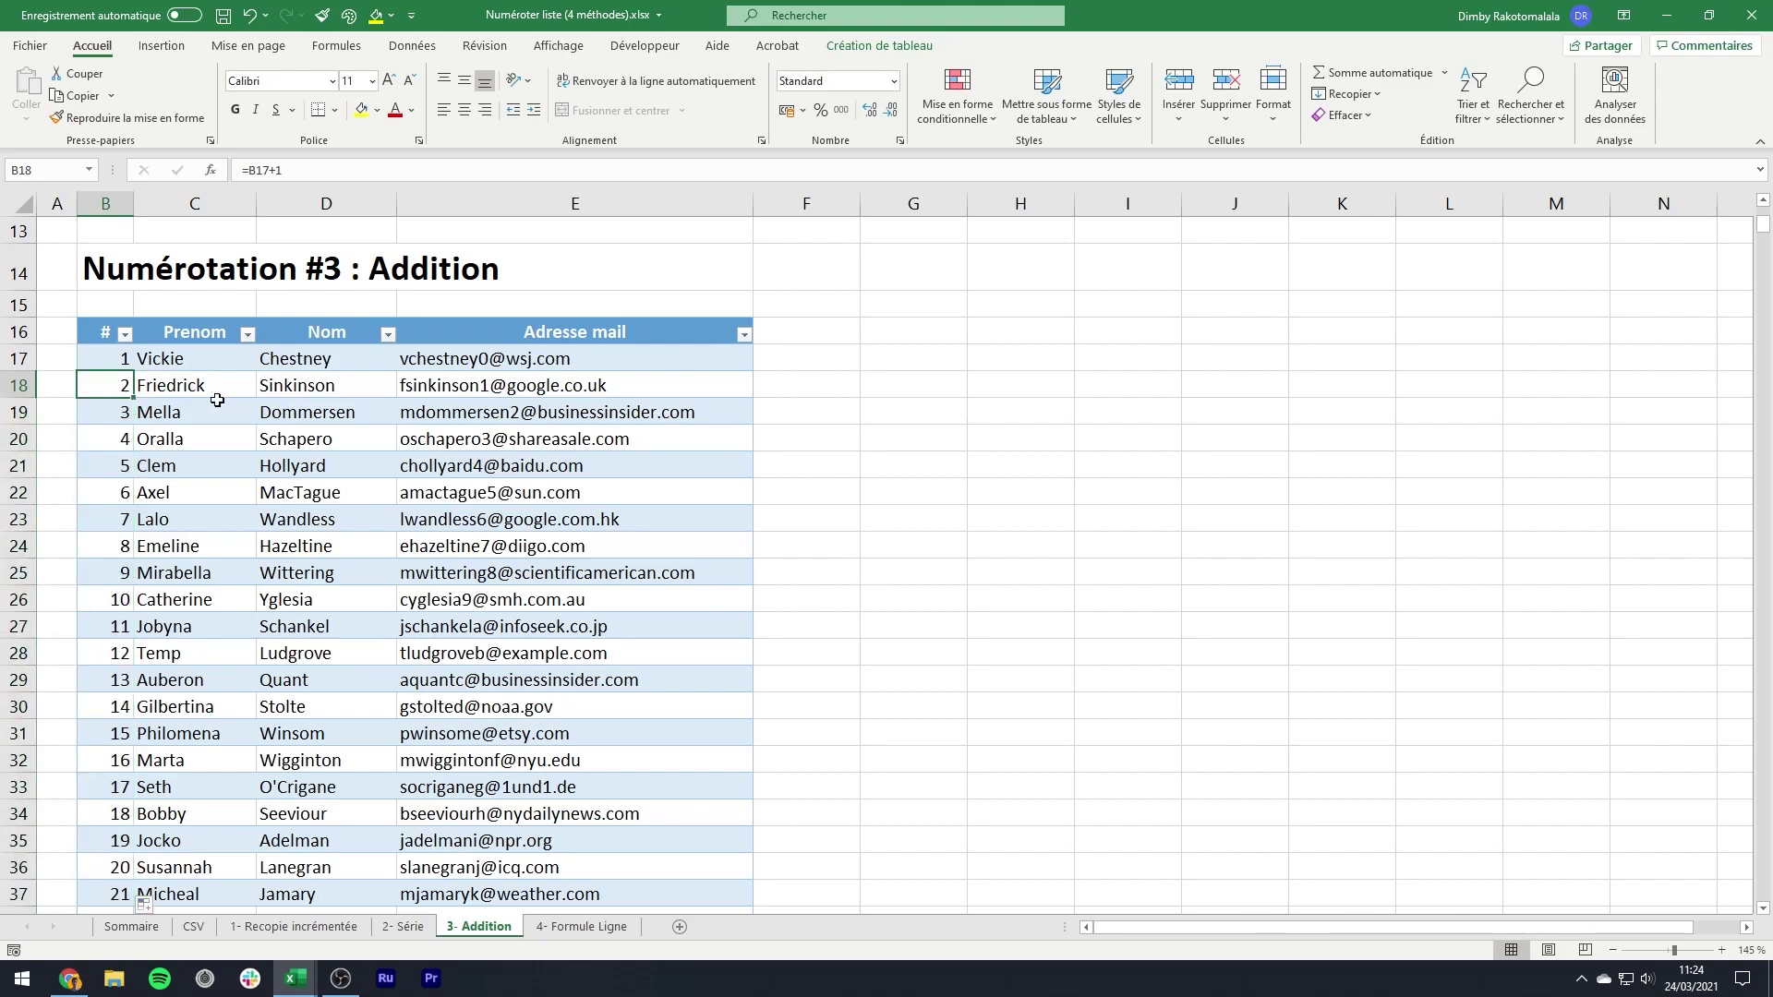
key(ctrl+Down)
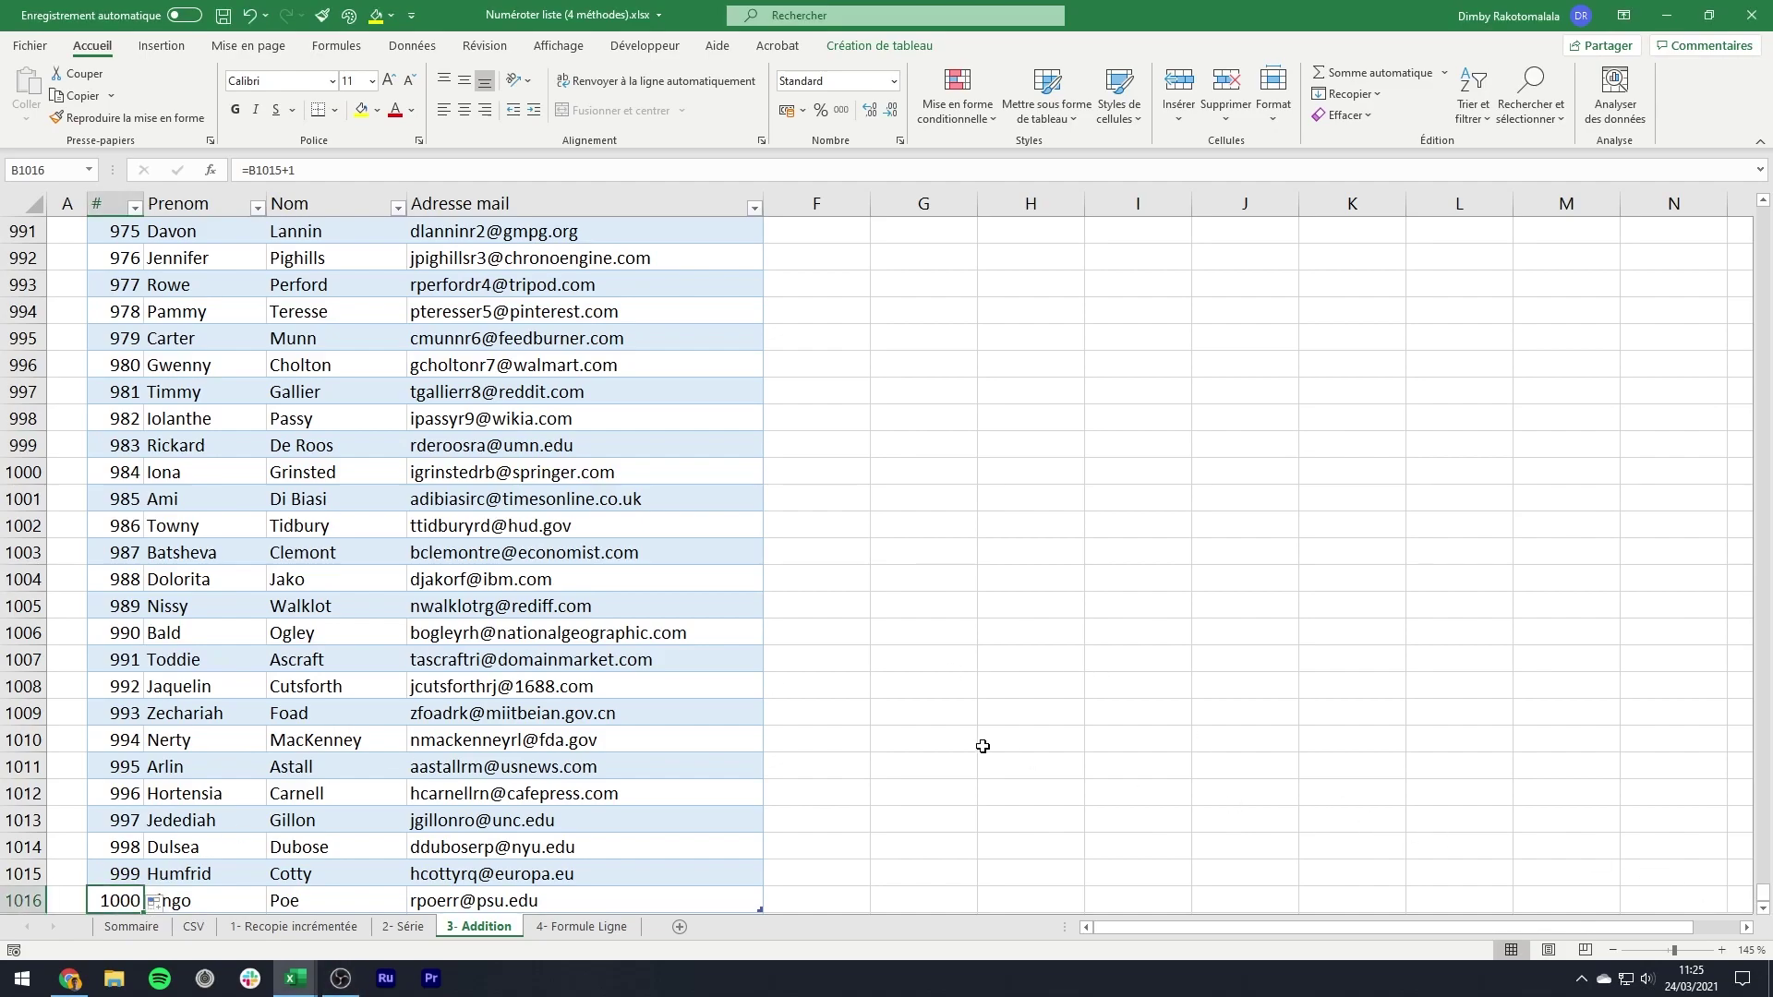
scroll(982, 746, down, 1)
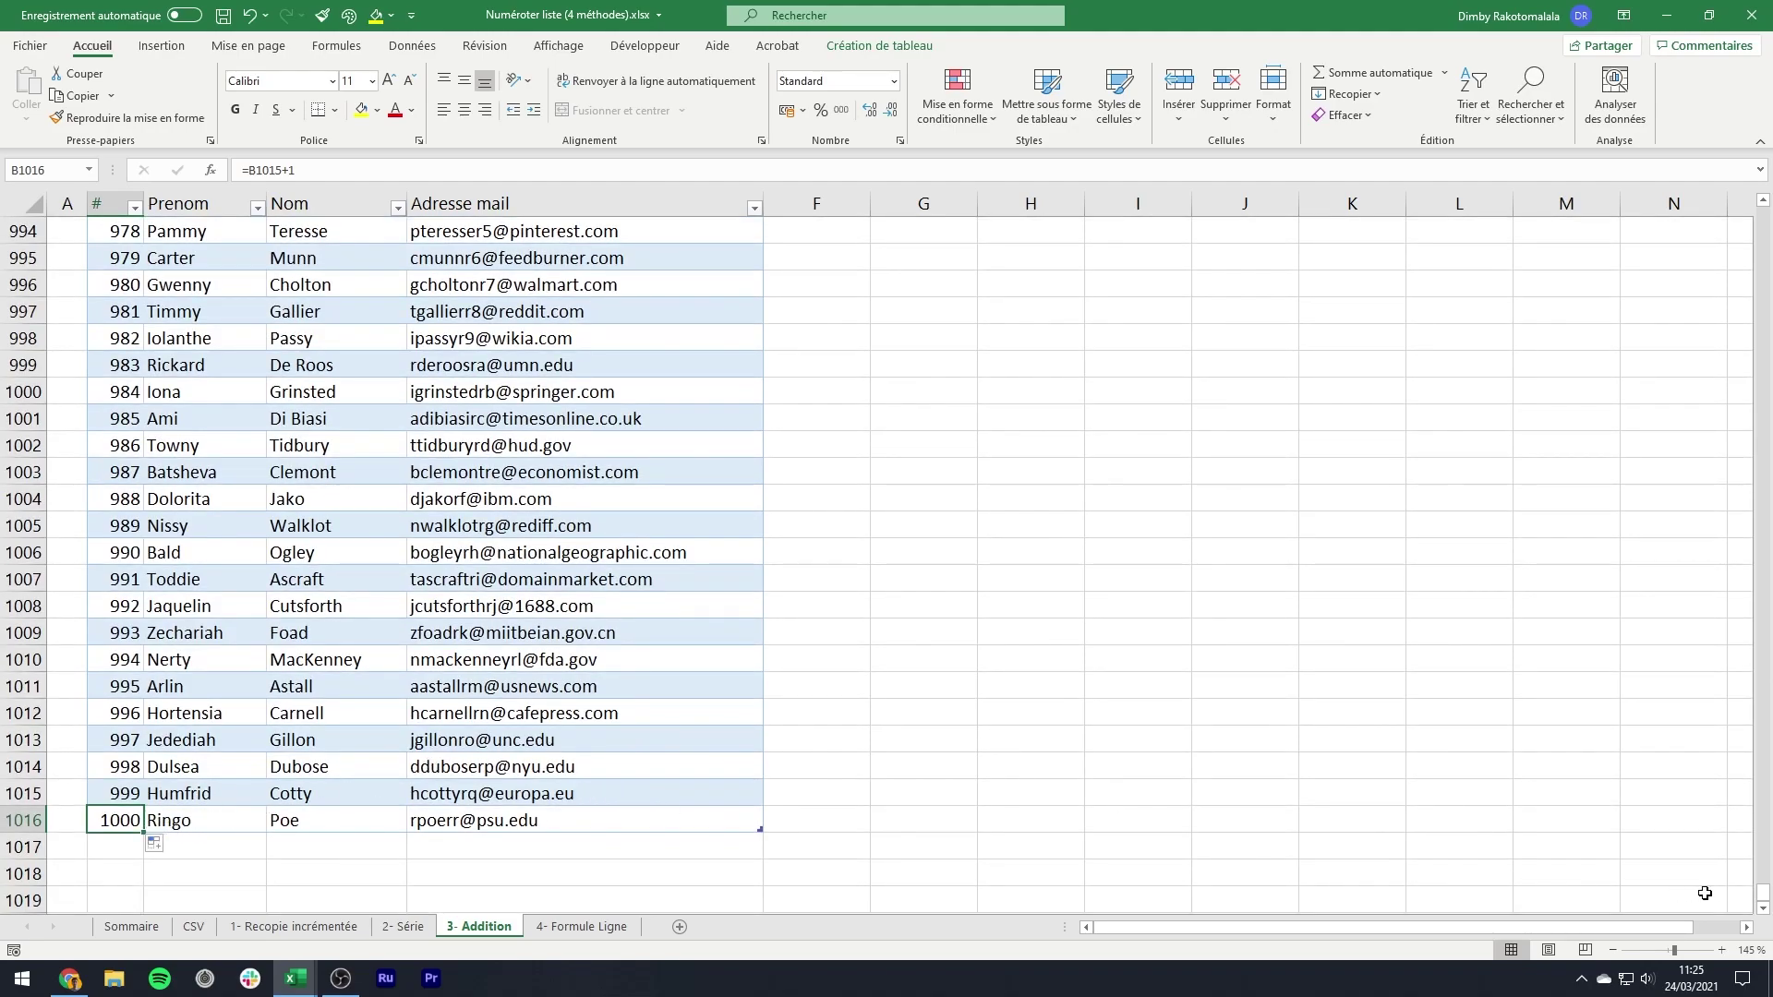
drag(1762, 892, 1757, 203)
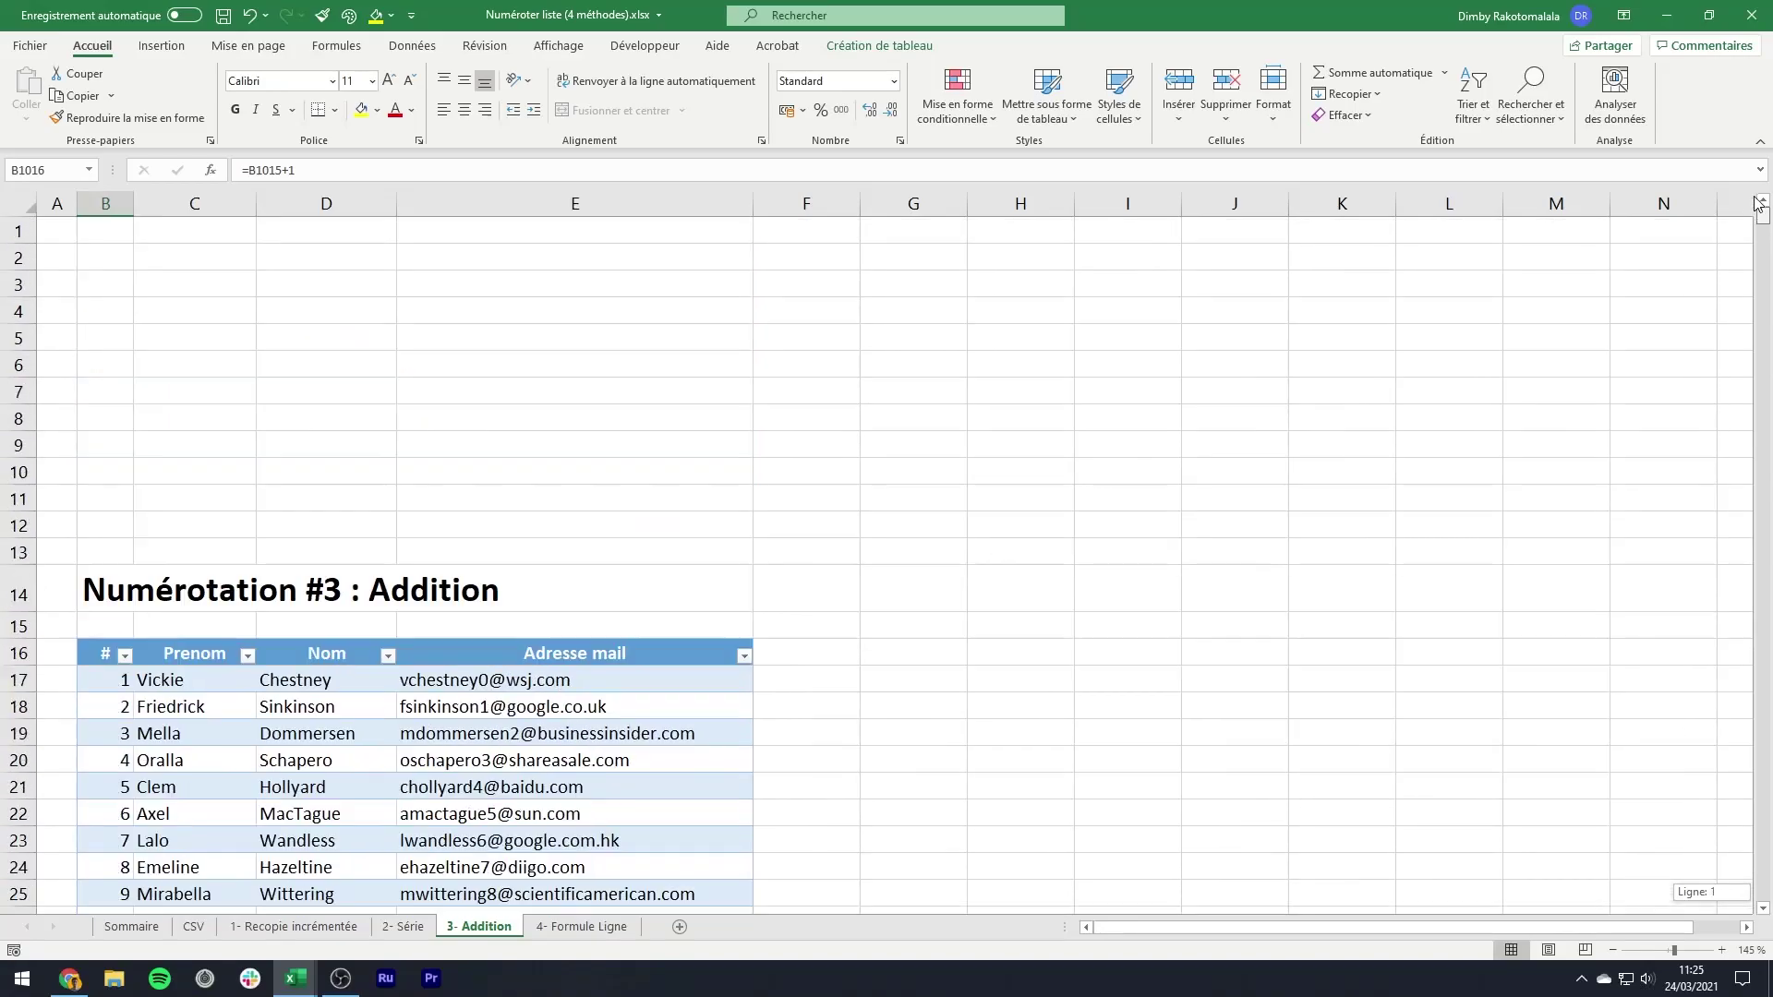
scroll(1066, 593, down, 3)
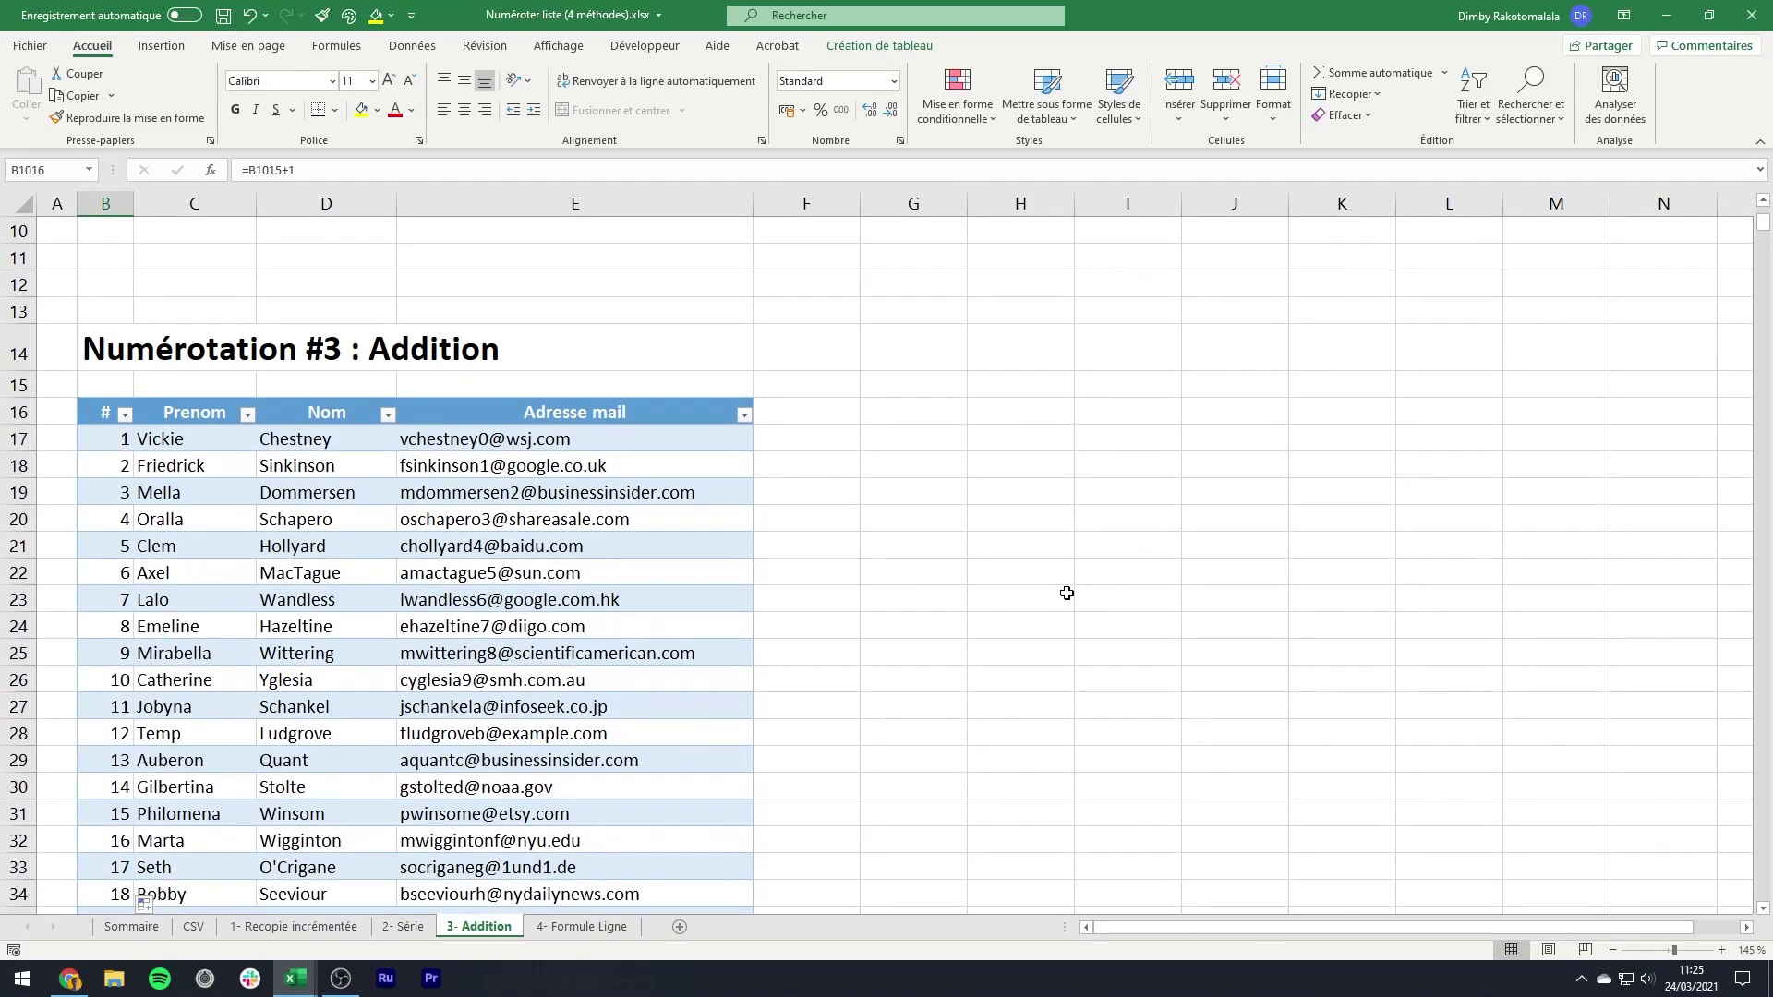
scroll(1066, 593, down, 1)
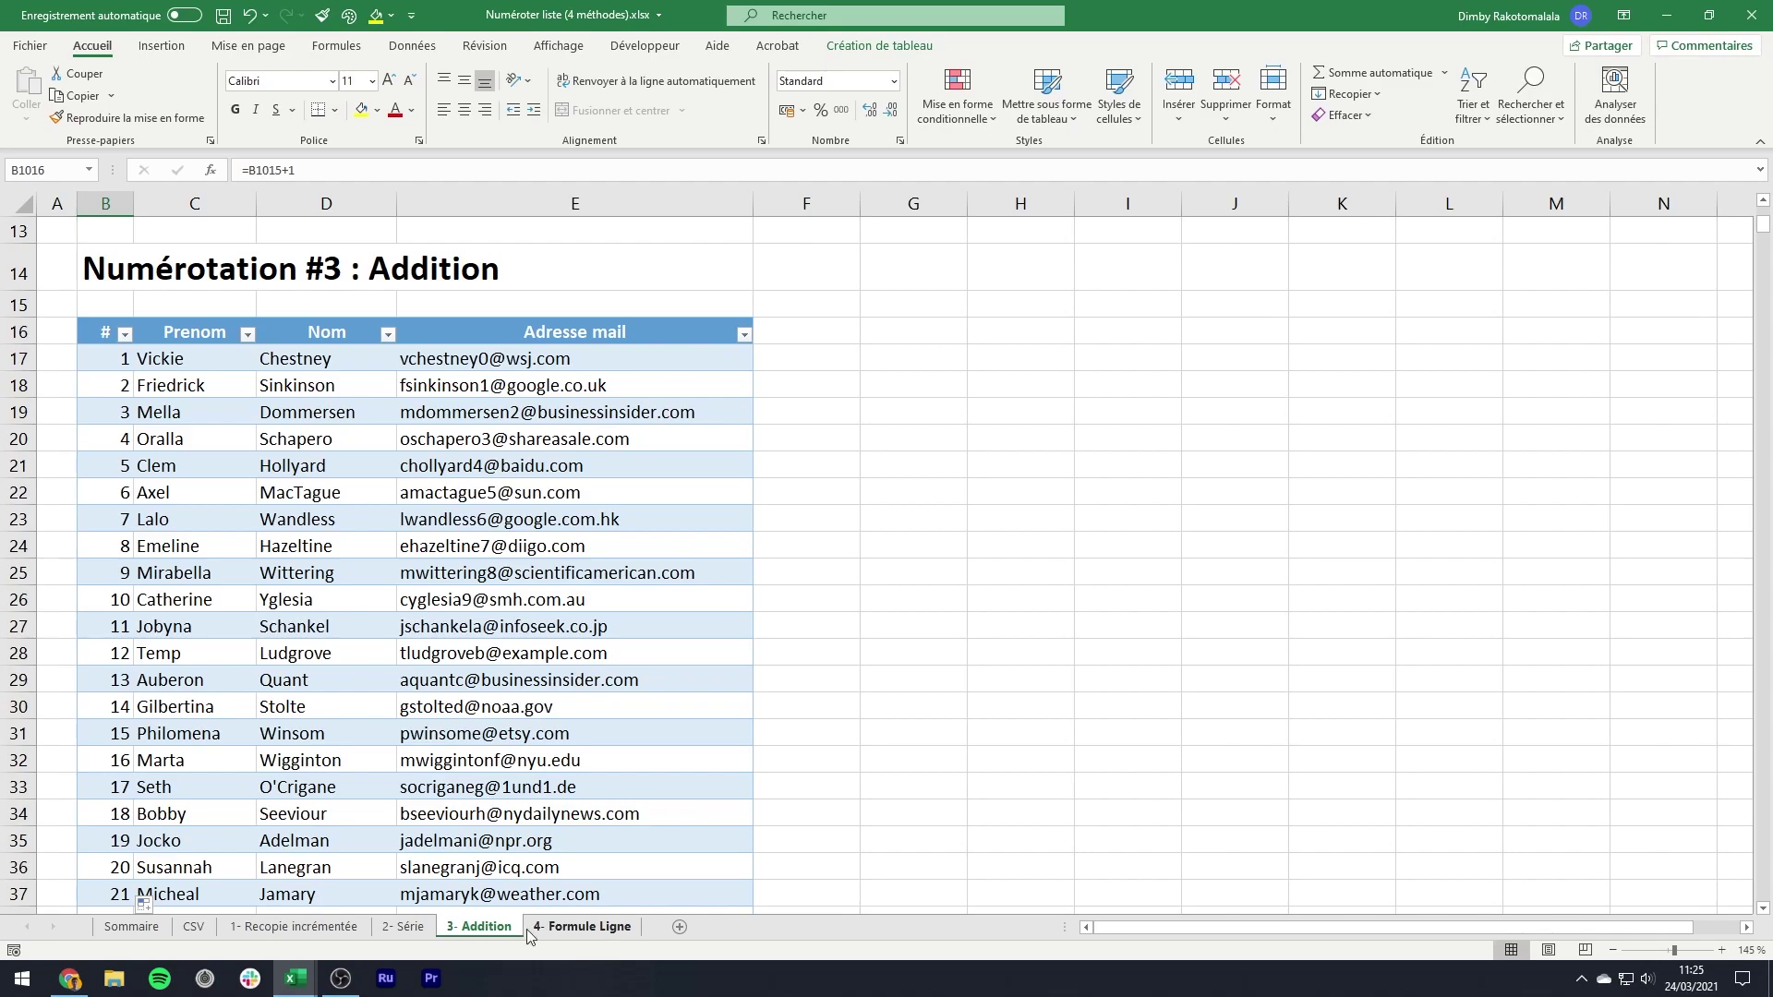
- Copy the CSV names and e-mails table and paste it at B4 on 4- Formule Ligne
click(193, 926)
right_click(291, 451)
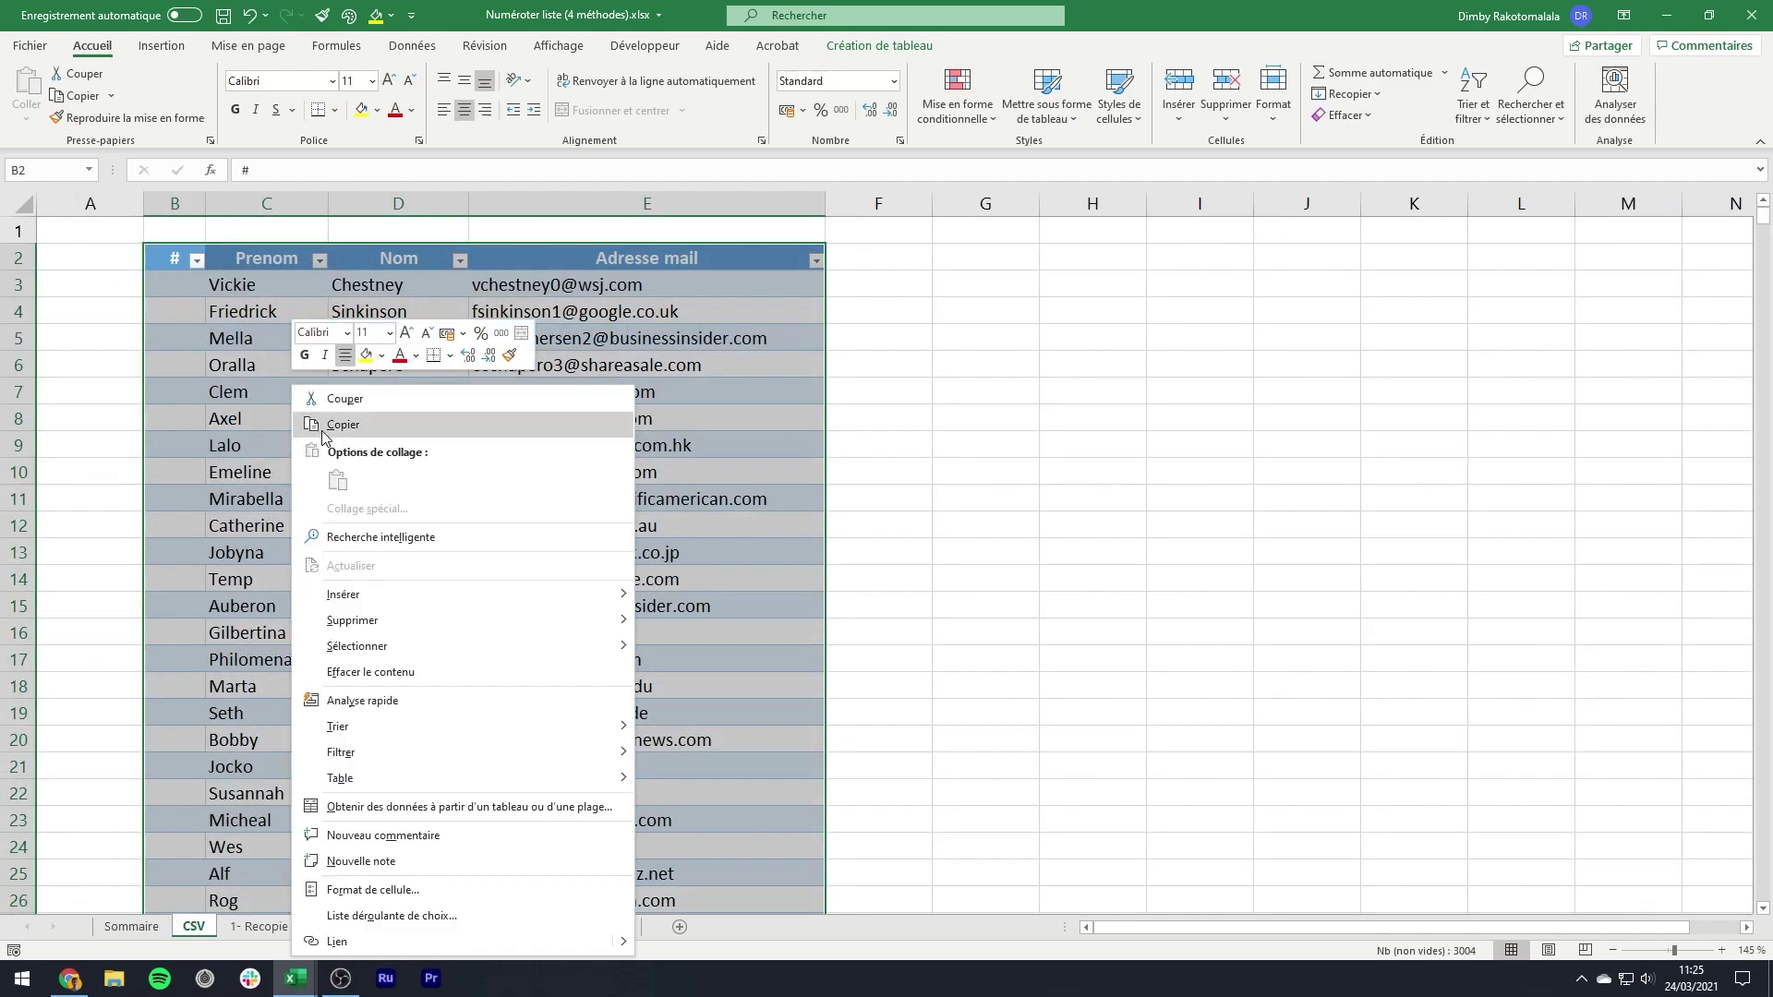
click(333, 425)
click(573, 927)
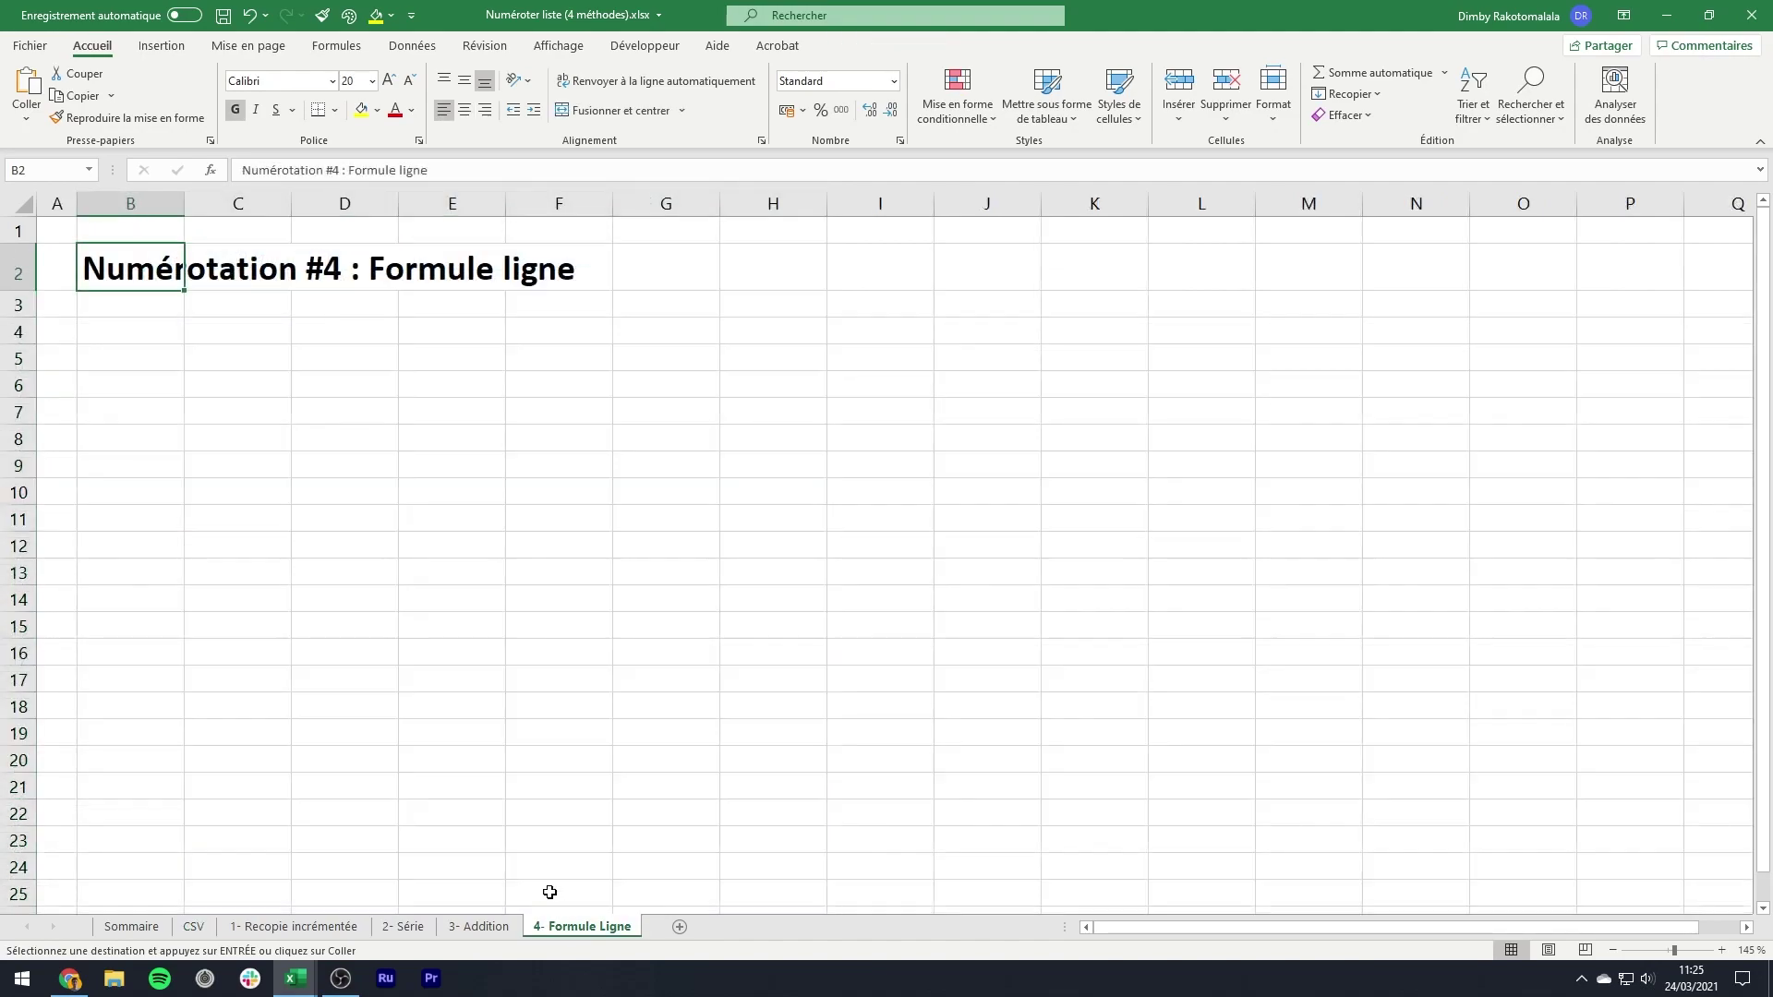
click(172, 332)
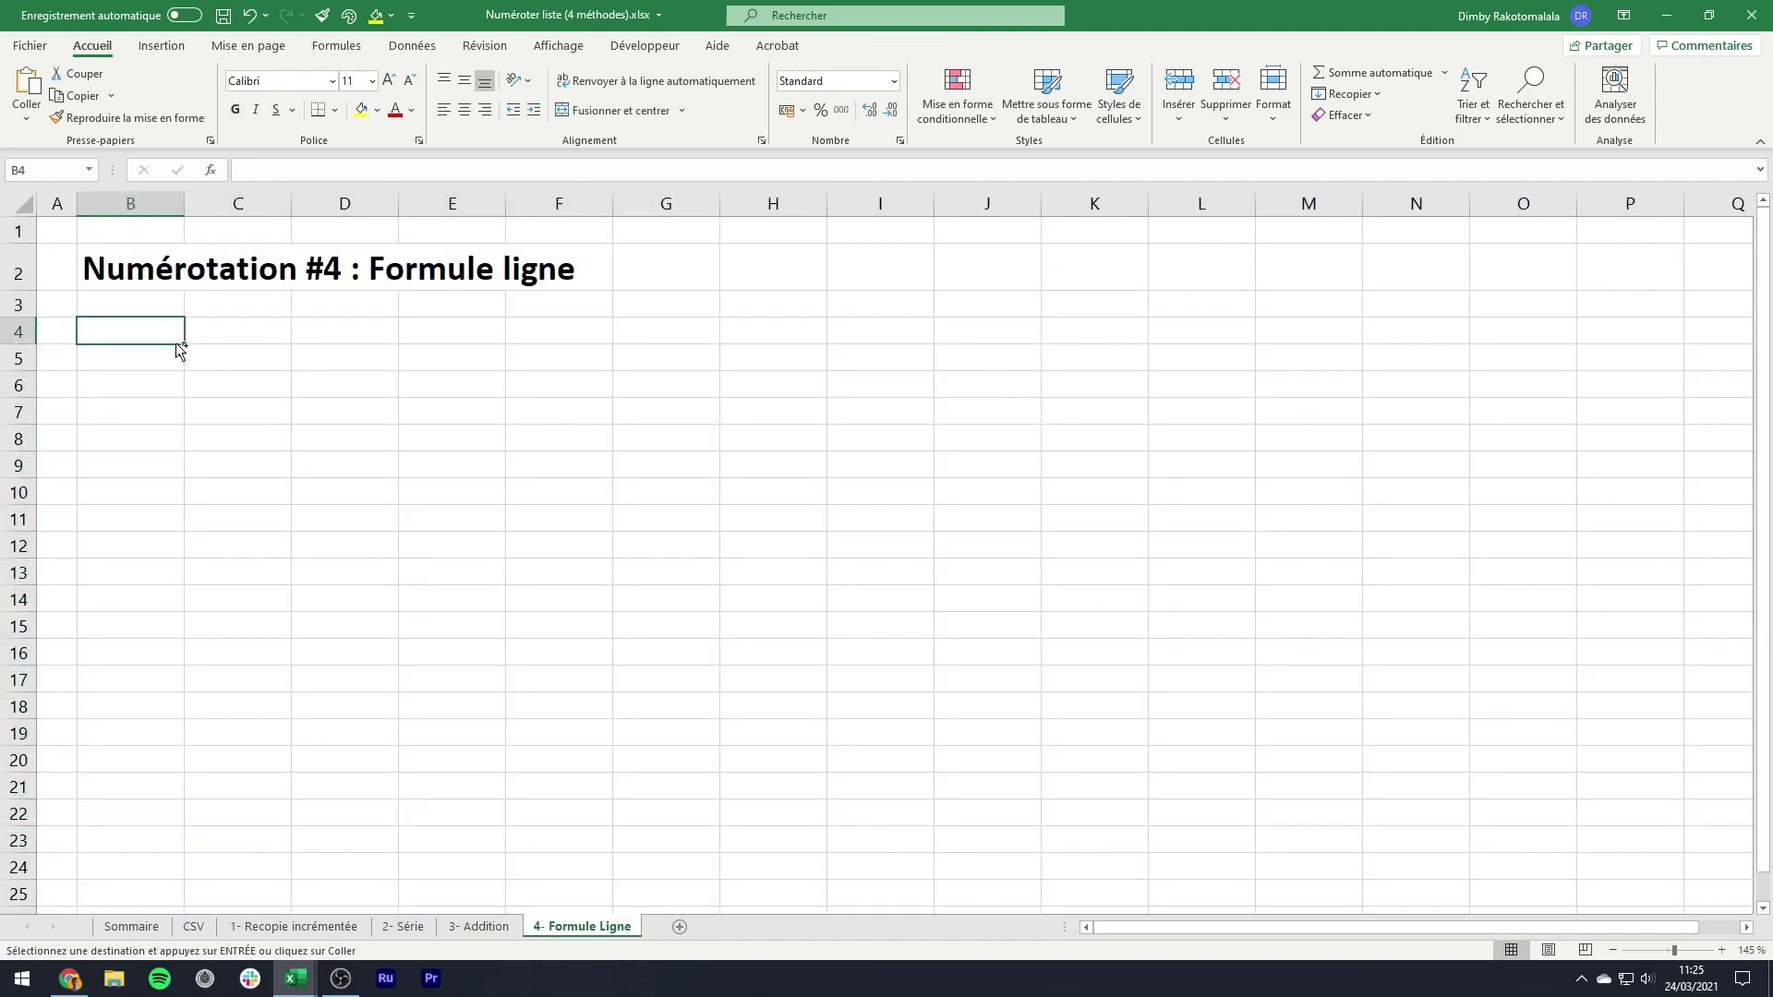
key(ctrl+v)
- Autofit columns C to E to their contents and narrow column B
click(224, 352)
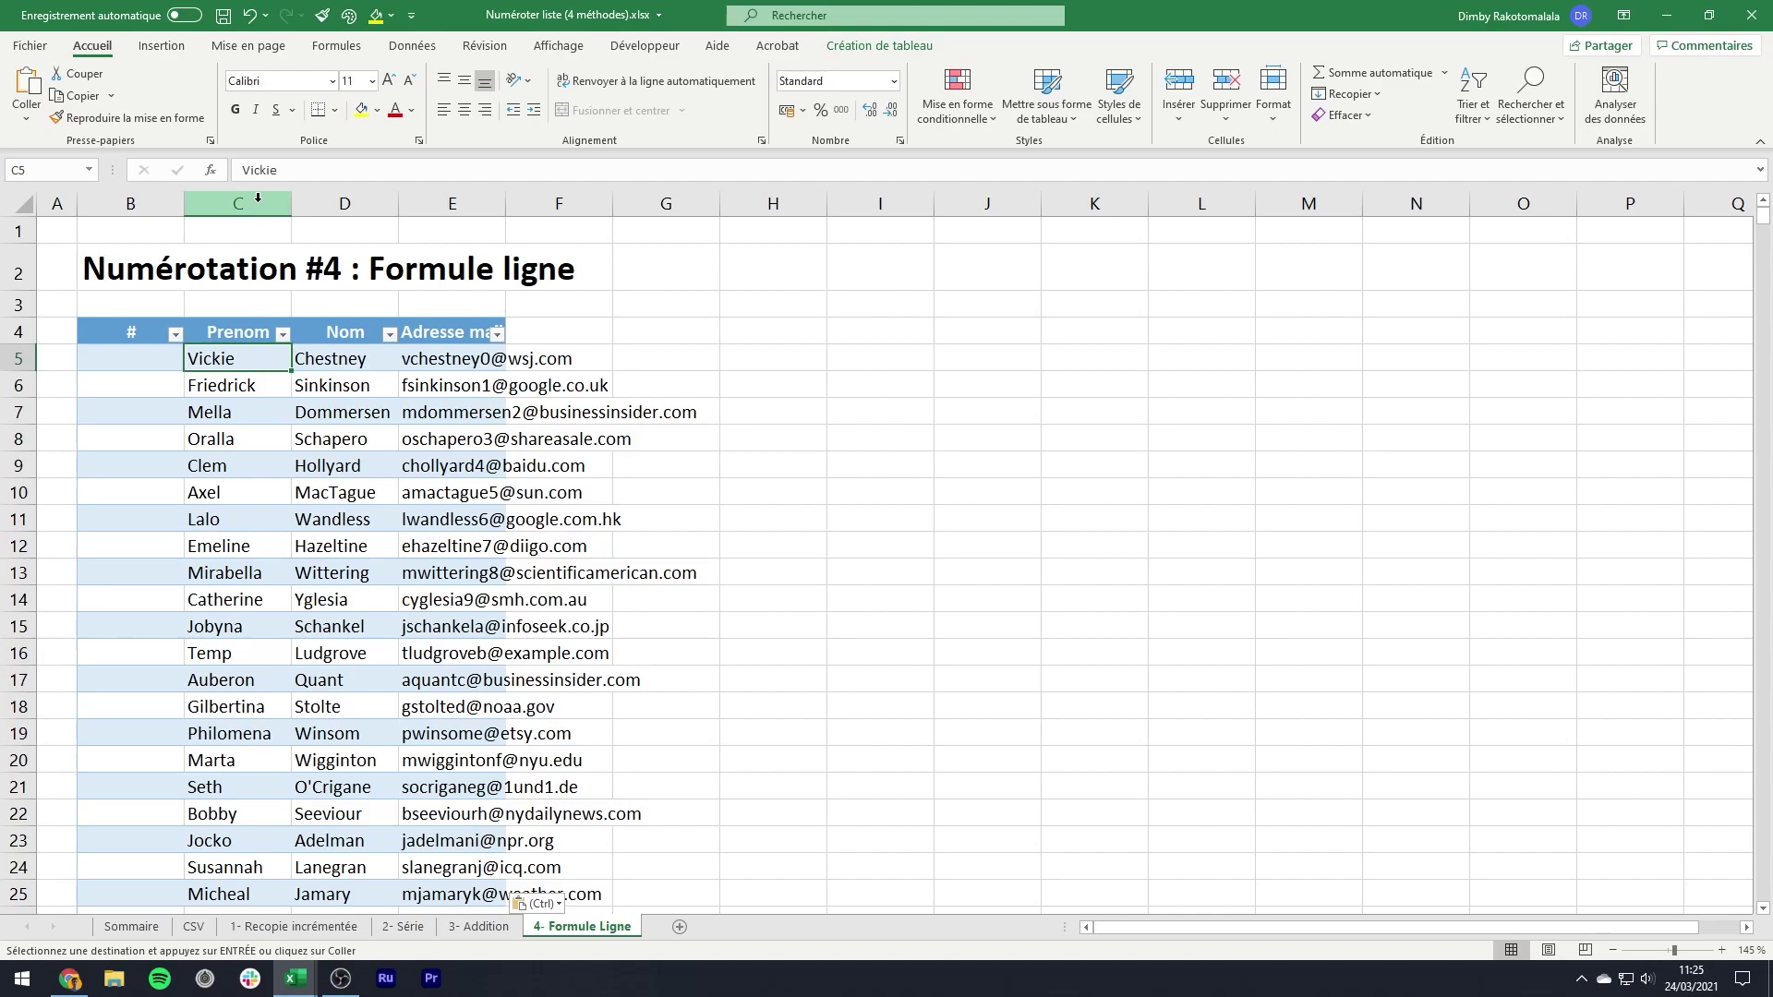
drag(237, 203, 453, 203)
double_click(399, 201)
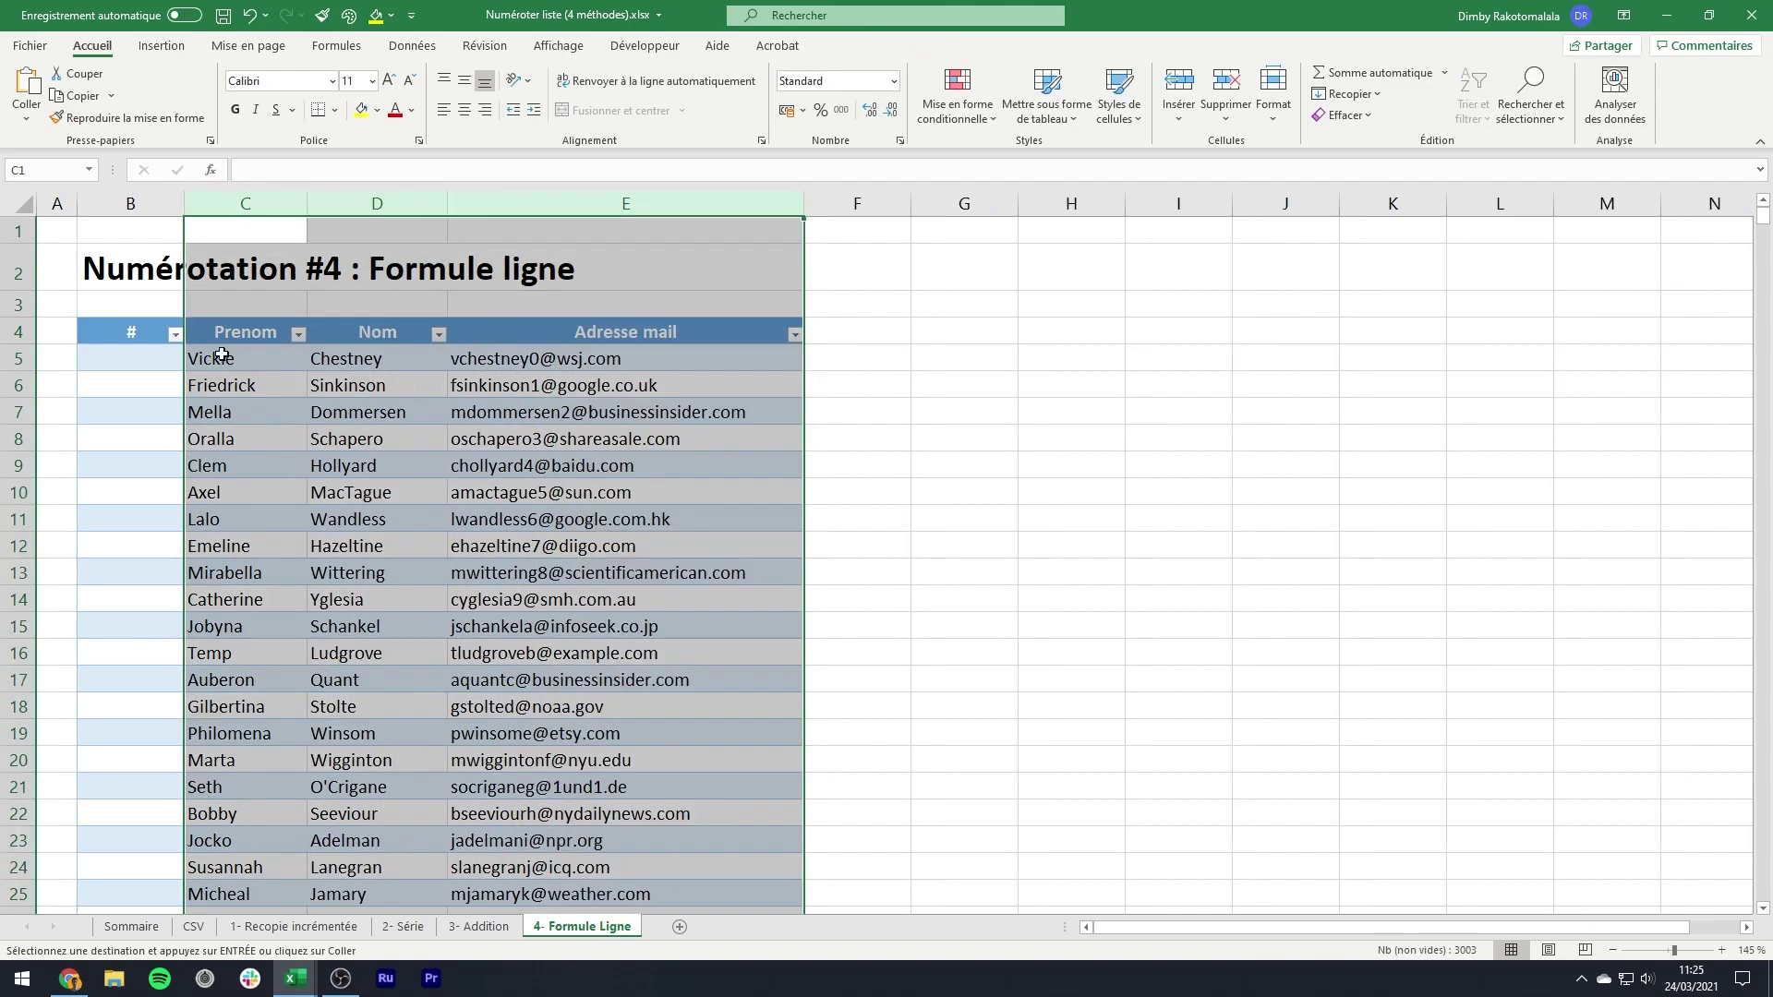
click(221, 359)
drag(184, 203, 142, 204)
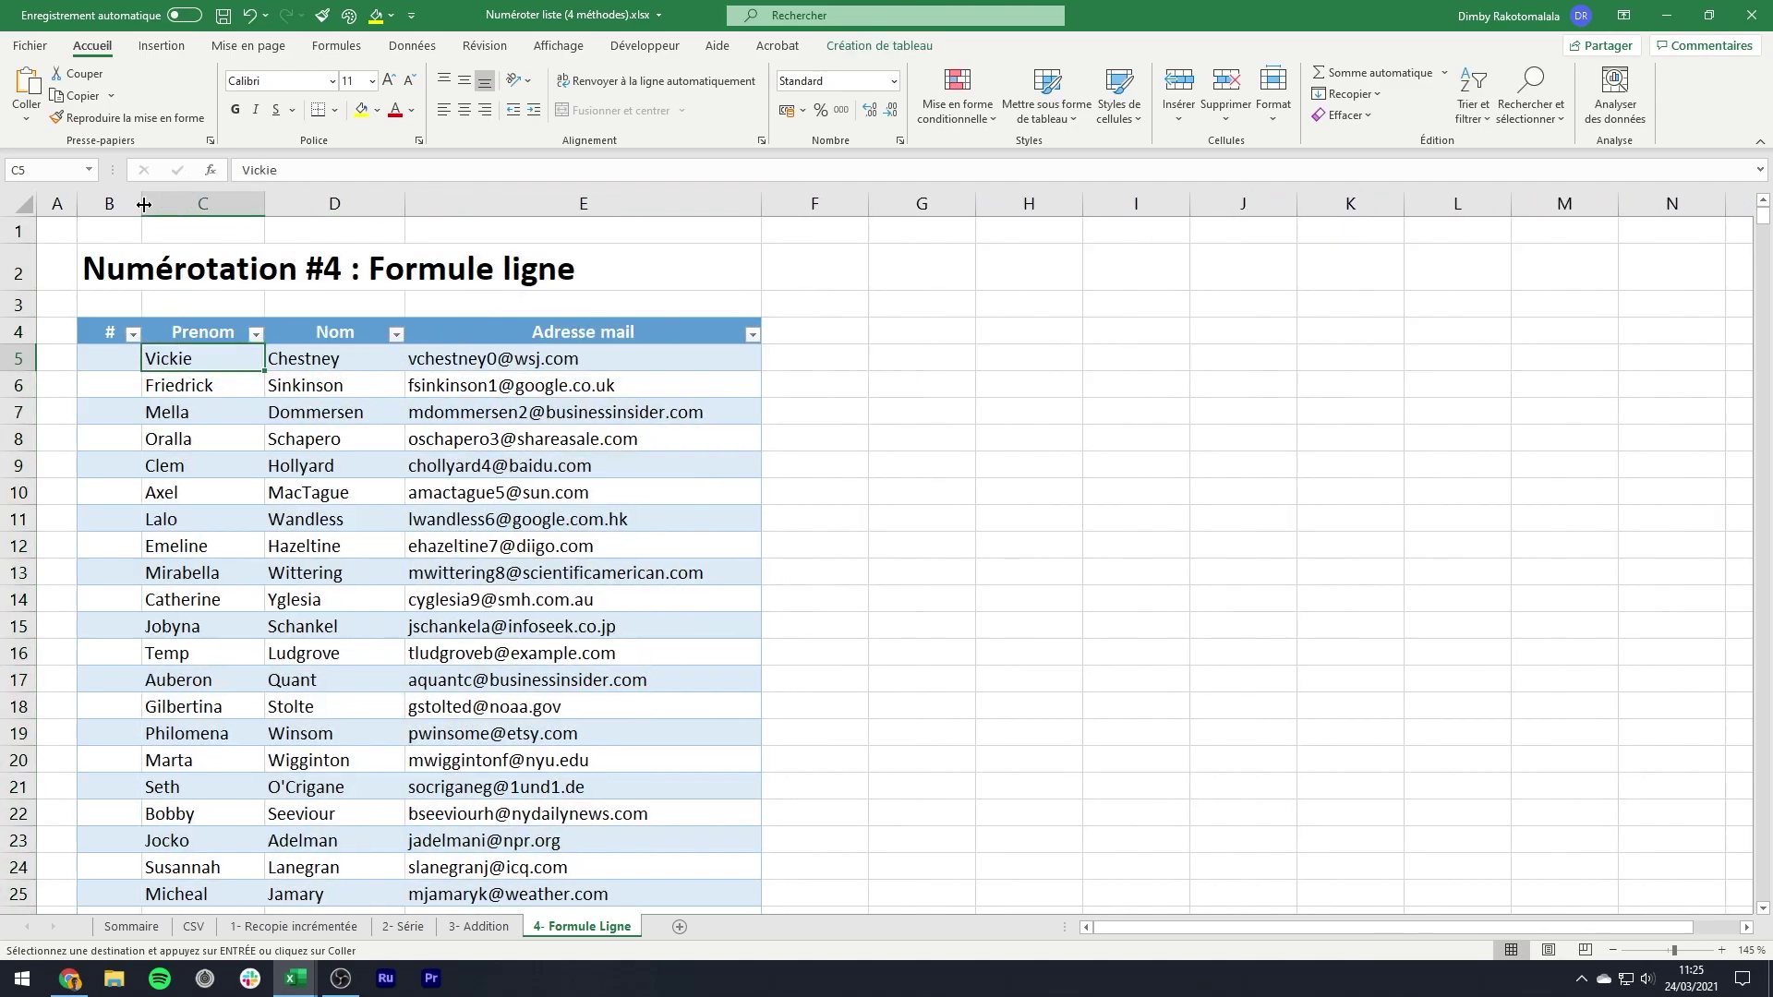
click(115, 358)
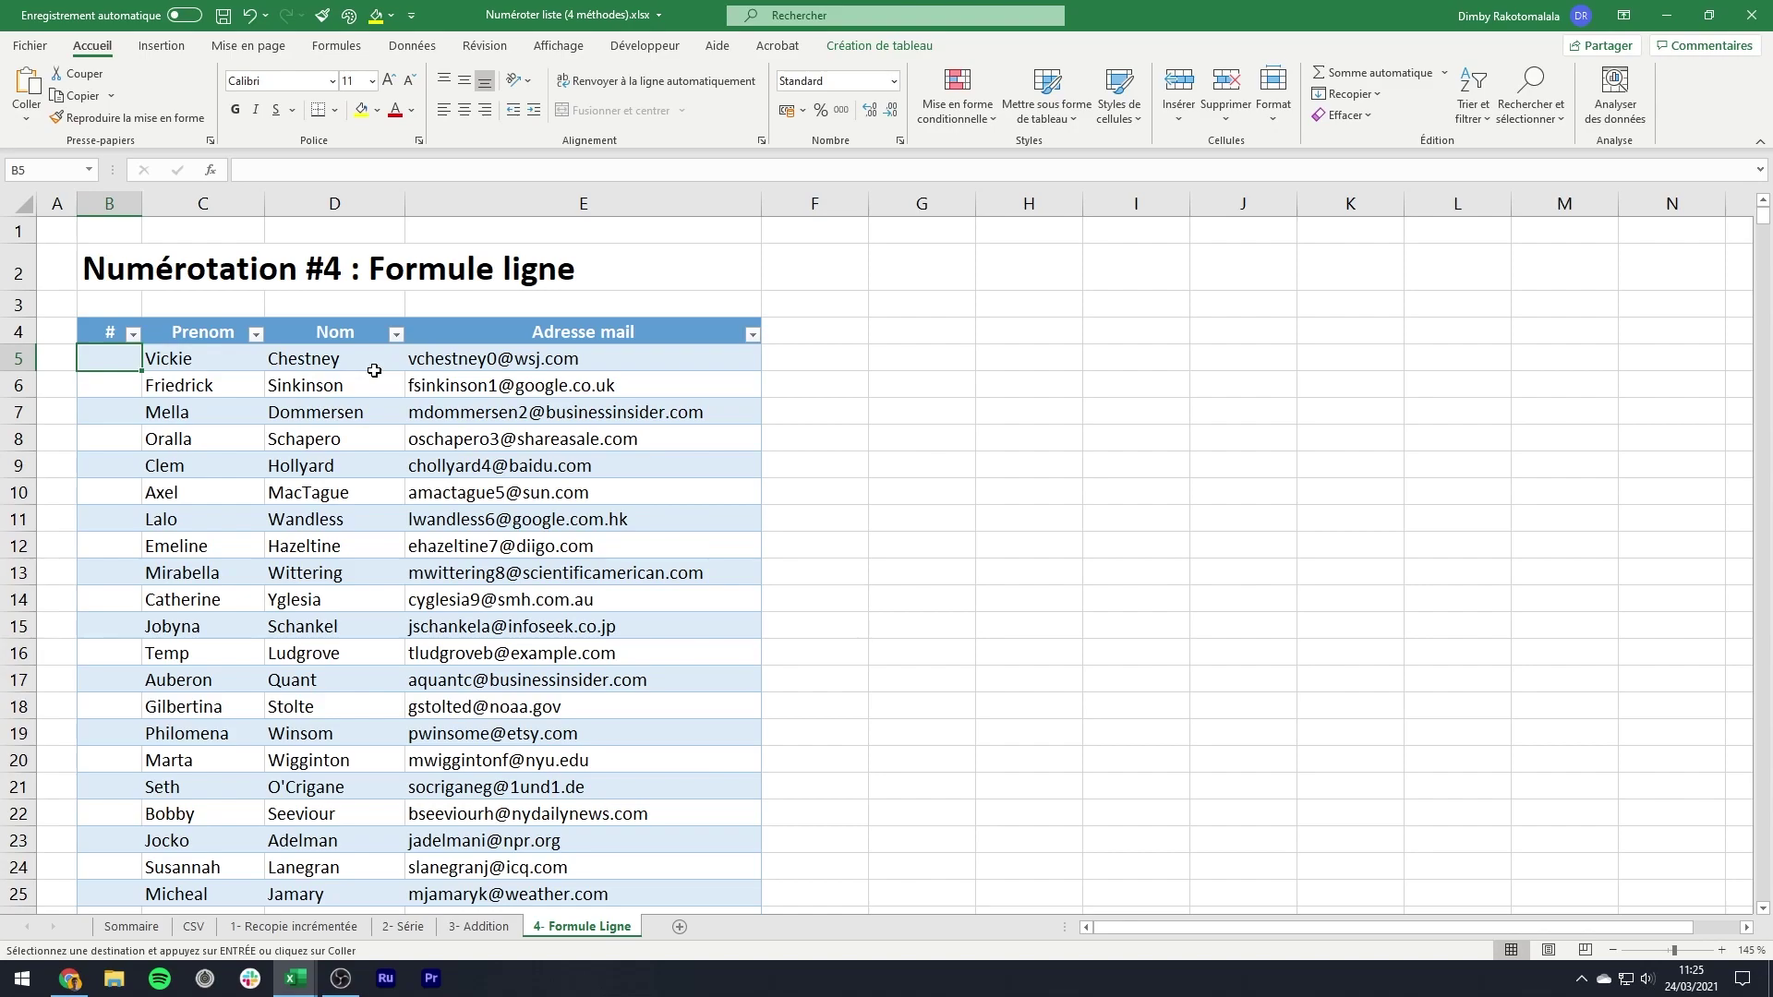
- Enter =LIGNE() in B5 so the # column shows row numbers starting at 5
text(=ligne)
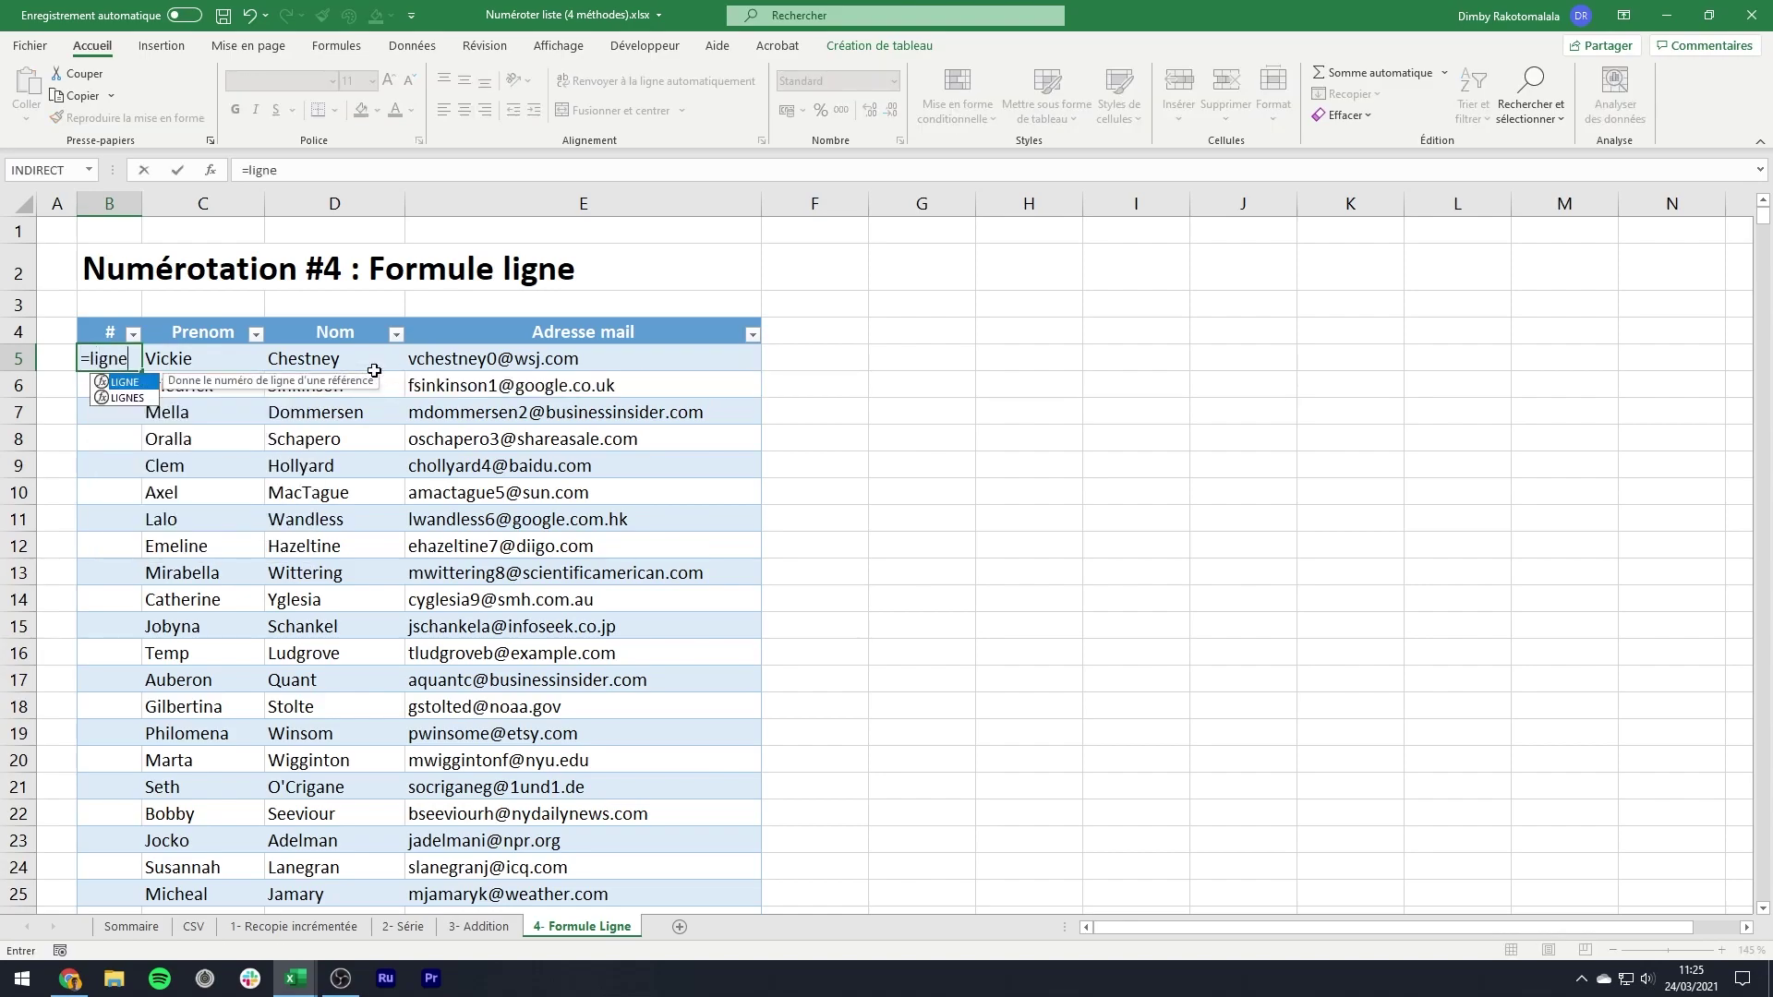
text(())
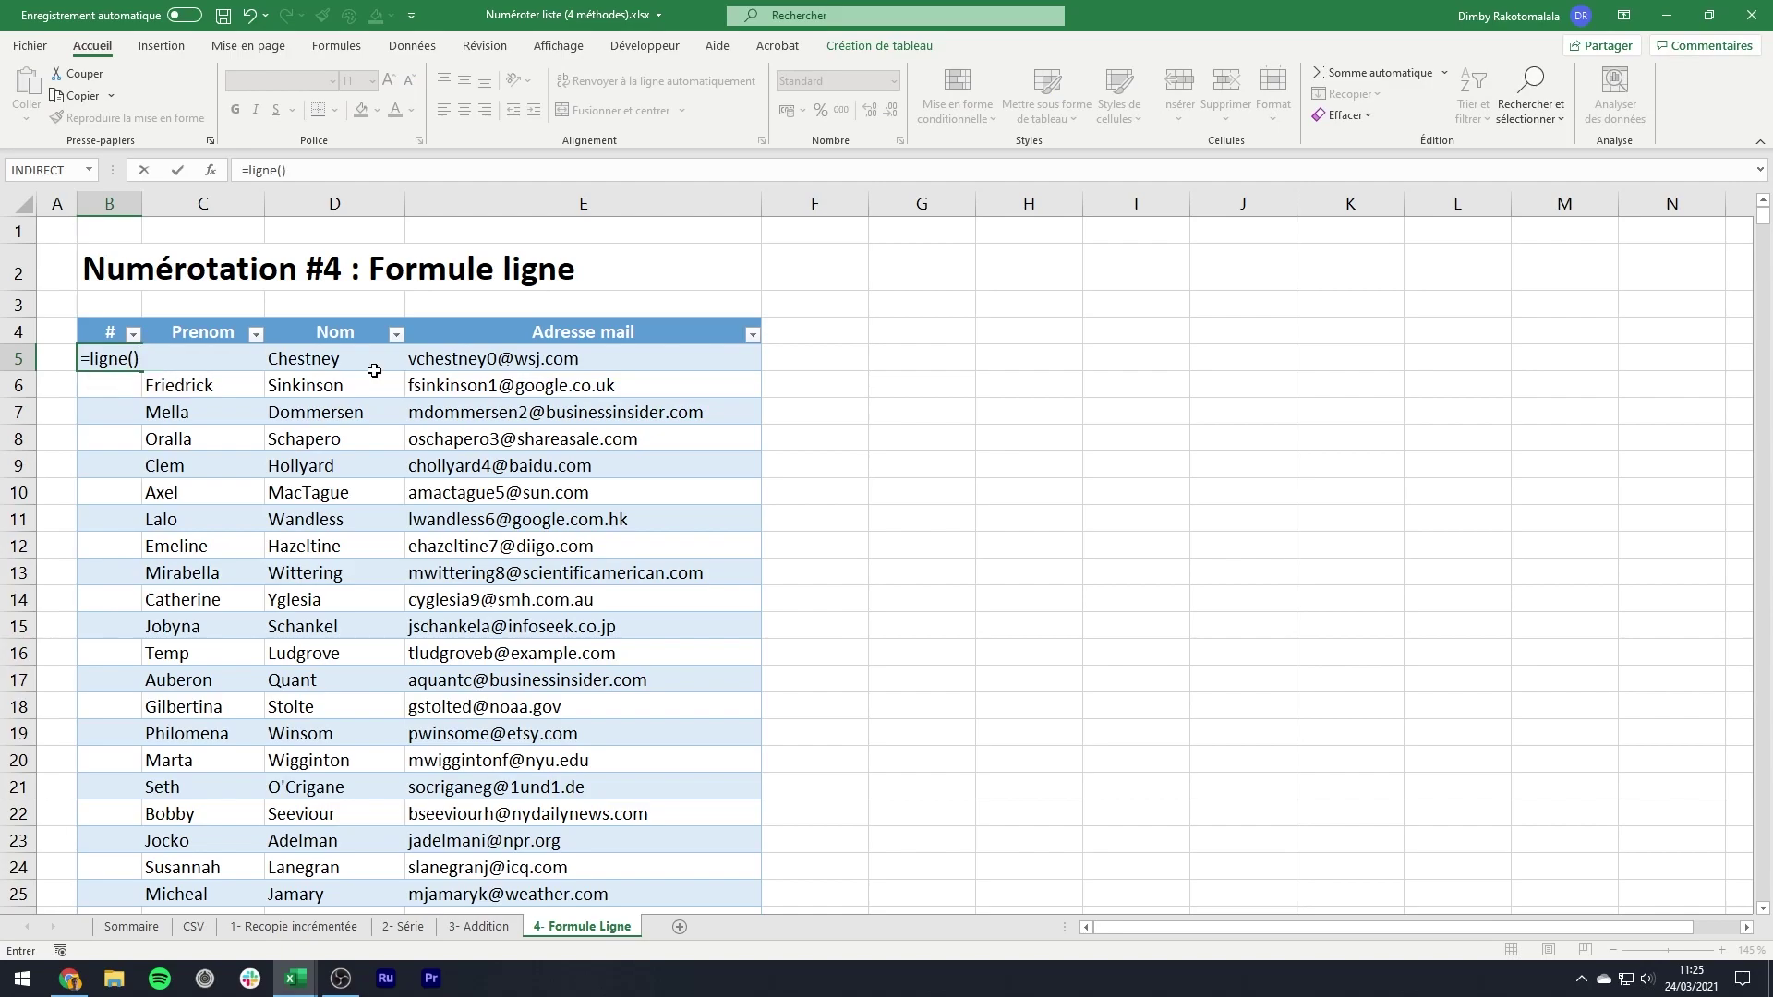
key(Return)
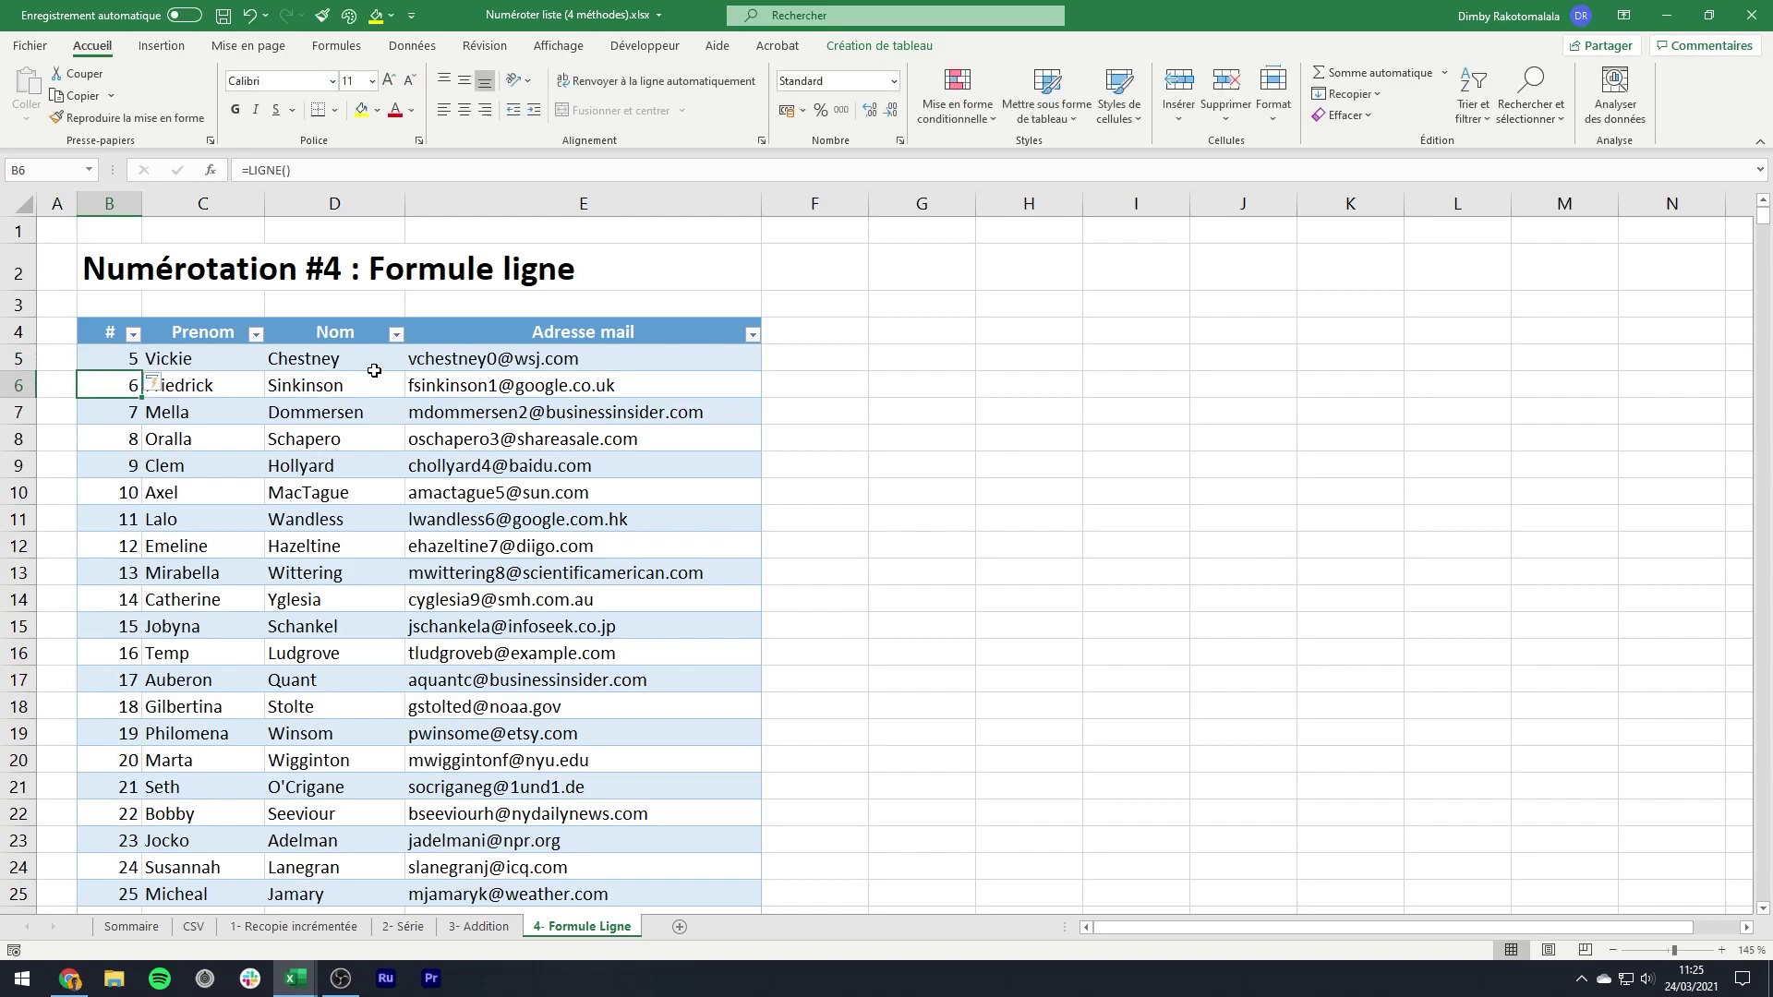
click(109, 356)
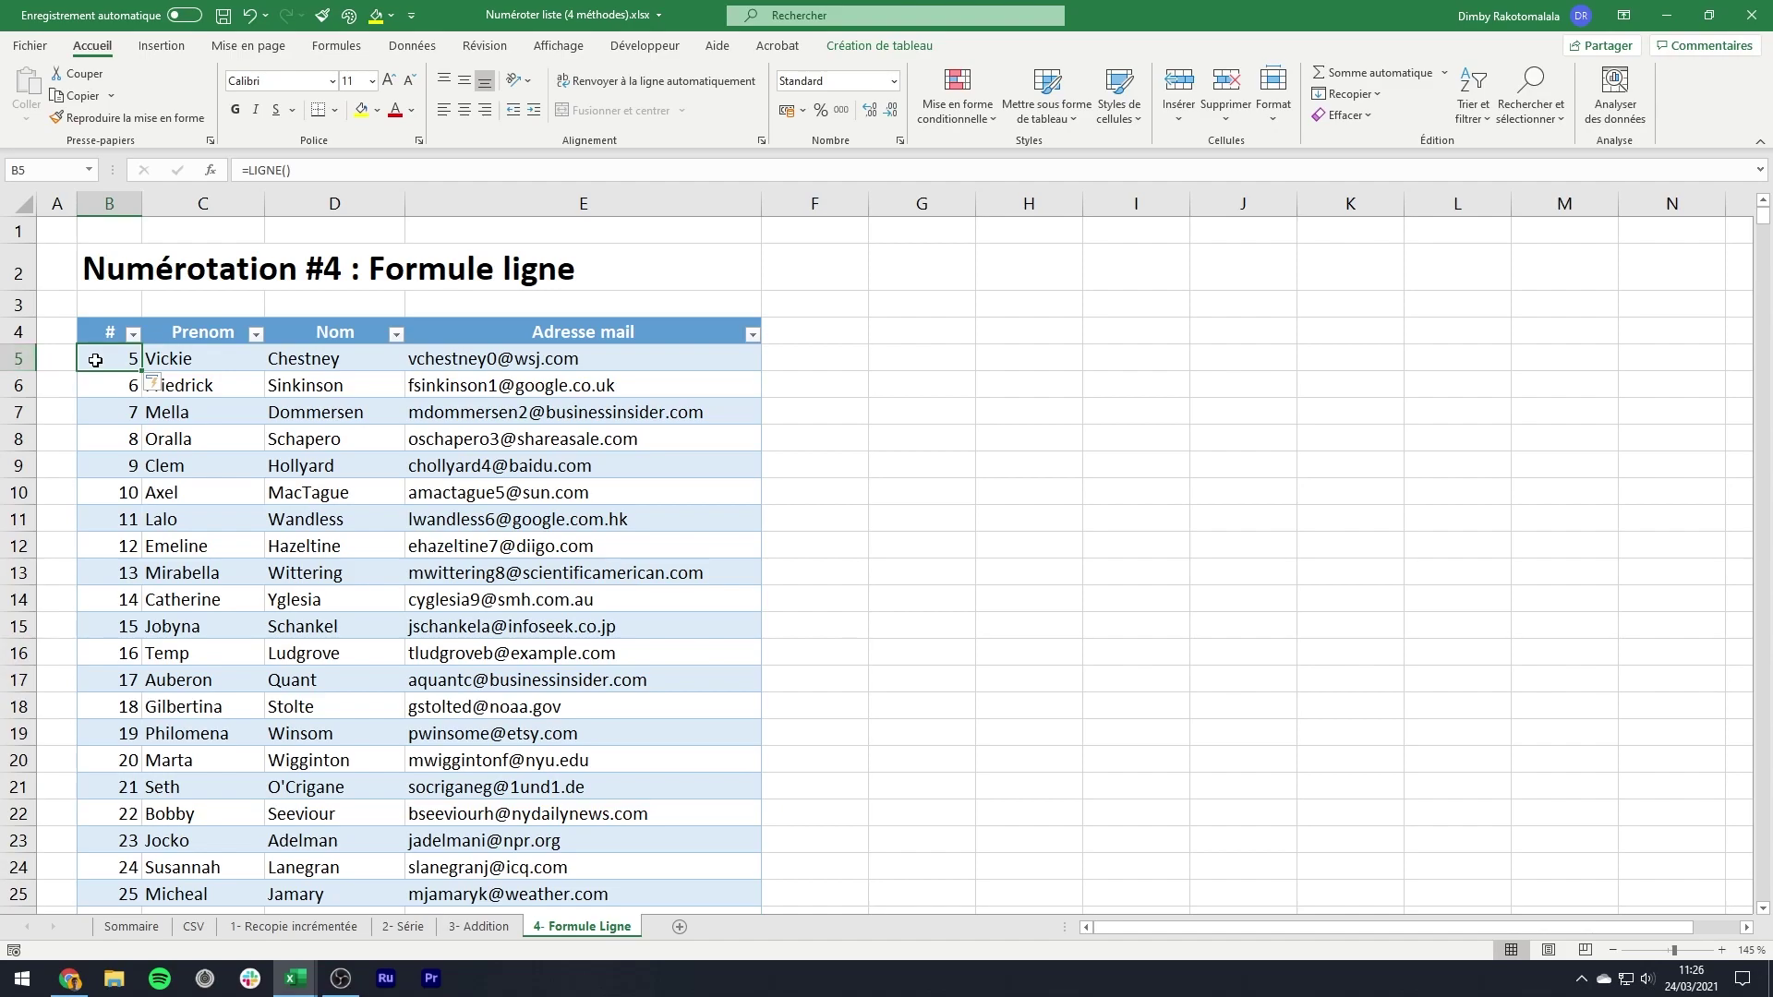
click(7, 361)
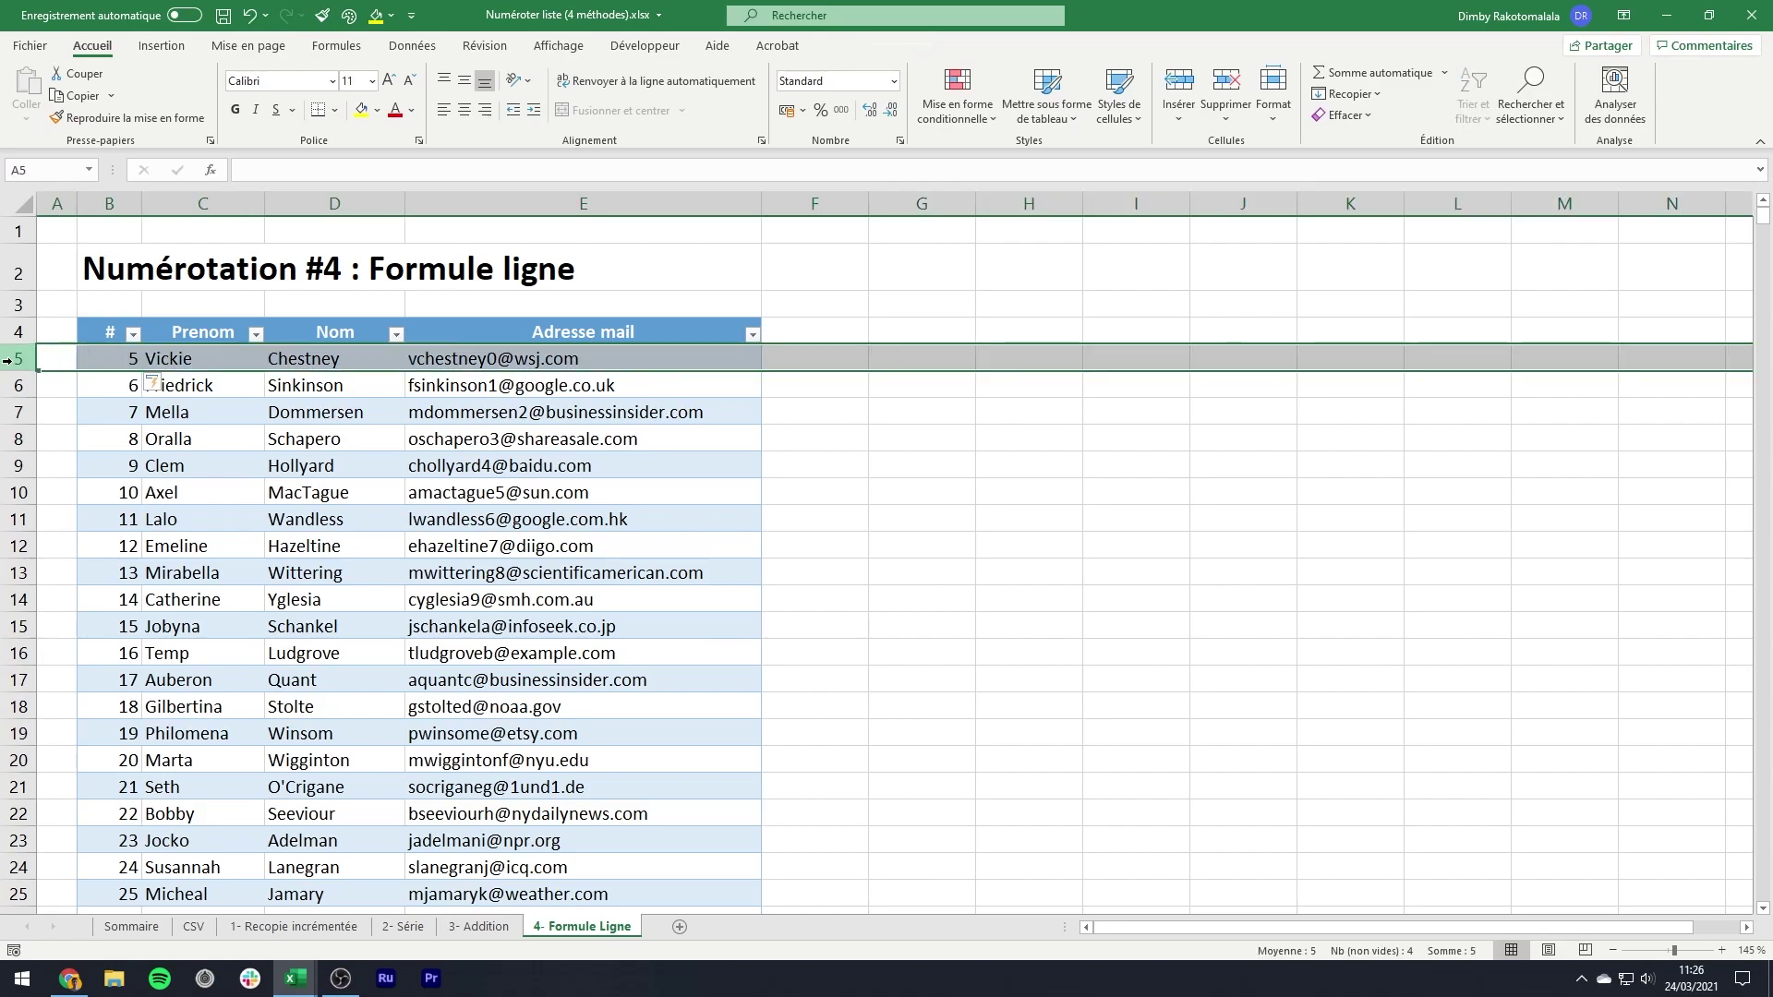
click(97, 359)
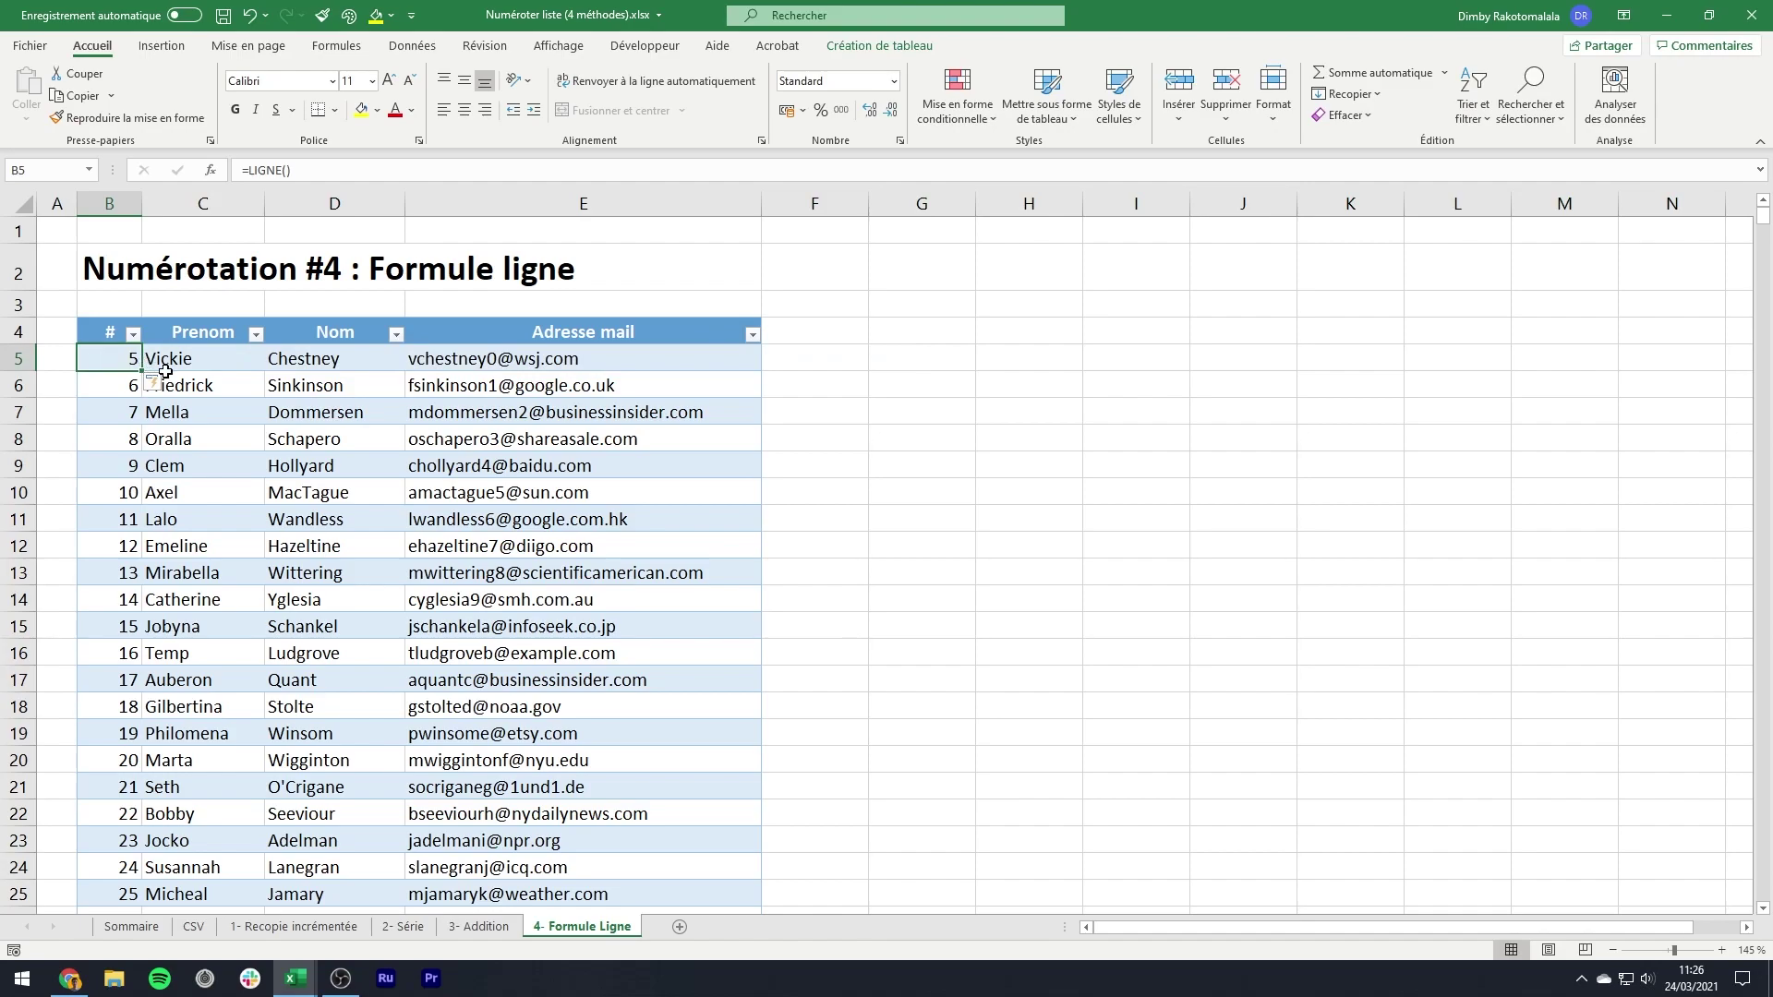
- Change B5's formula to =LIGNE()-4 and verify the numbering runs from 1 to 1000
click(332, 172)
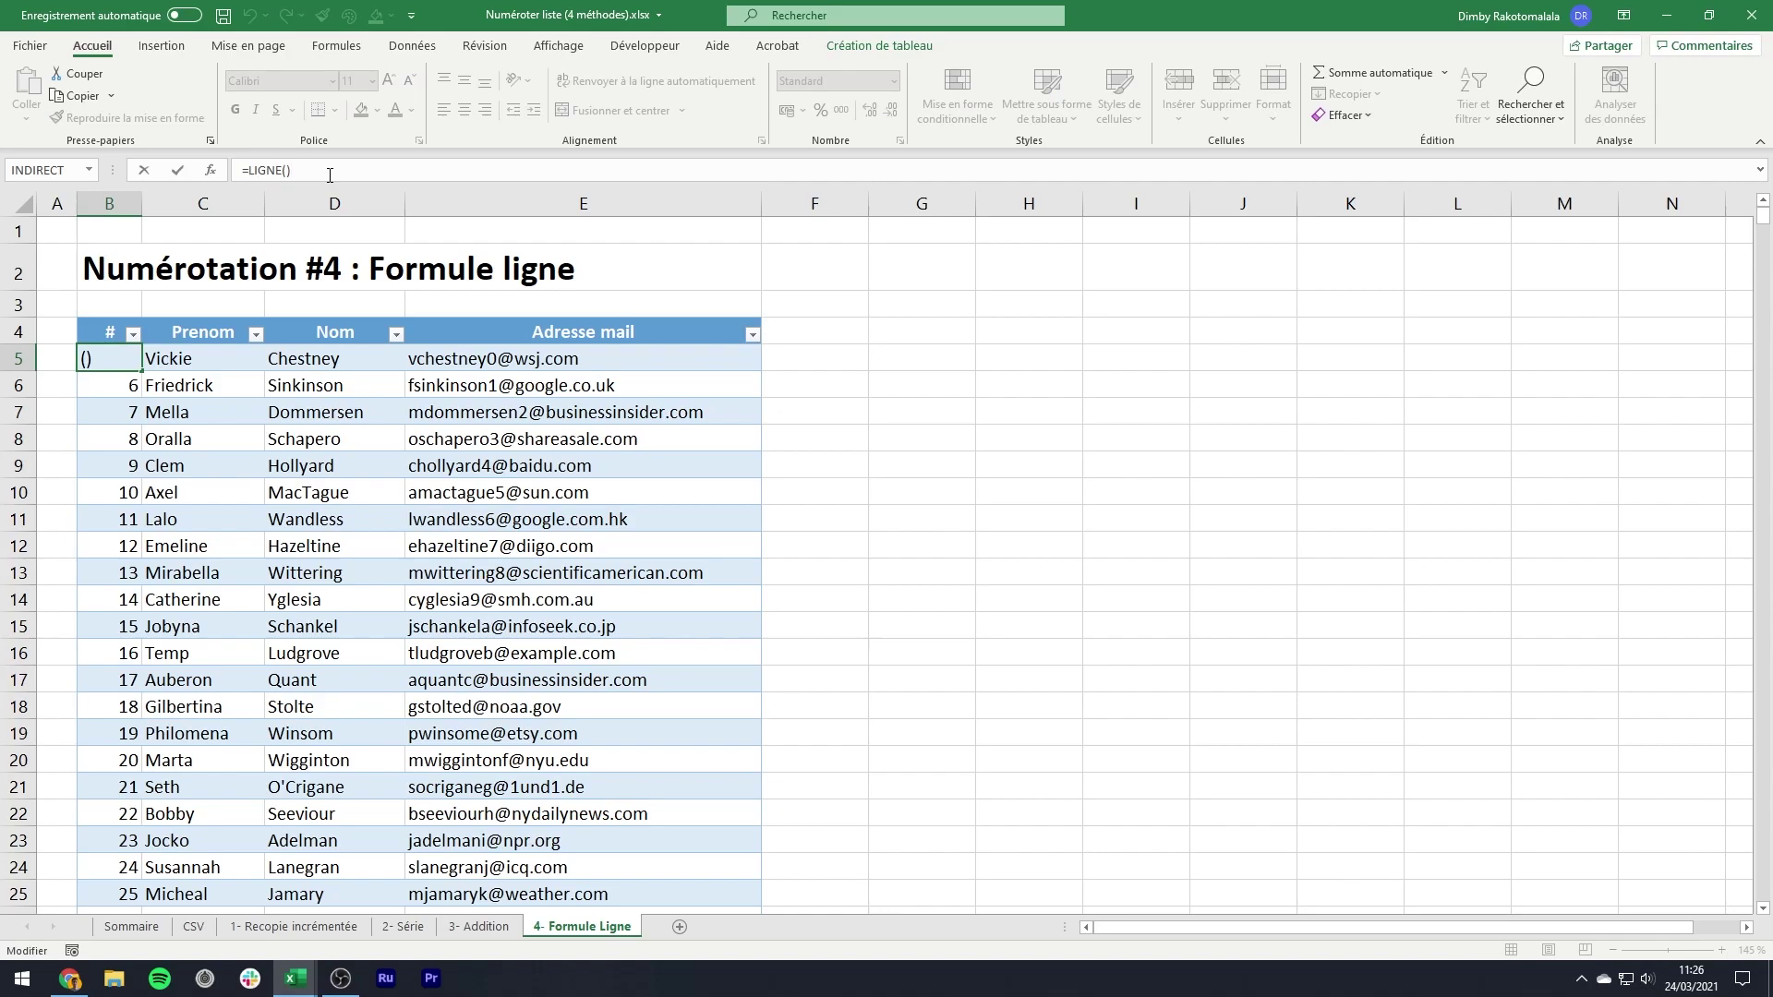
text(-4)
key(Return)
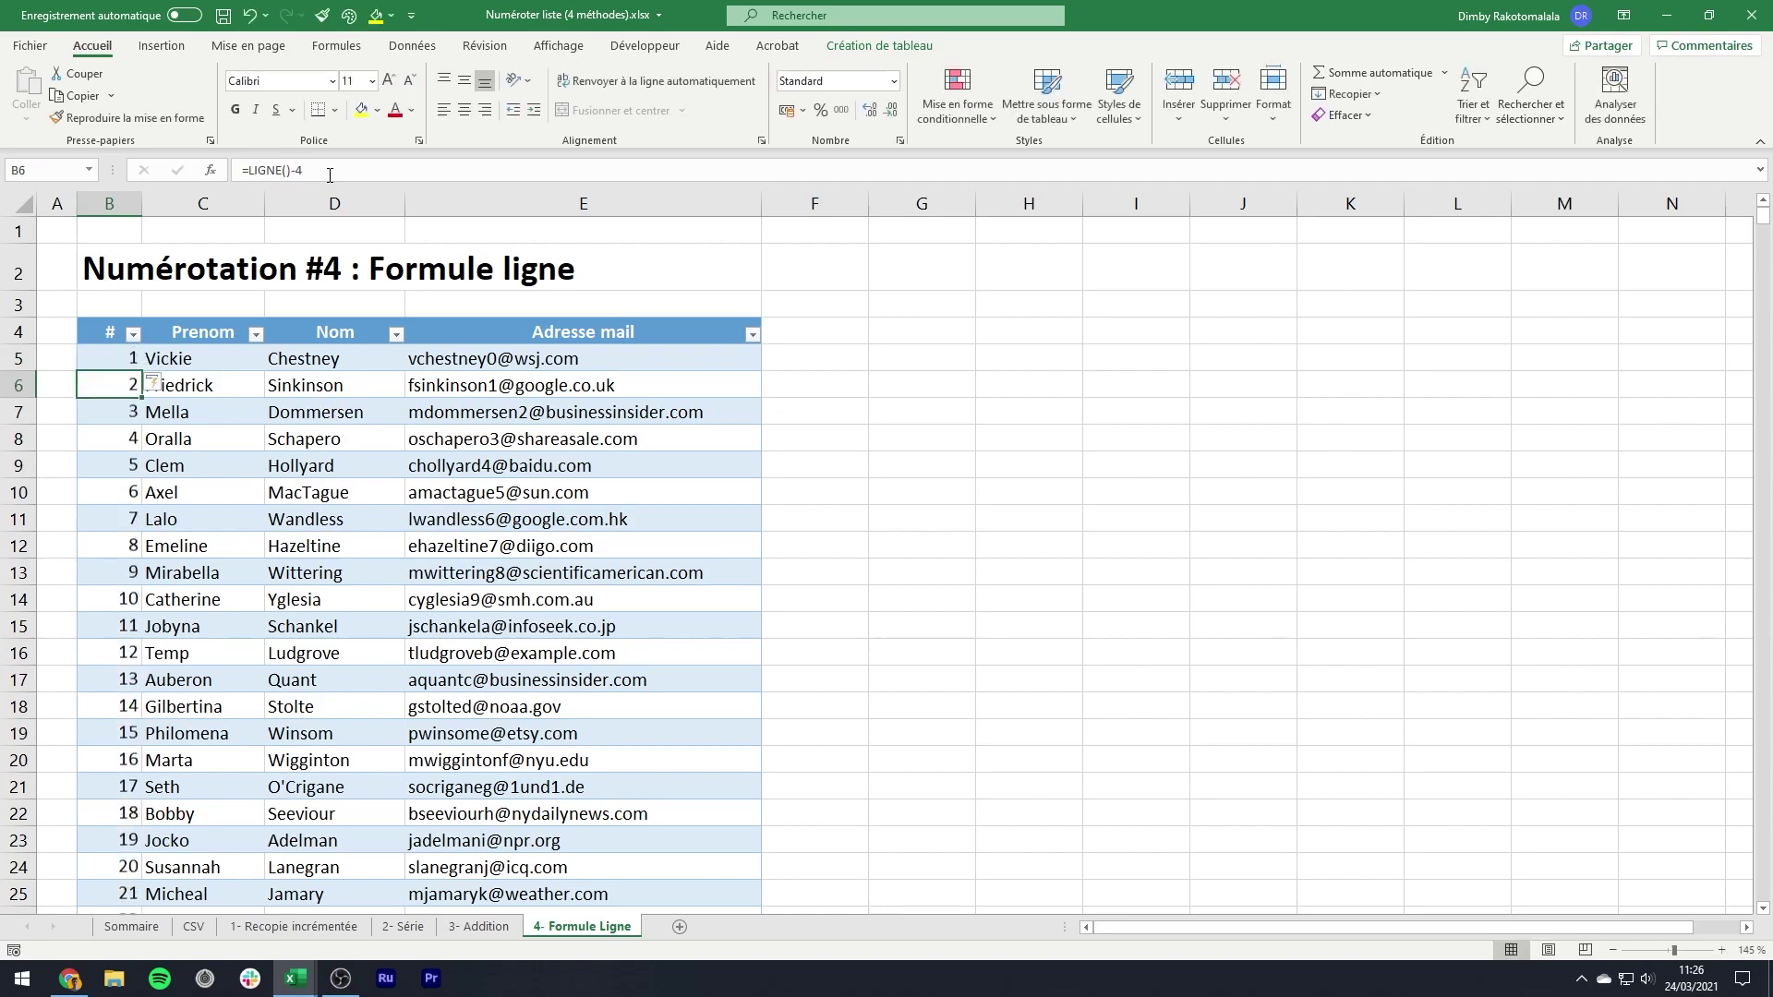
click(126, 361)
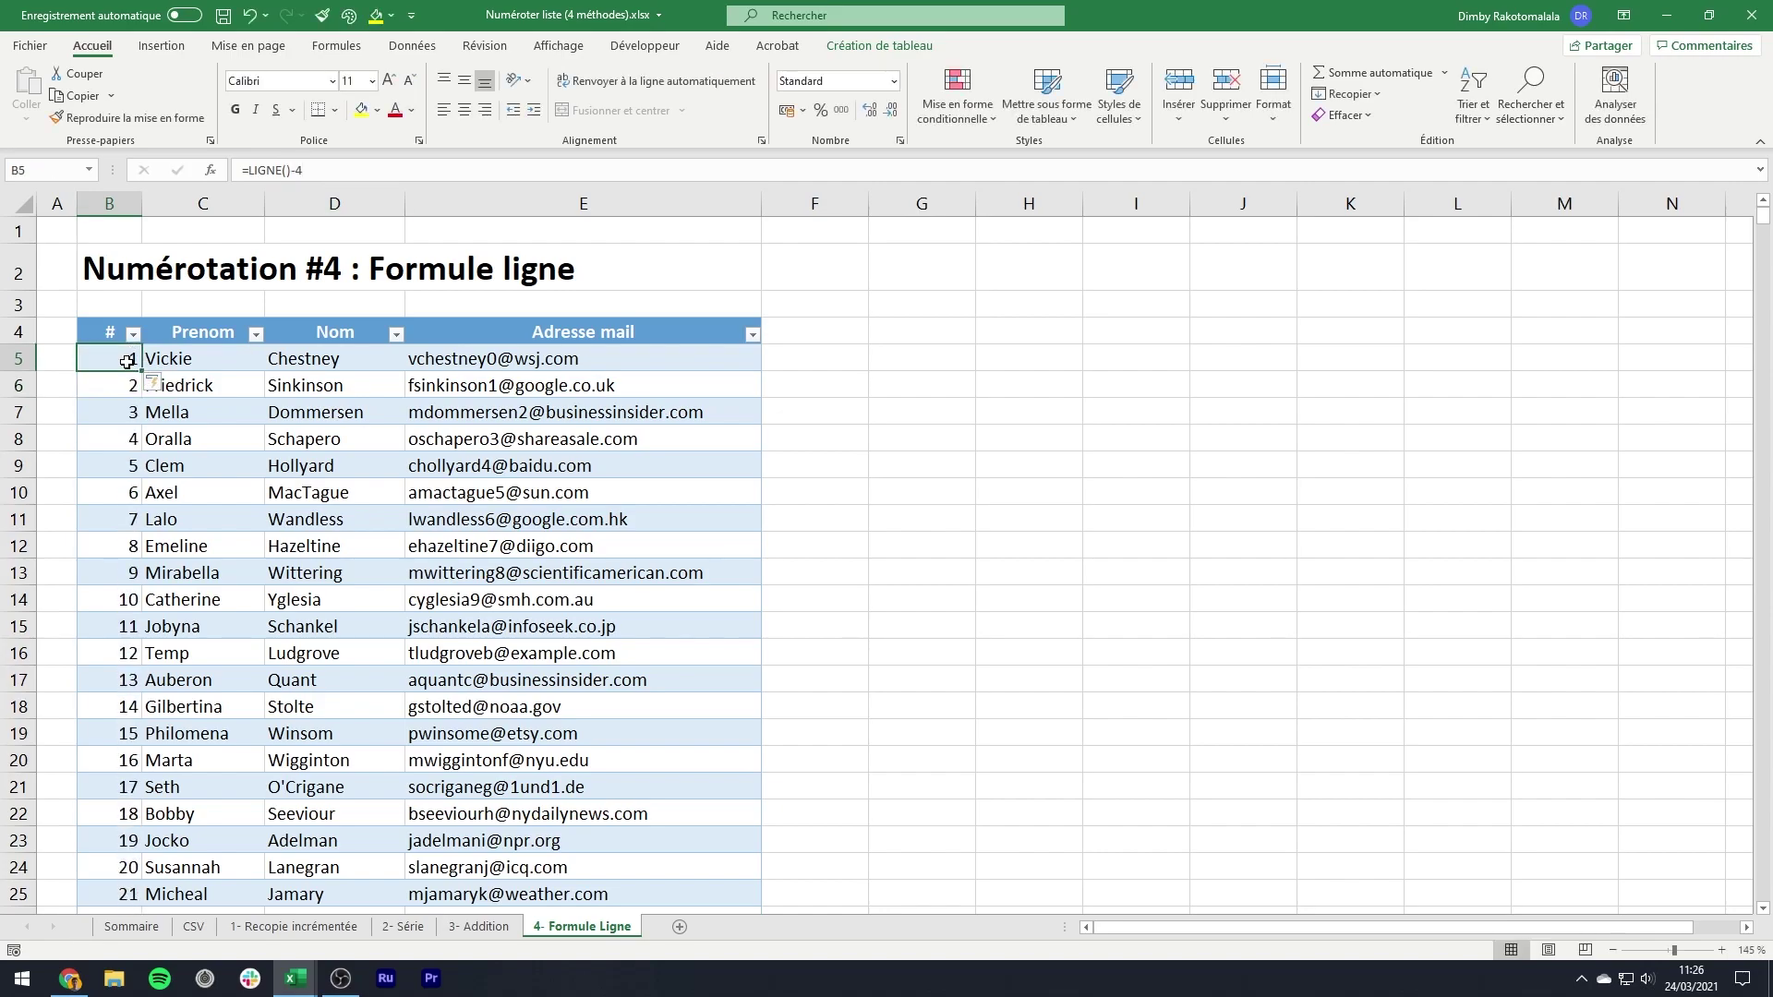
key(ctrl+Down)
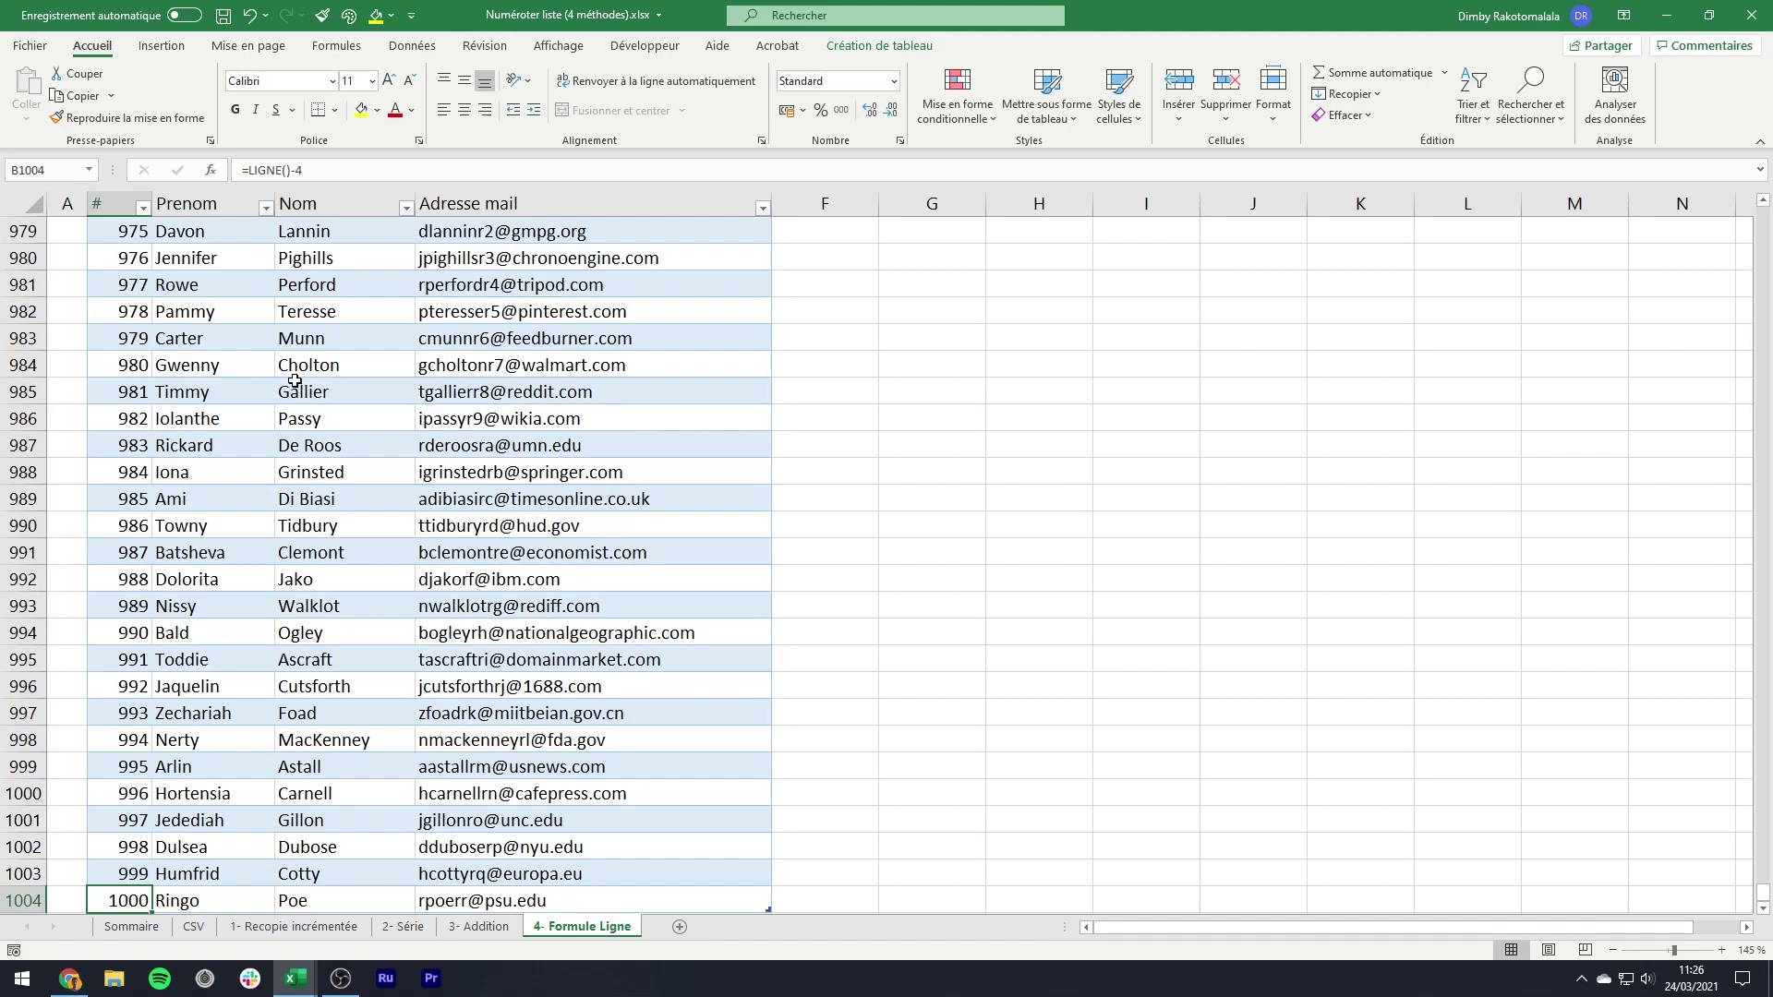
key(ctrl+Up)
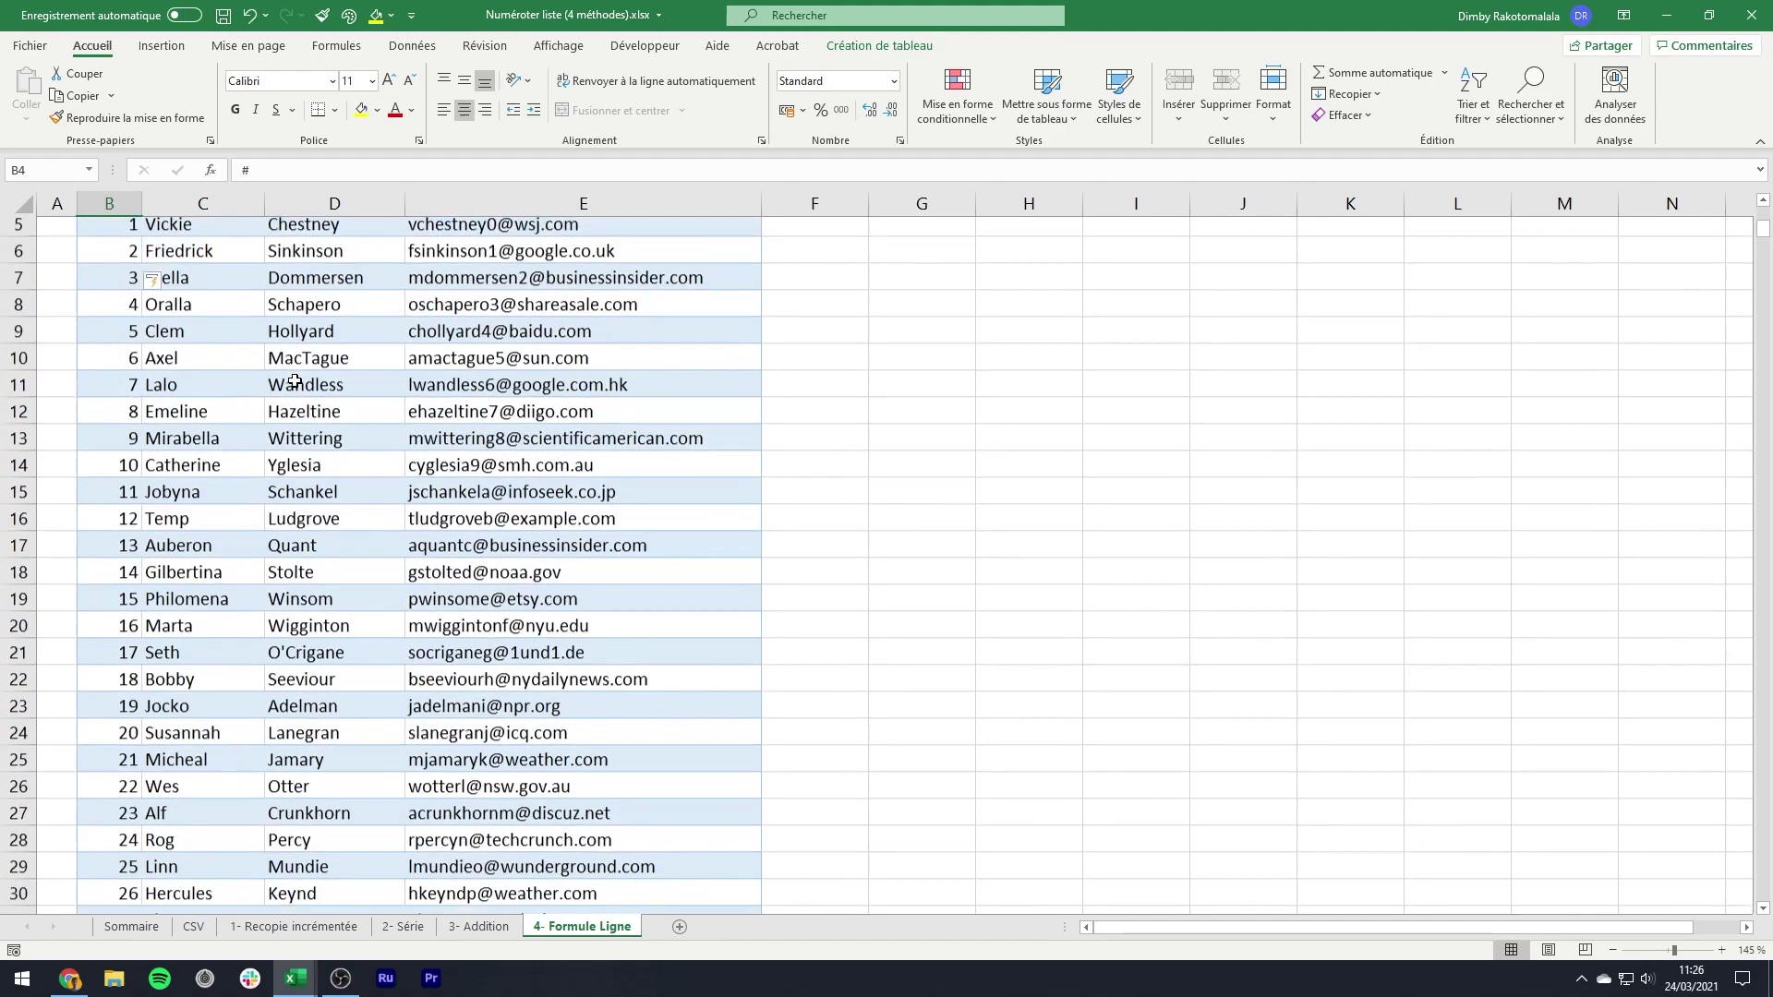
scroll(295, 381, up, 1)
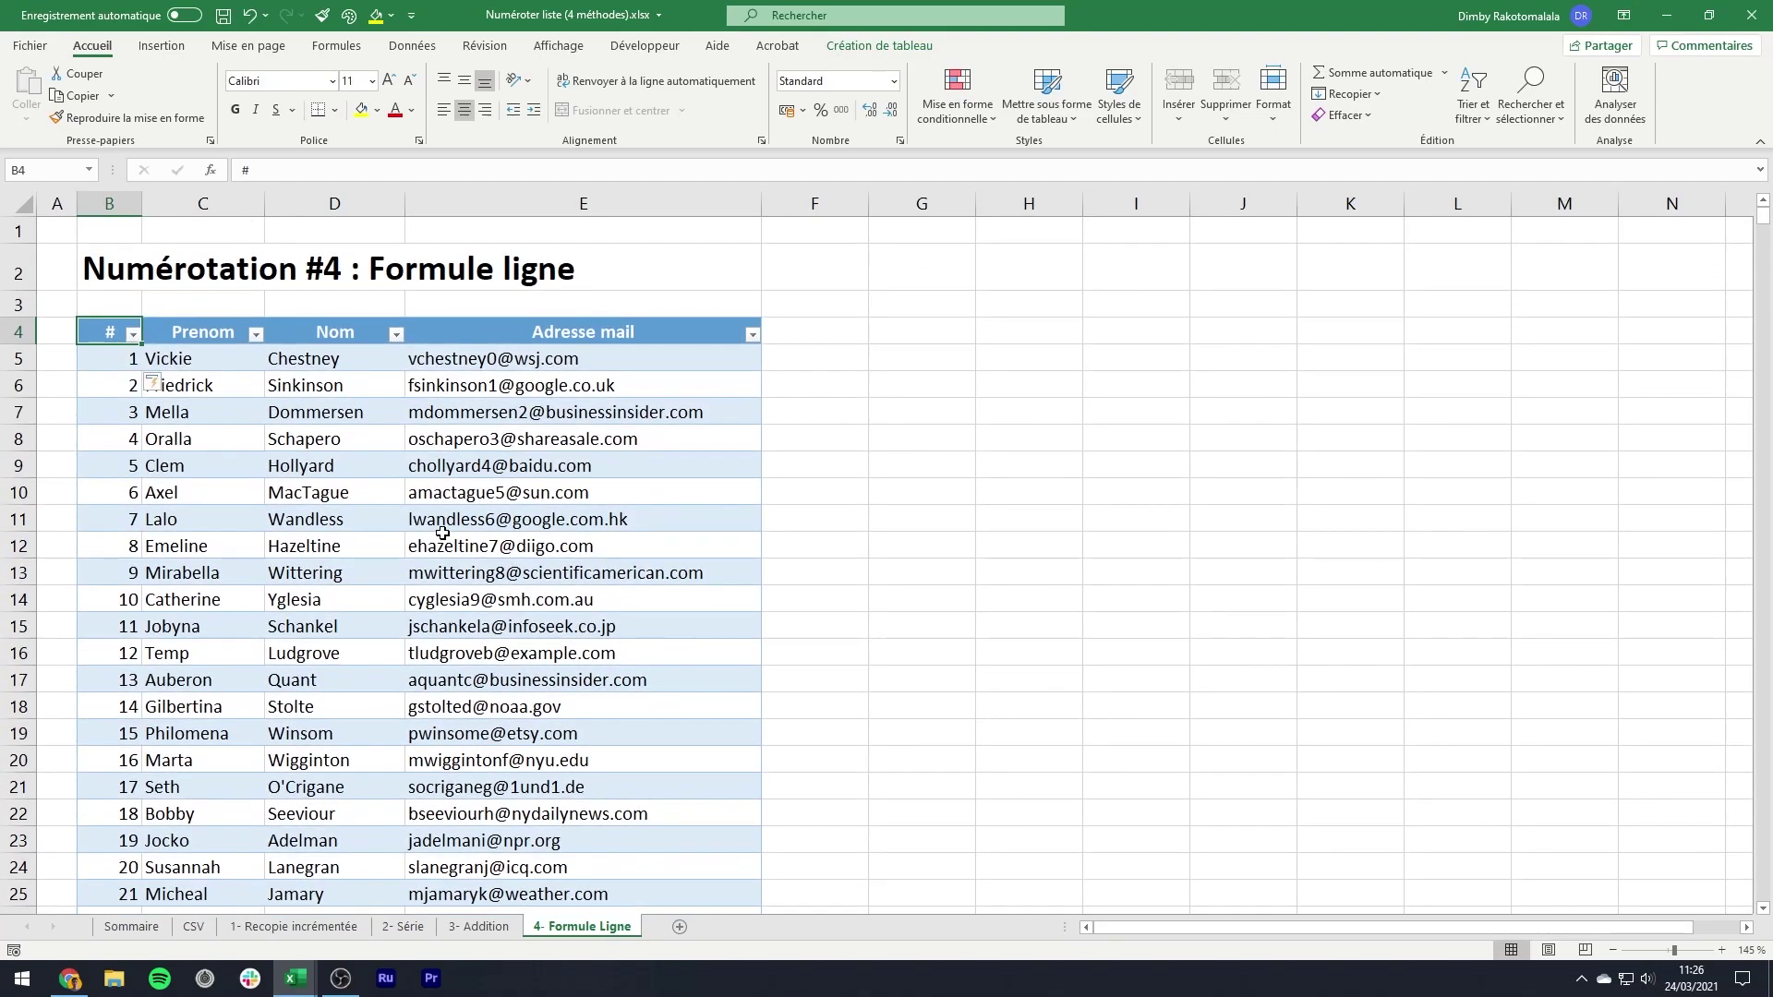
- Look over the 1- Recopie incrémentée sheet, then go back to 3- Addition
click(477, 927)
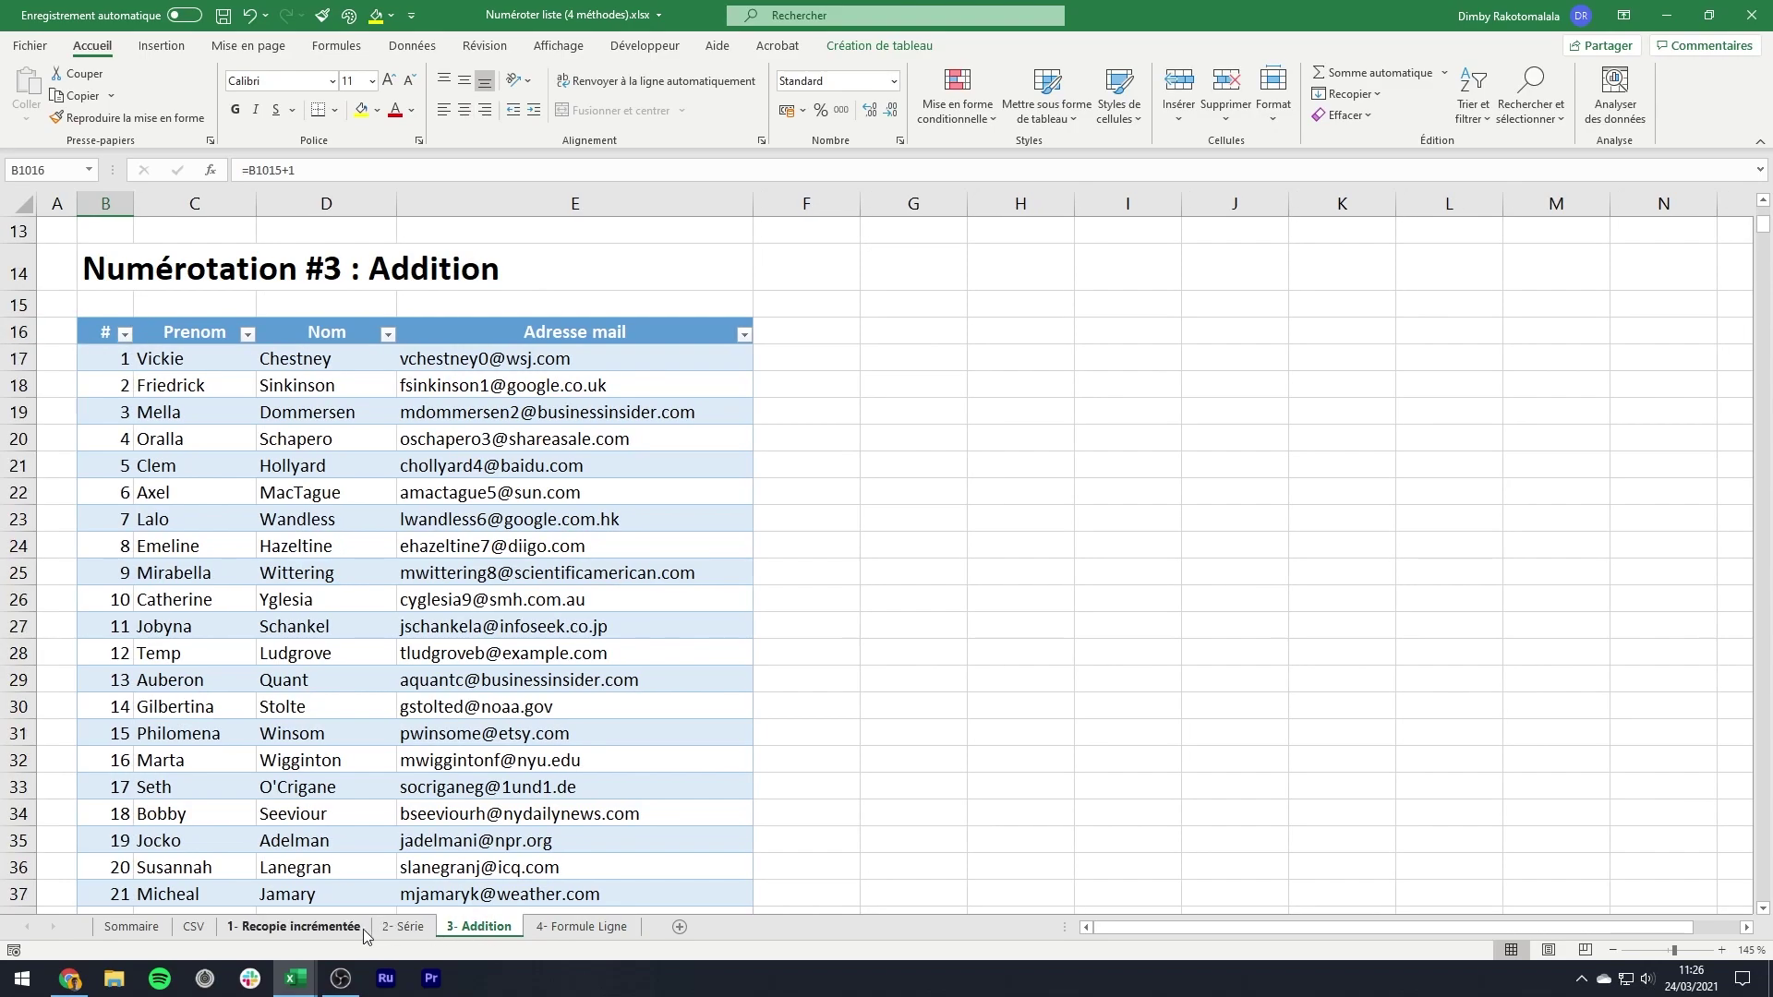
click(294, 927)
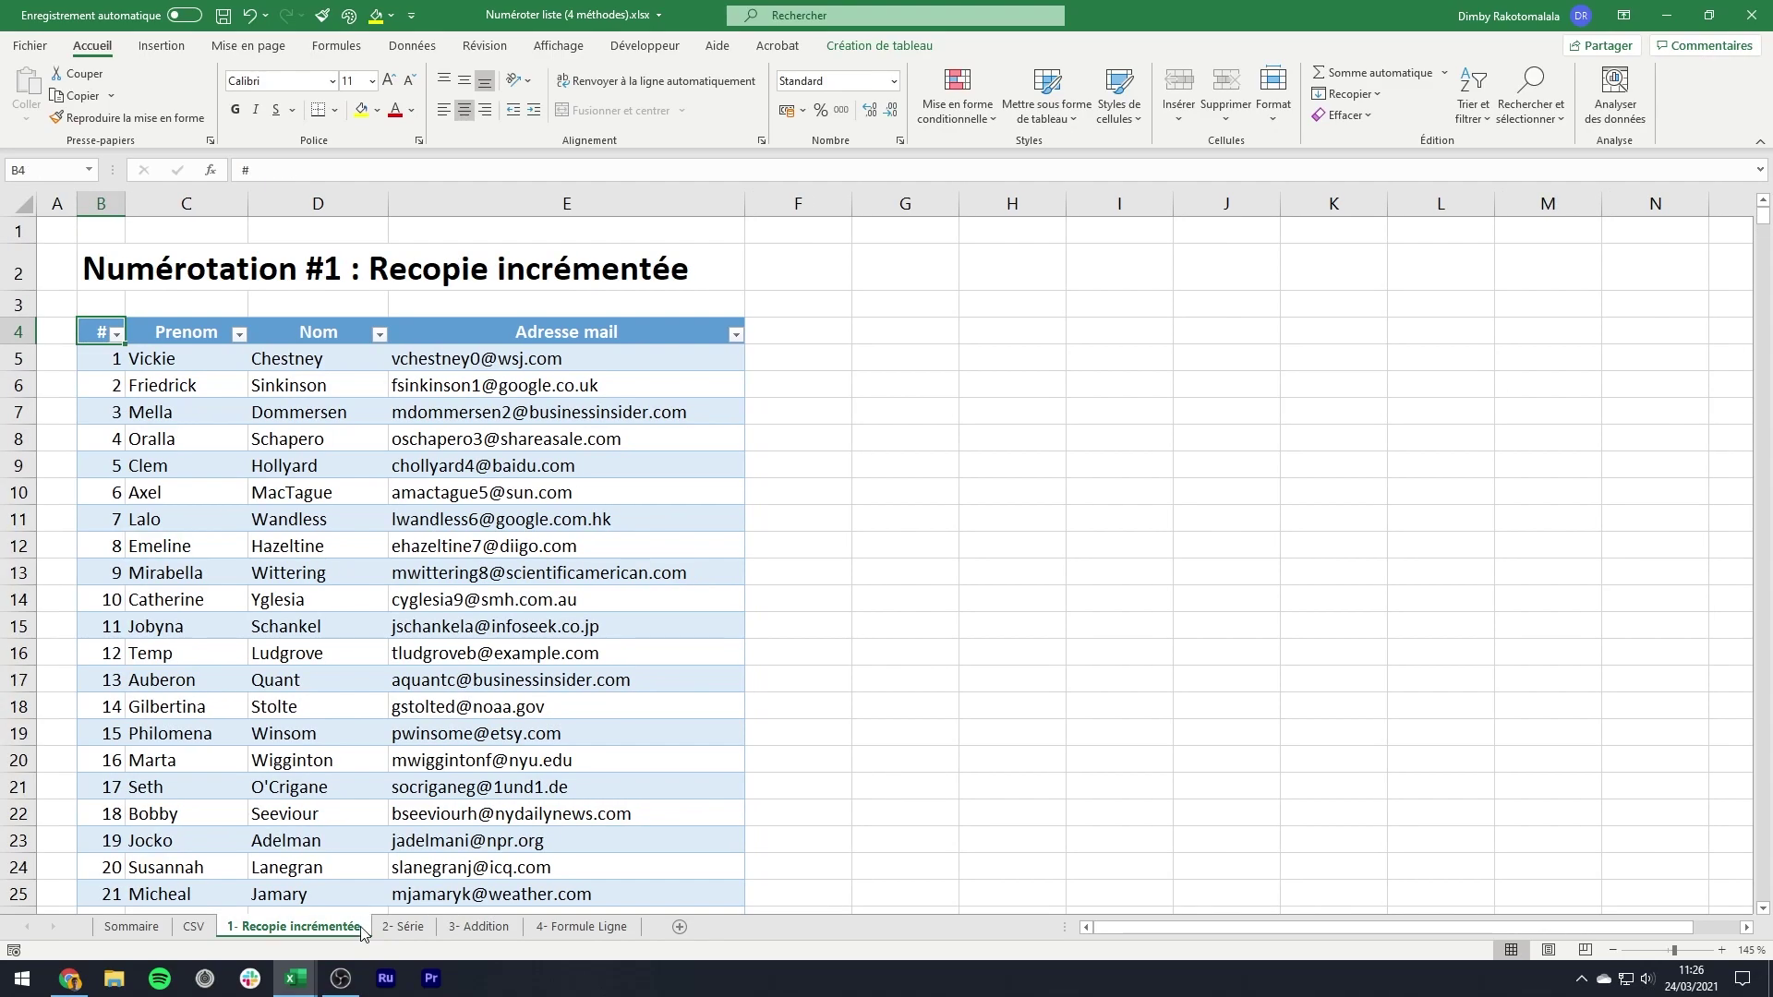
click(482, 927)
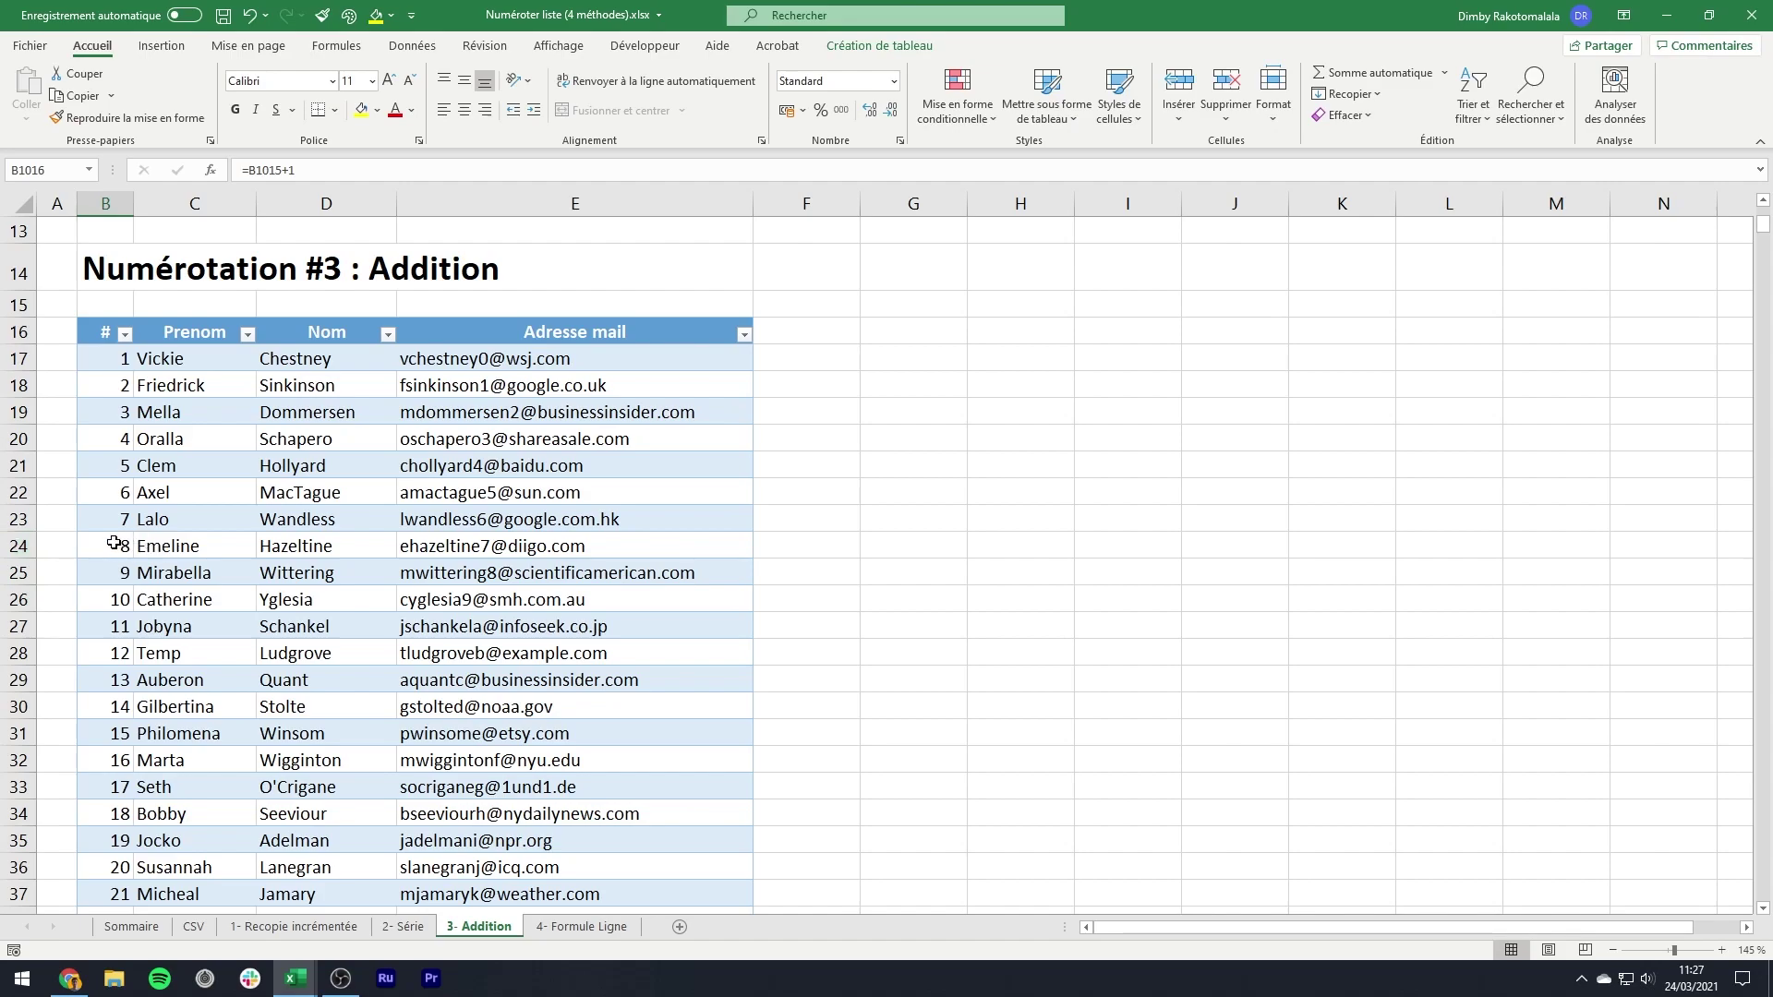
- Insert a blank row above entry 8 in the Addition table
drag(120, 545, 402, 550)
click(232, 573)
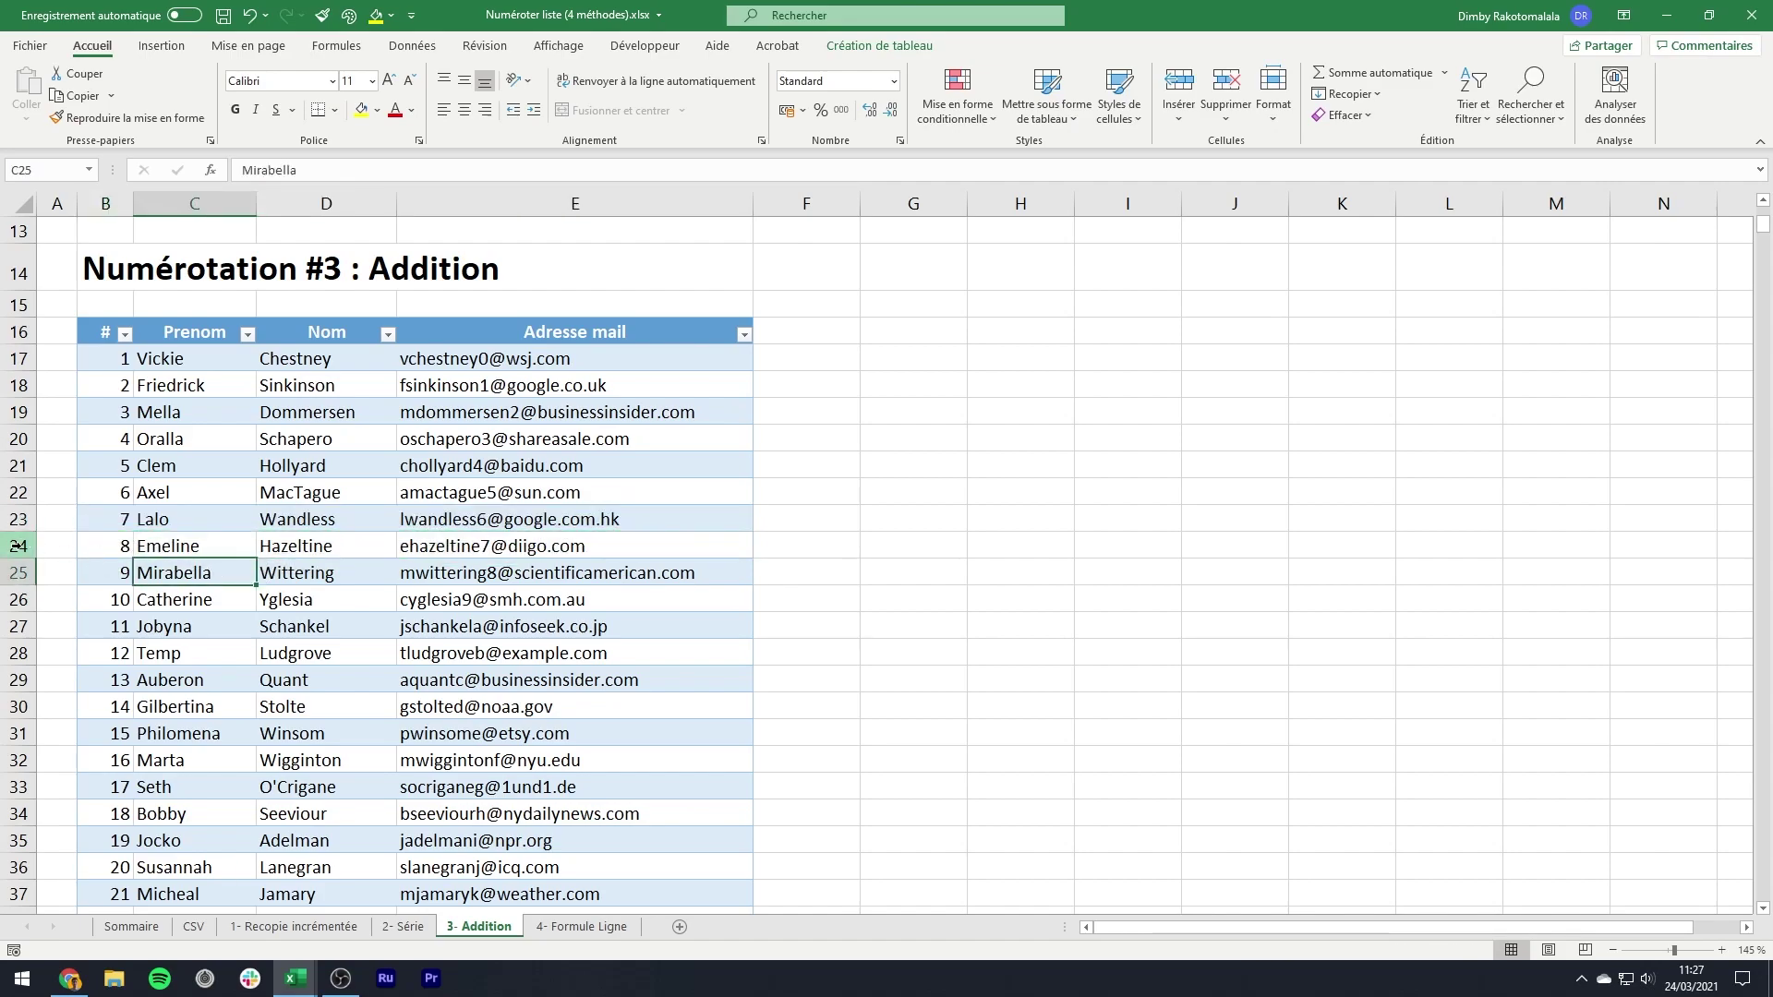
click(13, 545)
right_click(13, 546)
click(93, 697)
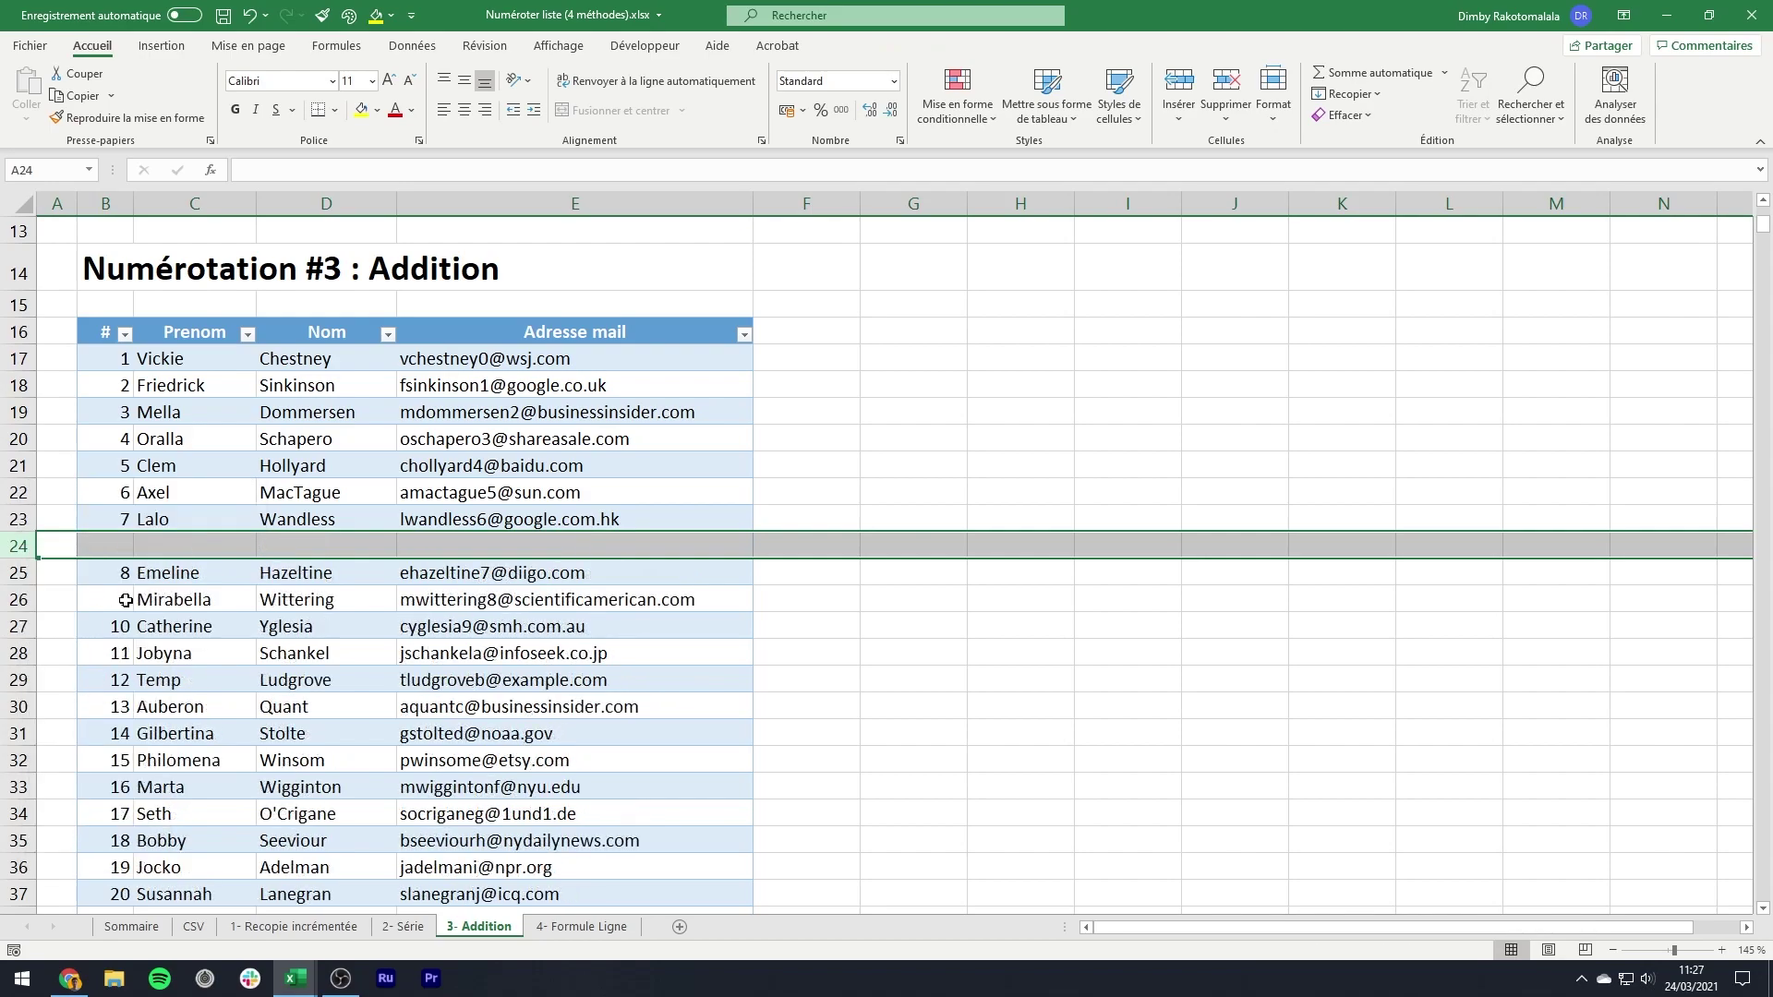
click(122, 542)
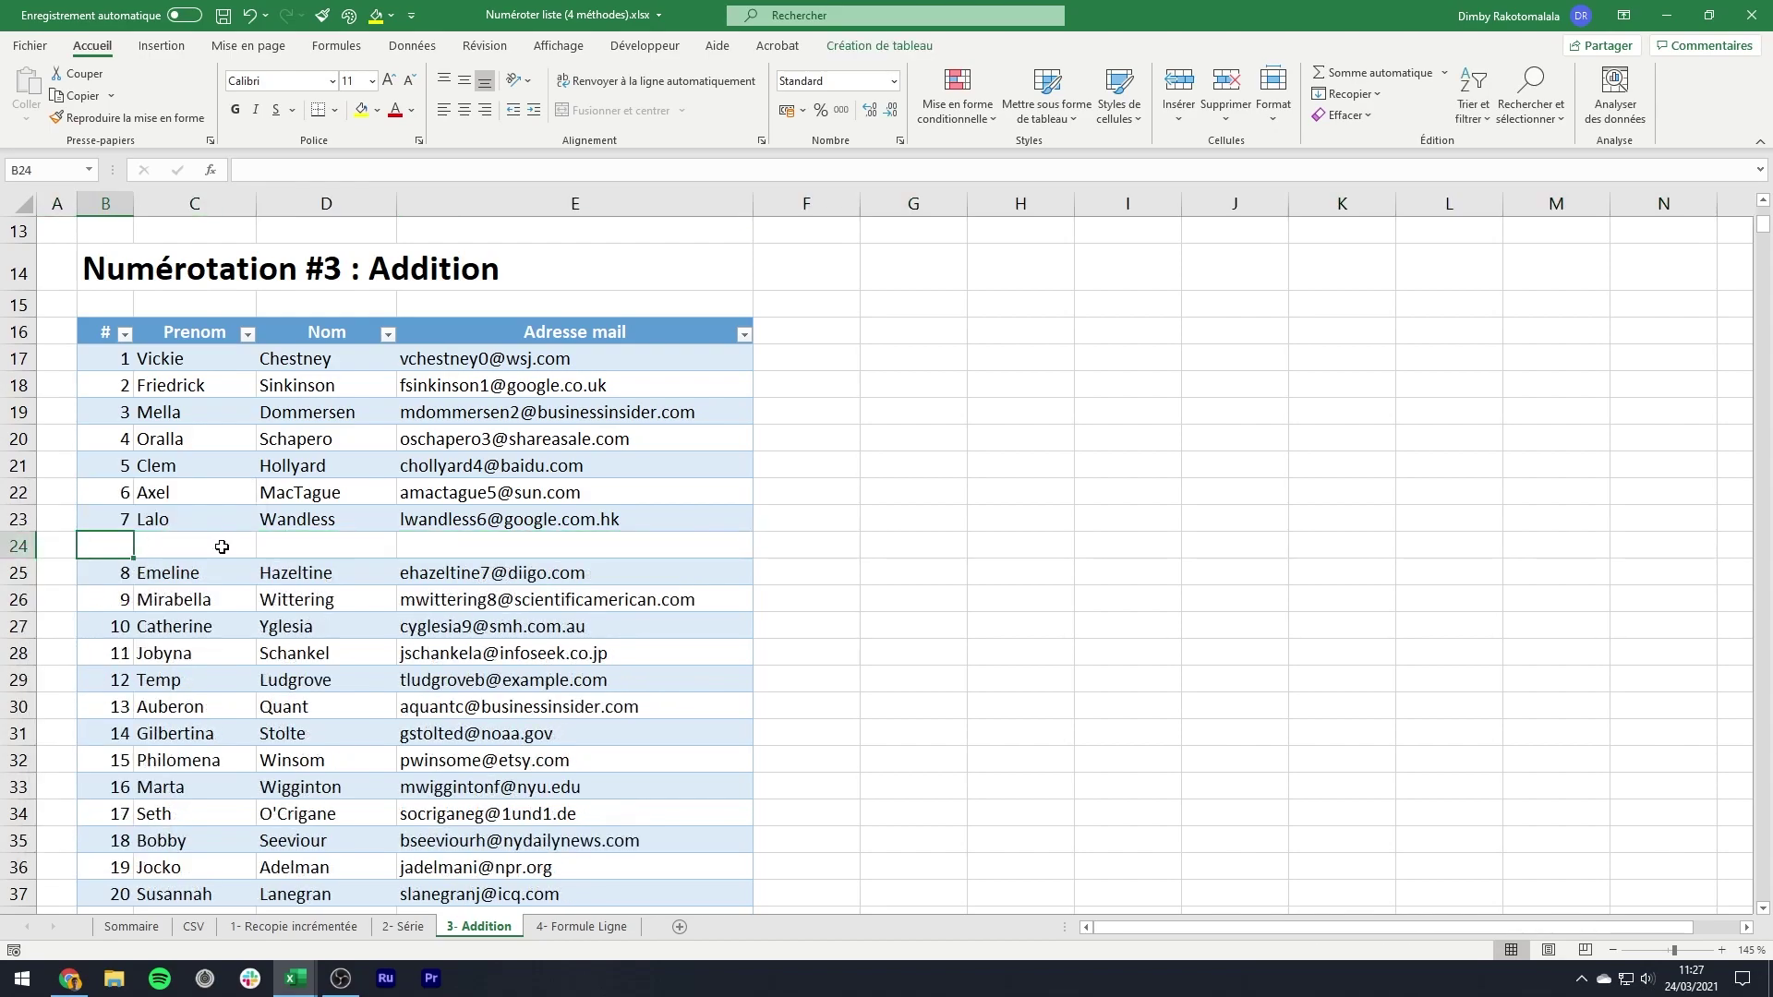
- Fill the new row with a test person's first name, last name and e-mail address
click(170, 540)
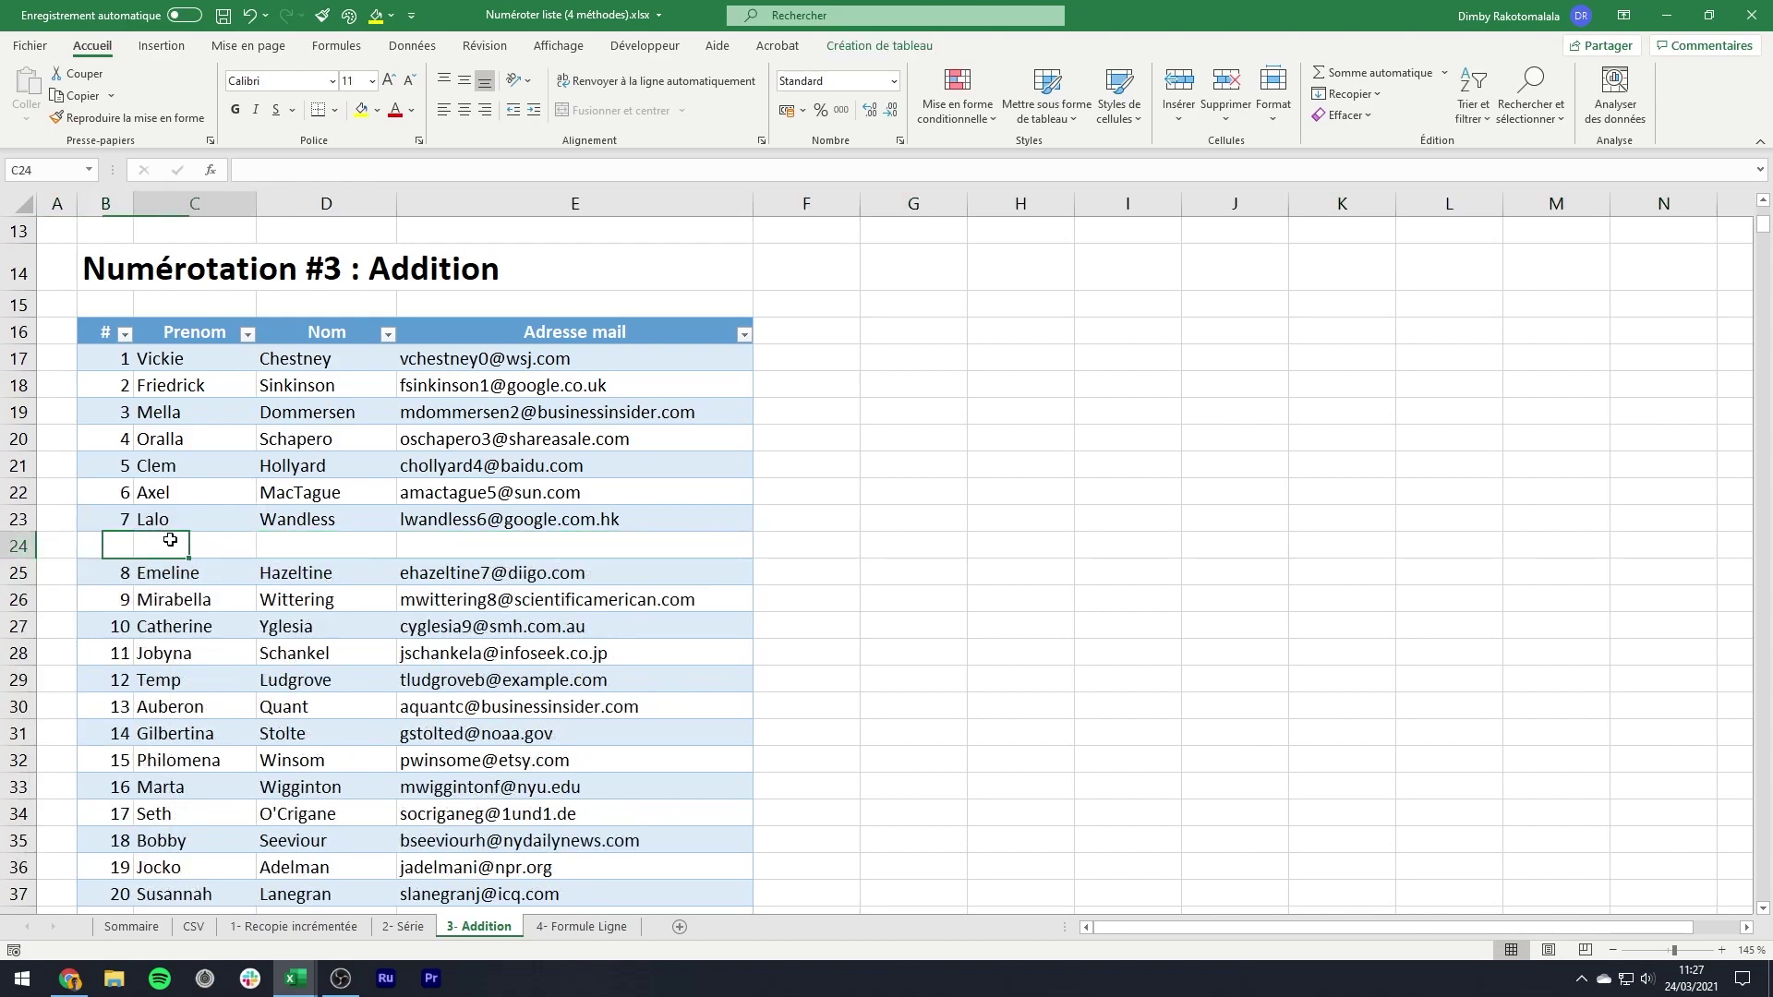
text(Dimby)
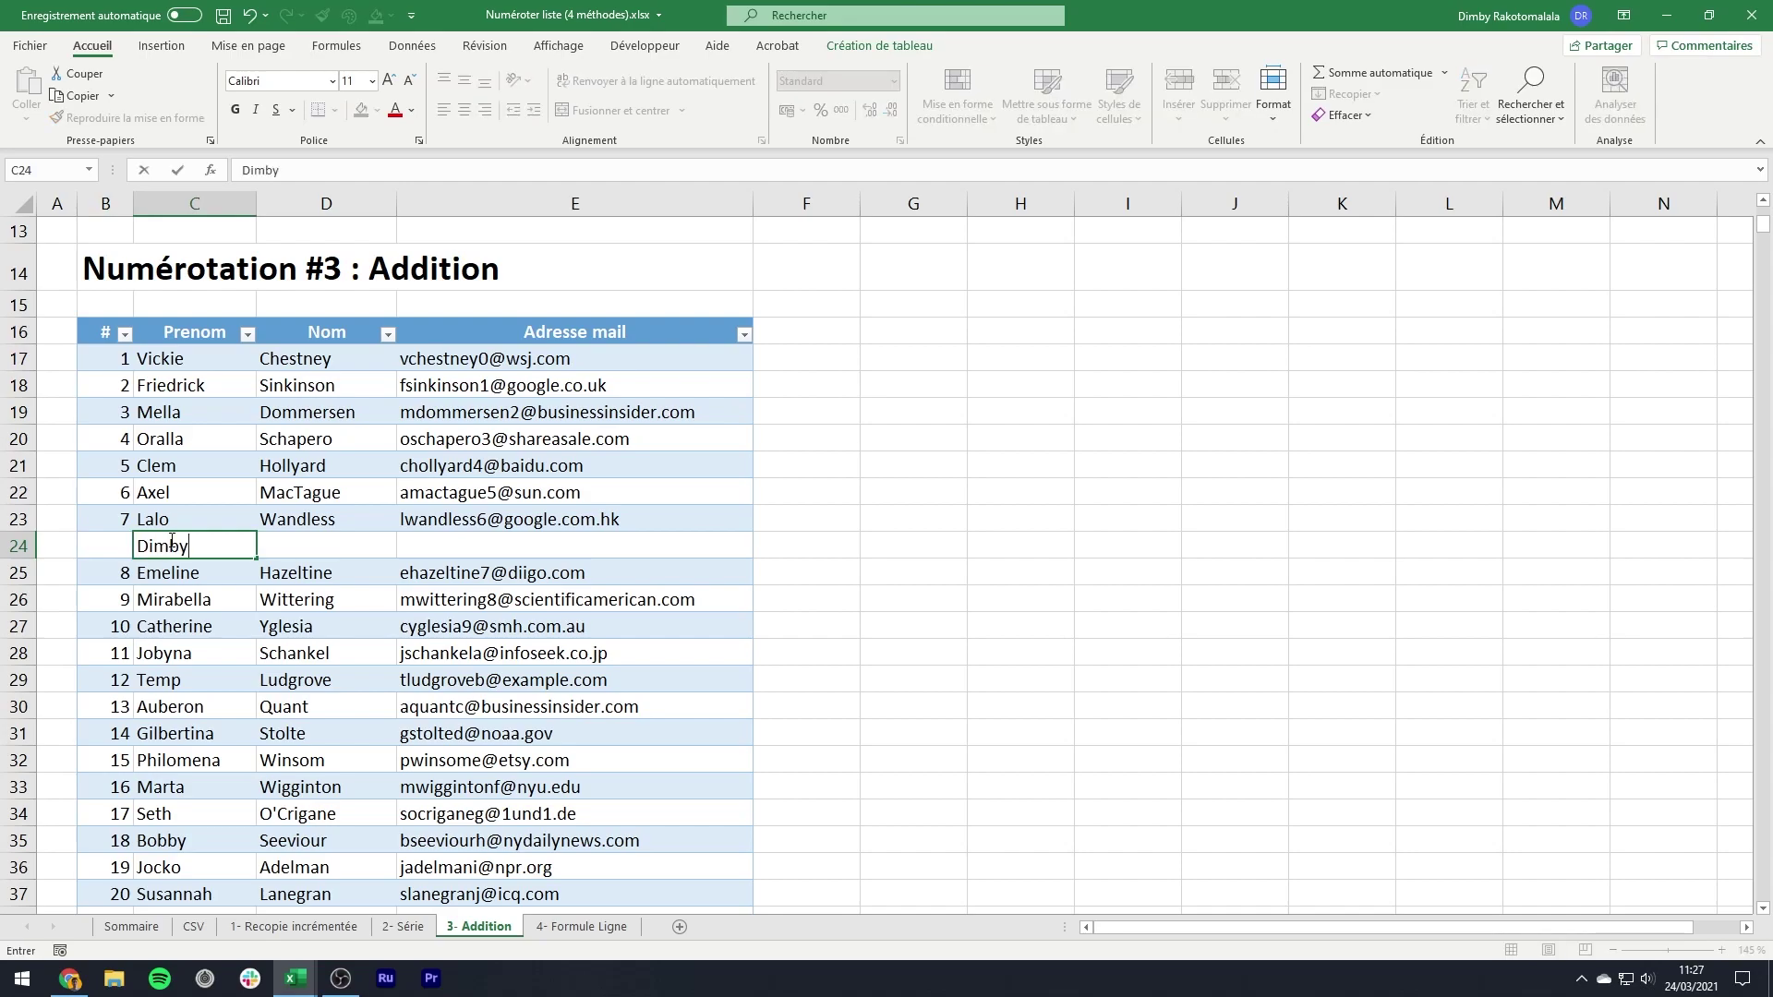
key(Tab)
text(Test)
key(Tab)
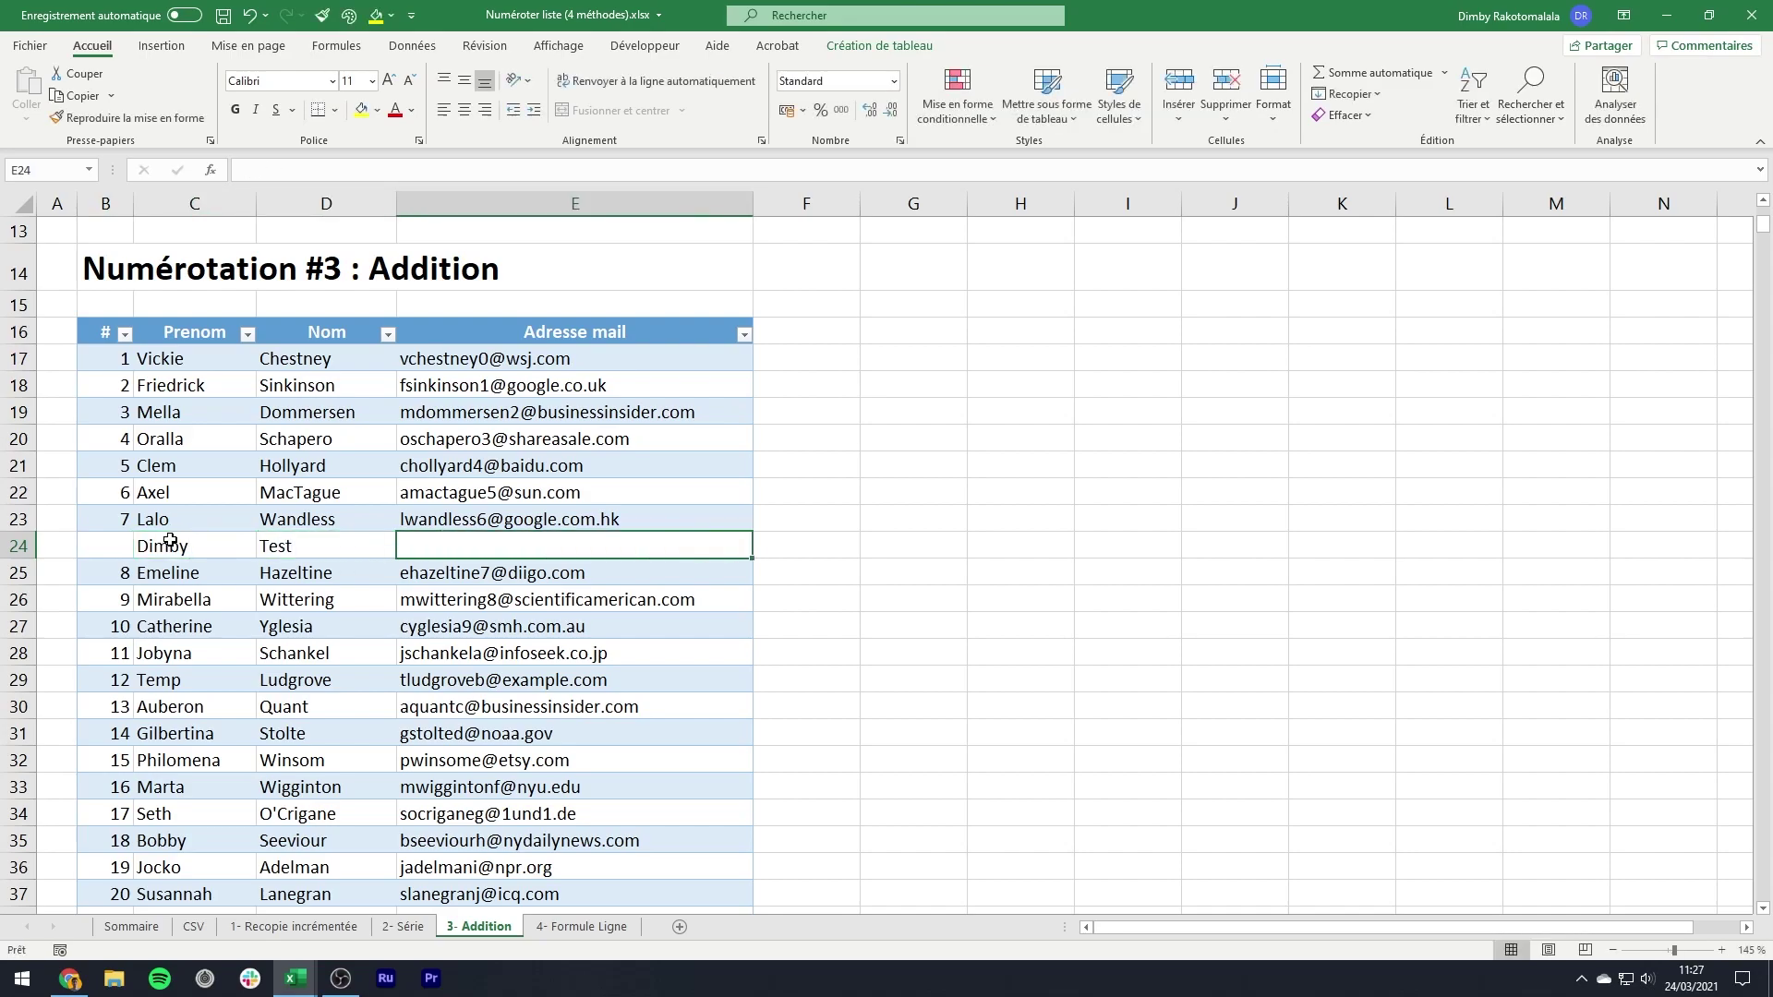
text(test@)
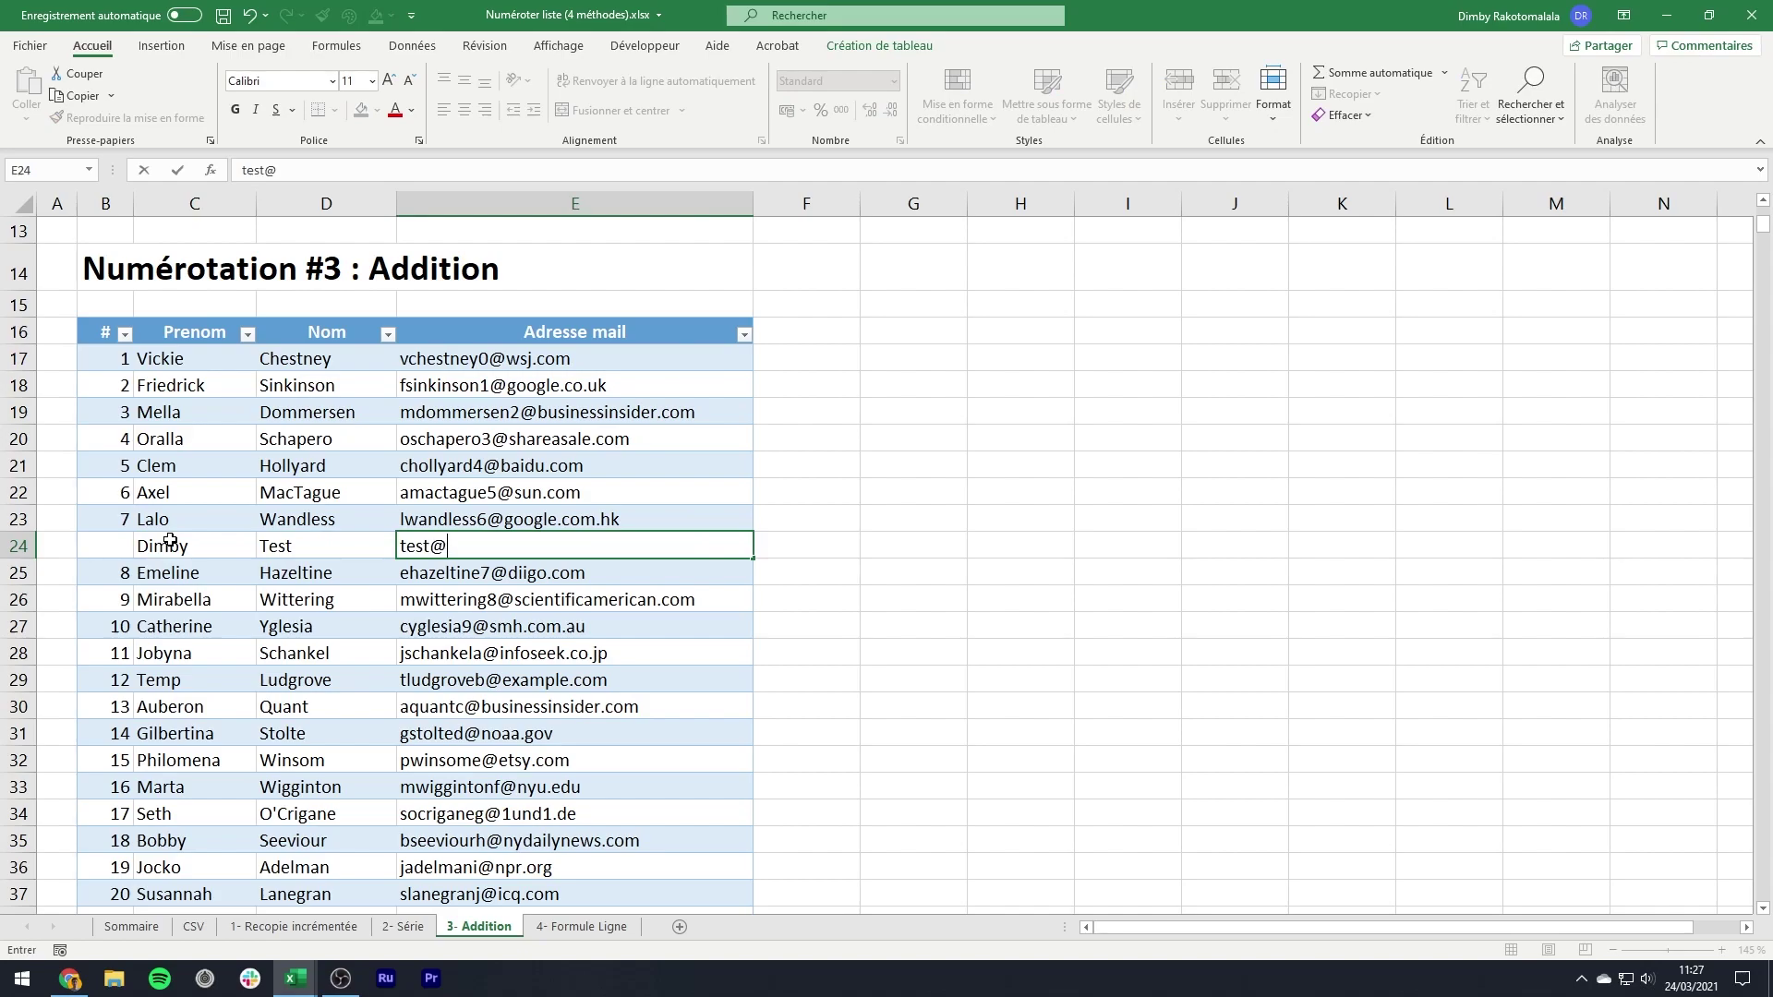
text(gmail.com)
key(Return)
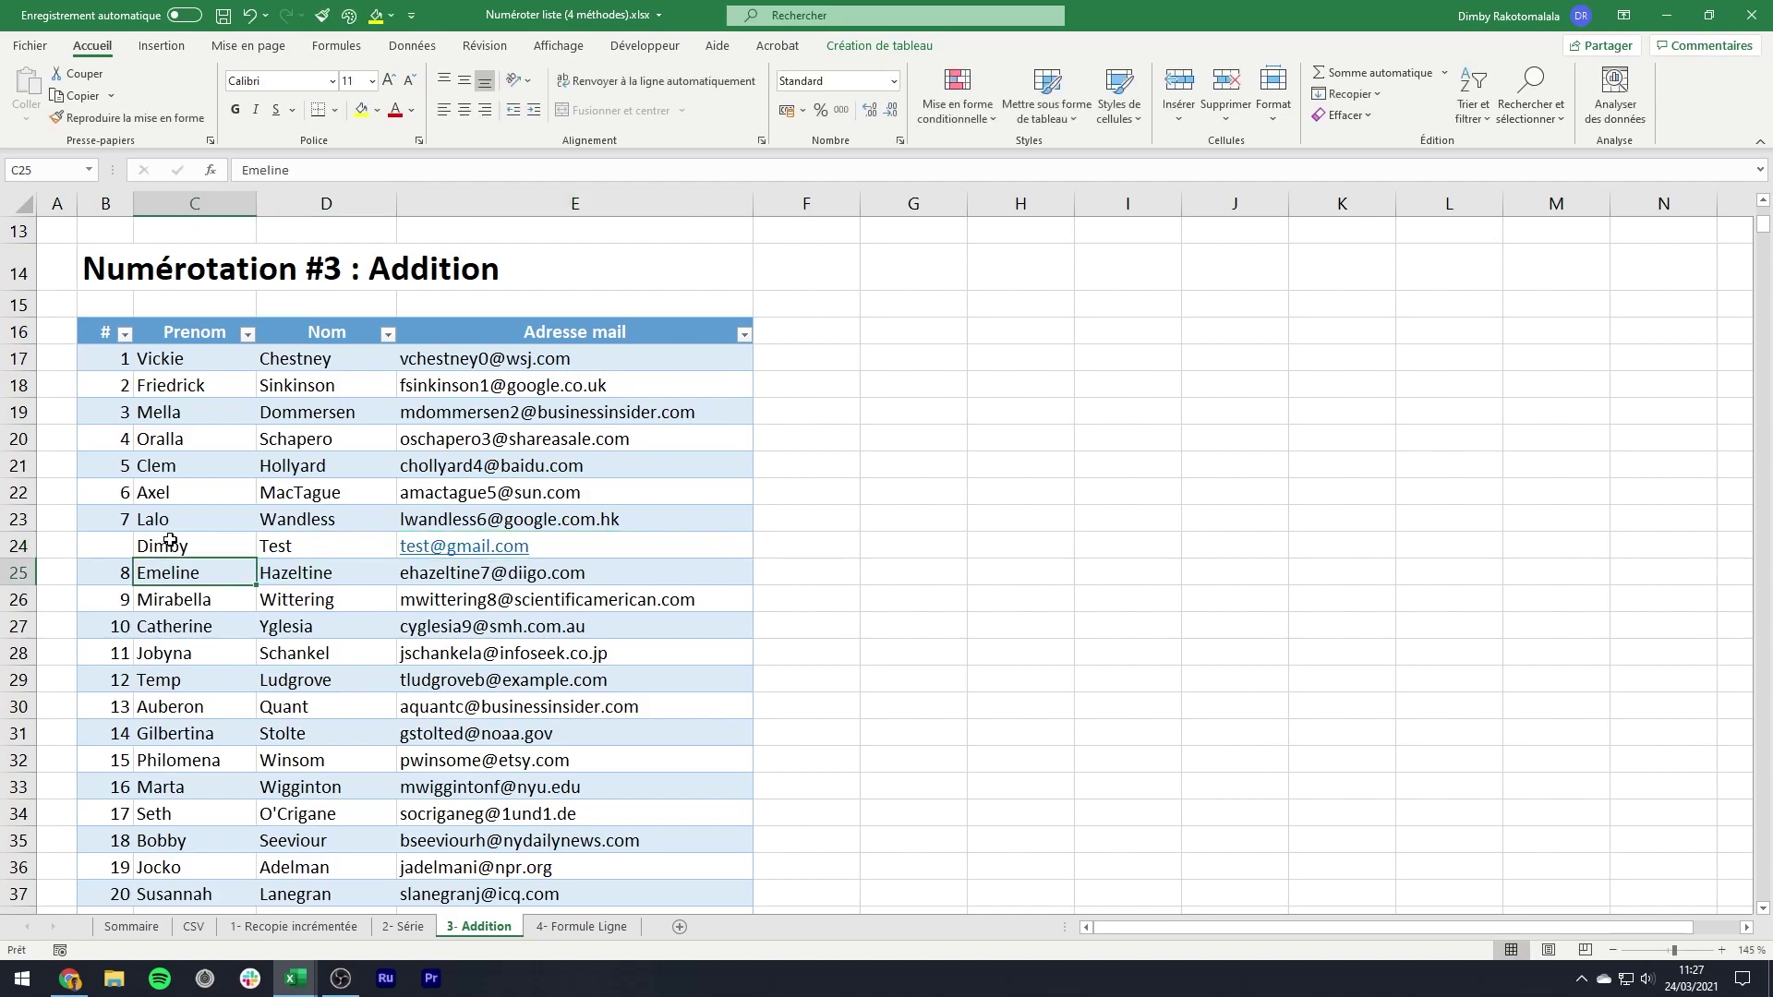
- Copy the +1 numbering formula into the new row and down the rest of the table
click(123, 523)
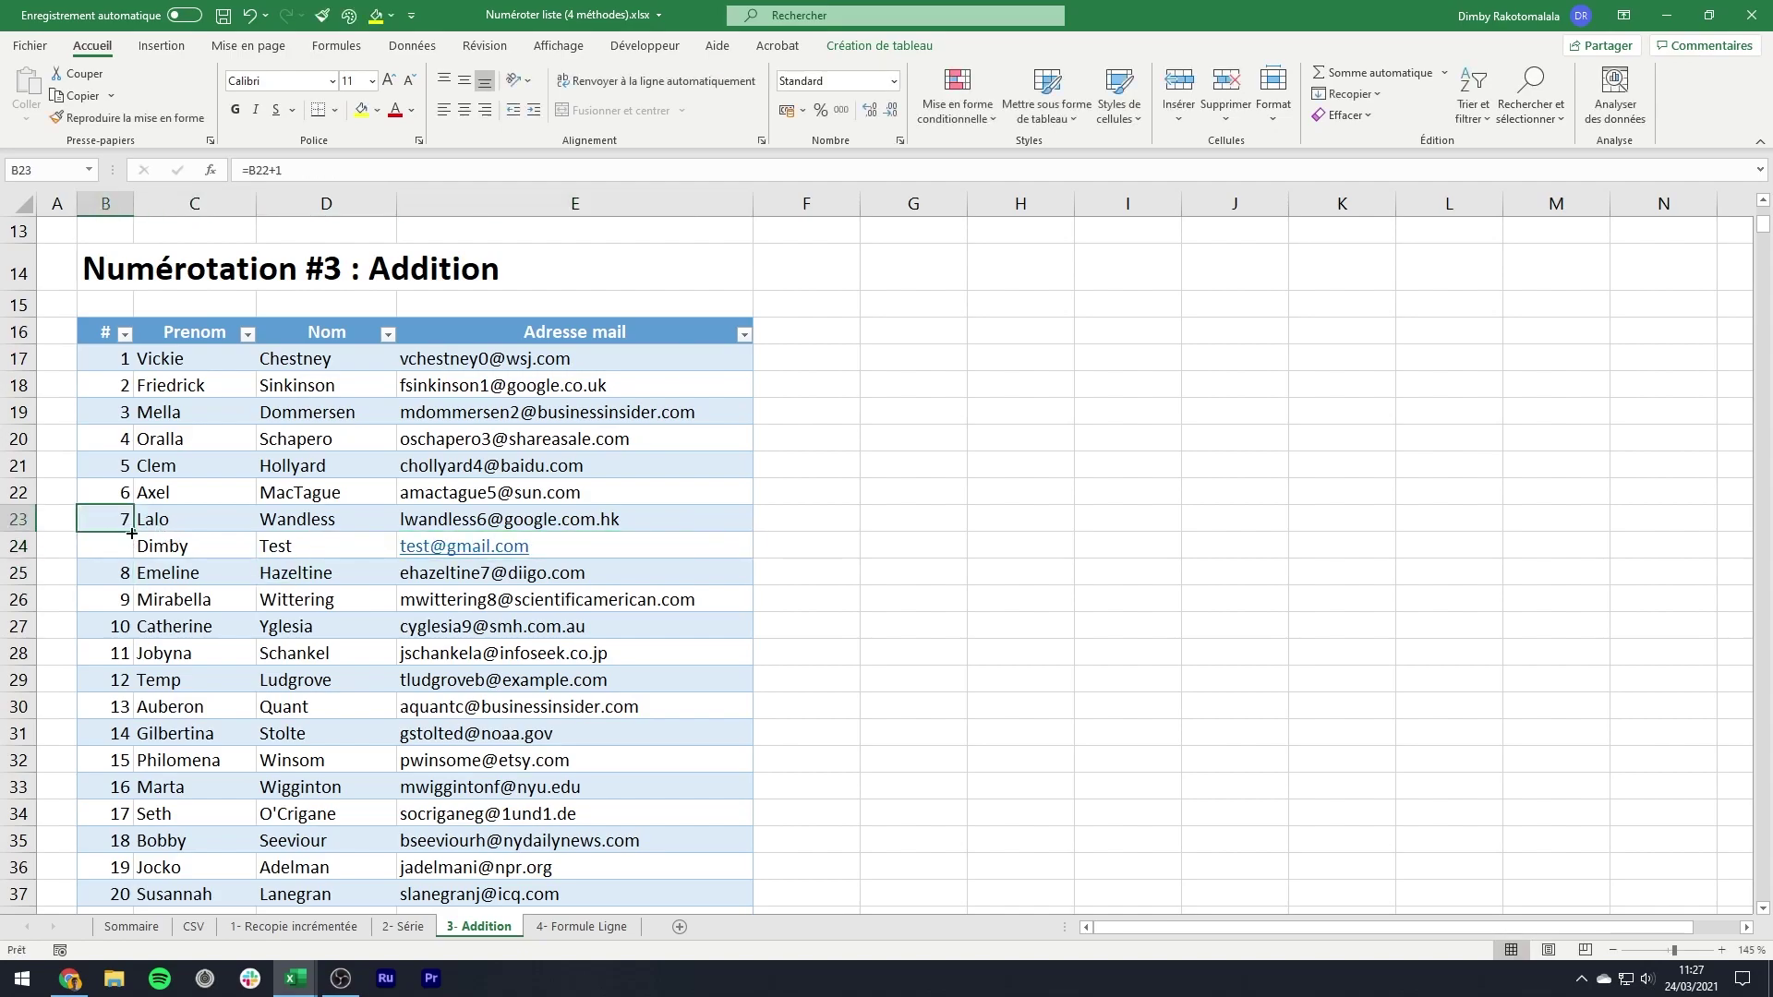
drag(133, 533, 130, 551)
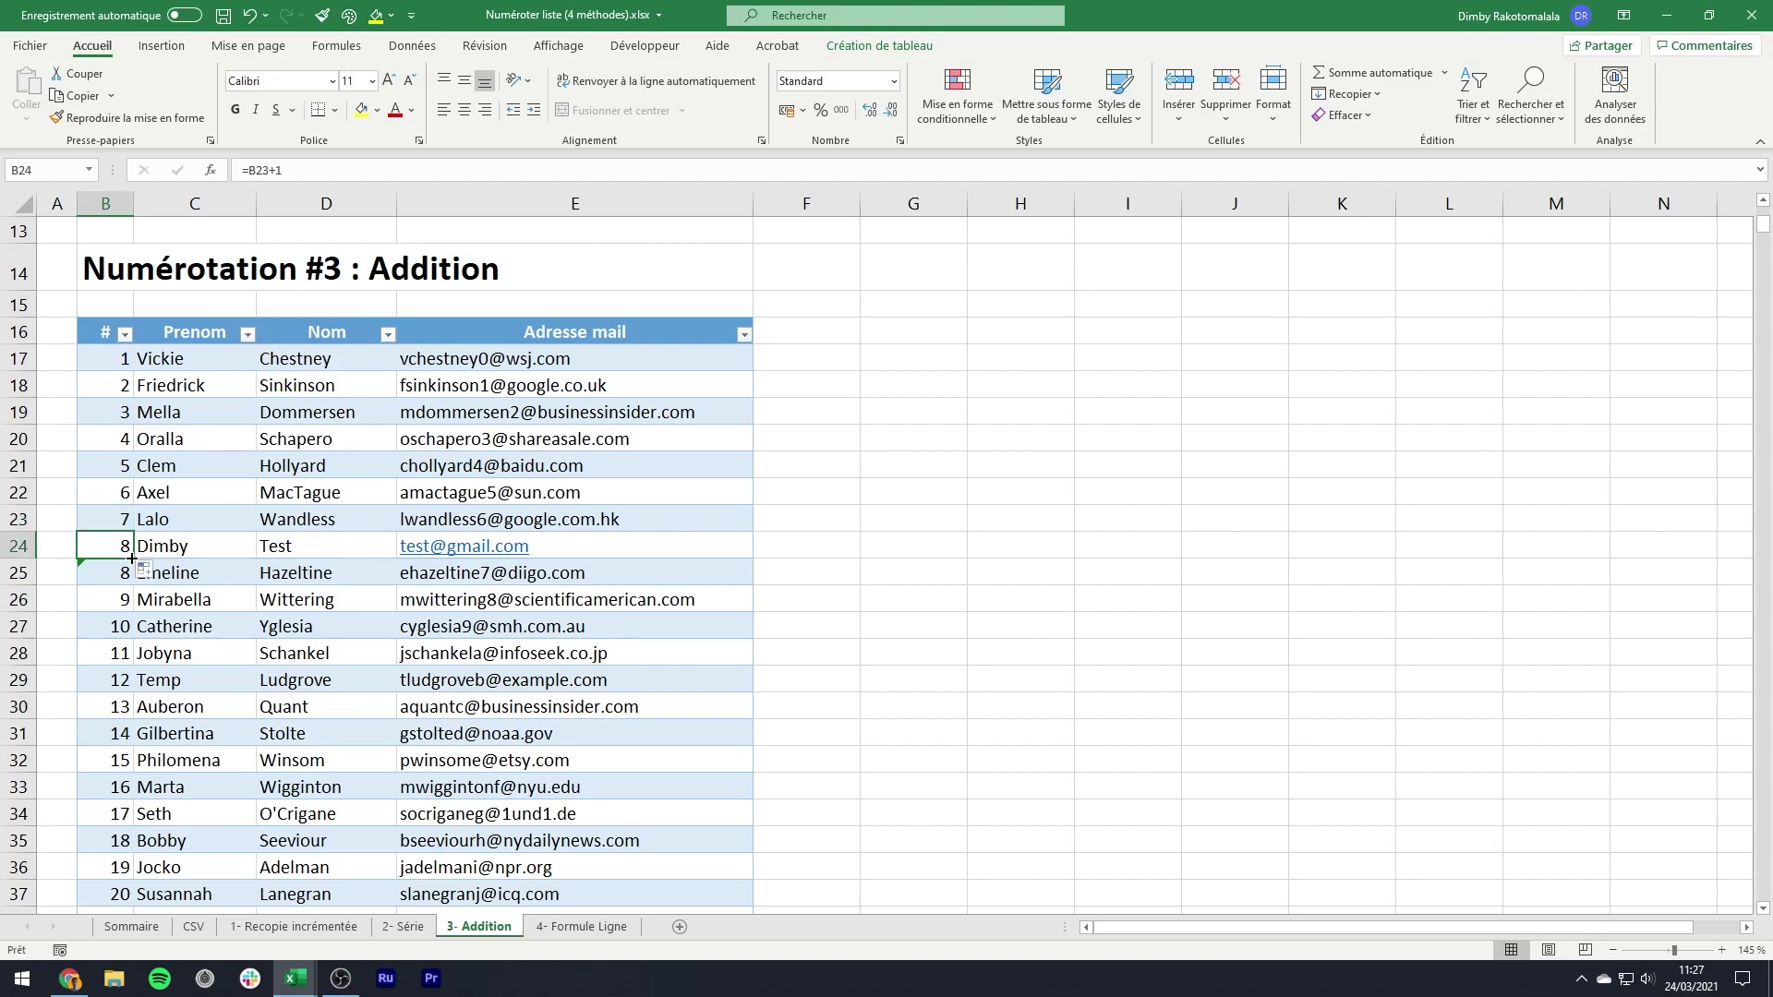
double_click(132, 558)
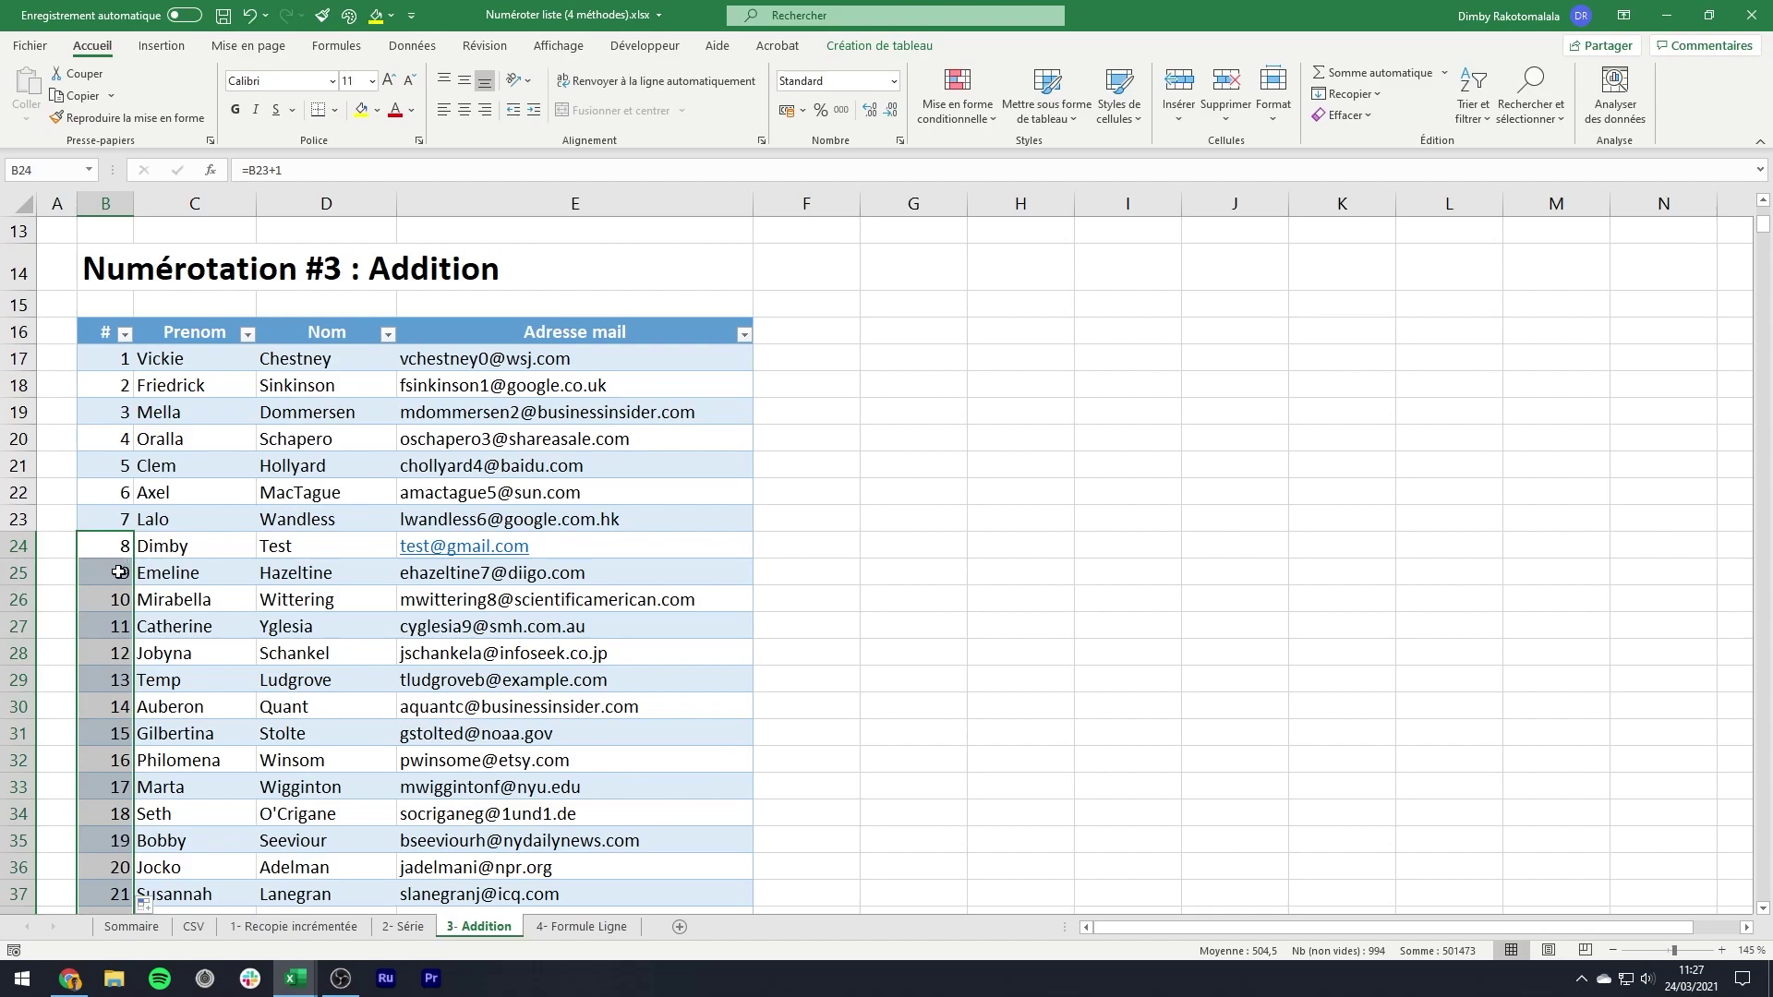
click(114, 577)
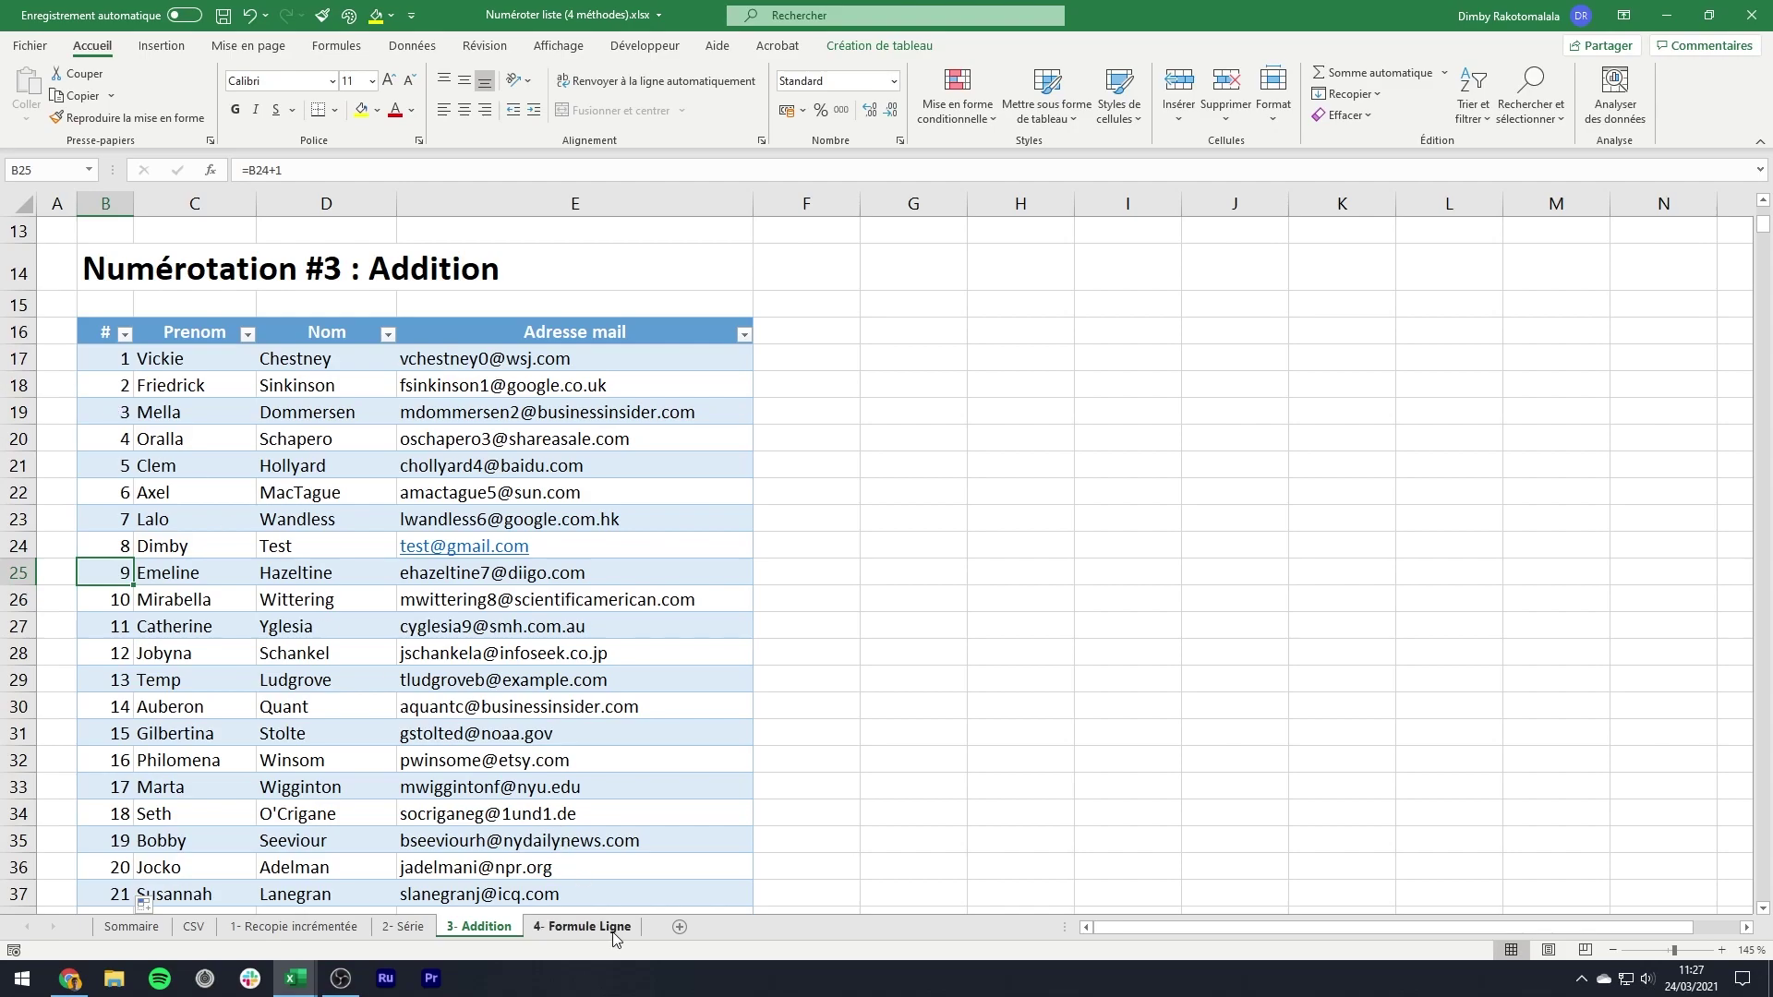
click(582, 926)
- Insert a blank row above entry 8 and compare its LIGNE formula with the first entry's
right_click(18, 545)
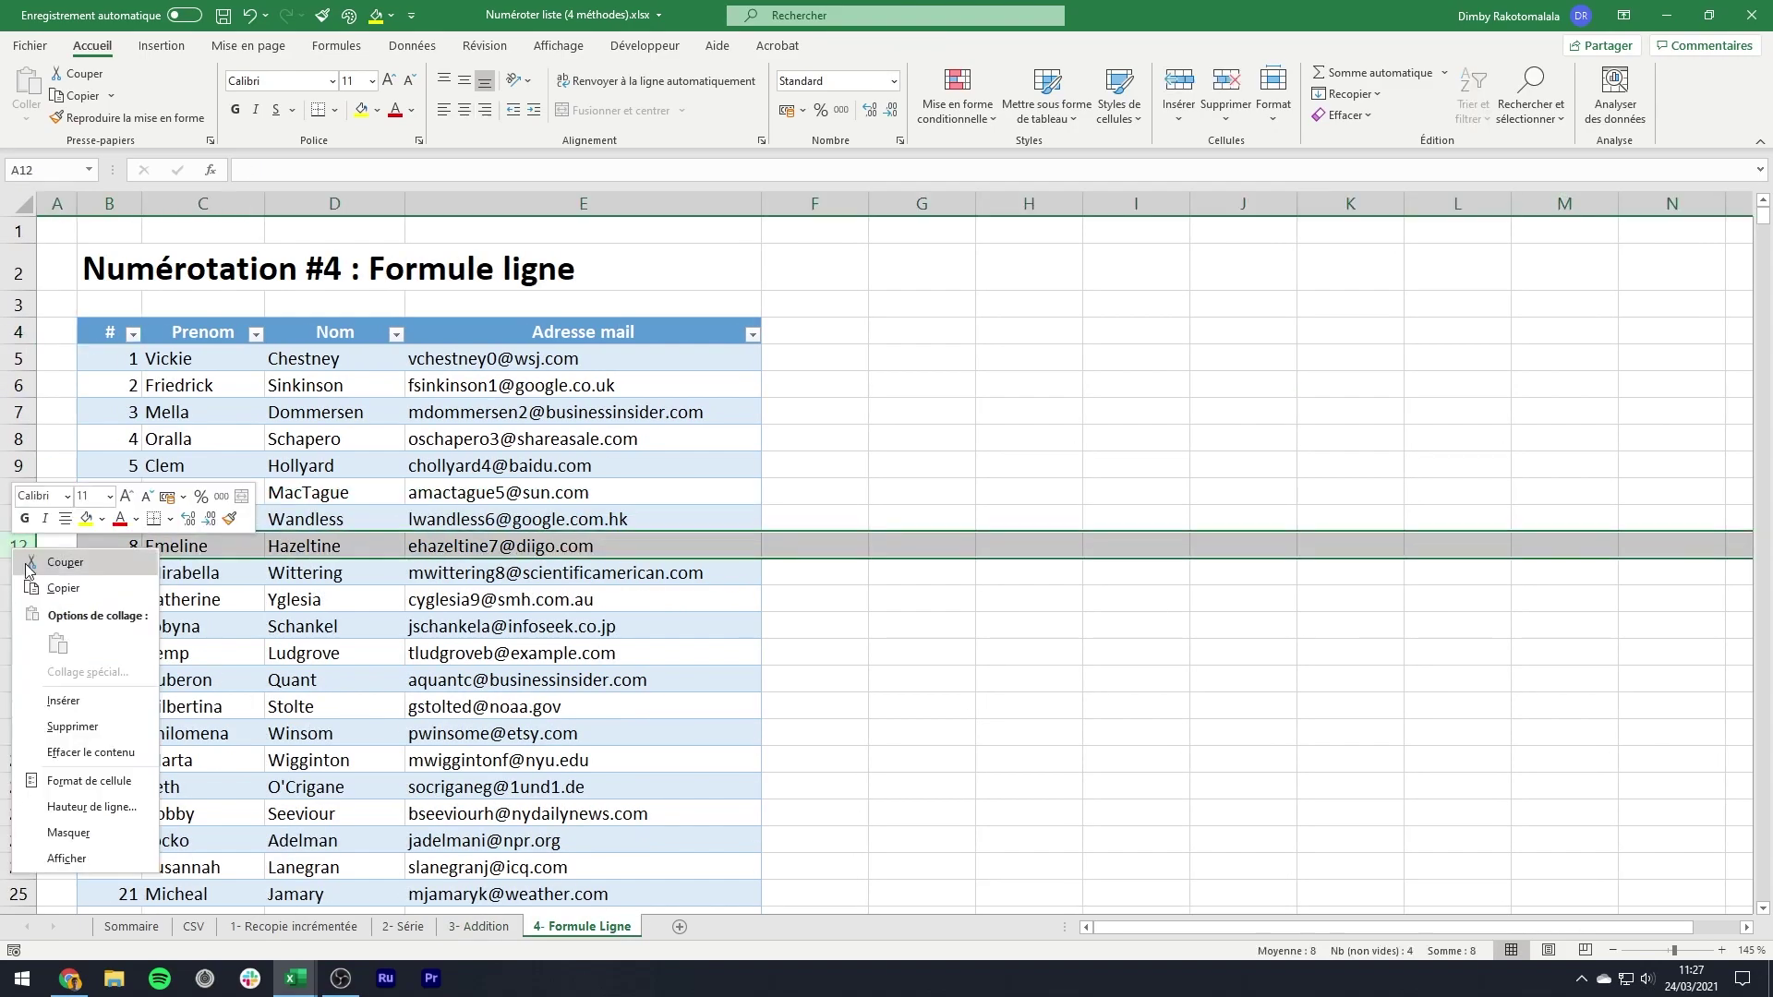
click(92, 700)
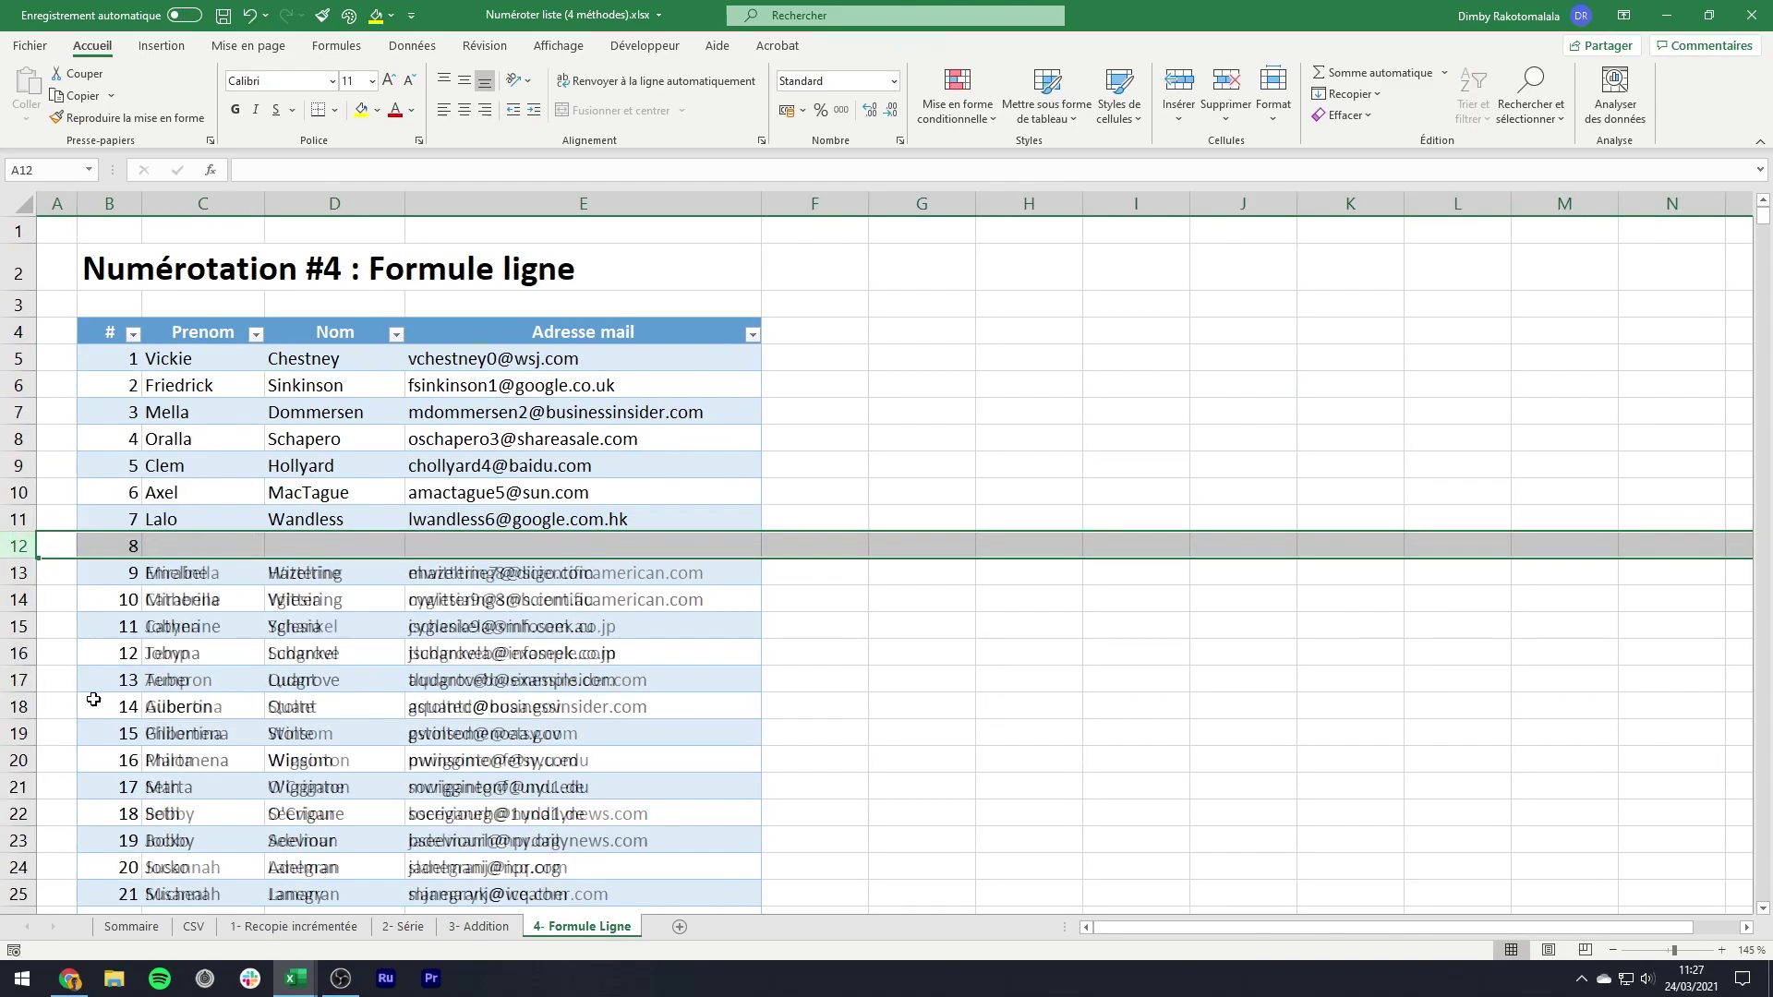
click(121, 551)
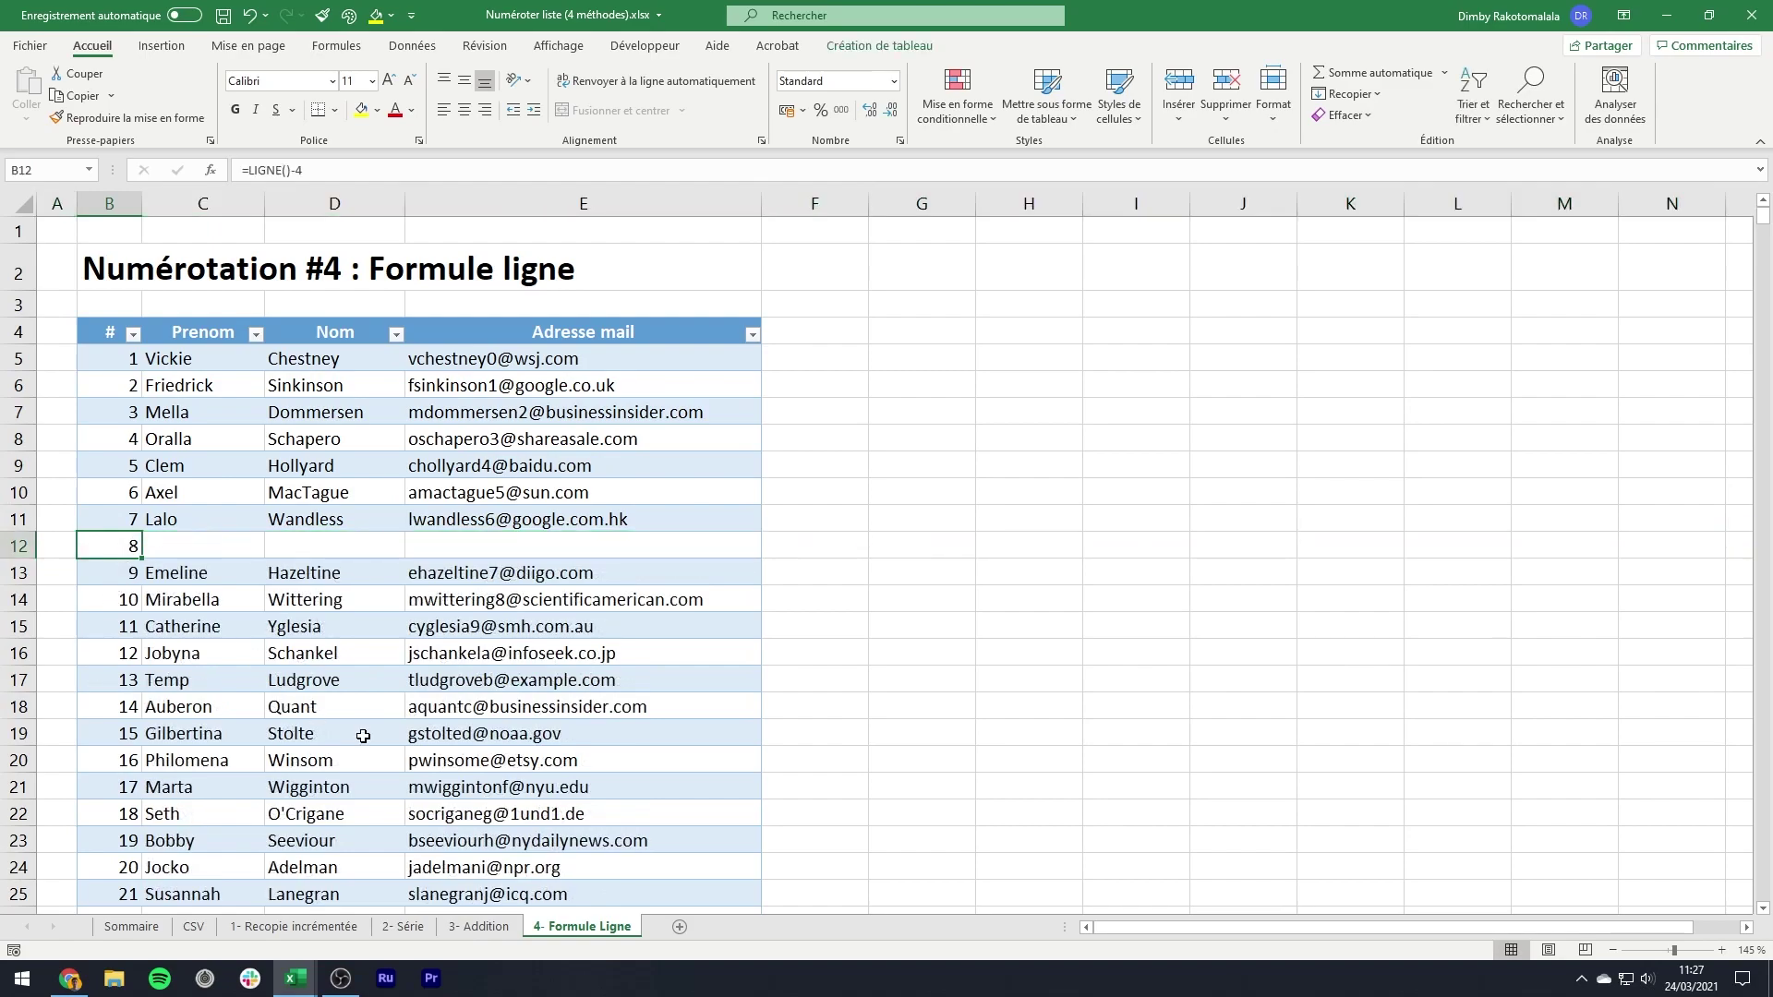
click(130, 361)
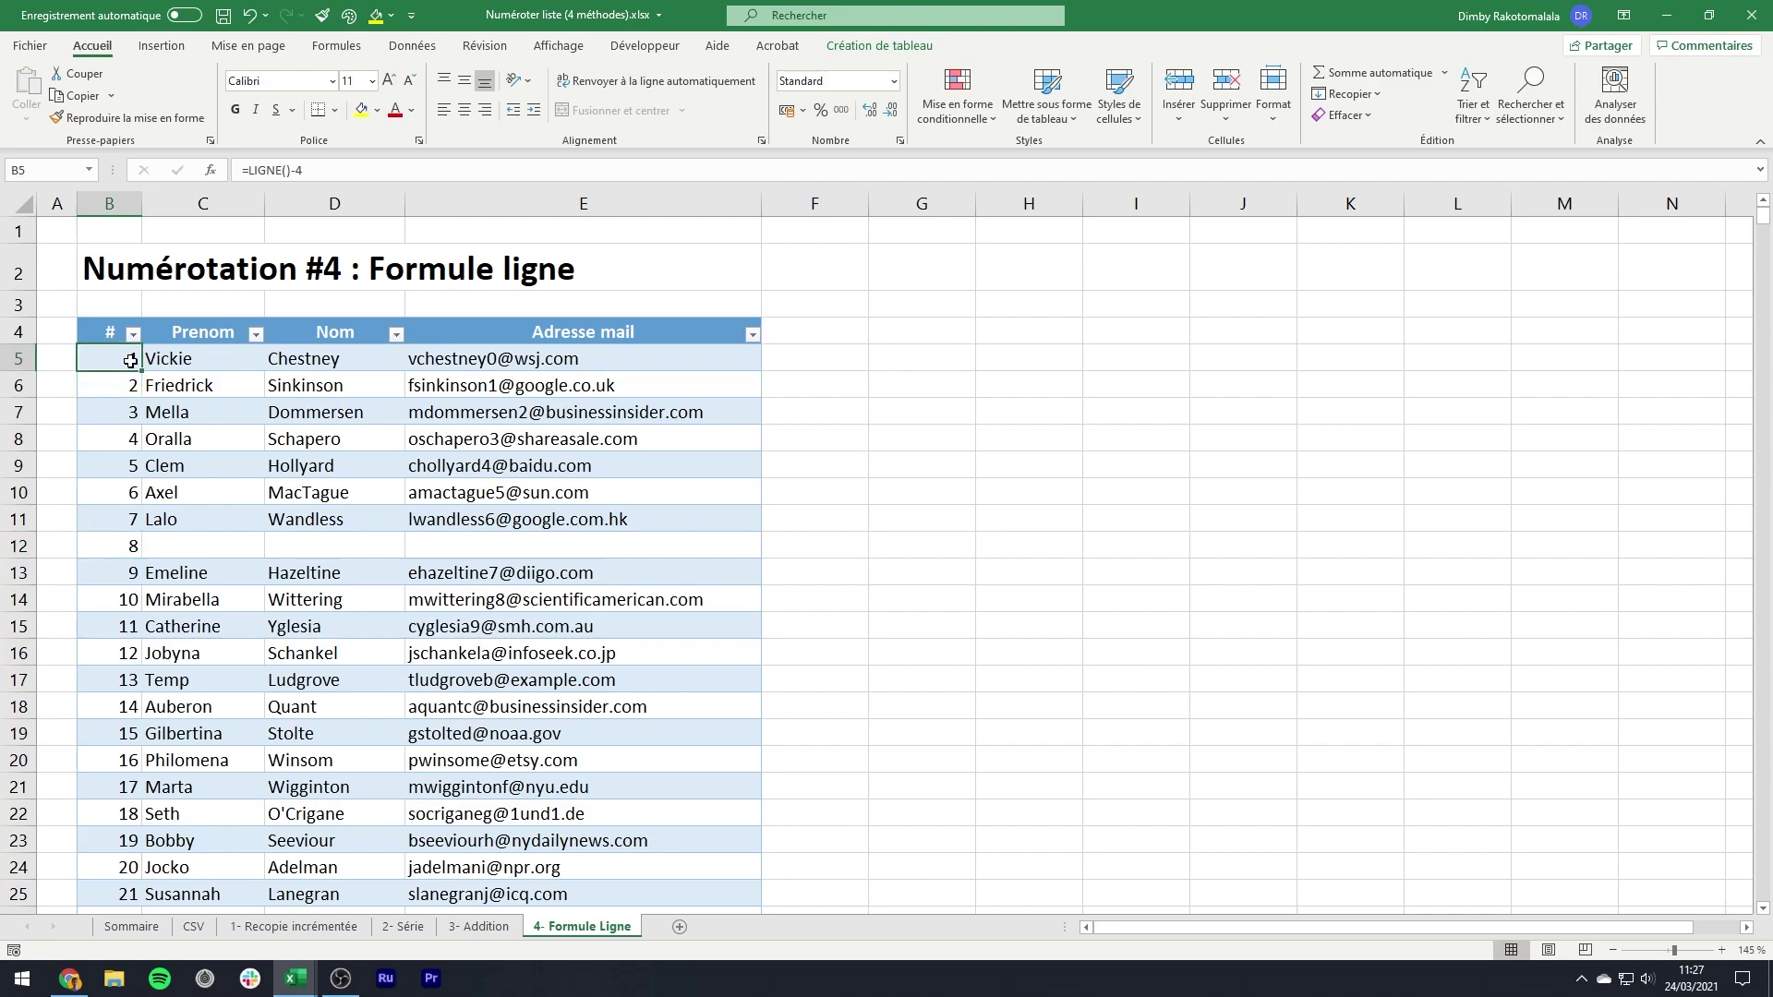
click(130, 546)
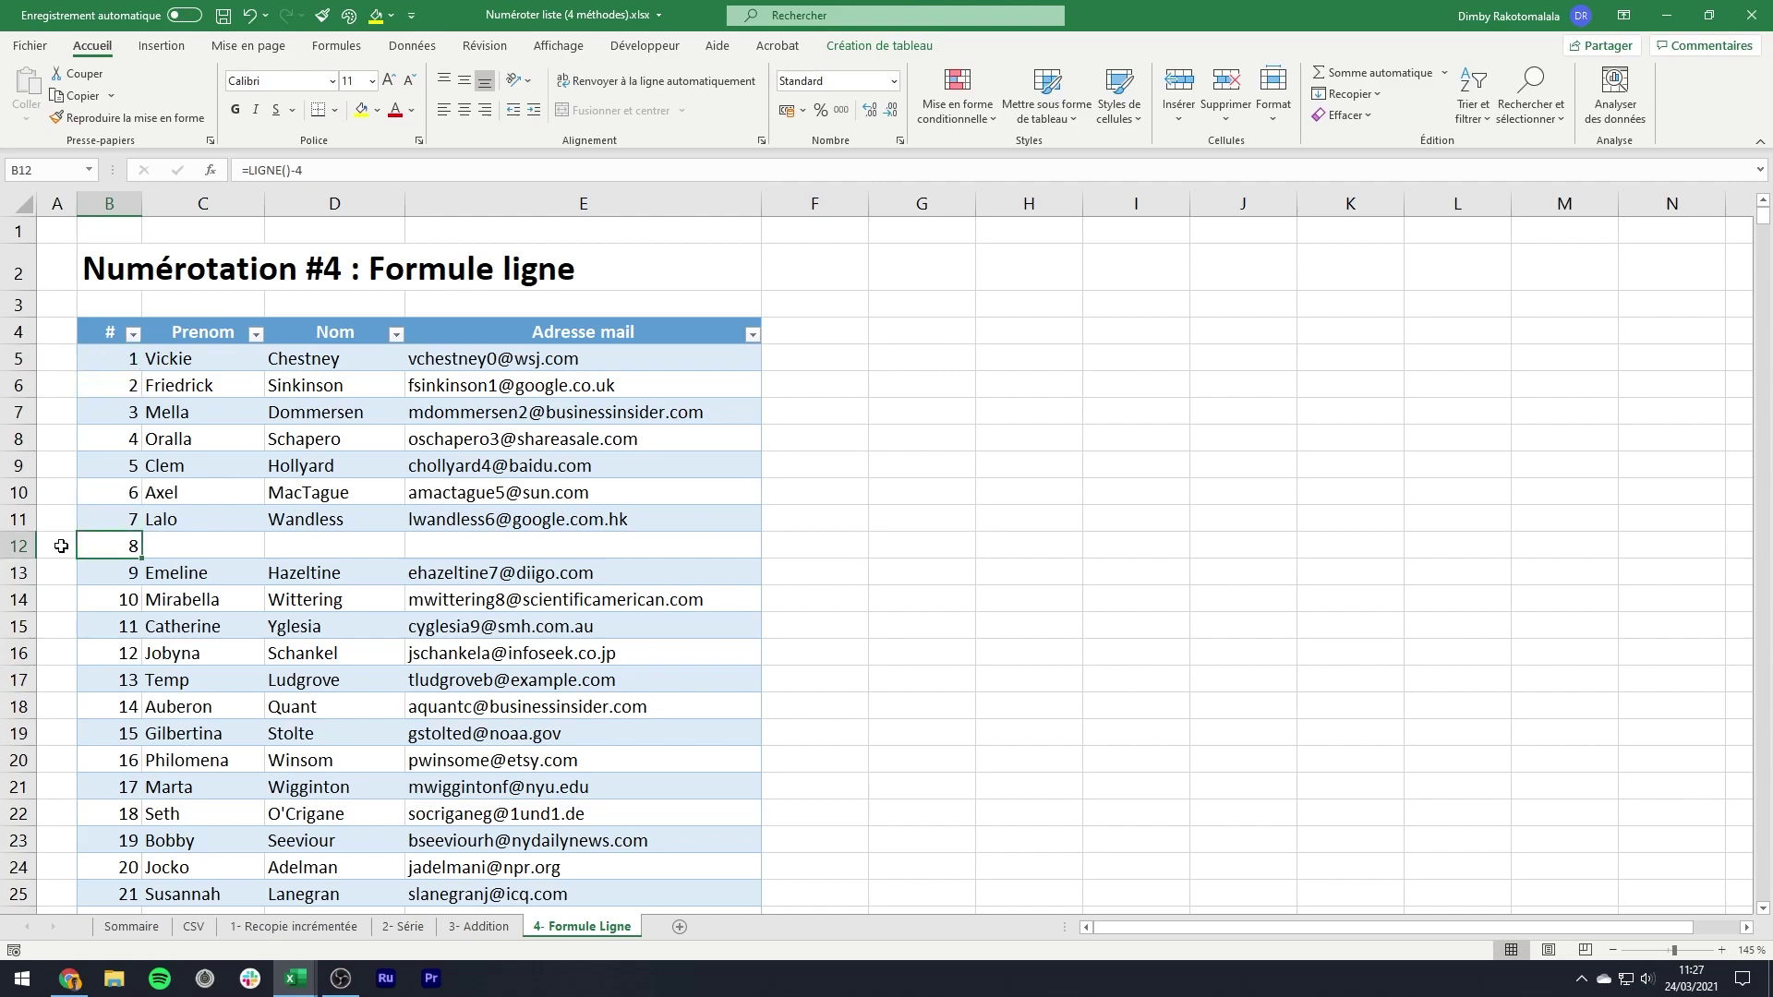
- Insert six more blank rows, repeating the insertion with F4
right_click(24, 574)
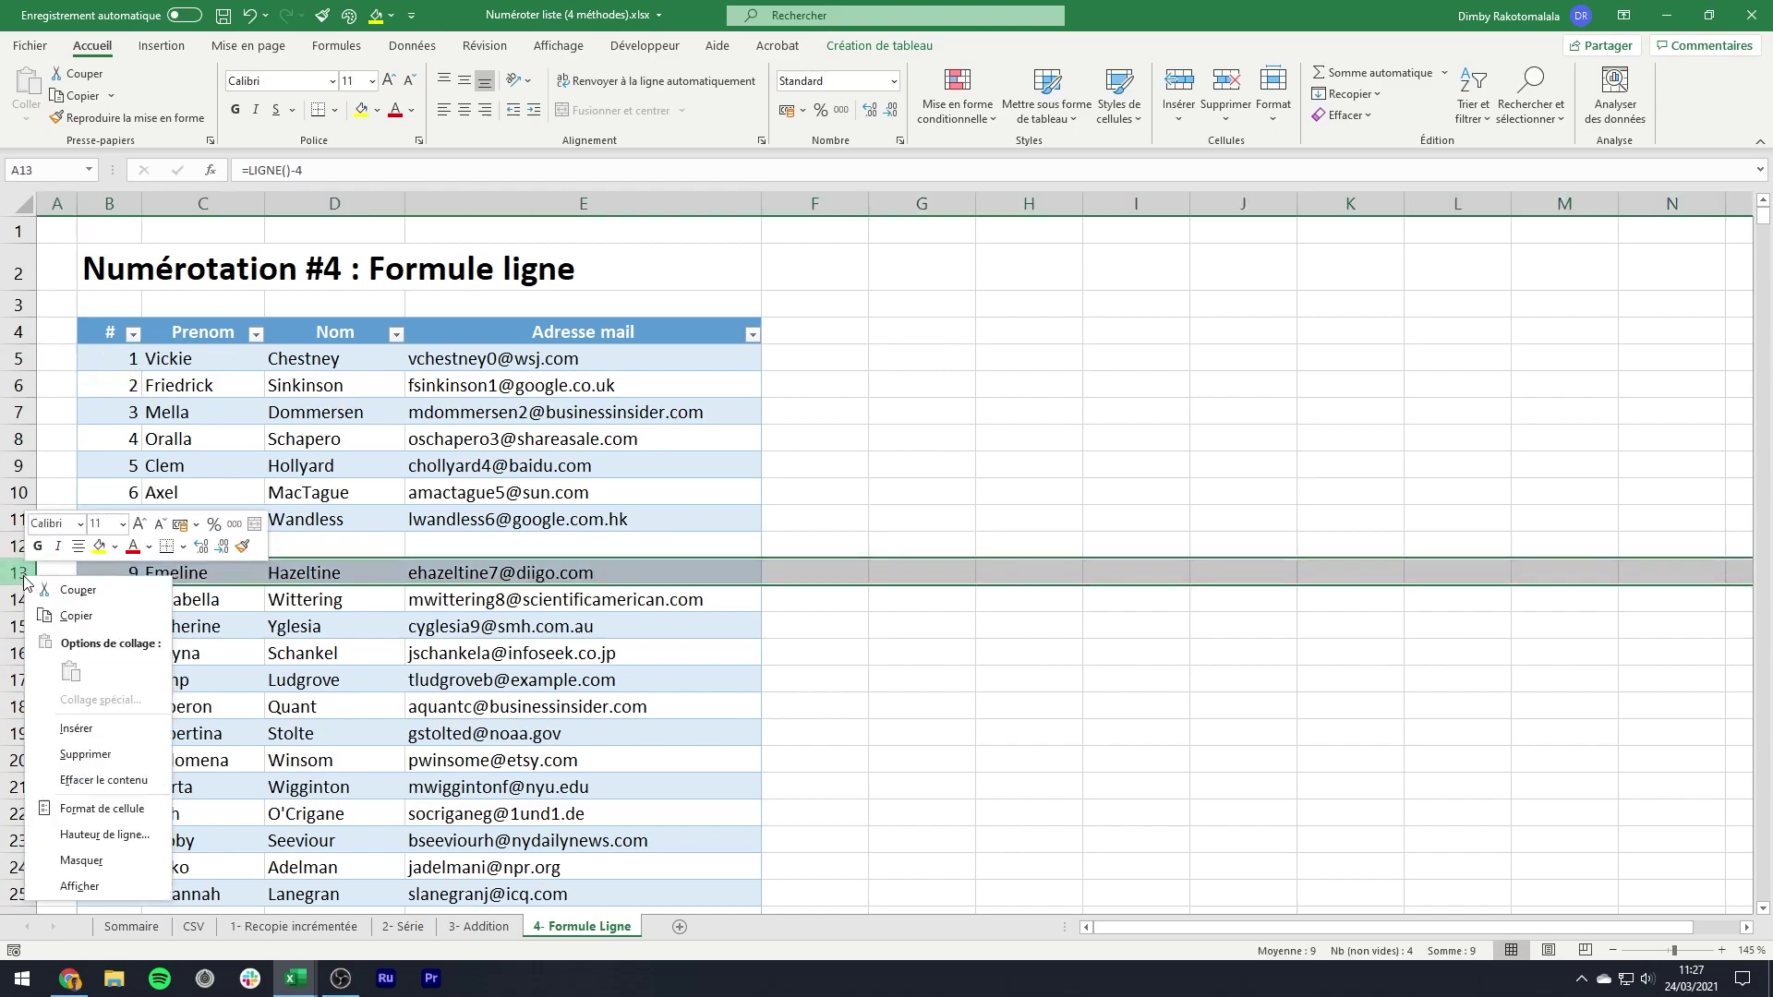
click(118, 725)
key(F4)
key(F4)
key(F4)
key(F4)
key(F4)
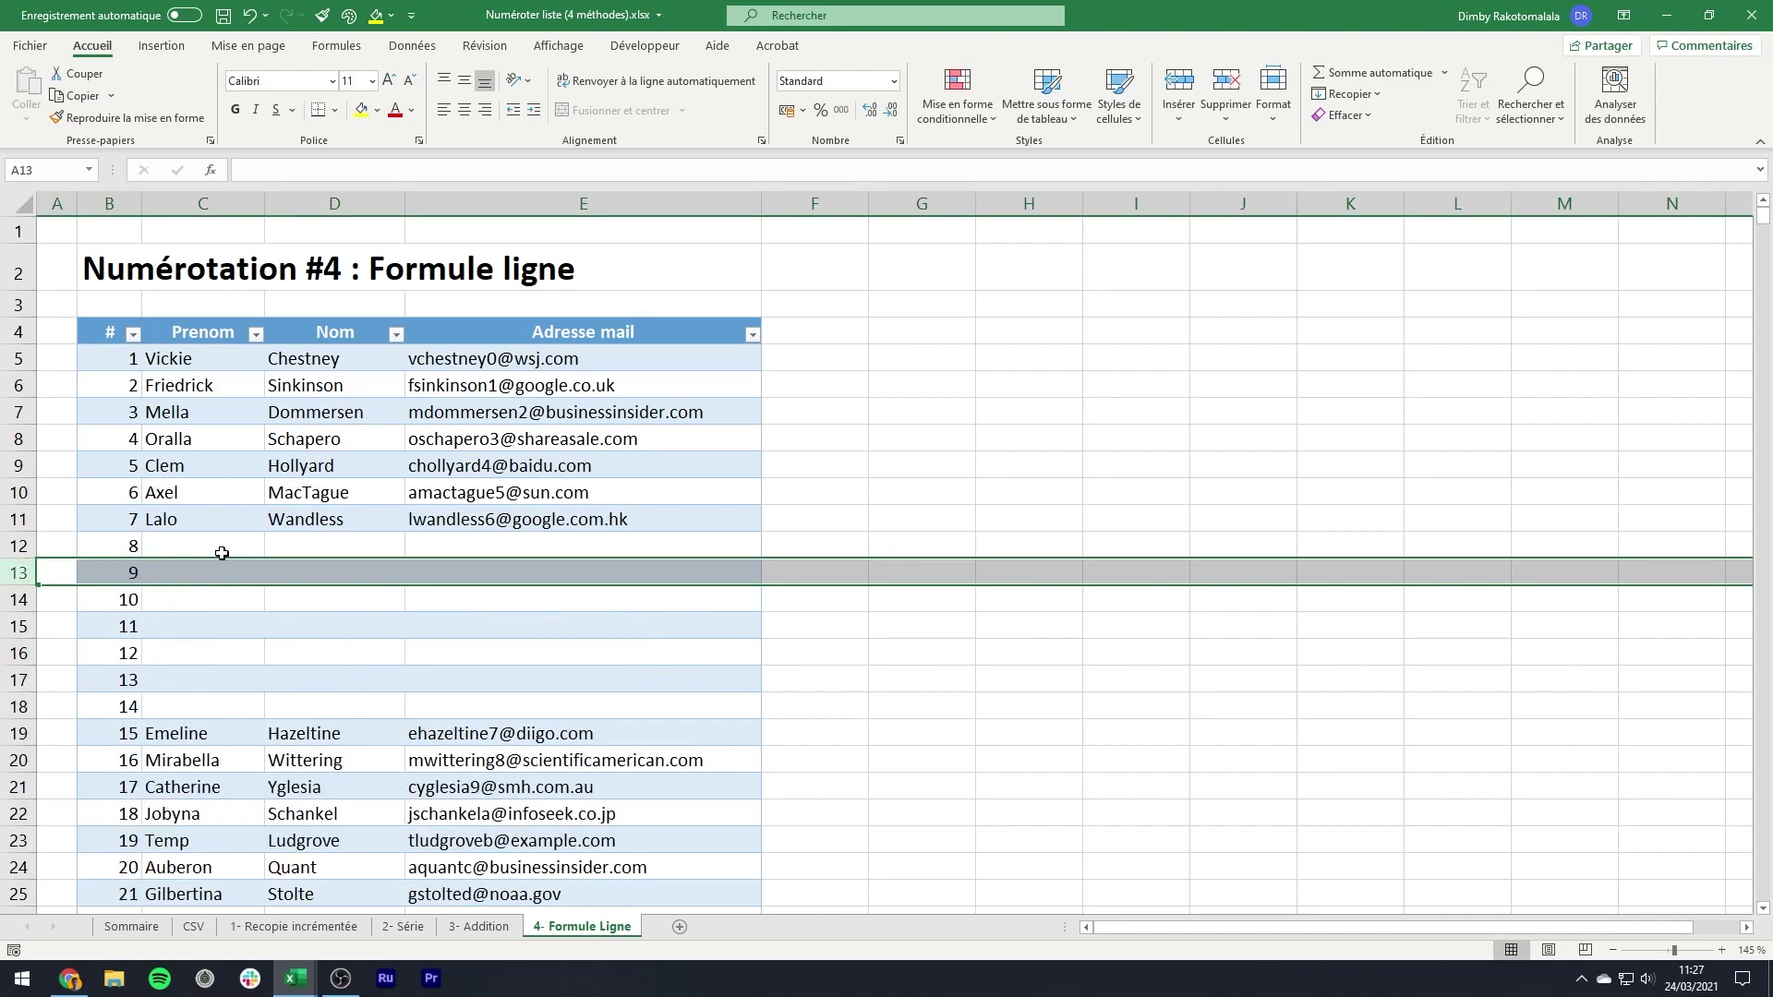
drag(229, 412, 729, 519)
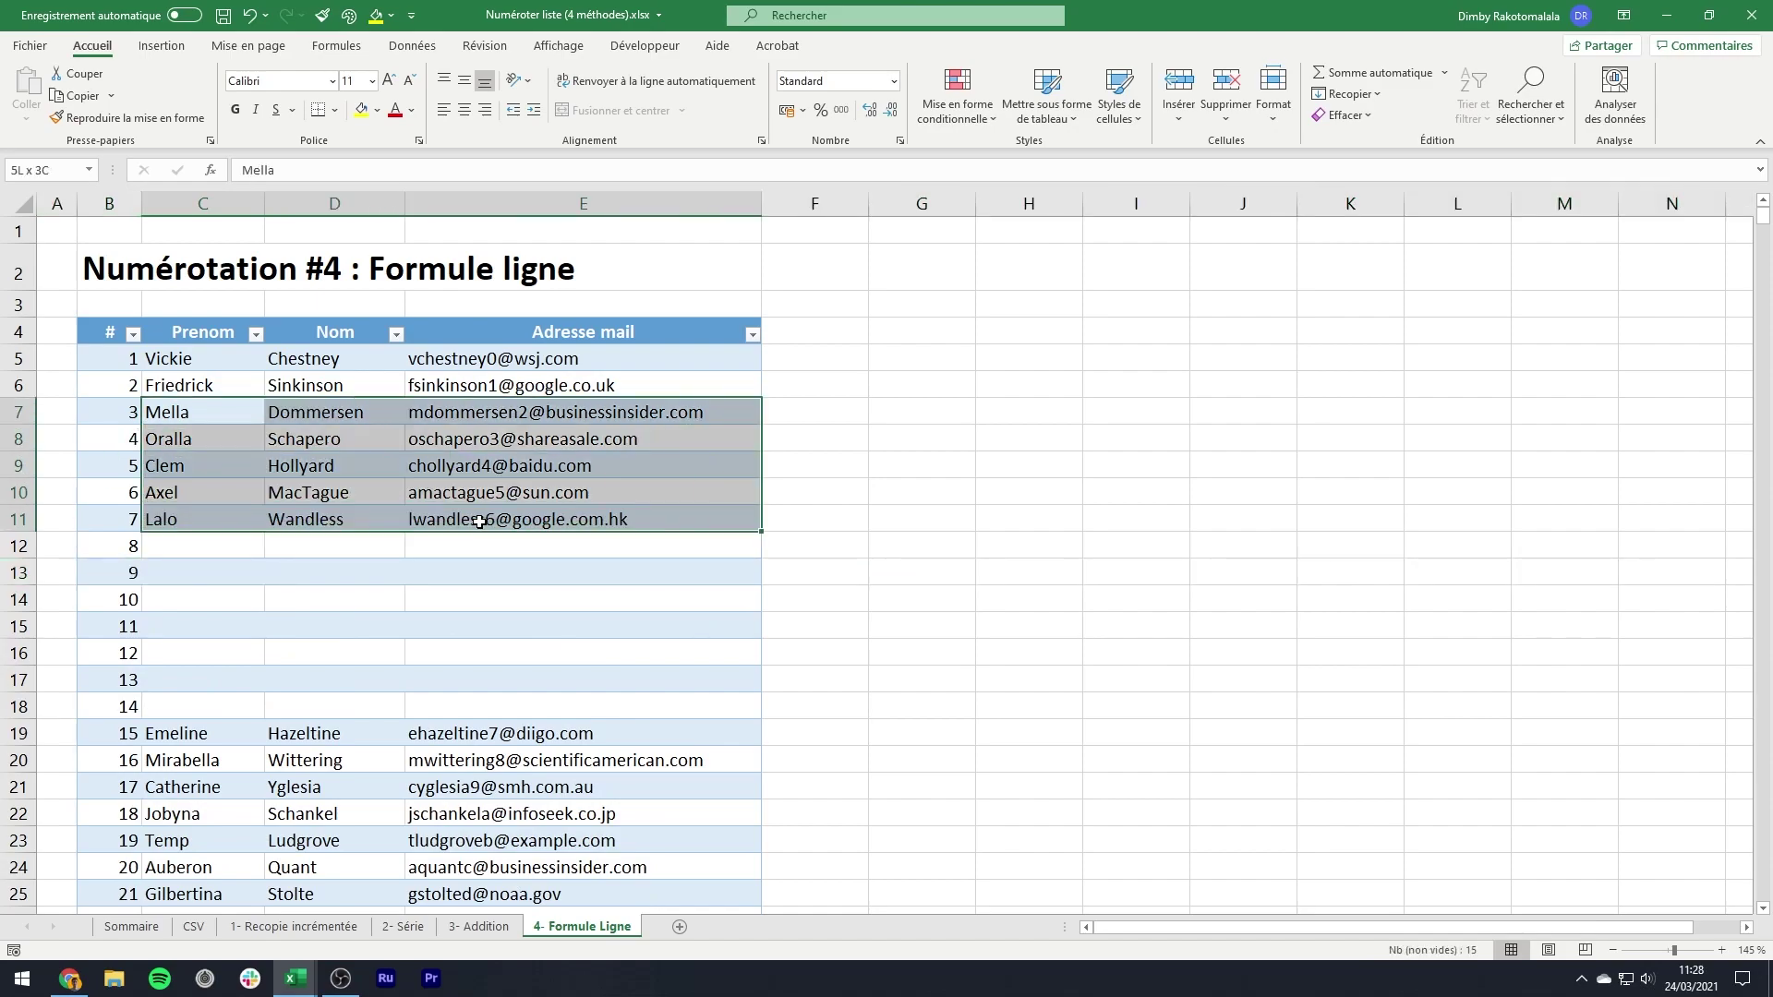
- Copy entries 17–20 into blank rows 12–15 and 15–18, then save the workbook
drag(203, 787, 729, 868)
key(ctrl+c)
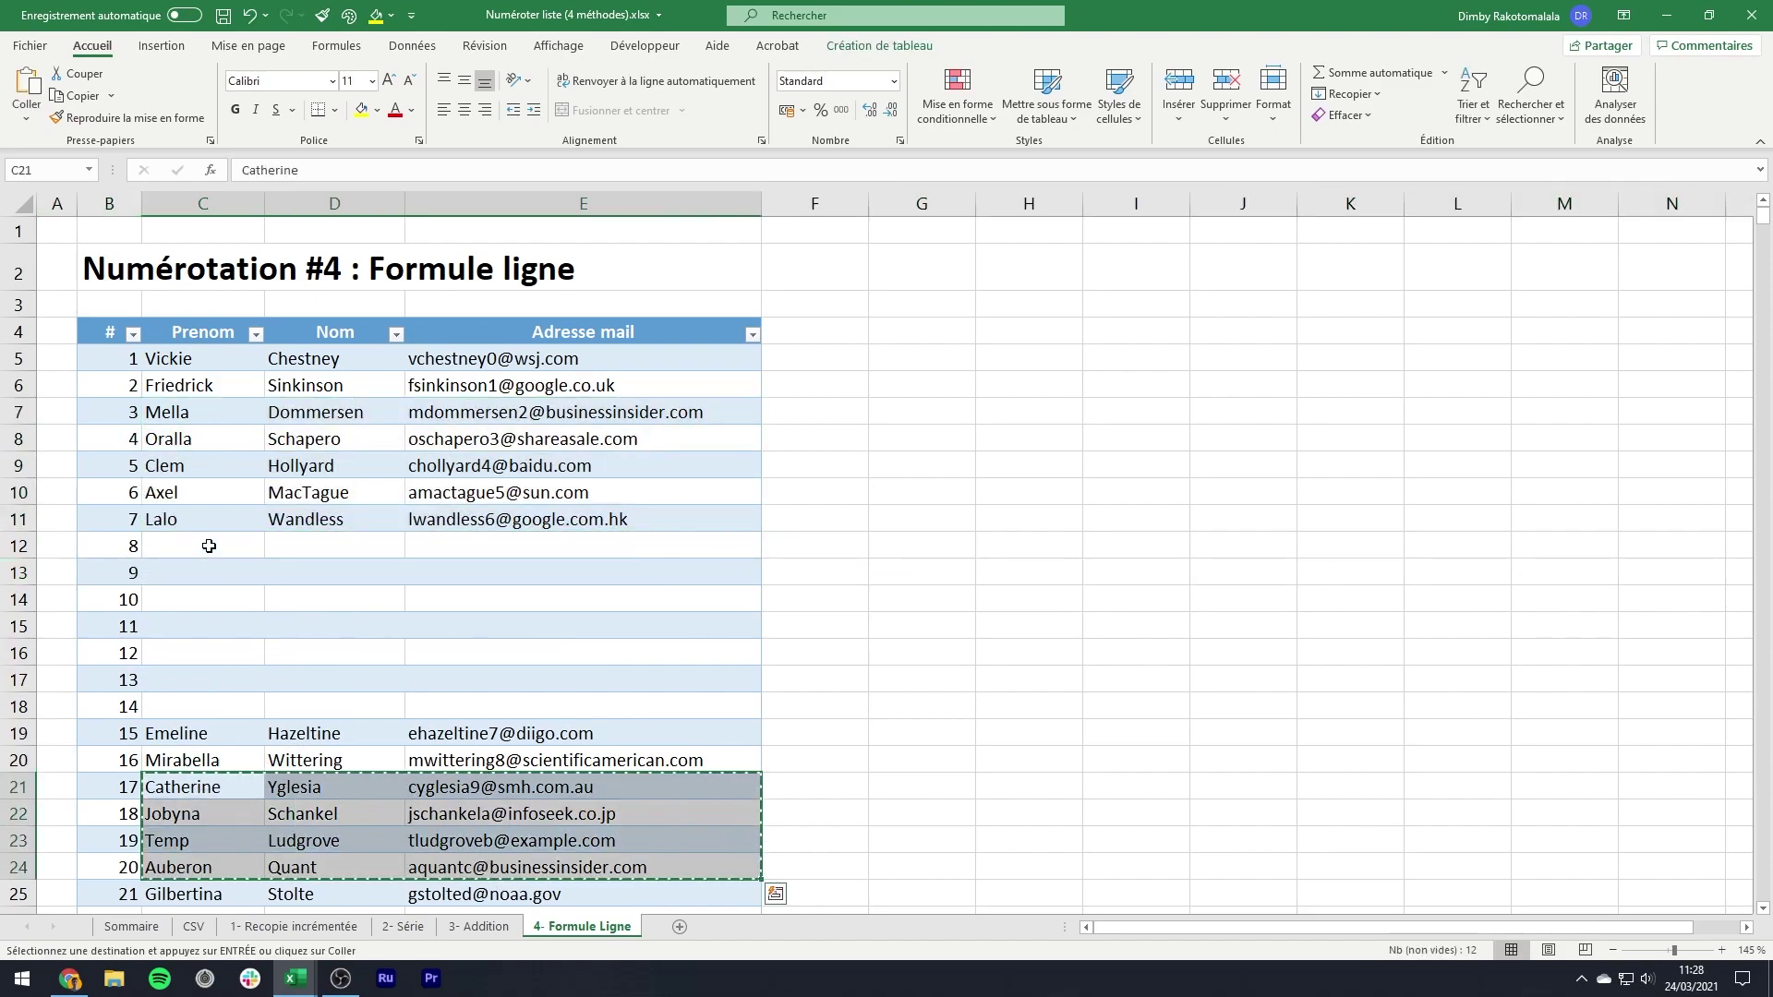
click(205, 545)
key(ctrl+v)
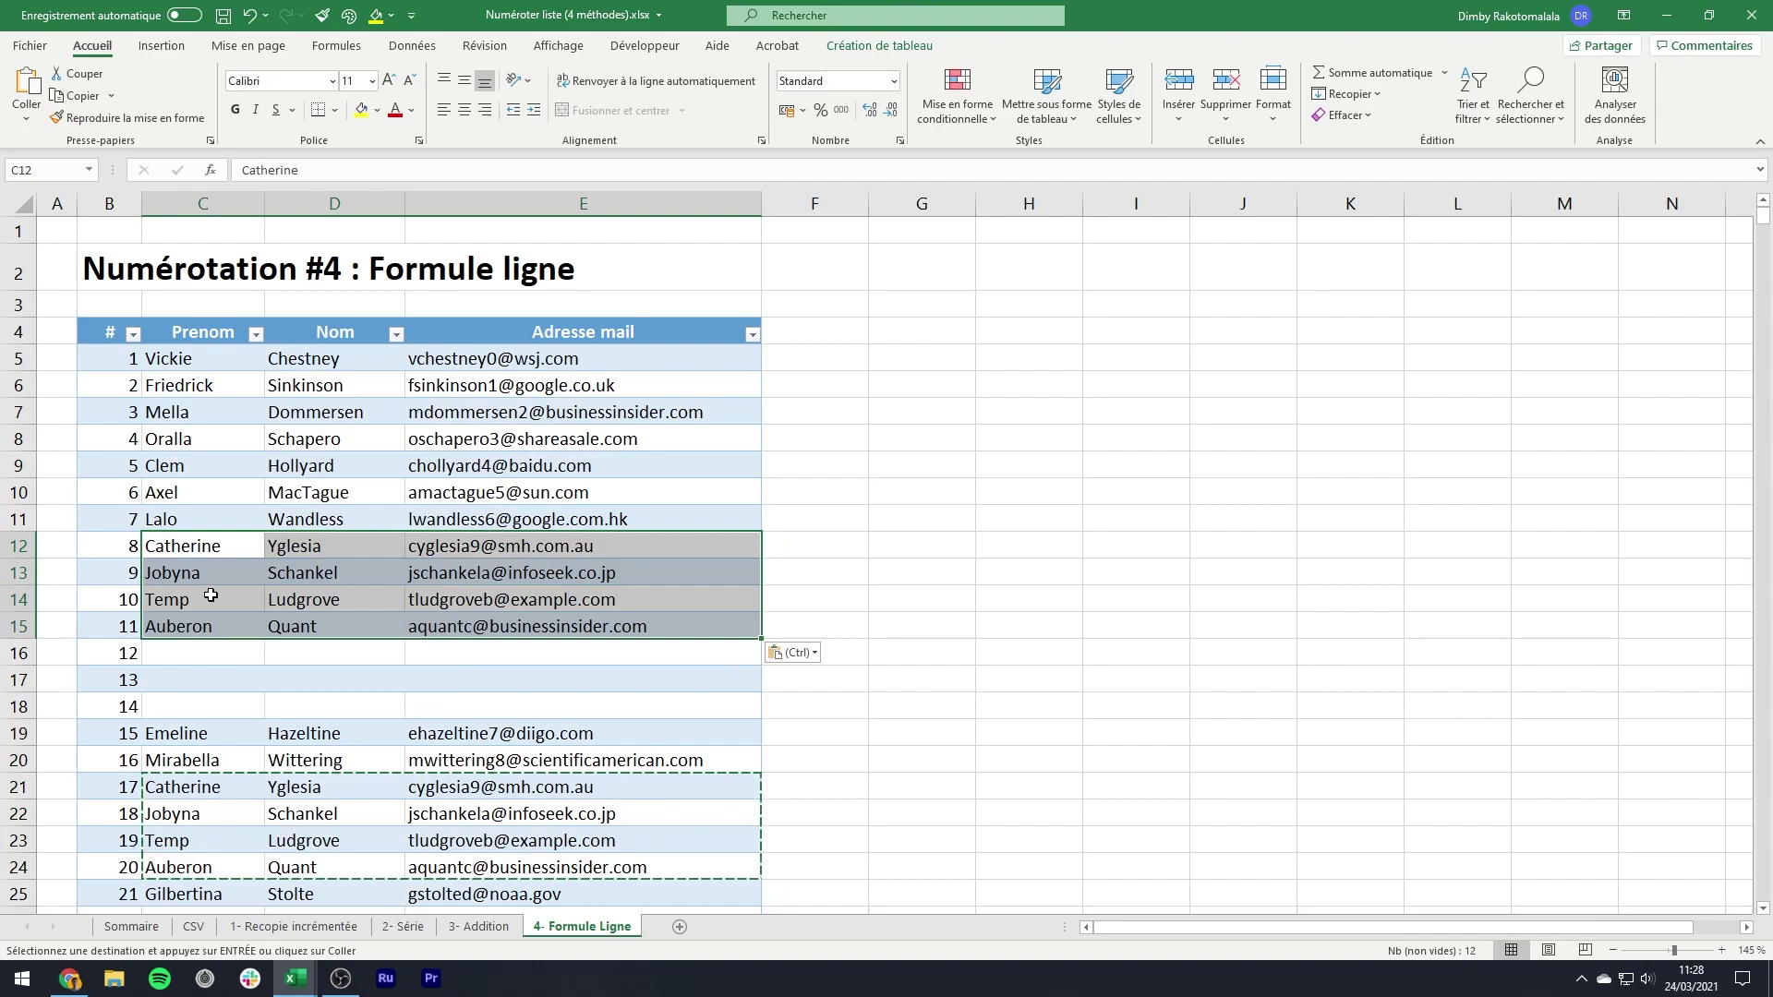
click(210, 597)
key(ctrl)
key(ctrl)
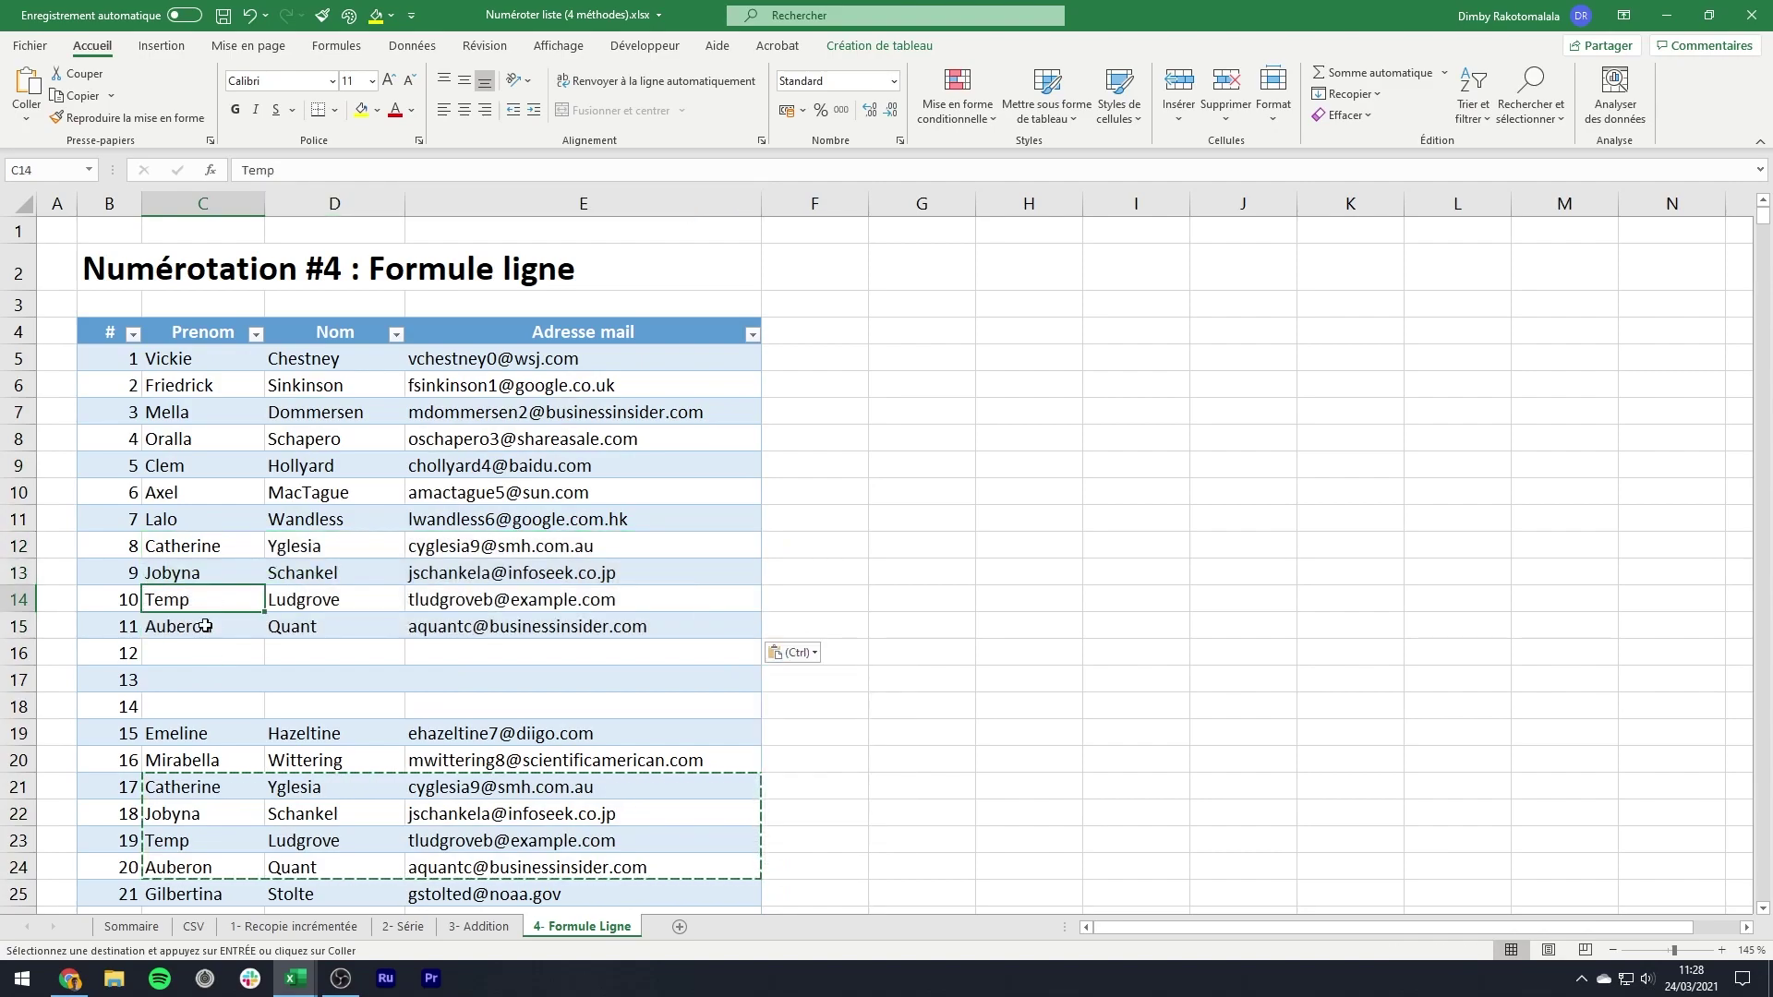
key(ctrl)
key(ctrl)
click(199, 626)
key(ctrl+v)
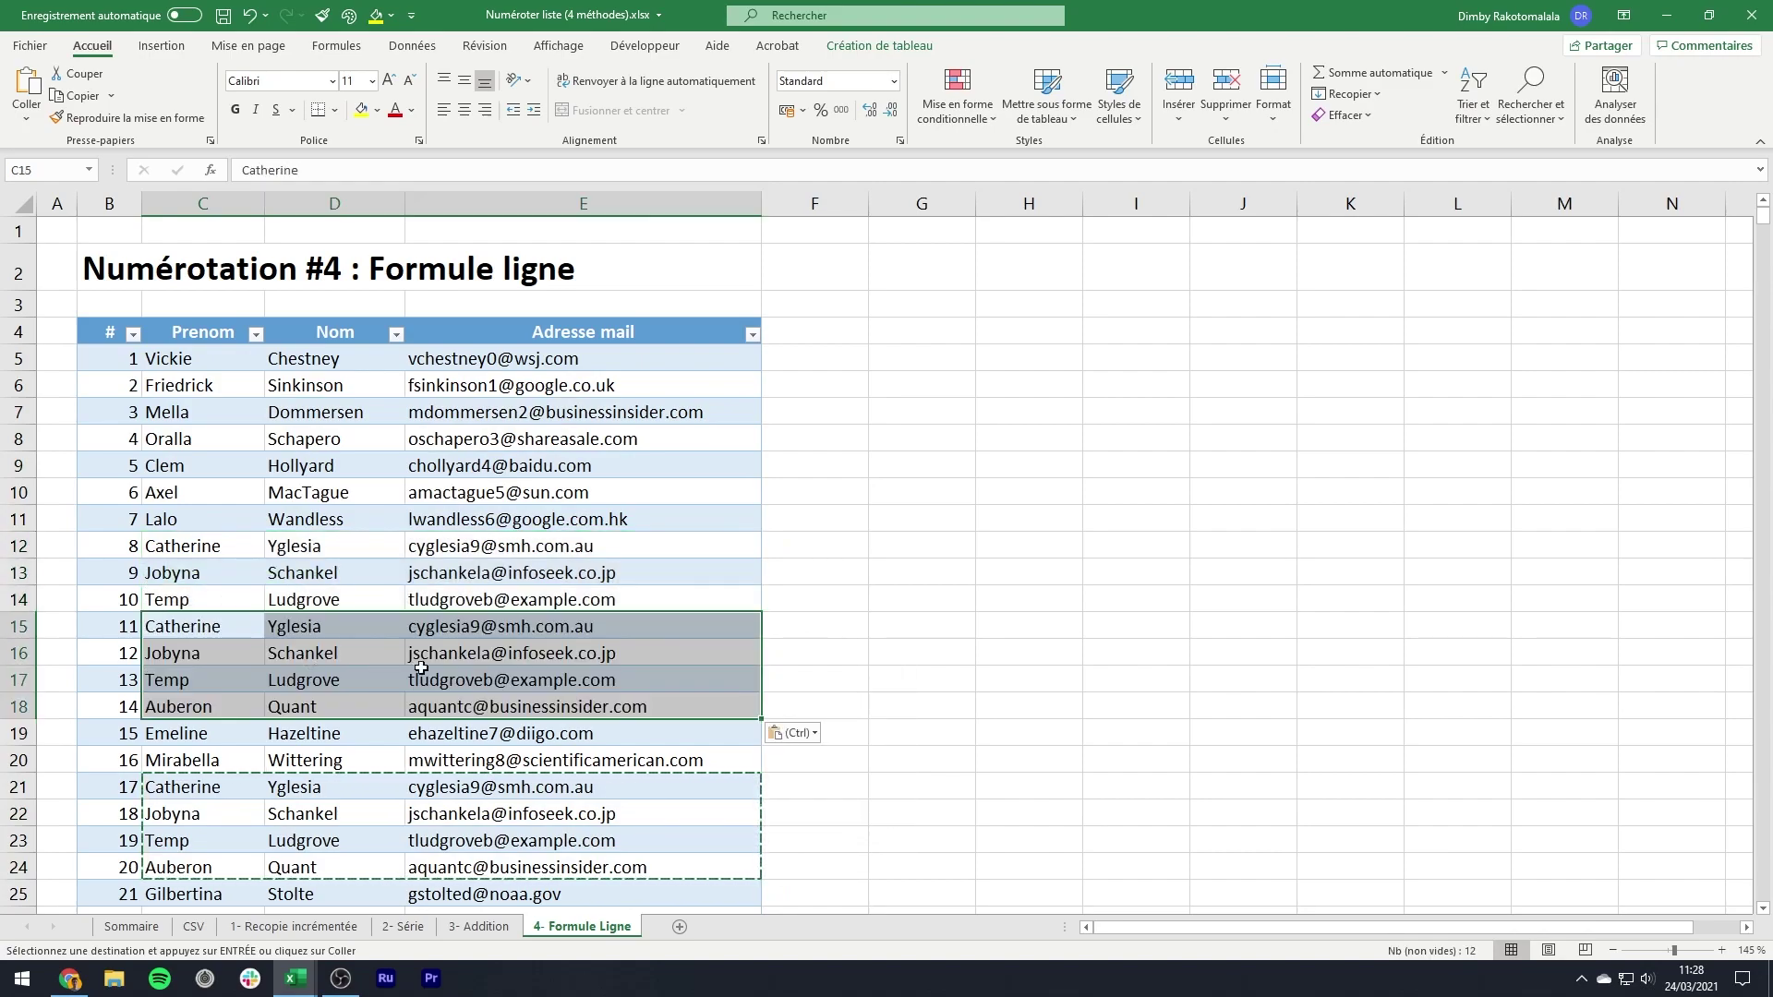
click(455, 653)
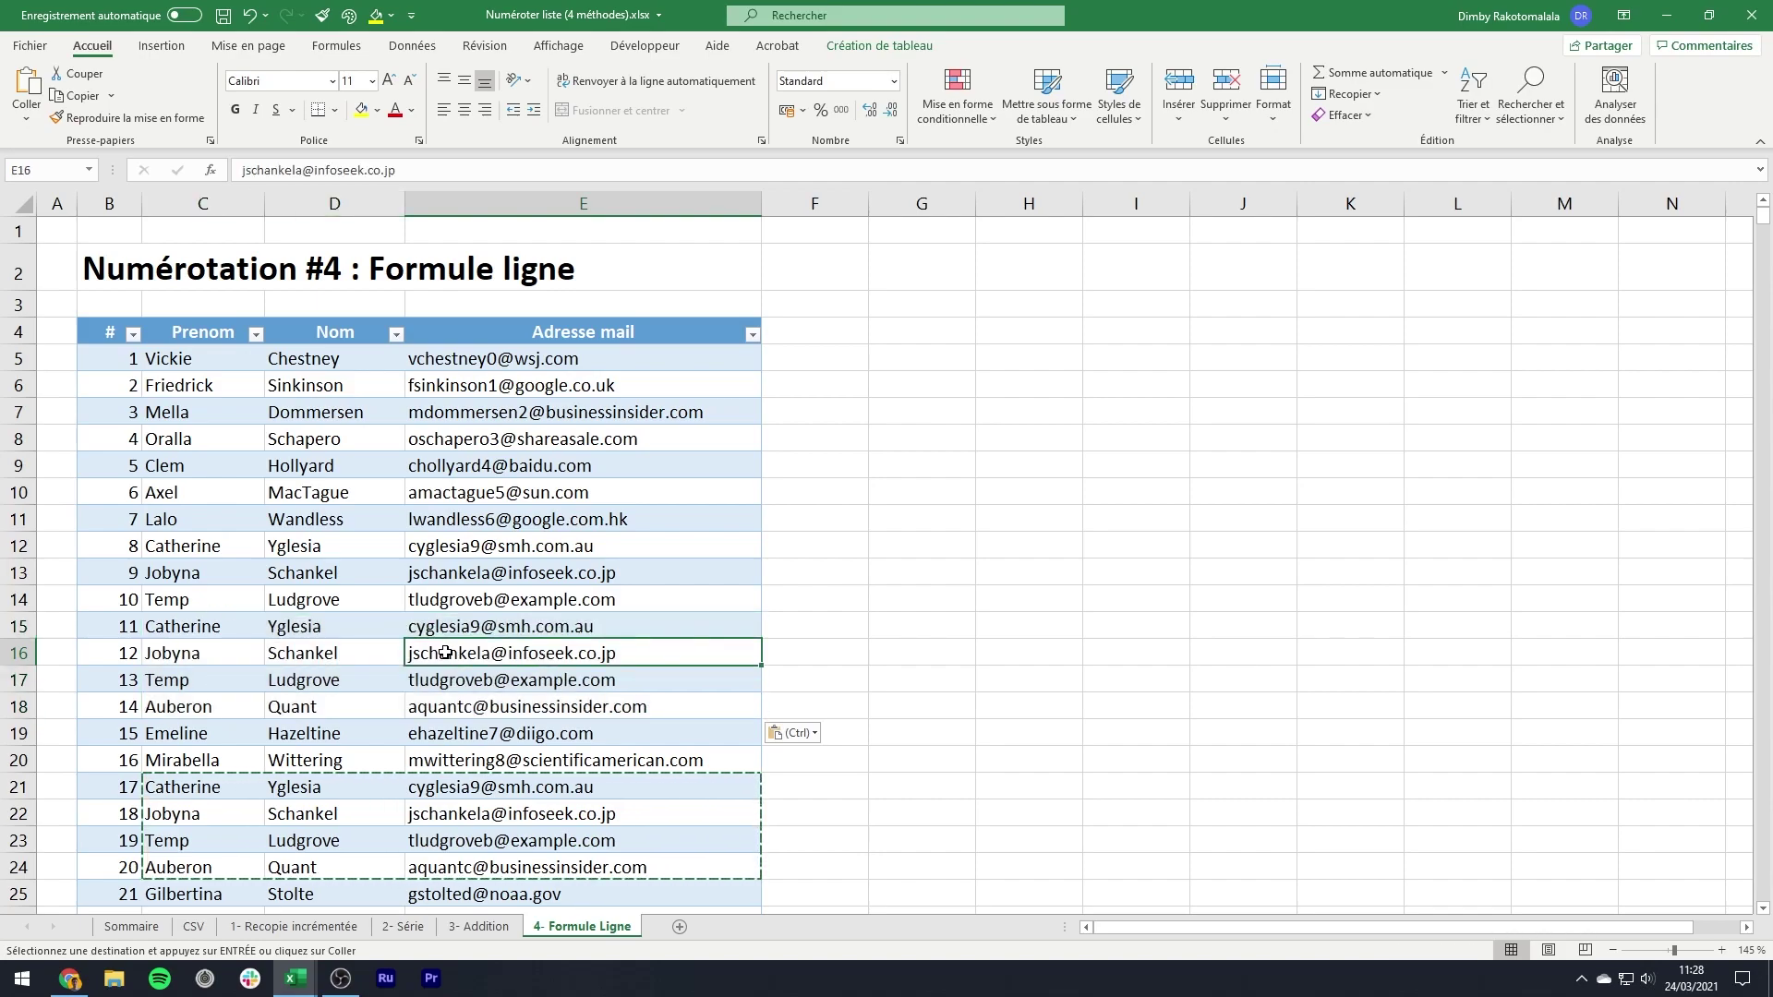
key(ctrl+s)
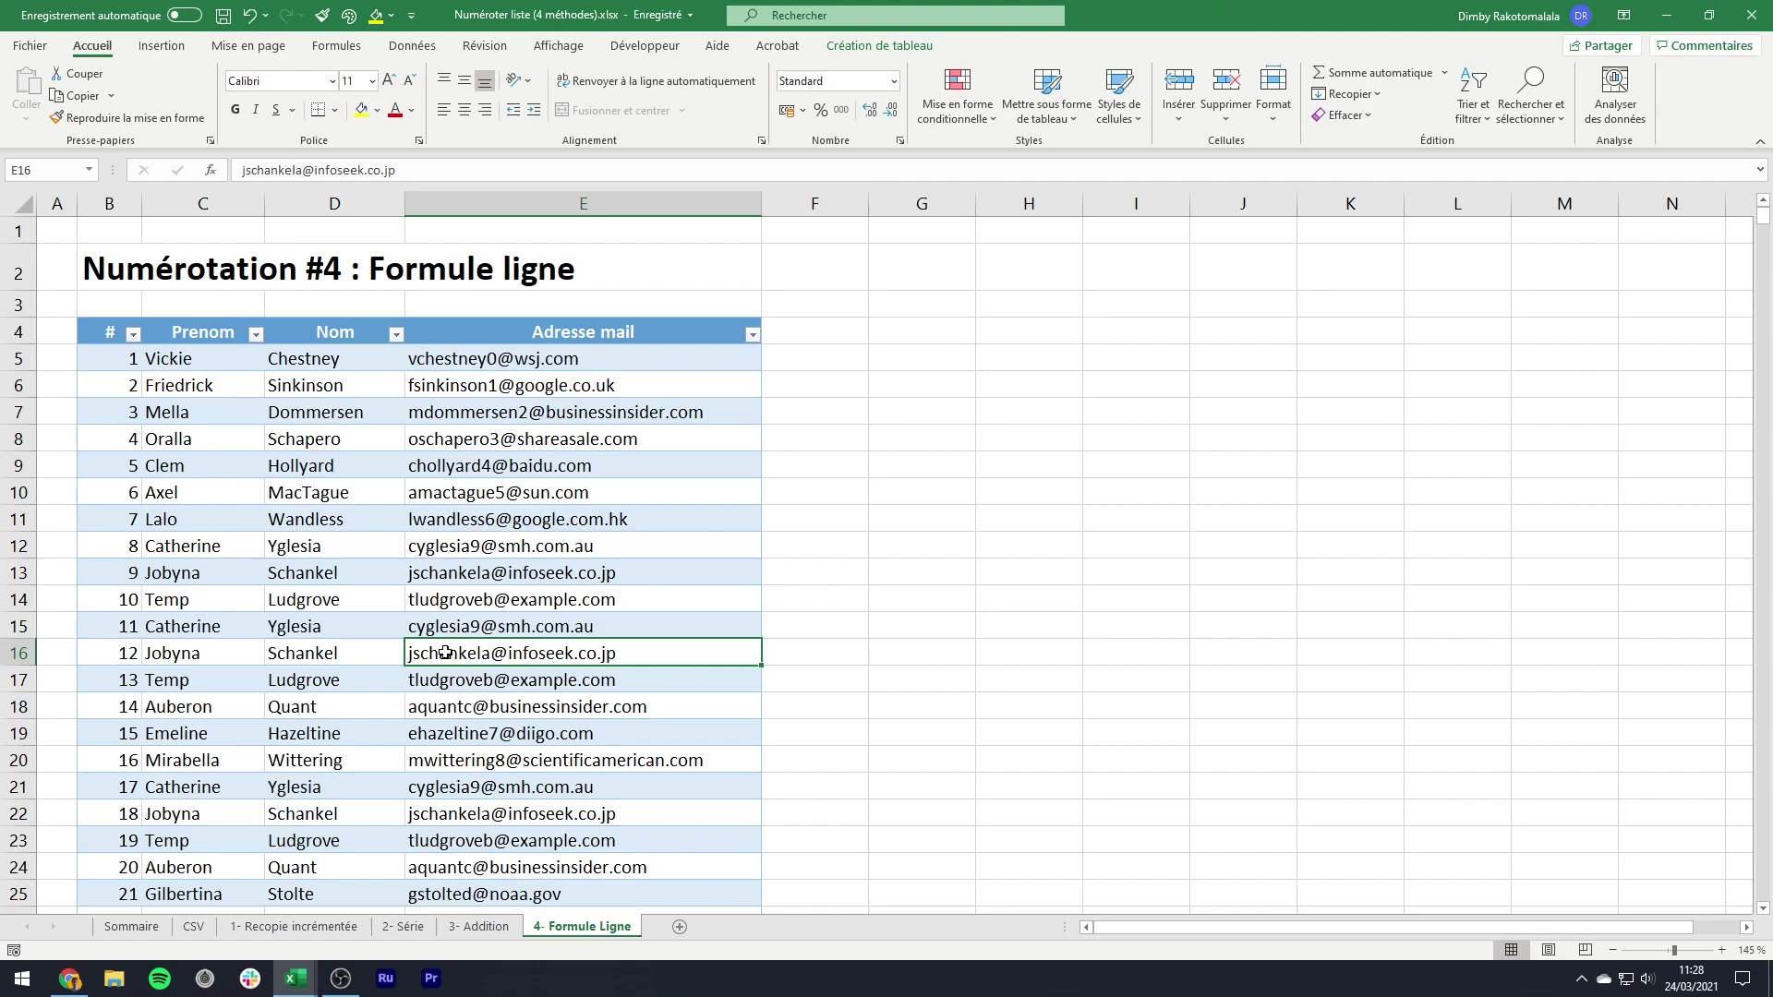